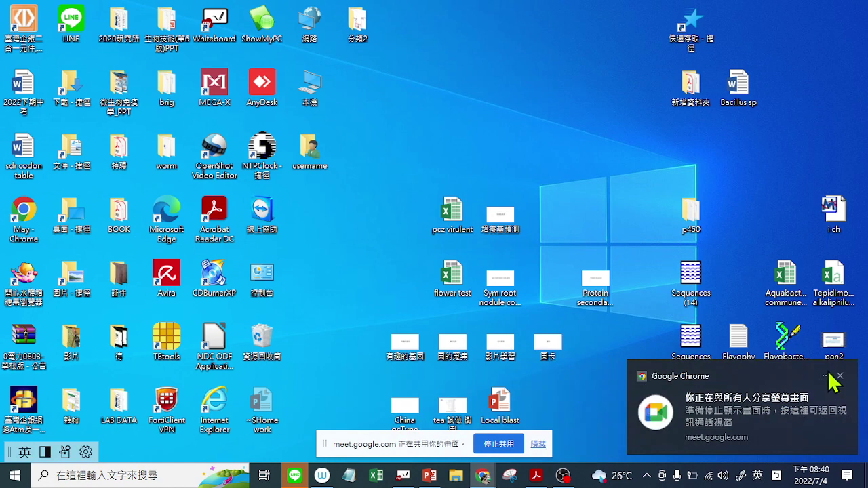
Step: Dismiss the screen-sharing notices and open the Google home page in a maximized Chrome window
{"action": "left_click", "coordinate": [840, 376]}
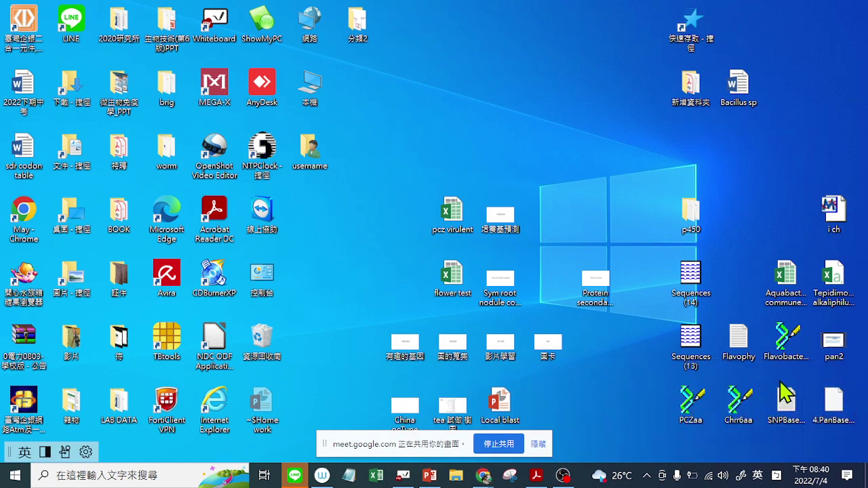
{"action": "left_click", "coordinate": [539, 445]}
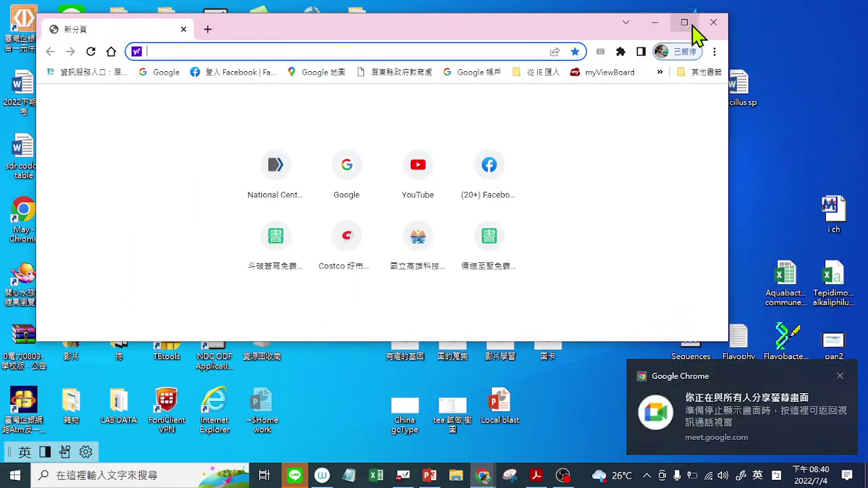
{"action": "left_click", "coordinate": [685, 23]}
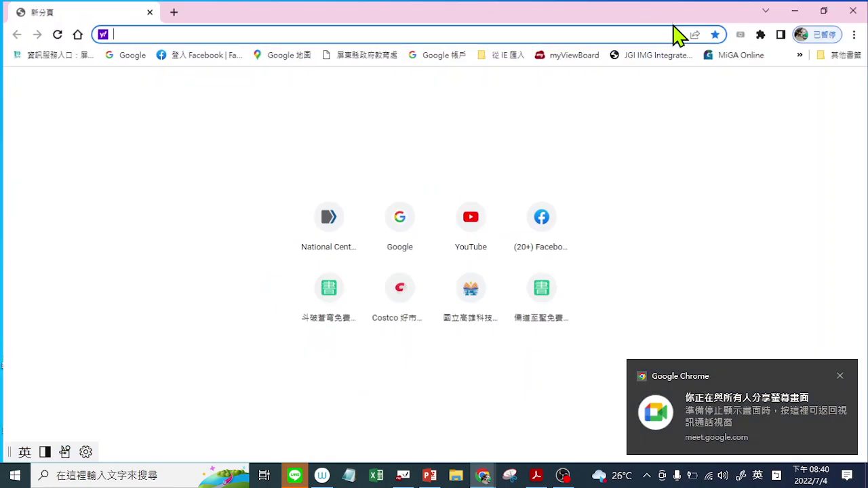
{"action": "left_click", "coordinate": [400, 231]}
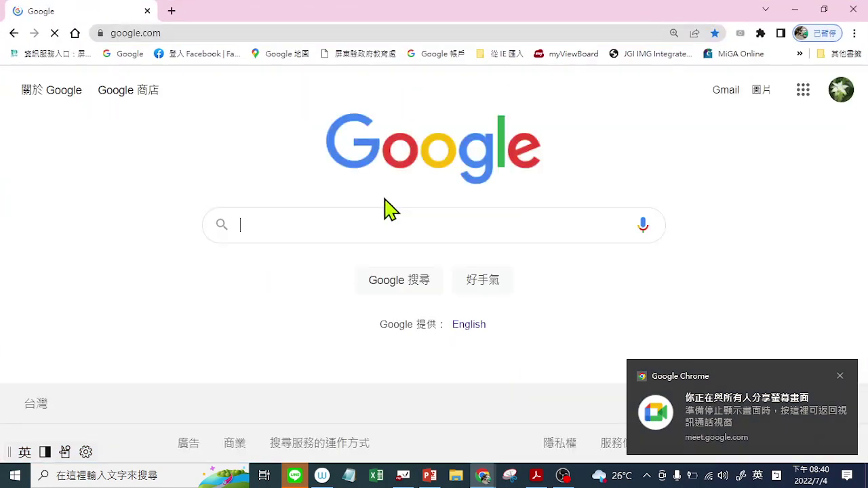
{"action": "left_click", "coordinate": [839, 376]}
Step: Search for "cello subcellular localization" and open the CELLO:Subcellular Localization Predictive System page to look over its submission form
{"action": "type", "text": "c"}
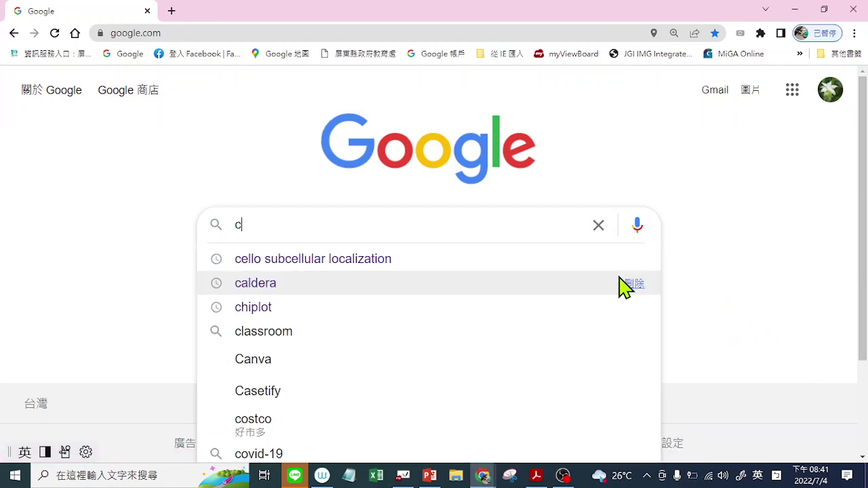
{"action": "left_click", "coordinate": [377, 259]}
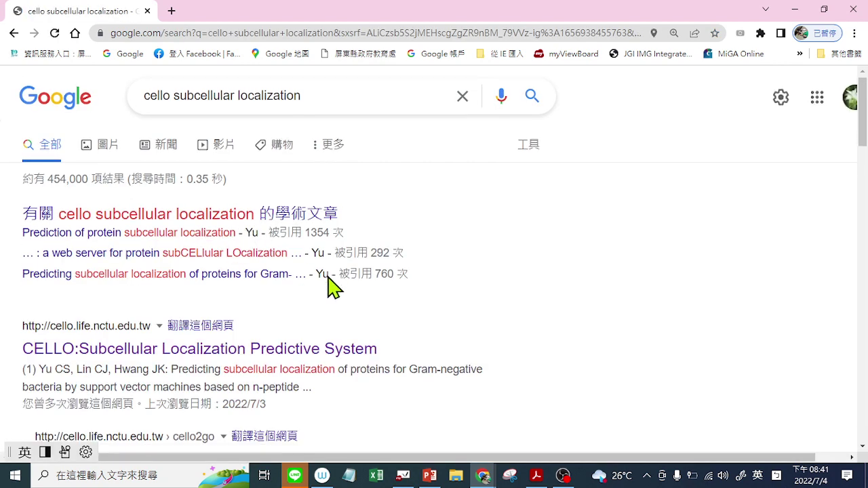
{"action": "scroll", "coordinate": [204, 295], "scroll_direction": "down", "scroll_amount": 1}
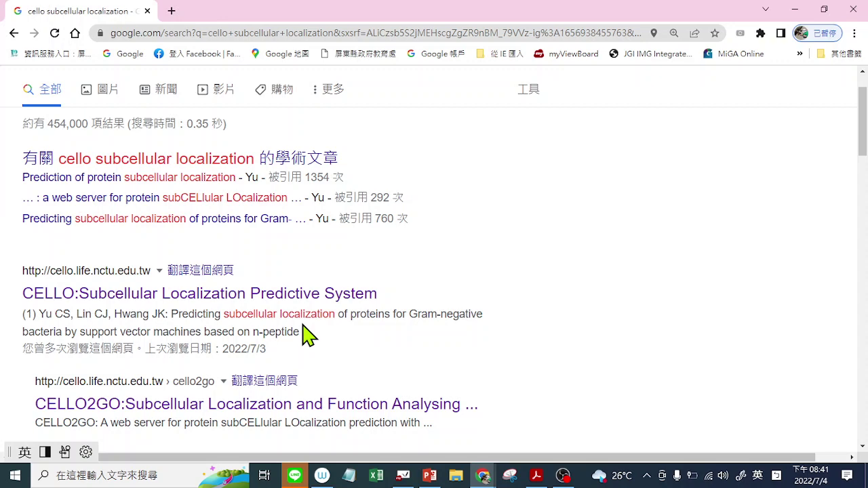
{"action": "left_click", "coordinate": [280, 293]}
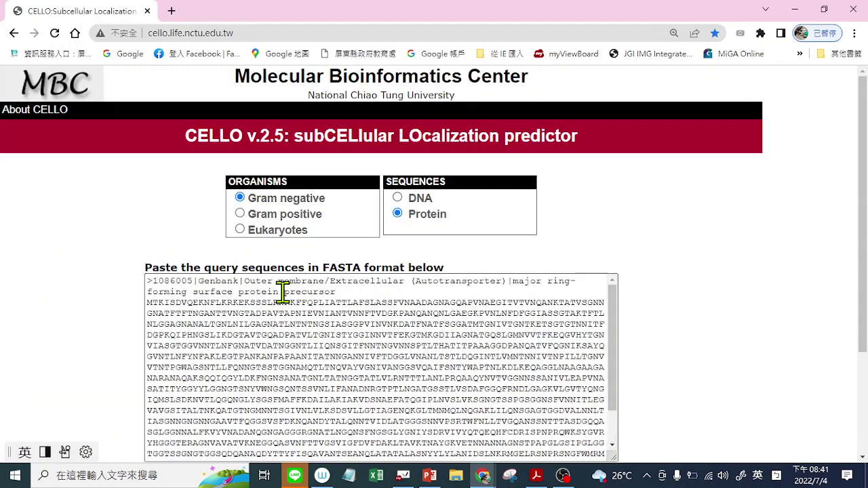
{"action": "scroll", "coordinate": [662, 258], "scroll_direction": "down", "scroll_amount": 1}
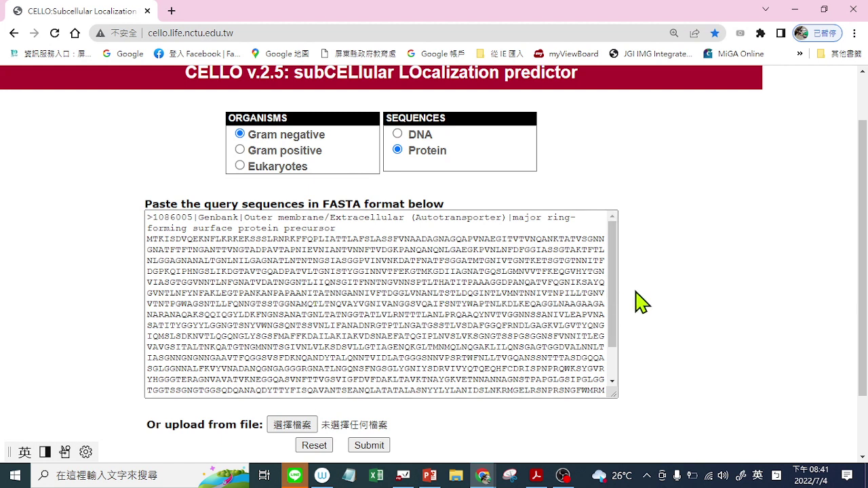
{"action": "scroll", "coordinate": [641, 303], "scroll_direction": "up", "scroll_amount": 1}
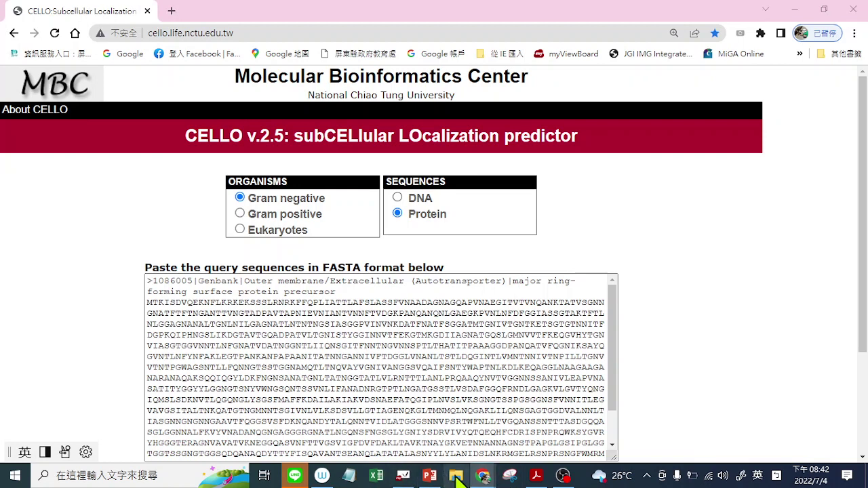
Step: Switch to File Explorer, open the celloLAB workbook from the 熱思考 folder on the desktop, and maximize it in Excel
{"action": "left_click", "coordinate": [456, 478]}
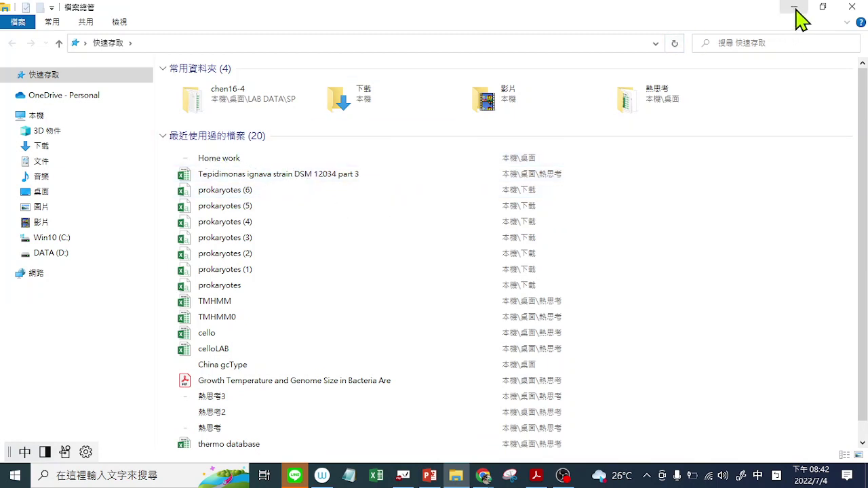
{"action": "left_click", "coordinate": [46, 191]}
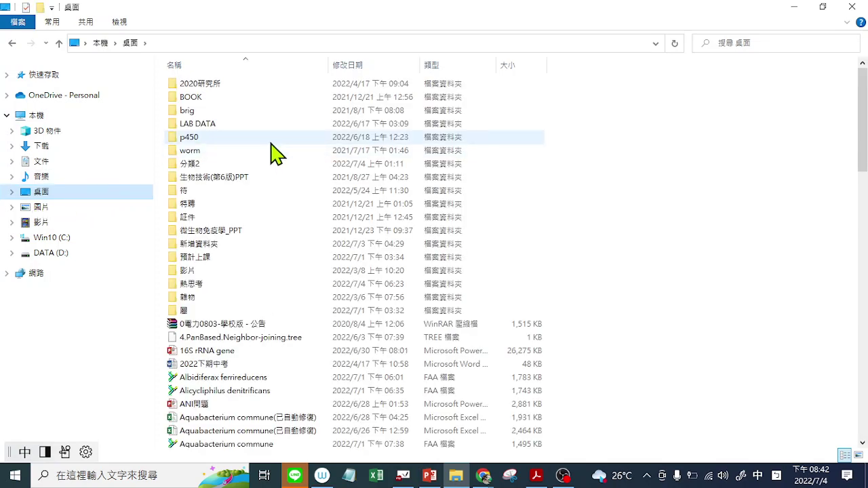
{"action": "double_click", "coordinate": [216, 288]}
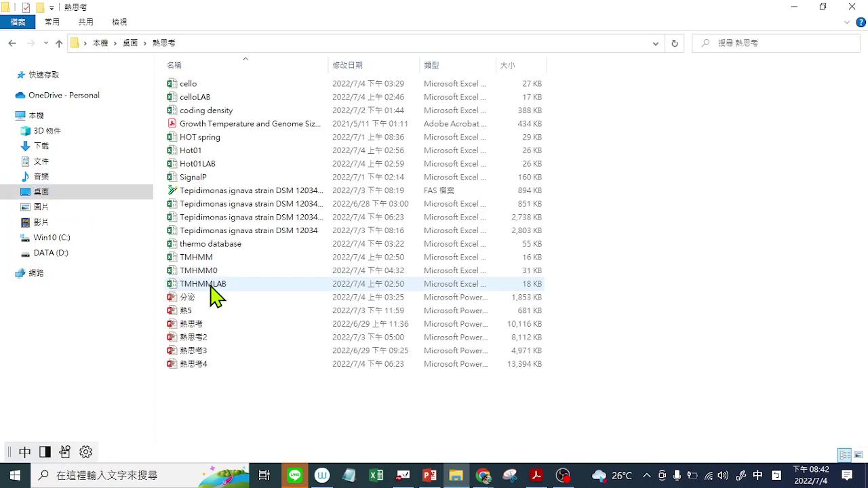
{"action": "double_click", "coordinate": [210, 101]}
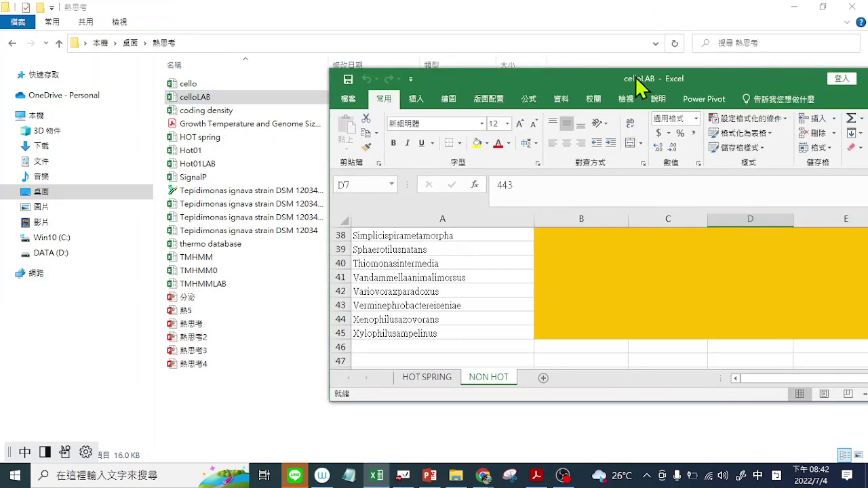
{"action": "left_click_drag", "start_coordinate": [639, 29], "coordinate": [386, 30]}
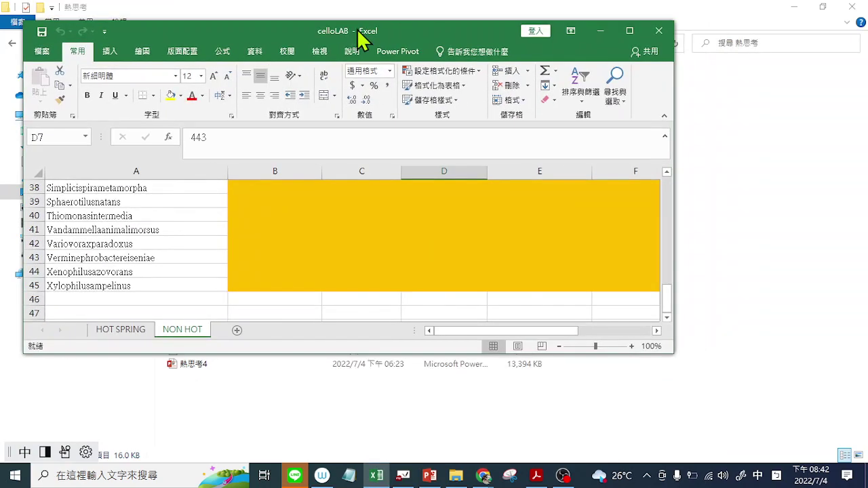
{"action": "left_click", "coordinate": [629, 31]}
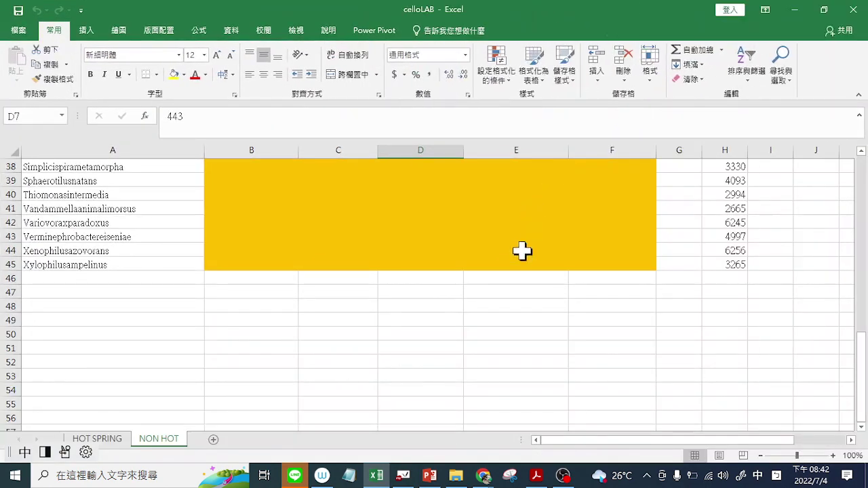
Step: Show the HOT SPRING sheet and review the species listed in its Name column
{"action": "left_click", "coordinate": [99, 440]}
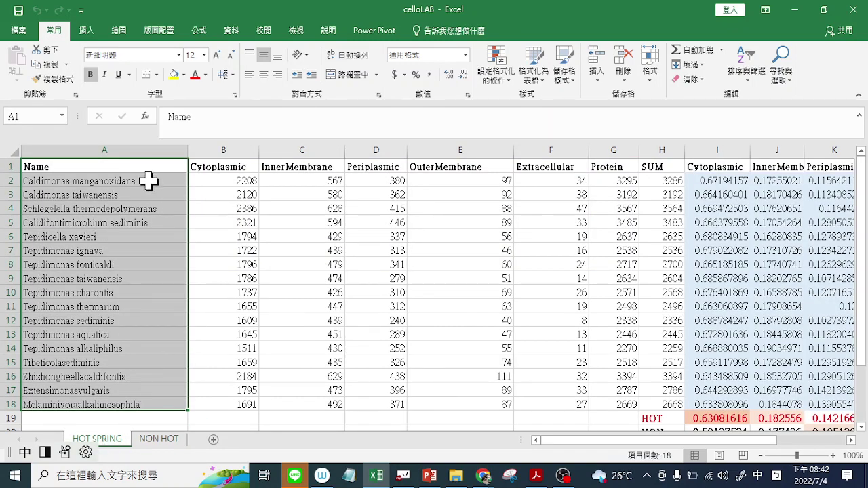
{"action": "scroll", "coordinate": [149, 188], "scroll_direction": "down", "scroll_amount": 1}
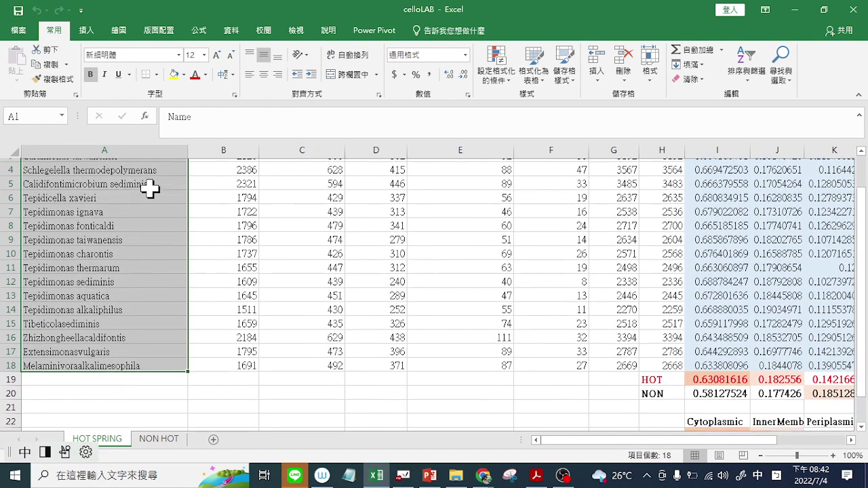
{"action": "scroll", "coordinate": [149, 188], "scroll_direction": "up", "scroll_amount": 1}
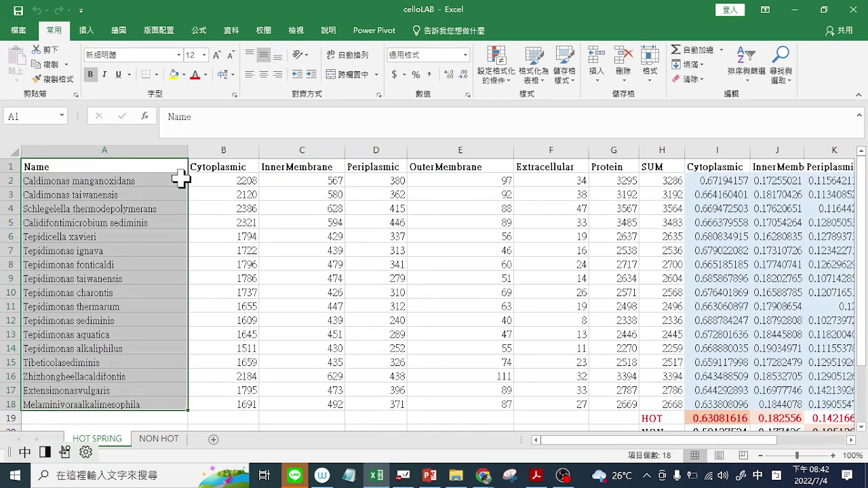
Step: Examine Caldimonas manganoxidans' protein counts for Cytoplasmic, InnerMembrane, Periplasmic, OuterMembrane and Extracellular in row 2
{"action": "left_click", "coordinate": [229, 168]}
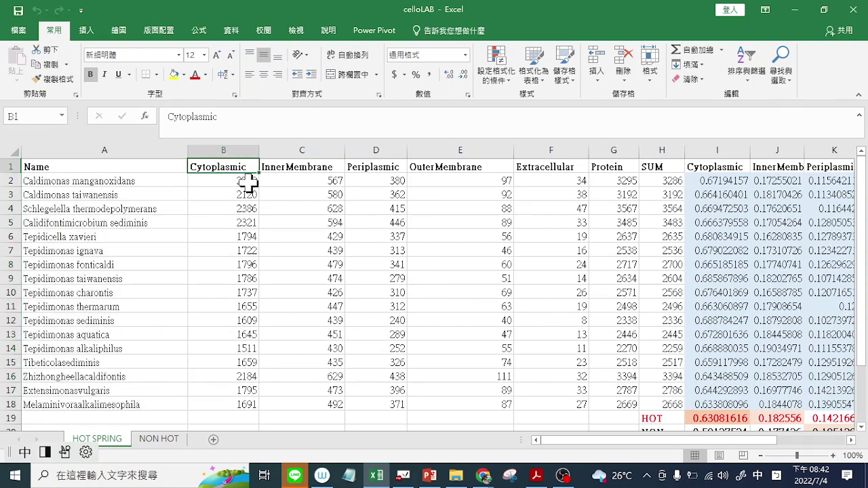
{"action": "left_click", "coordinate": [249, 181]}
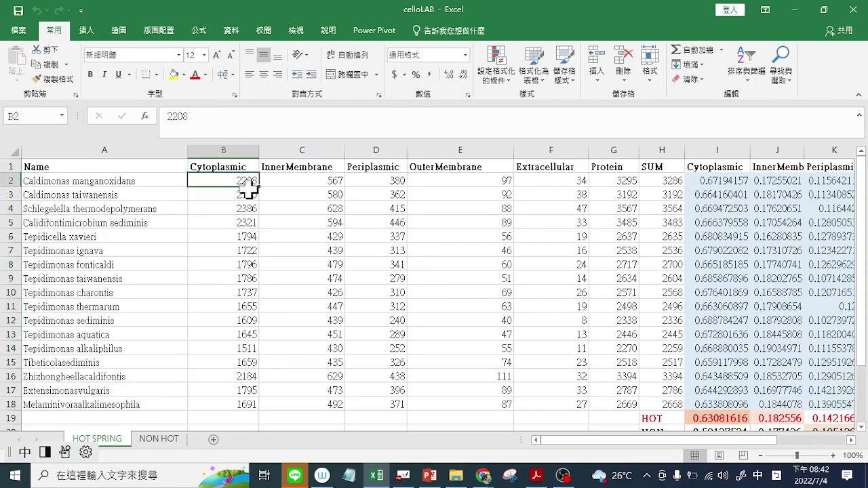
{"action": "left_click", "coordinate": [311, 168]}
{"action": "left_click", "coordinate": [326, 179]}
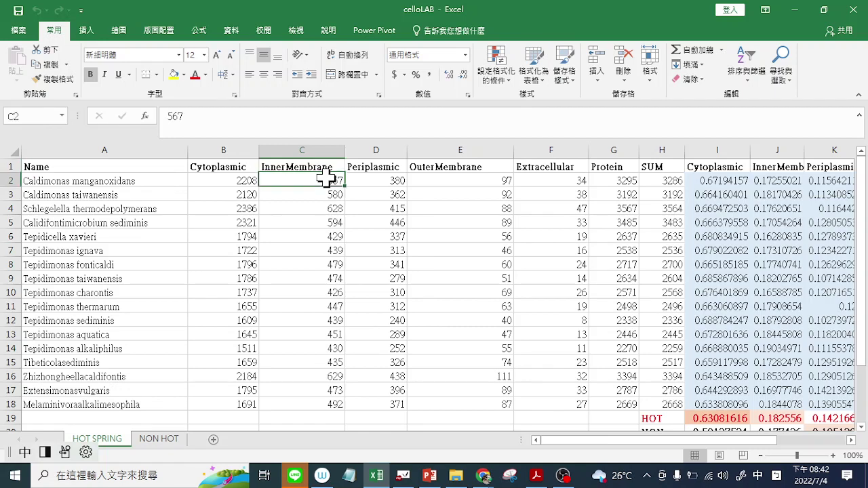
{"action": "left_click", "coordinate": [384, 168]}
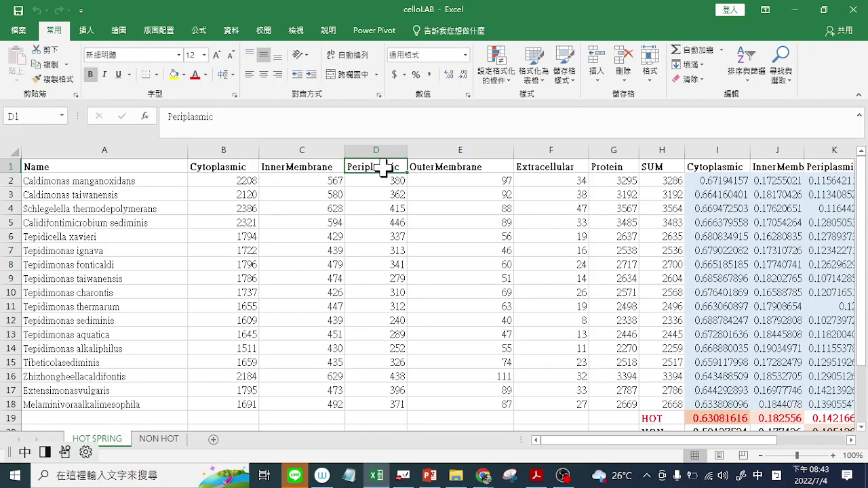
{"action": "left_click", "coordinate": [388, 182]}
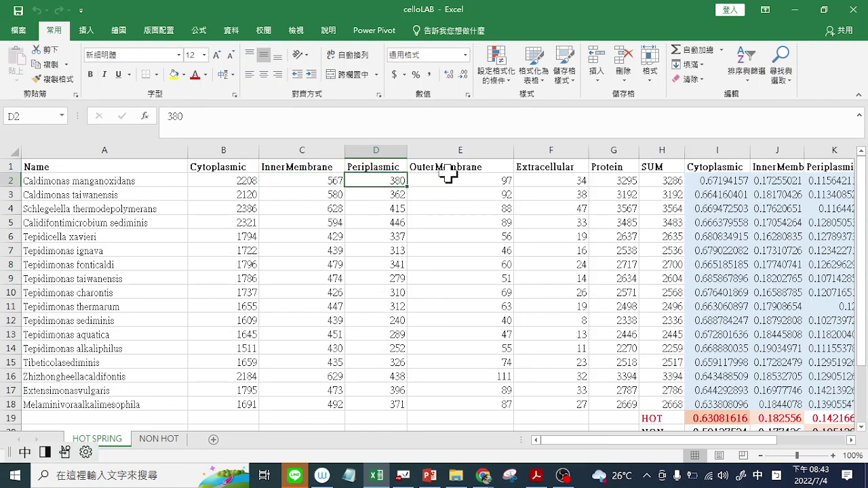
{"action": "left_click", "coordinate": [459, 168]}
{"action": "left_click", "coordinate": [460, 179]}
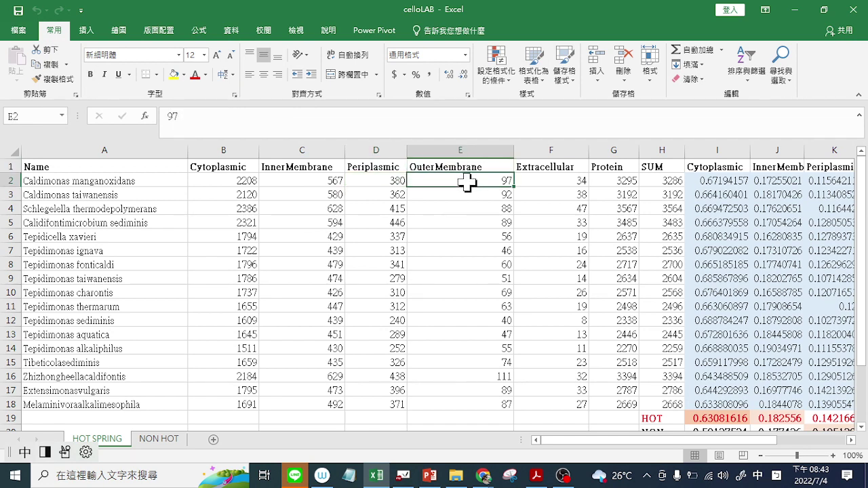
{"action": "left_click", "coordinate": [553, 168]}
{"action": "left_click", "coordinate": [556, 180]}
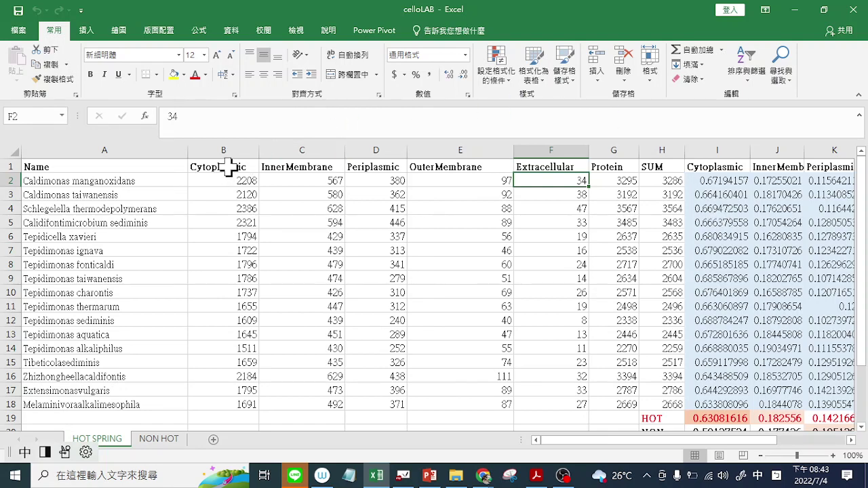
Step: Compare the HOT and NON values beneath the Cytoplasmic ratio column, in cells I19 and I20
{"action": "left_click", "coordinate": [723, 167]}
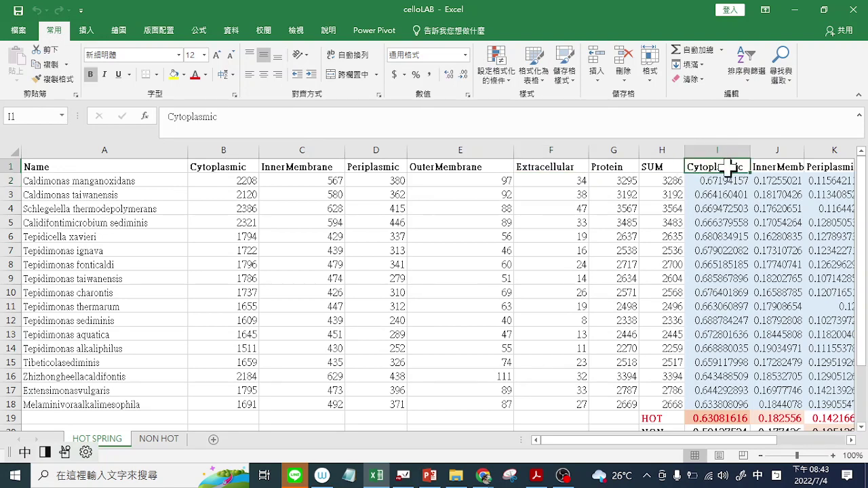
{"action": "scroll", "coordinate": [712, 370], "scroll_direction": "down", "scroll_amount": 1}
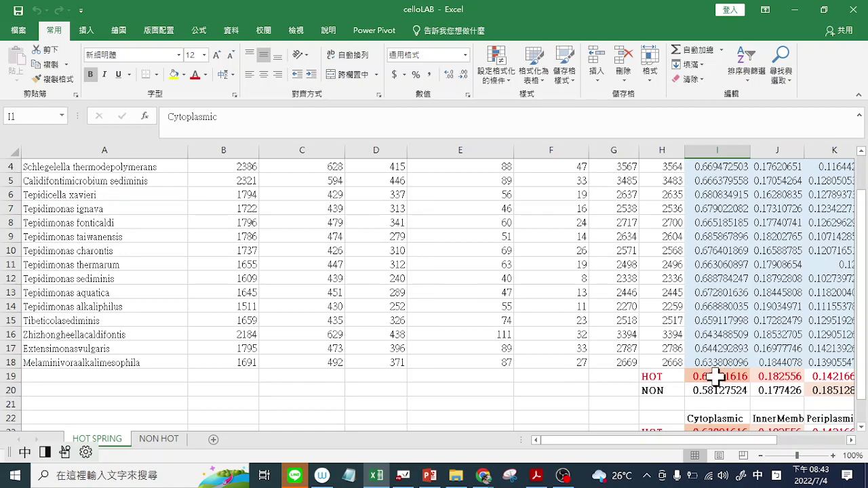
{"action": "left_click", "coordinate": [721, 375]}
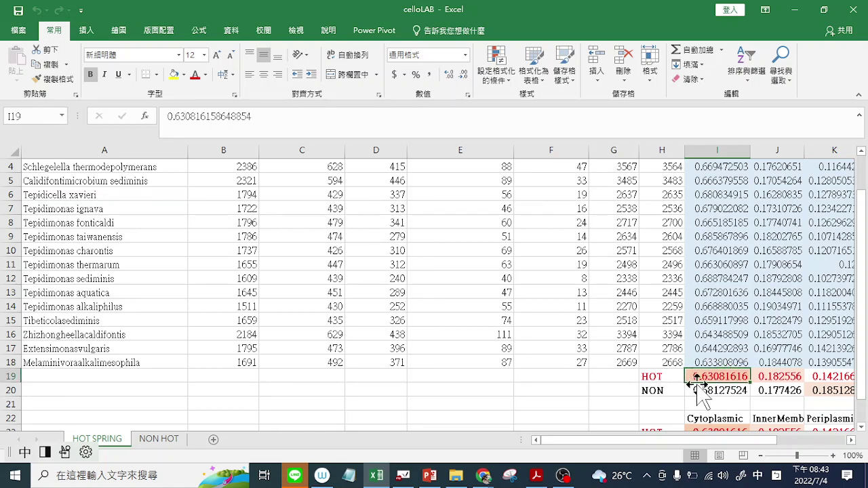
{"action": "left_click", "coordinate": [716, 390]}
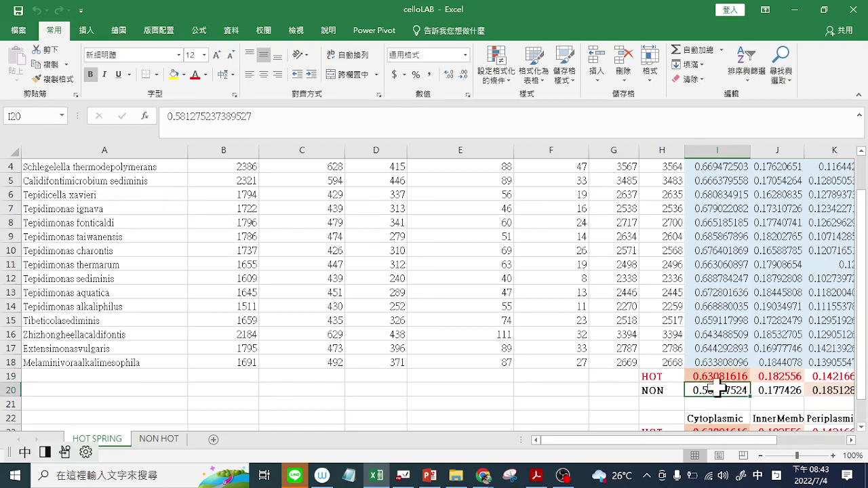
{"action": "left_click", "coordinate": [719, 376]}
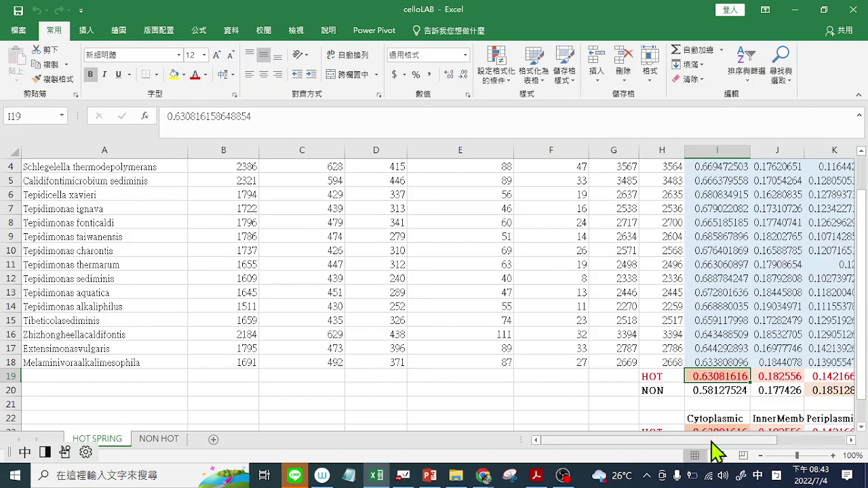
Step: Examine the Extracellular ratio column and its HOT value in cell M19
{"action": "left_click_drag", "start_coordinate": [710, 443], "coordinate": [745, 443]}
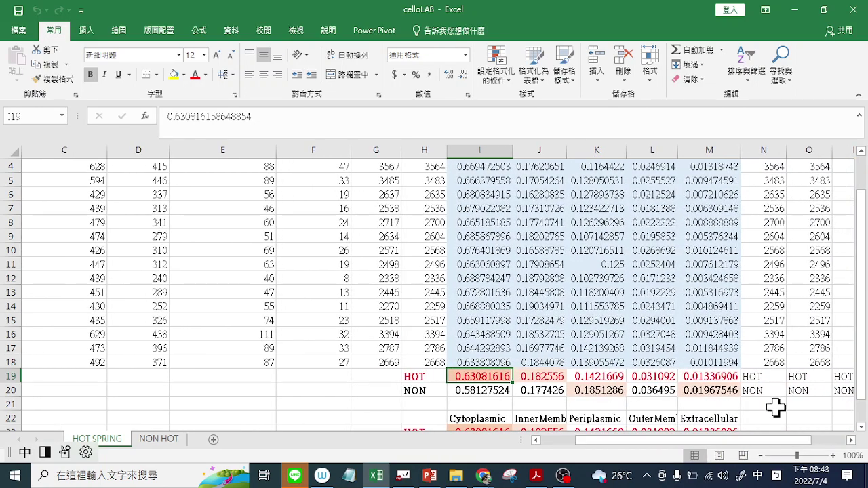
{"action": "scroll", "coordinate": [776, 407], "scroll_direction": "up", "scroll_amount": 1}
{"action": "left_click", "coordinate": [724, 167]}
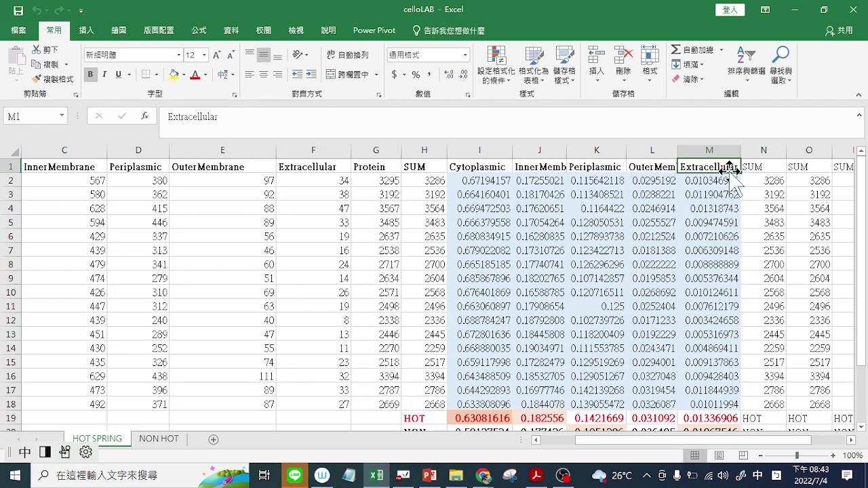
{"action": "scroll", "coordinate": [729, 185], "scroll_direction": "down", "scroll_amount": 1}
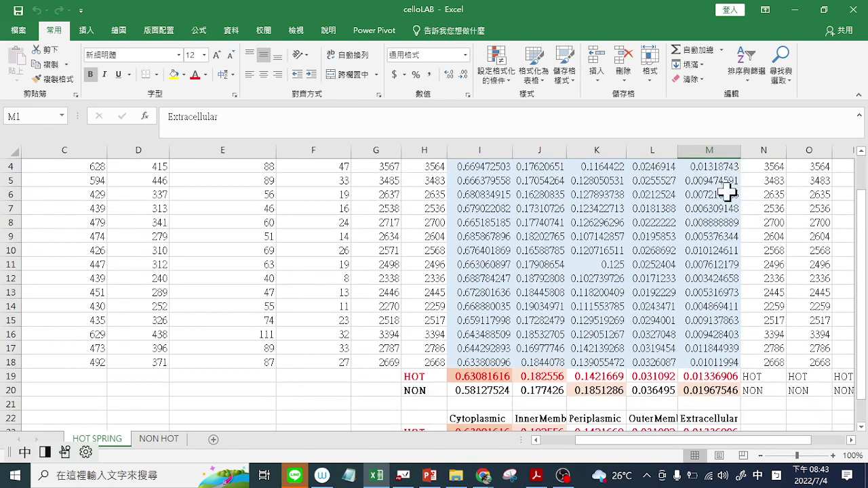
{"action": "left_click", "coordinate": [732, 377]}
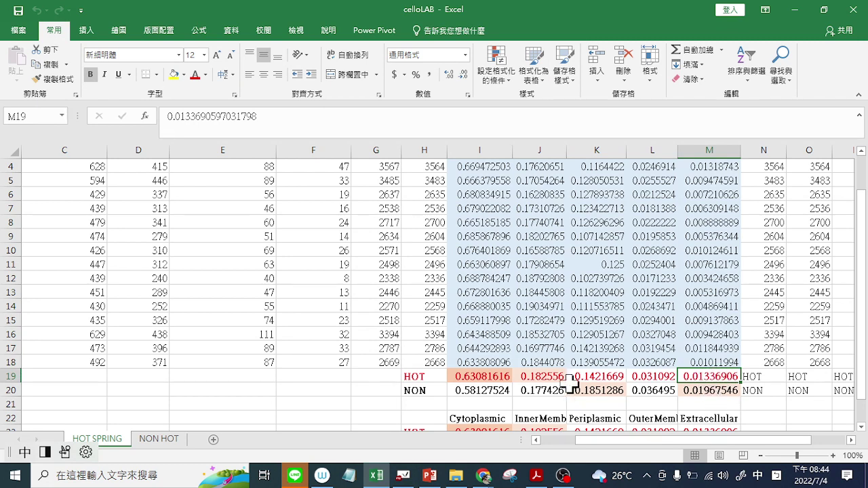
Step: Switch to the NON HOT sheet and examine which species have localization counts and which rows remain blank
{"action": "scroll", "coordinate": [407, 337], "scroll_direction": "up", "scroll_amount": 1}
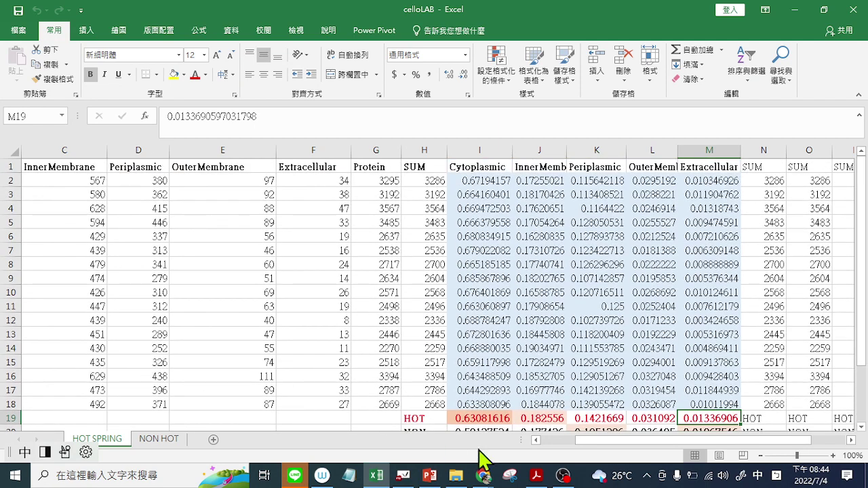
{"action": "left_click_drag", "start_coordinate": [583, 444], "coordinate": [584, 444]}
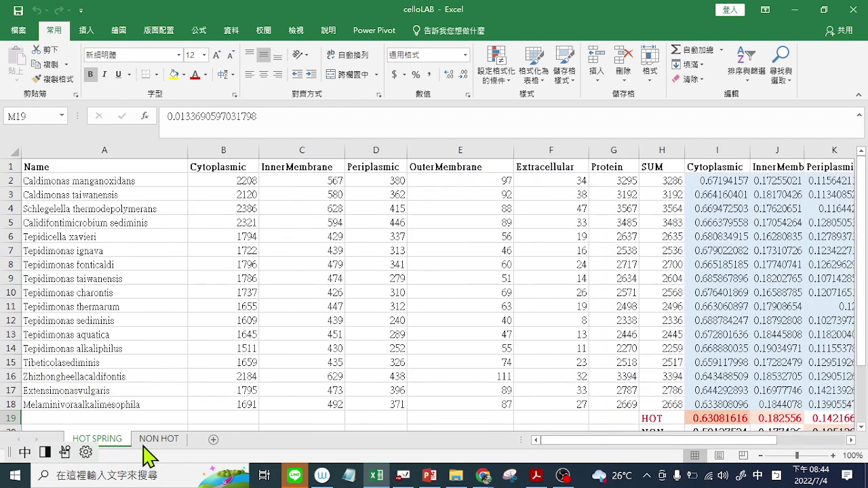
{"action": "left_click", "coordinate": [153, 440]}
{"action": "scroll", "coordinate": [420, 353], "scroll_direction": "up", "scroll_amount": 4}
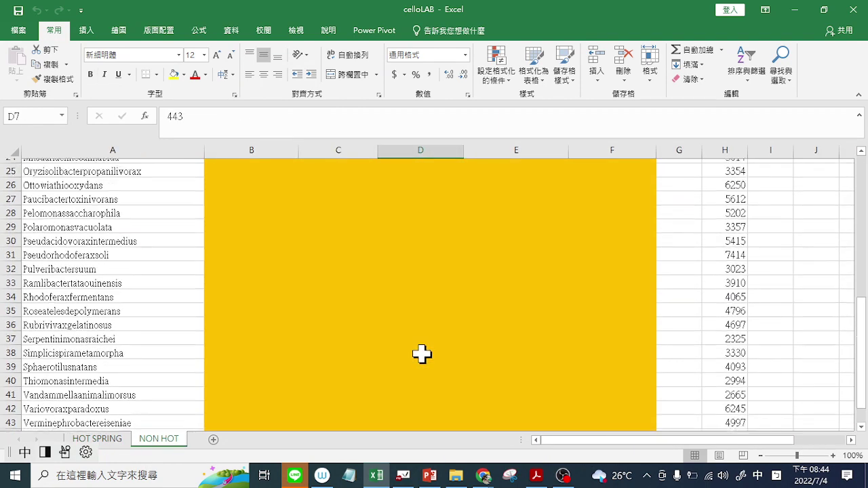
{"action": "scroll", "coordinate": [421, 353], "scroll_direction": "up", "scroll_amount": 8}
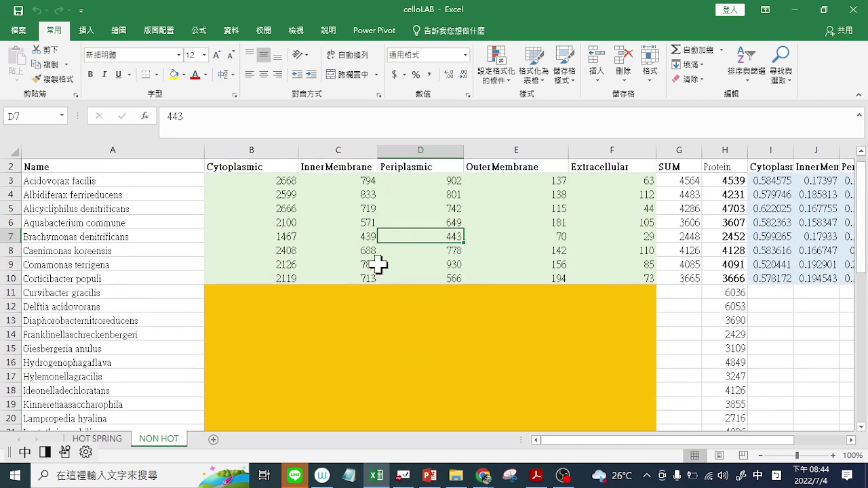
{"action": "left_click", "coordinate": [382, 264]}
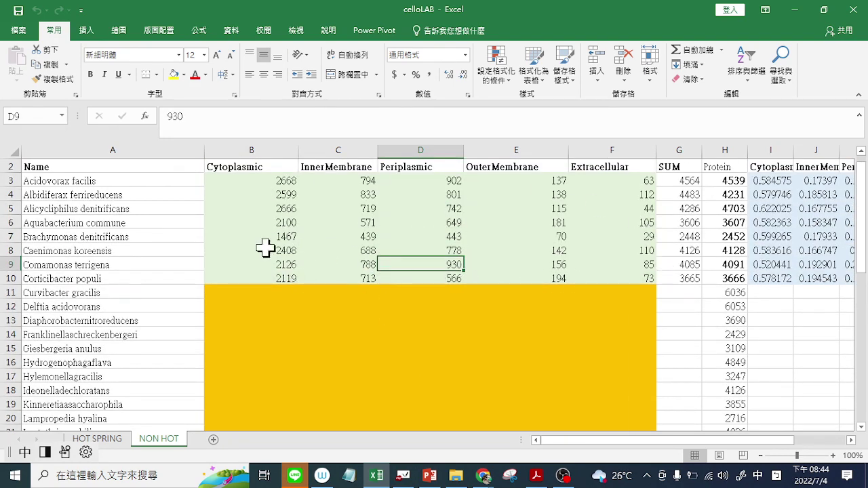
{"action": "left_click", "coordinate": [563, 278]}
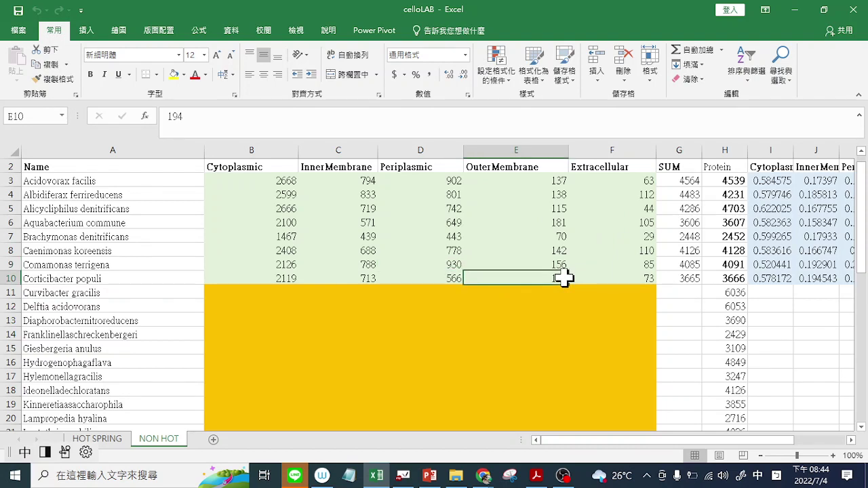
Step: Copy the species name Curvibacter gracilis from cell A11 of the NON HOT sheet
{"action": "left_click", "coordinate": [95, 293]}
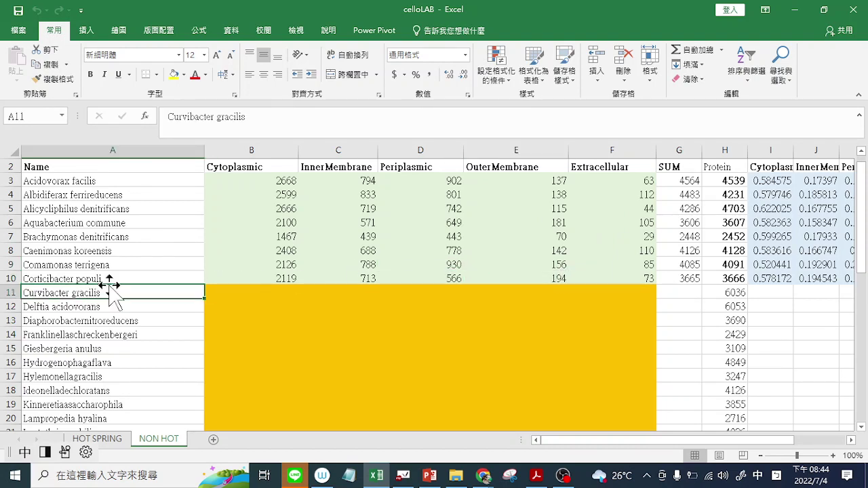
{"action": "left_click_drag", "start_coordinate": [251, 122], "coordinate": [164, 118]}
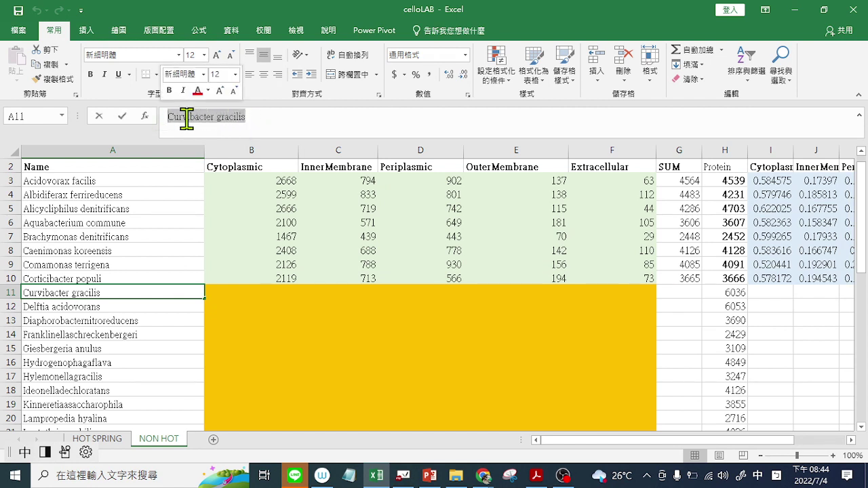
{"action": "right_click", "coordinate": [189, 118]}
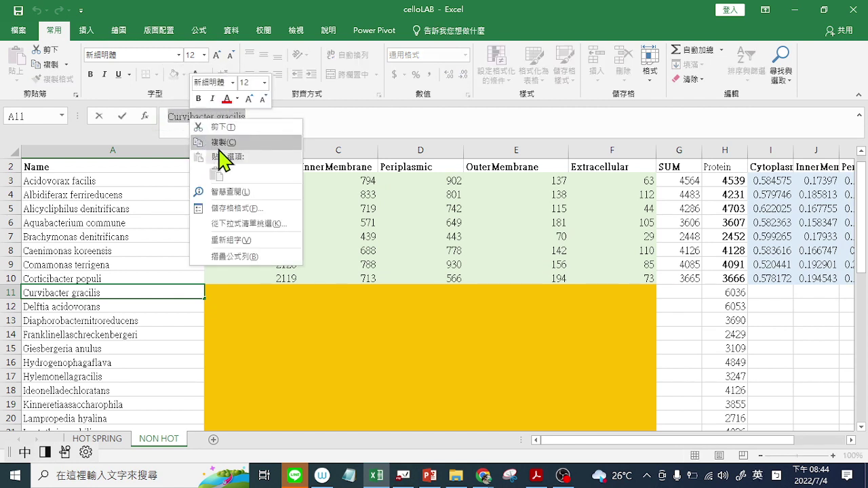
{"action": "left_click", "coordinate": [223, 144]}
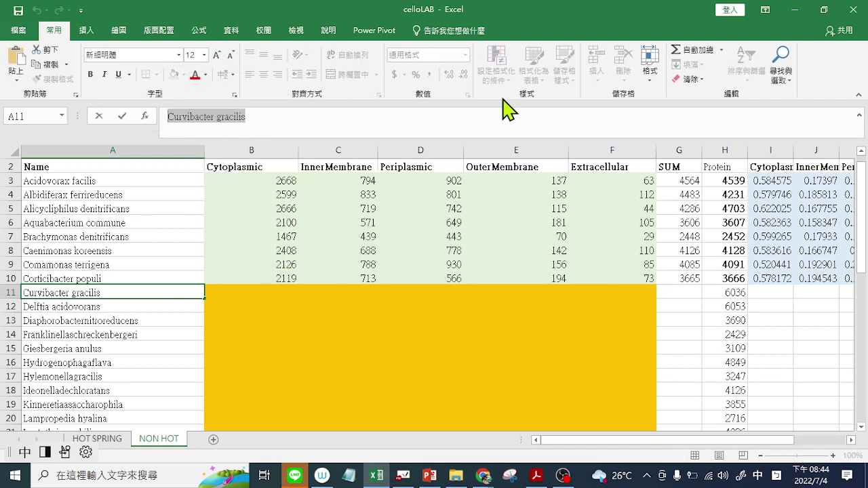
Step: Switch to the Chrome browser and open the NCBI website in a new tab by searching Google for "ncbi"
{"action": "left_click", "coordinate": [794, 12]}
{"action": "left_click", "coordinate": [794, 8]}
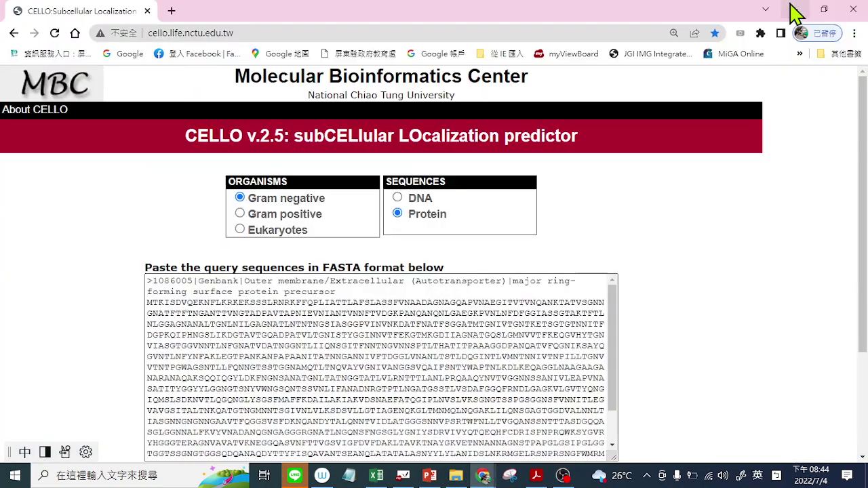
{"action": "left_click", "coordinate": [171, 12]}
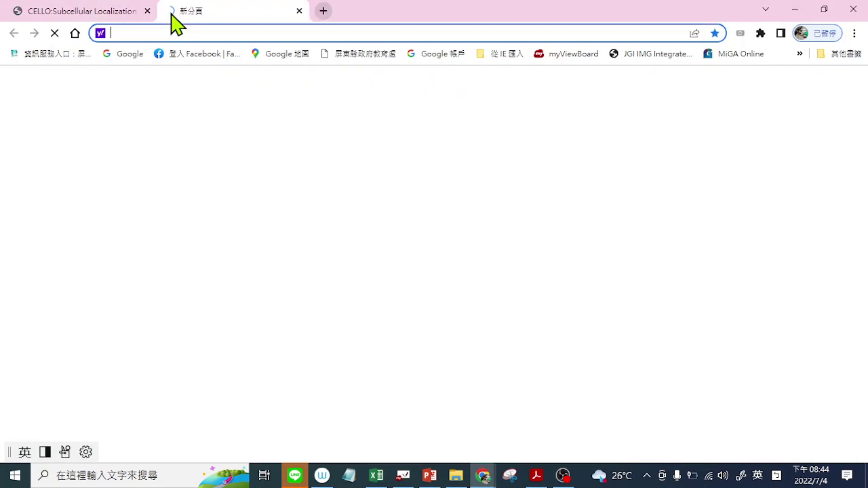
{"action": "left_click", "coordinate": [396, 227]}
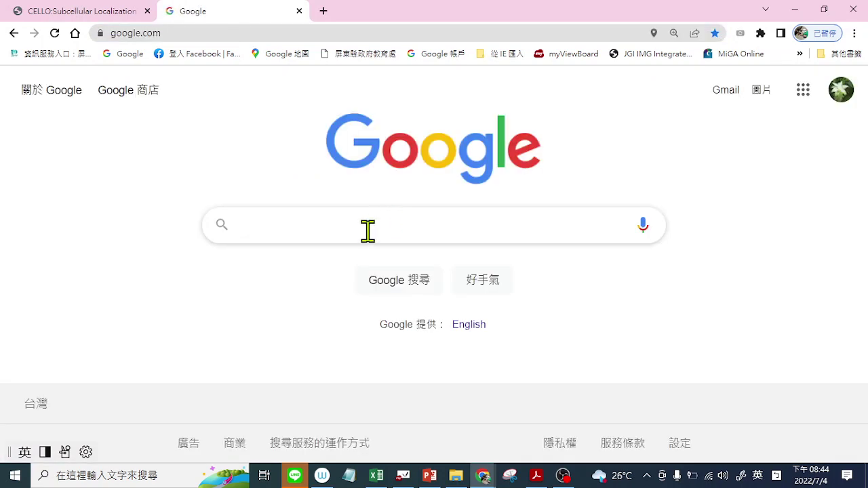
{"action": "type", "text": "n"}
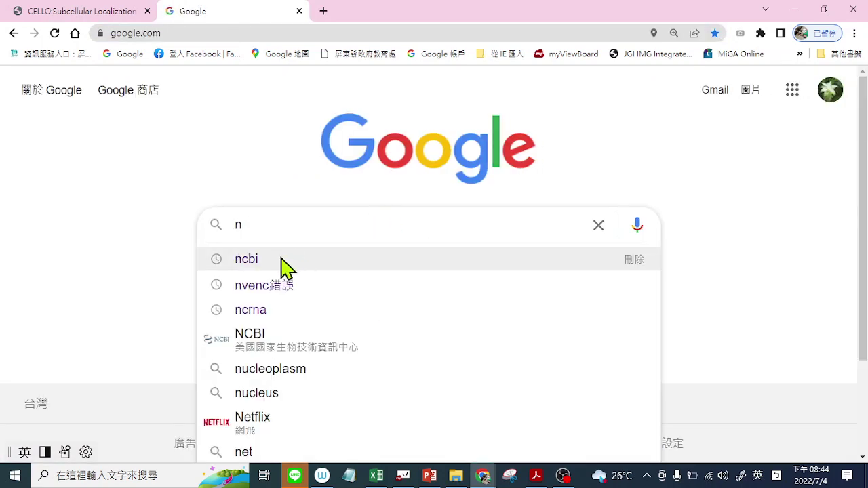
{"action": "left_click", "coordinate": [281, 259]}
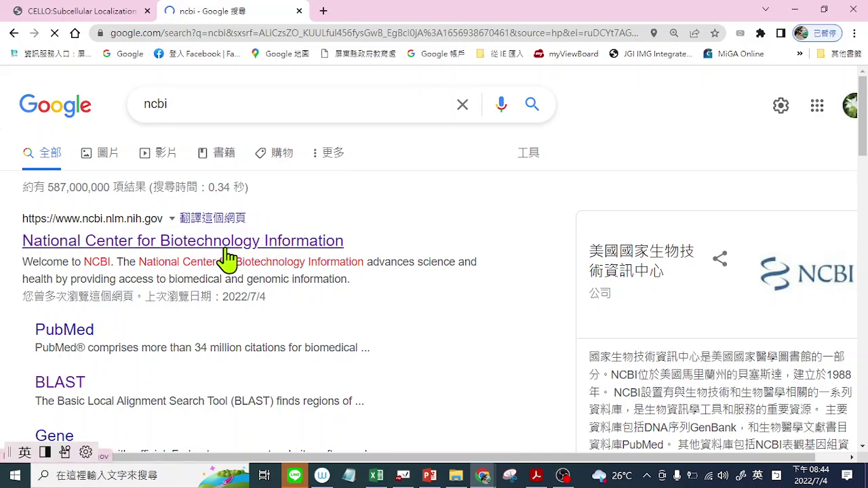
{"action": "left_click", "coordinate": [225, 248]}
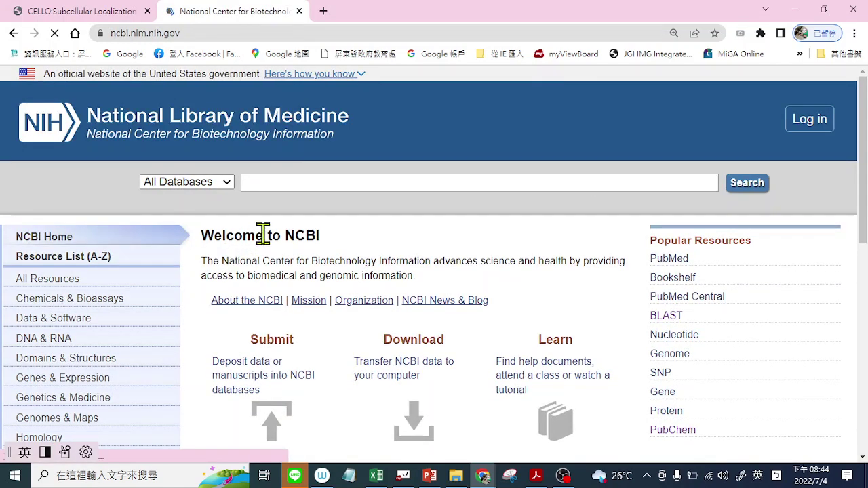
Step: Search all NCBI databases for the copied species name Curvibacter gracilis
{"action": "right_click", "coordinate": [290, 187]}
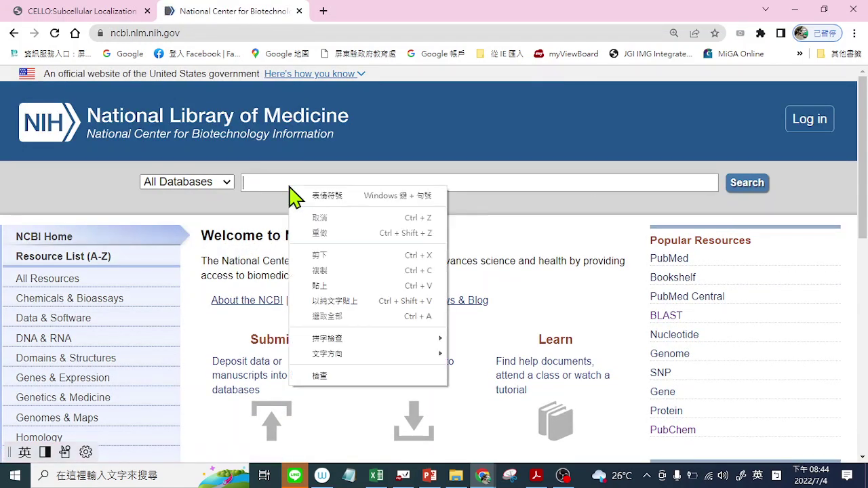
{"action": "left_click", "coordinate": [320, 288]}
{"action": "left_click", "coordinate": [744, 187]}
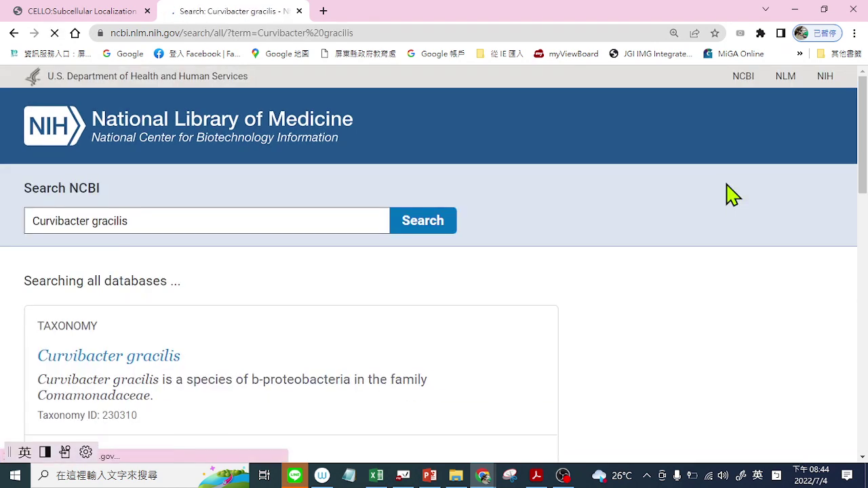
Step: Open the Genome database record for Curvibacter gracilis from the NCBI search results
{"action": "scroll", "coordinate": [565, 205], "scroll_direction": "down", "scroll_amount": 2}
{"action": "scroll", "coordinate": [565, 205], "scroll_direction": "down", "scroll_amount": 8}
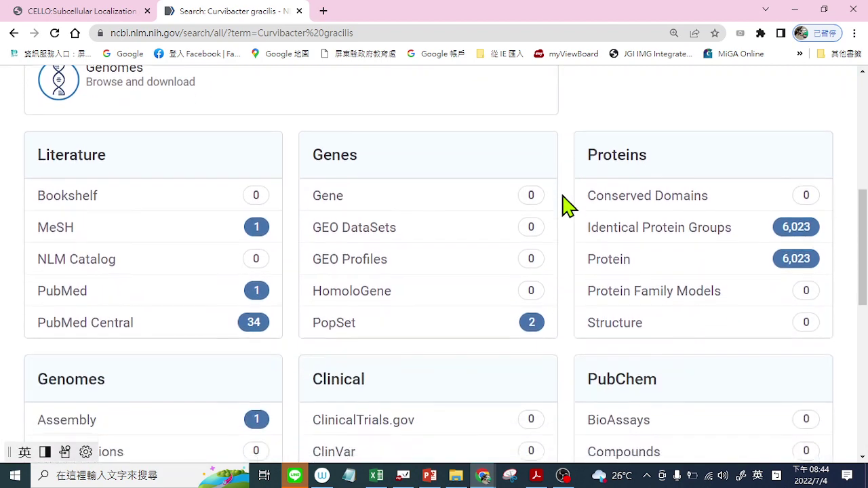
{"action": "scroll", "coordinate": [567, 206], "scroll_direction": "down", "scroll_amount": 1}
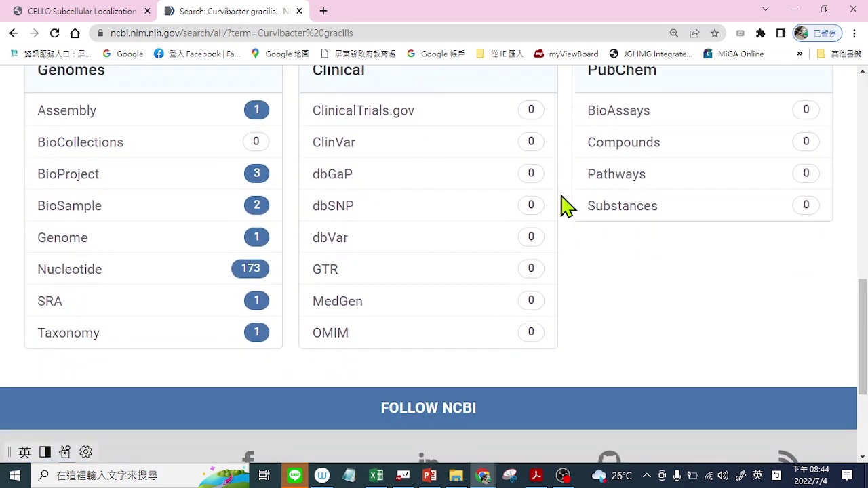
{"action": "left_click", "coordinate": [66, 244]}
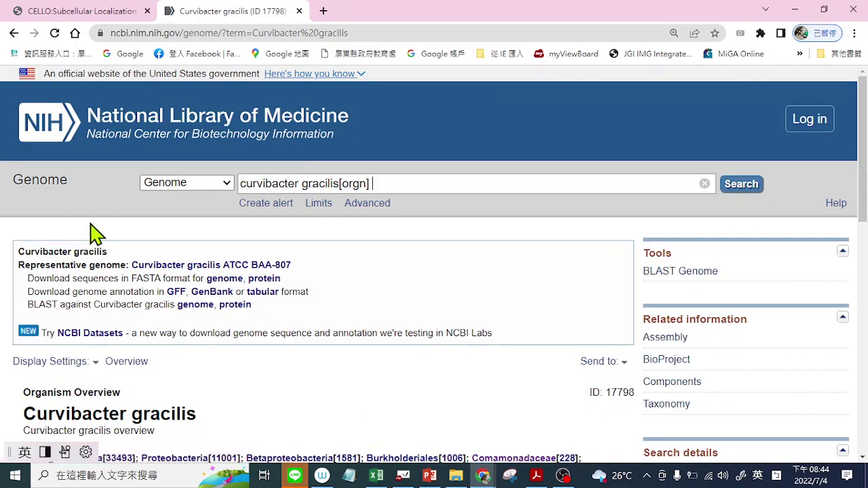
Step: Download the representative genome's protein sequences in FASTA format and open the downloaded archive in a maximized window
{"action": "scroll", "coordinate": [94, 230], "scroll_direction": "down", "scroll_amount": 2}
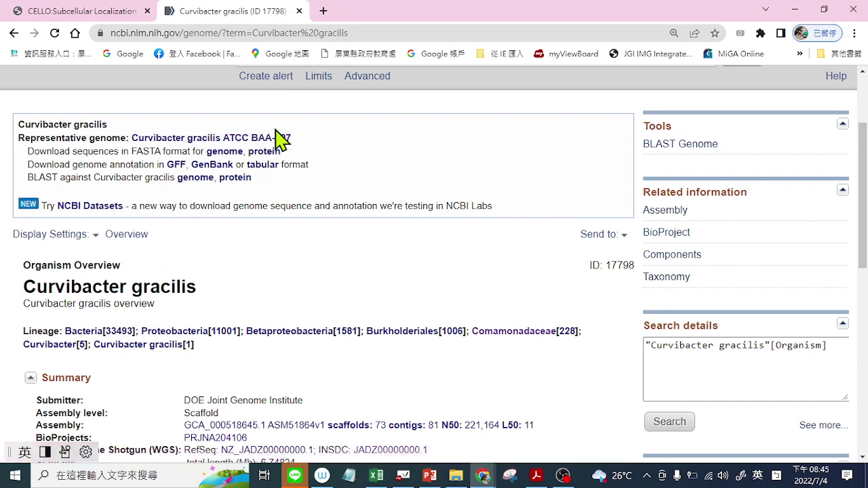
{"action": "left_click", "coordinate": [266, 156]}
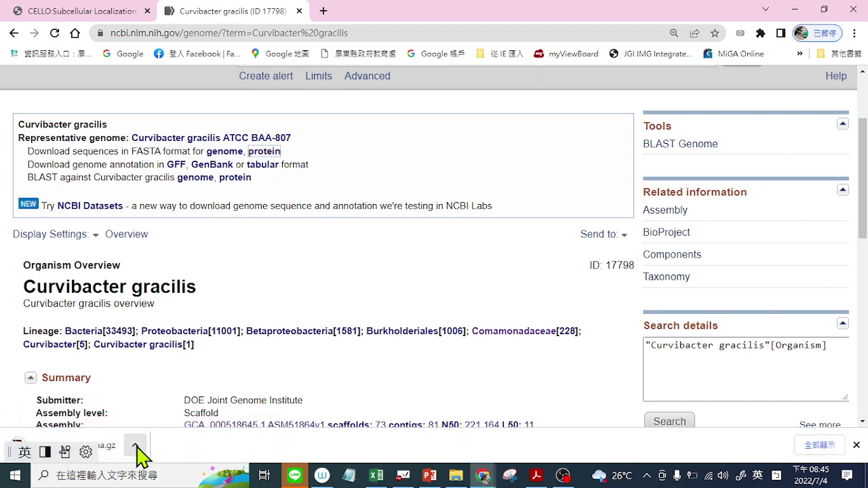
{"action": "left_click", "coordinate": [137, 449]}
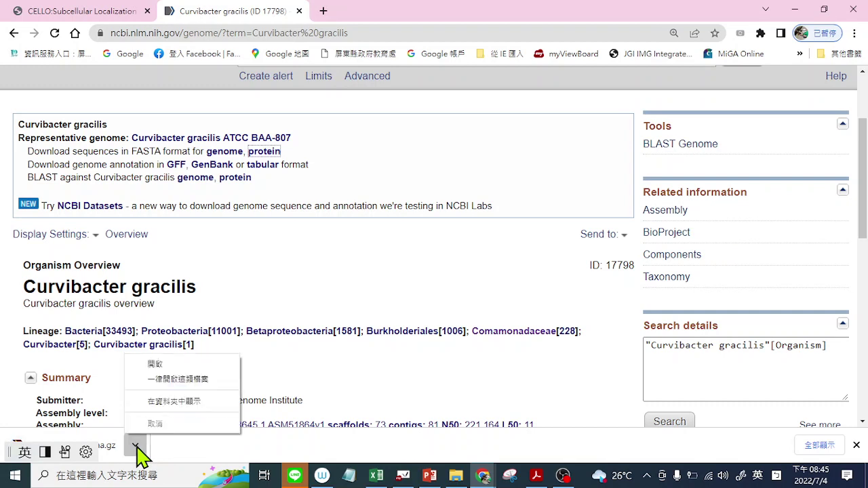
{"action": "left_click", "coordinate": [166, 366]}
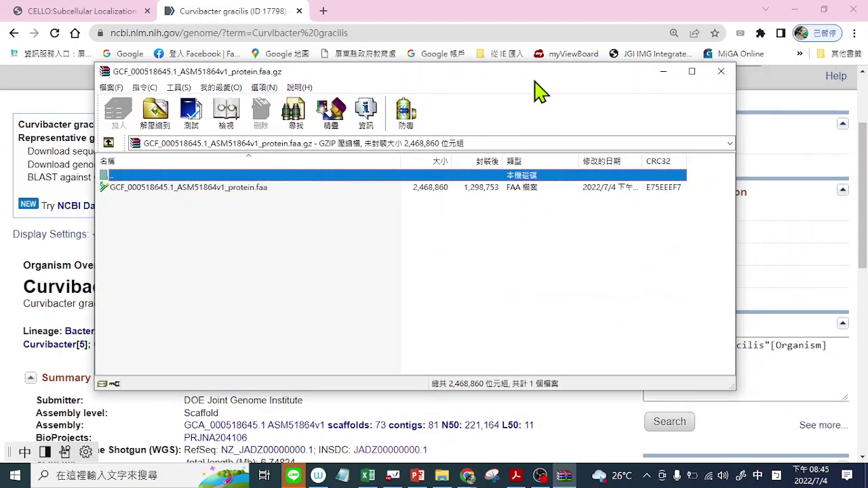
{"action": "left_click", "coordinate": [693, 72]}
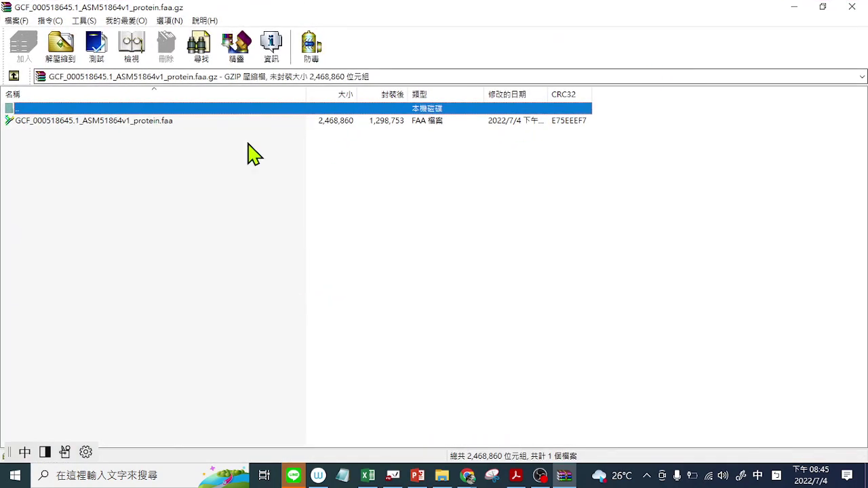
Step: Copy GCF_000518645.1_ASM51864v1_protein.faa out of the archive and paste it onto the desktop
{"action": "left_click", "coordinate": [50, 123]}
{"action": "right_click", "coordinate": [50, 124]}
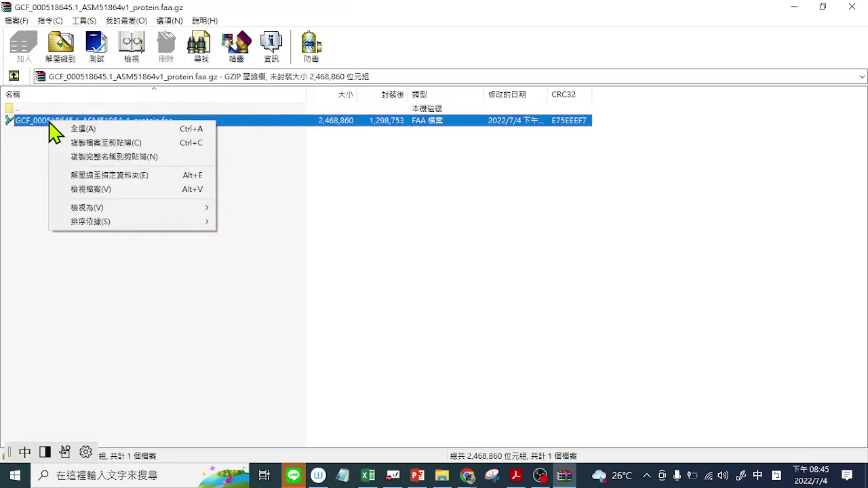
{"action": "left_click", "coordinate": [89, 142]}
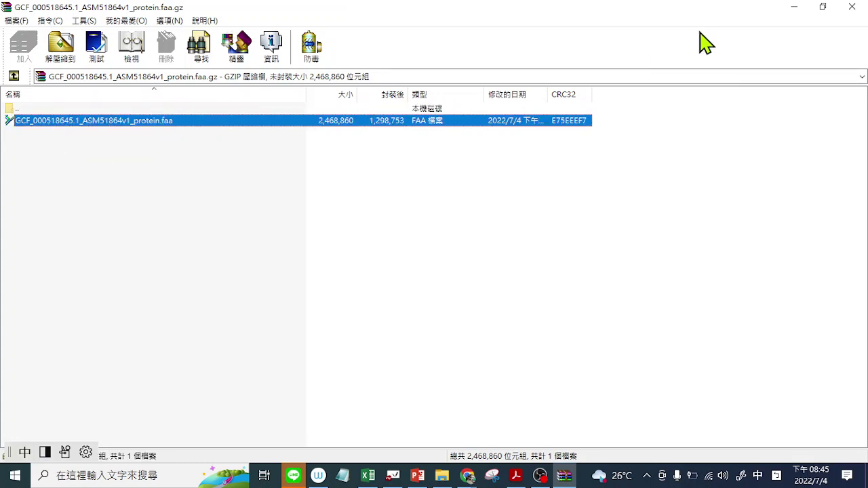
{"action": "left_click", "coordinate": [793, 7]}
{"action": "left_click", "coordinate": [798, 11]}
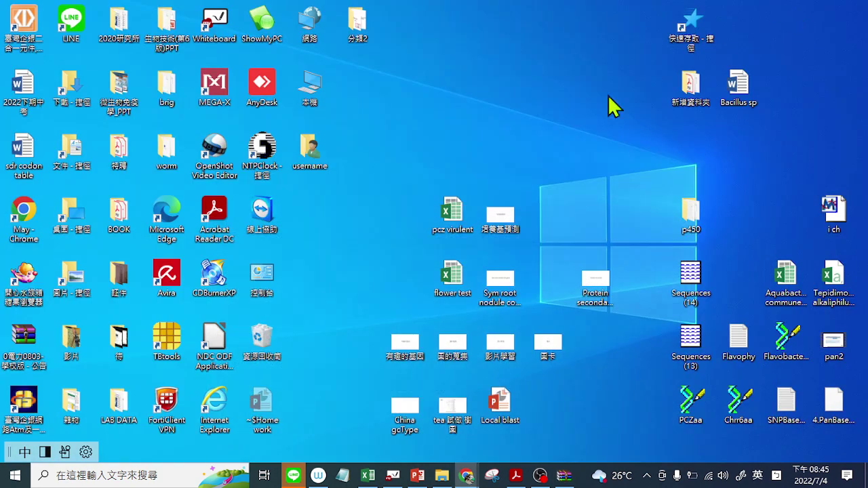
{"action": "right_click", "coordinate": [415, 112]}
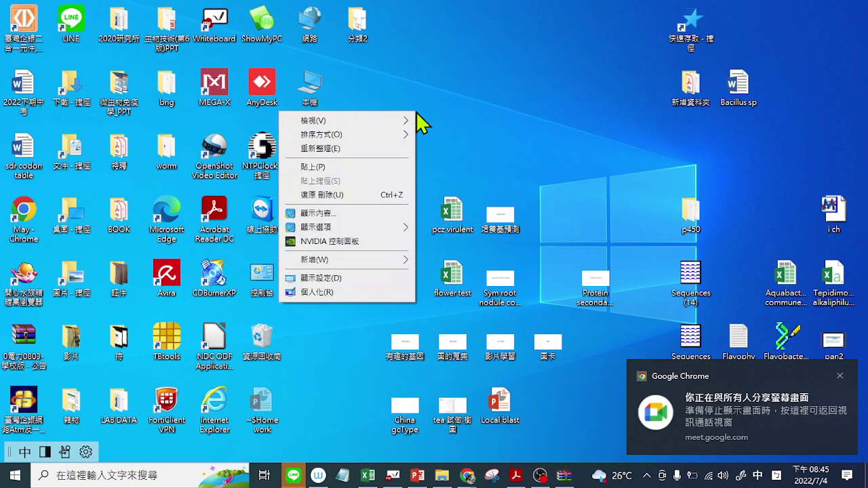
{"action": "left_click", "coordinate": [339, 167]}
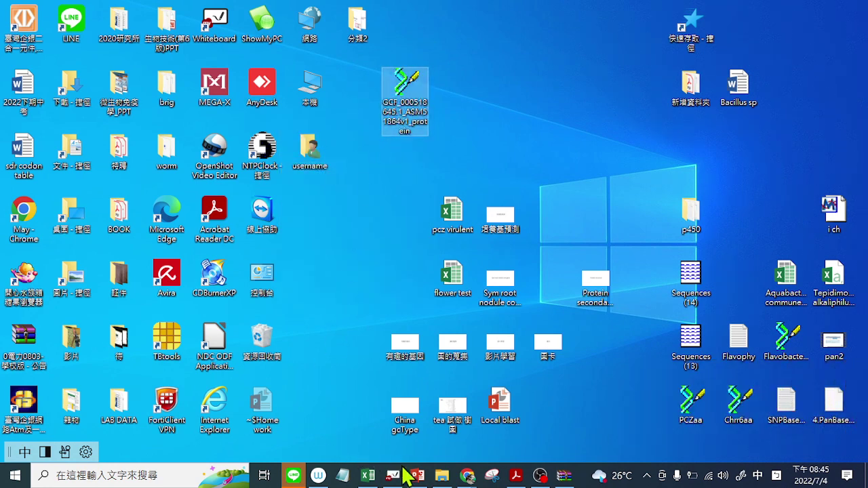
Step: Switch to Chrome and return to the CELLO page's sequence submission form
{"action": "left_click", "coordinate": [467, 475]}
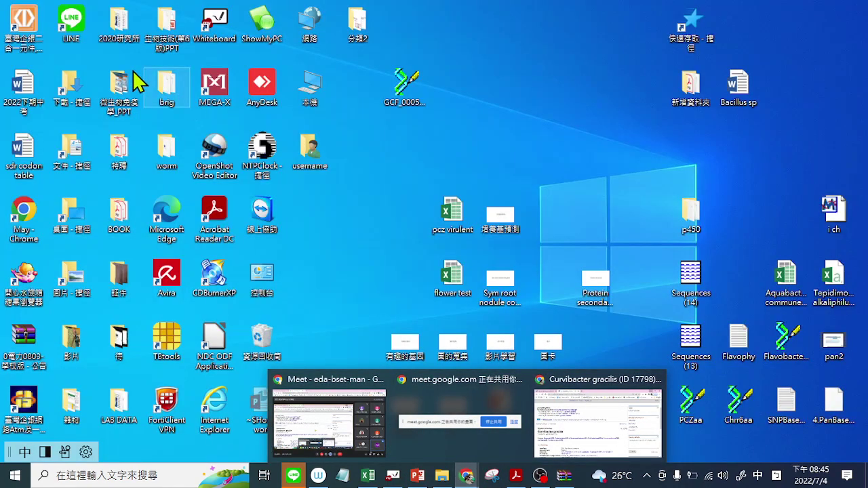
{"action": "left_click", "coordinate": [595, 393]}
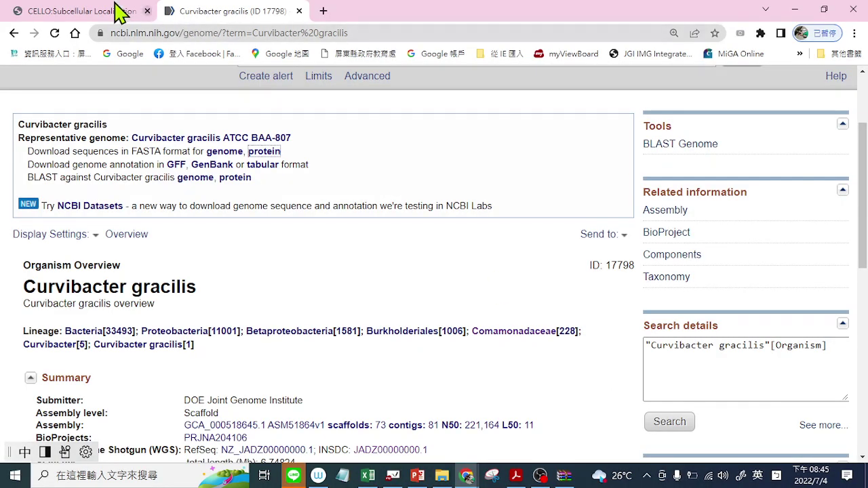
{"action": "left_click", "coordinate": [95, 11]}
{"action": "scroll", "coordinate": [353, 258], "scroll_direction": "down", "scroll_amount": 2}
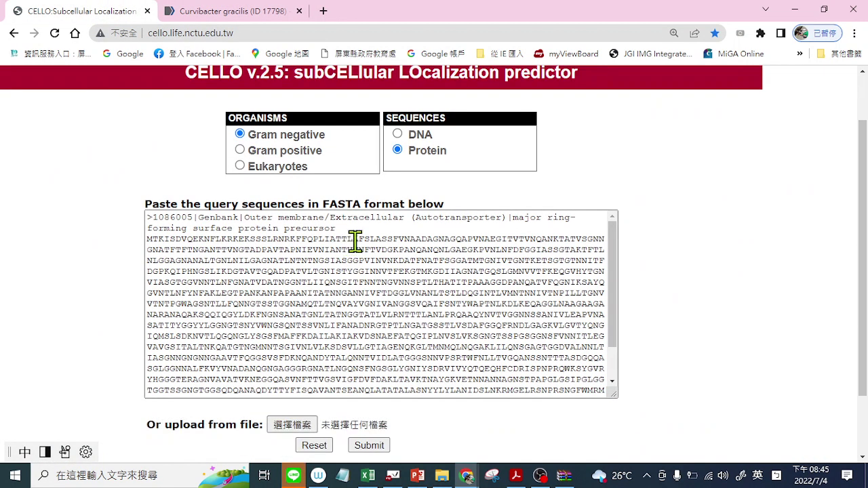
{"action": "scroll", "coordinate": [373, 213], "scroll_direction": "down", "scroll_amount": 2}
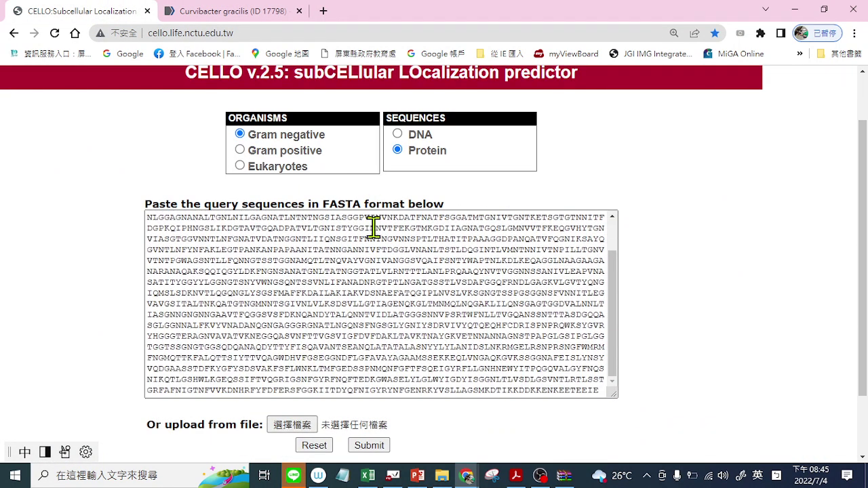
Step: Upload GCF_000518645.1_ASM51864v1_protein from the desktop as the CELLO query file and submit it as Gram negative protein sequences
{"action": "left_click", "coordinate": [295, 430]}
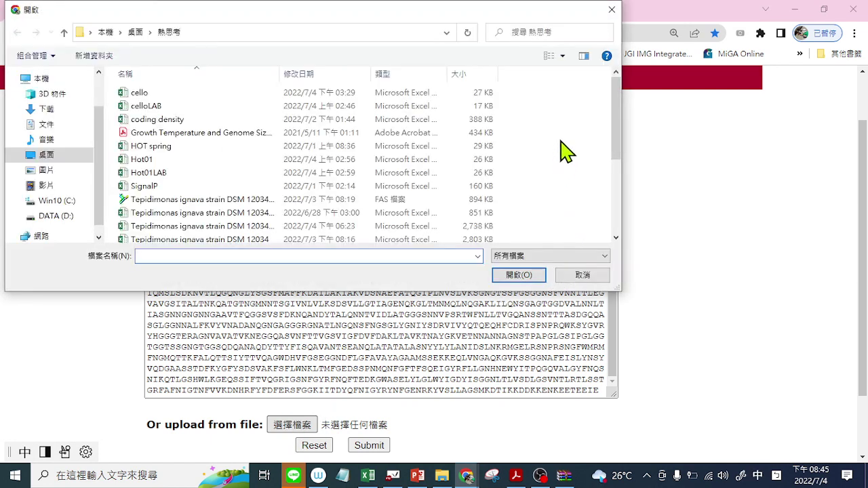
{"action": "scroll", "coordinate": [547, 140], "scroll_direction": "down", "scroll_amount": 2}
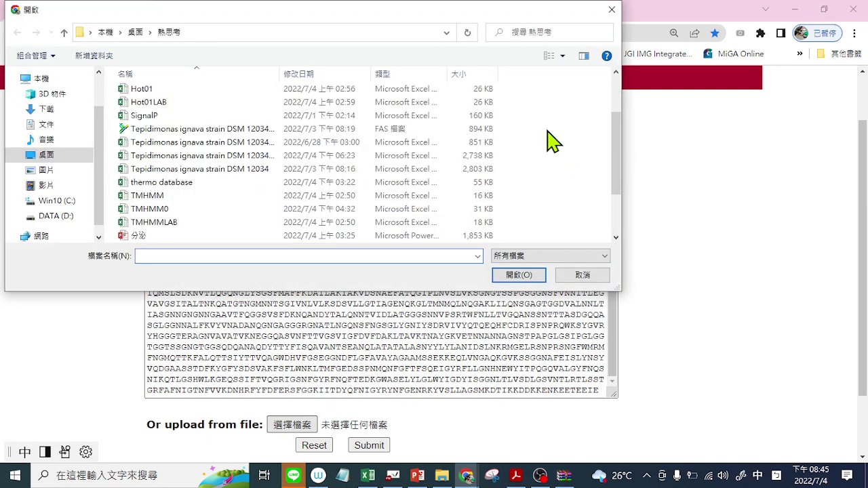
{"action": "scroll", "coordinate": [303, 173], "scroll_direction": "down", "scroll_amount": 2}
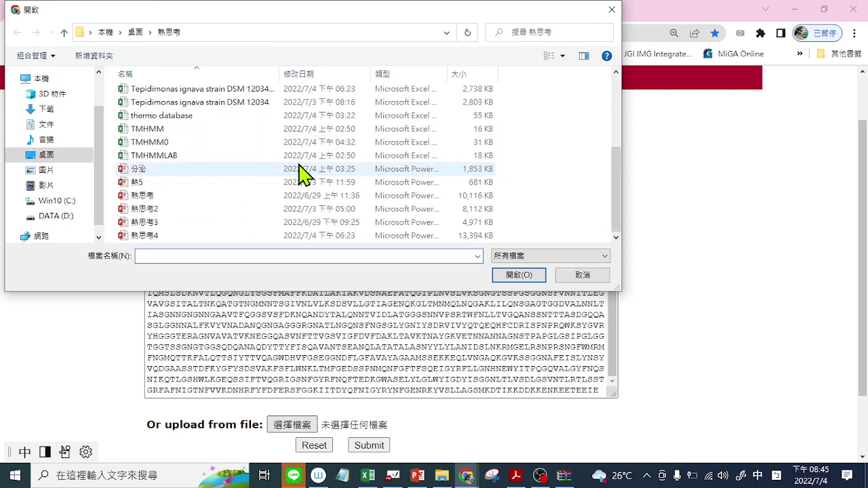
{"action": "scroll", "coordinate": [400, 182], "scroll_direction": "up", "scroll_amount": 3}
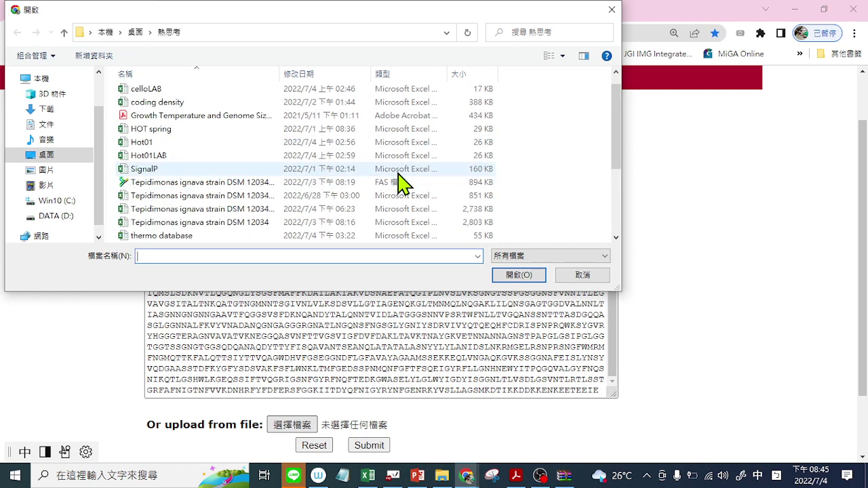
{"action": "scroll", "coordinate": [231, 178], "scroll_direction": "up", "scroll_amount": 1}
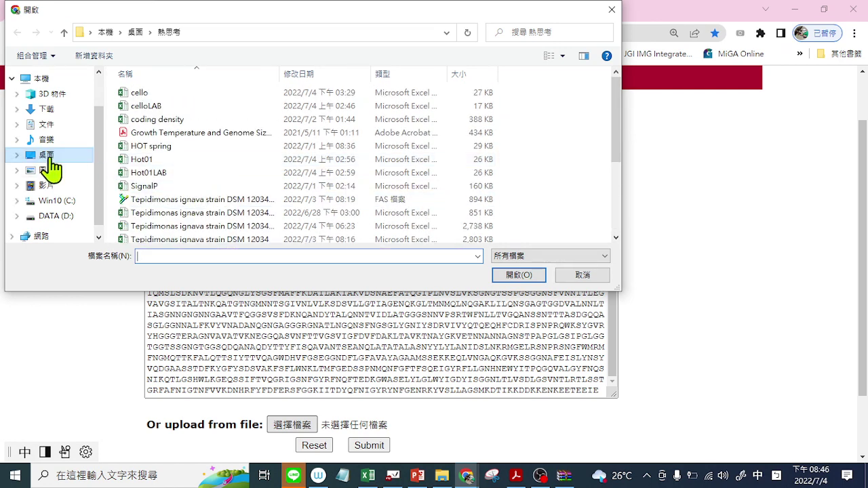
{"action": "left_click", "coordinate": [49, 157]}
{"action": "scroll", "coordinate": [248, 146], "scroll_direction": "down", "scroll_amount": 3}
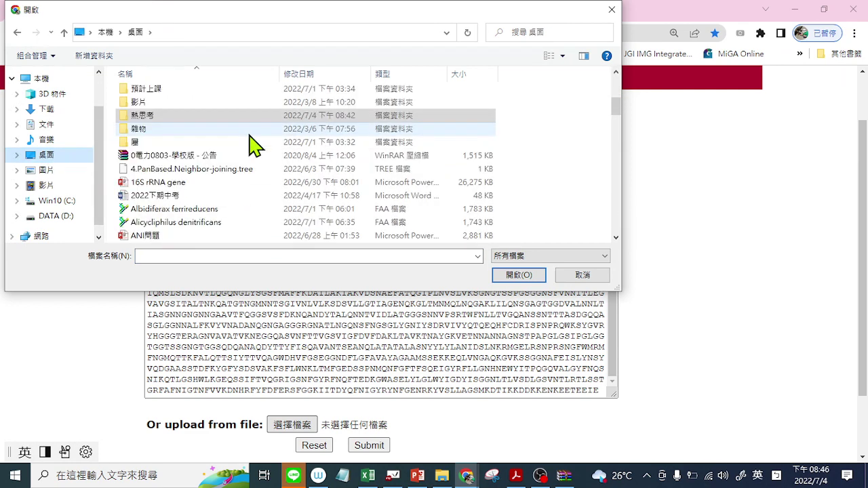
{"action": "scroll", "coordinate": [251, 145], "scroll_direction": "down", "scroll_amount": 2}
{"action": "scroll", "coordinate": [253, 145], "scroll_direction": "down", "scroll_amount": 4}
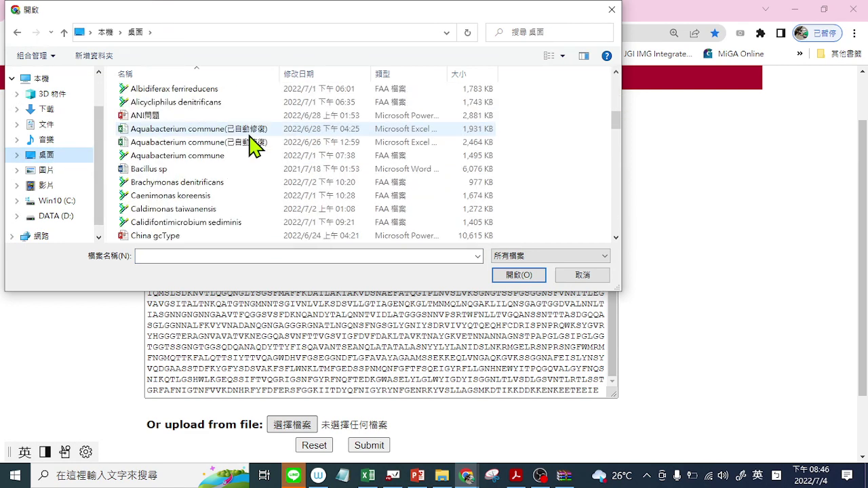
{"action": "scroll", "coordinate": [251, 145], "scroll_direction": "down", "scroll_amount": 2}
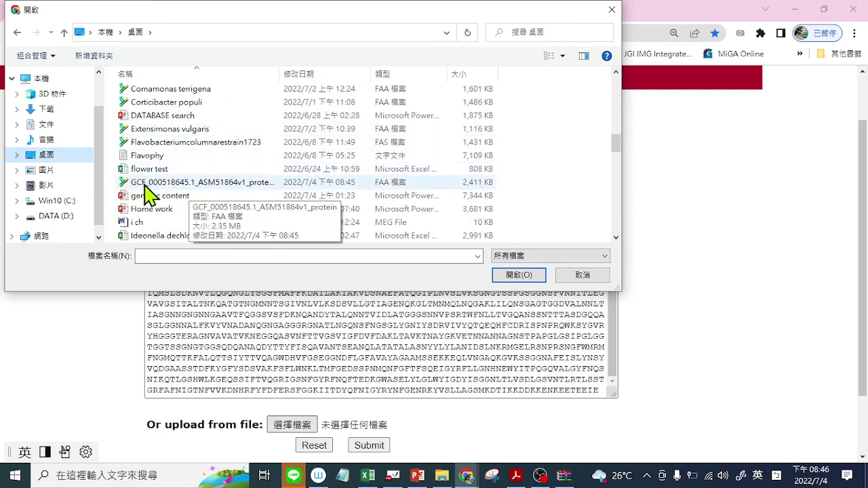
{"action": "left_click", "coordinate": [171, 184]}
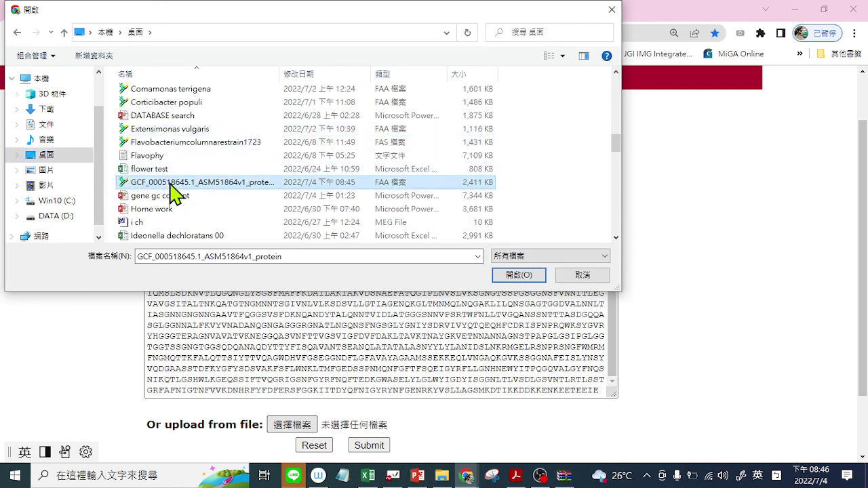
{"action": "left_click", "coordinate": [512, 276]}
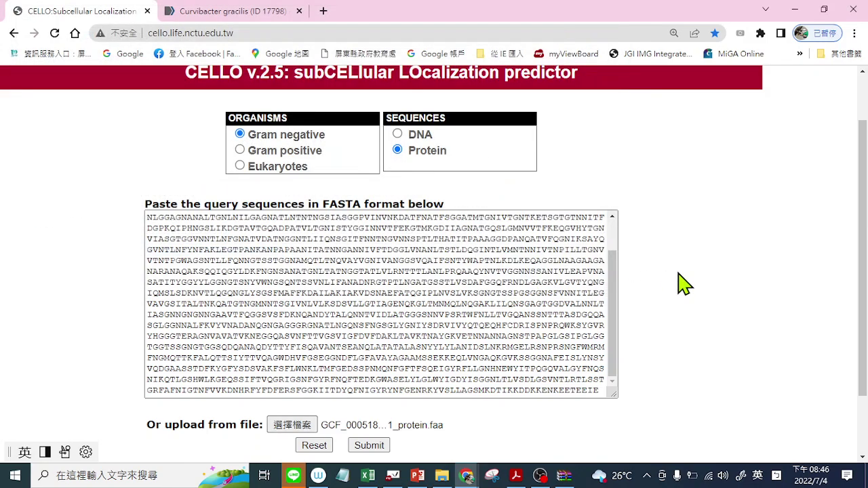
{"action": "scroll", "coordinate": [678, 288], "scroll_direction": "down", "scroll_amount": 1}
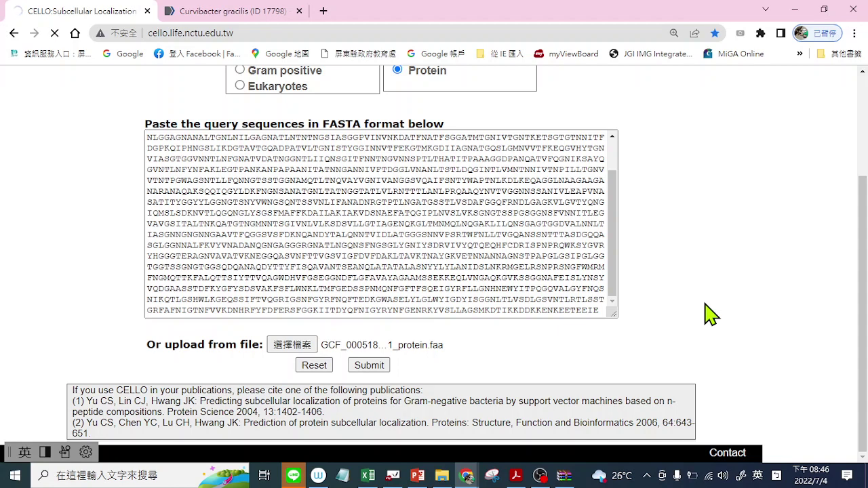
Step: Search Google for TMHMM in a new browser tab and open the TMHMM-2.0 service page from DTU Health Tech
{"action": "left_click", "coordinate": [324, 12]}
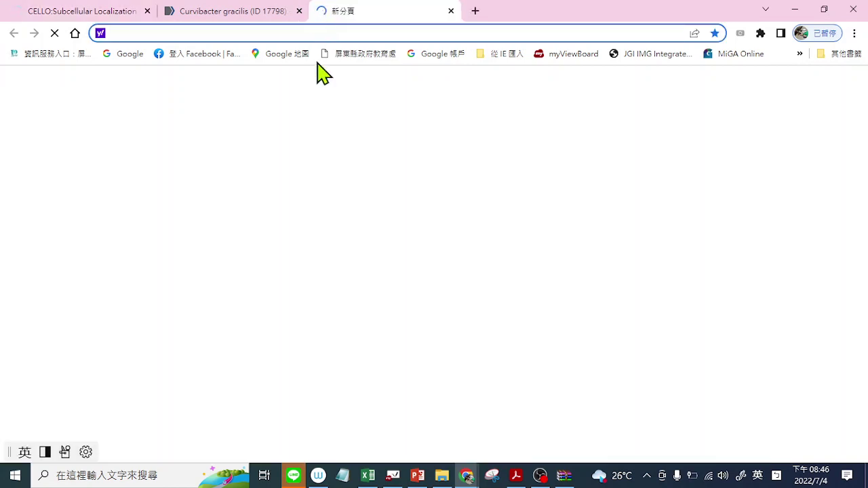
{"action": "left_click", "coordinate": [399, 231]}
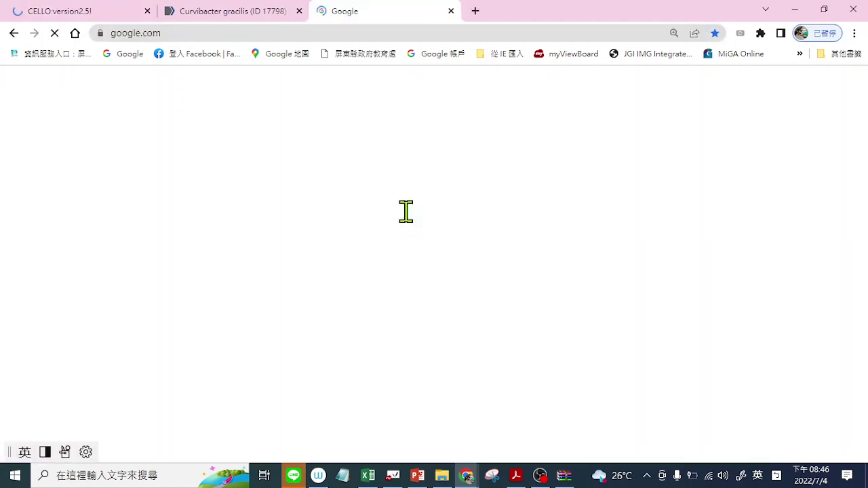
{"action": "left_click", "coordinate": [343, 226]}
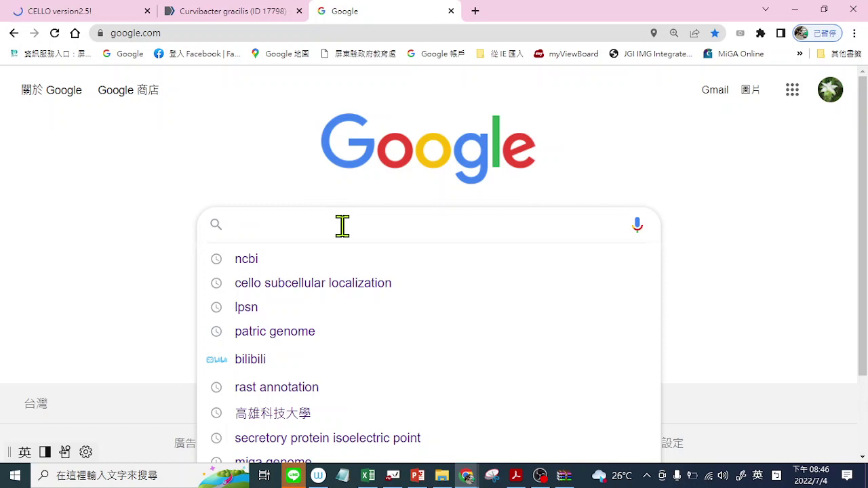
{"action": "type", "text": "TM"}
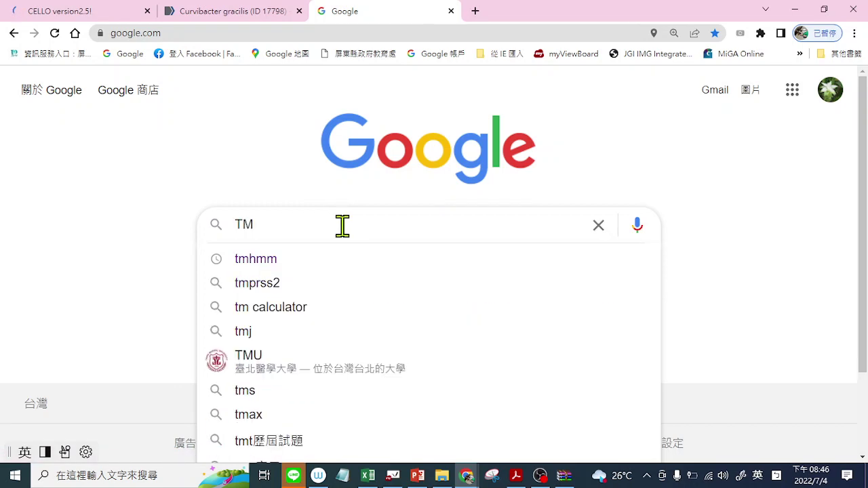
{"action": "type", "text": "HMM"}
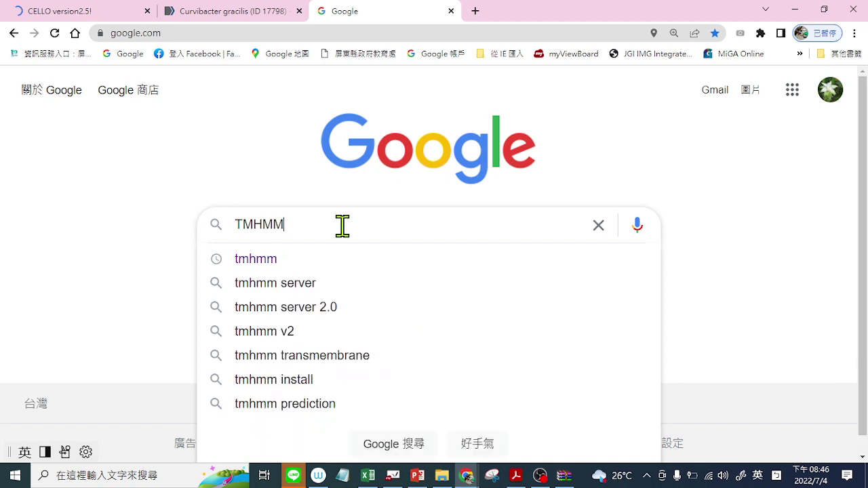
{"action": "key", "text": "Return"}
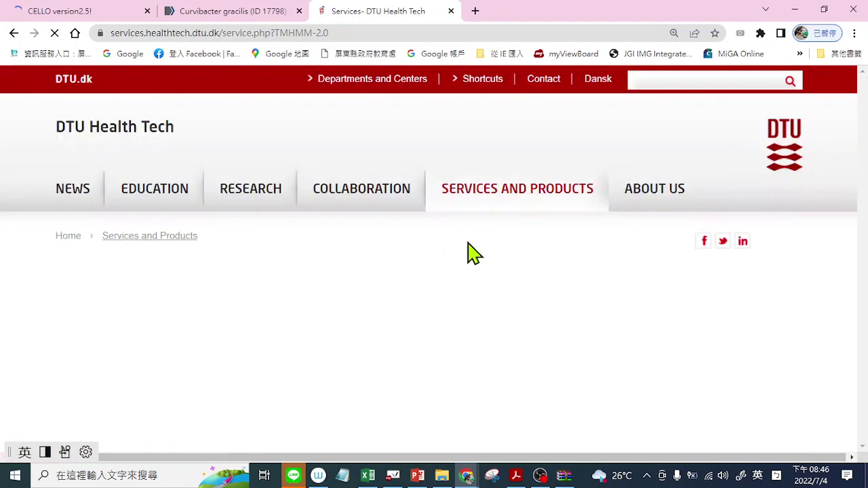
Step: Review the notice on the TMHMM-2.0 page about the newer transmembrane predictor and open DeepTMHMM
{"action": "scroll", "coordinate": [467, 251], "scroll_direction": "down", "scroll_amount": 1}
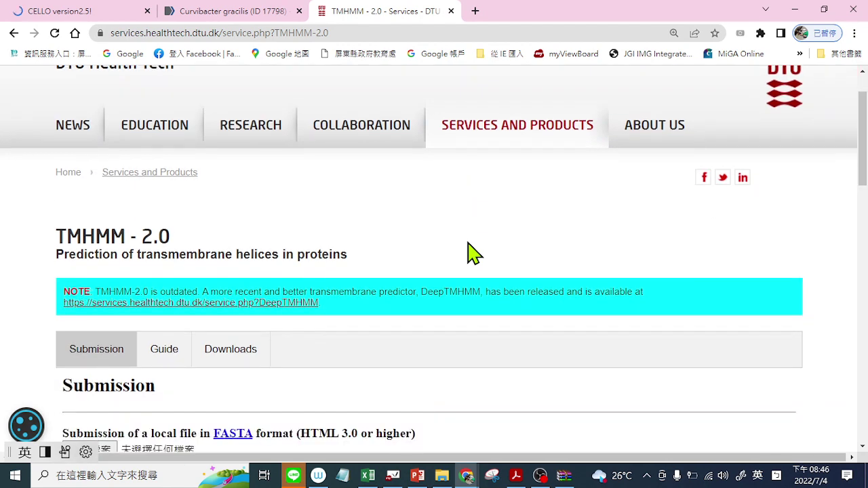
{"action": "left_click_drag", "start_coordinate": [56, 234], "coordinate": [159, 234]}
{"action": "scroll", "coordinate": [237, 233], "scroll_direction": "down", "scroll_amount": 1}
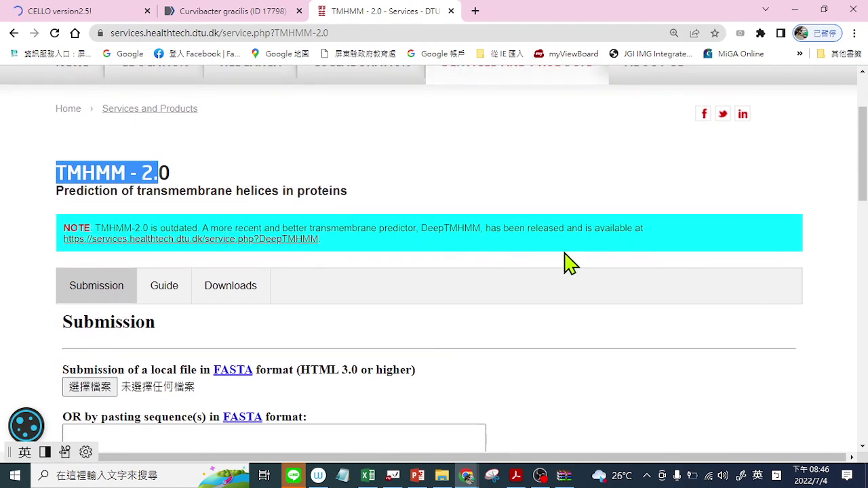
{"action": "left_click", "coordinate": [420, 228]}
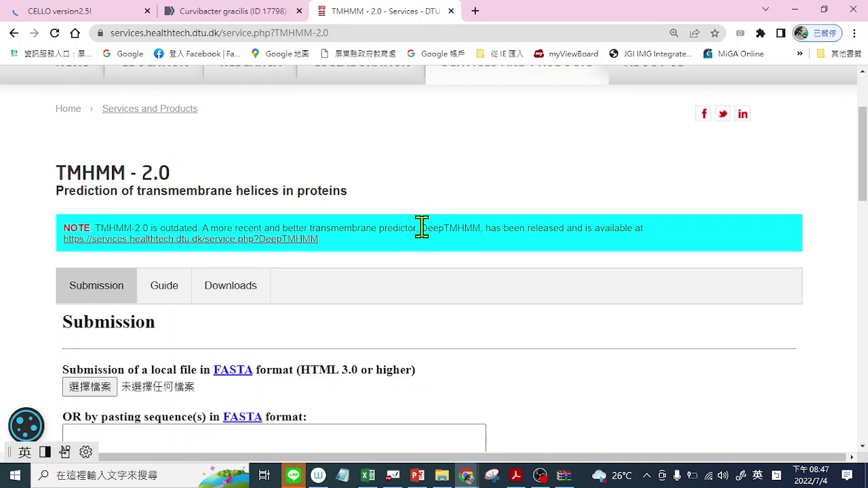
{"action": "left_click_drag", "start_coordinate": [455, 231], "coordinate": [479, 231]}
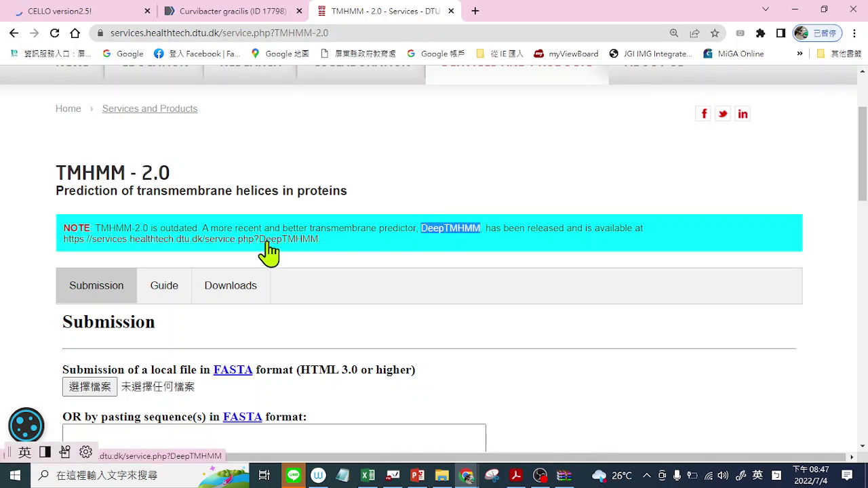
{"action": "scroll", "coordinate": [300, 291], "scroll_direction": "down", "scroll_amount": 2}
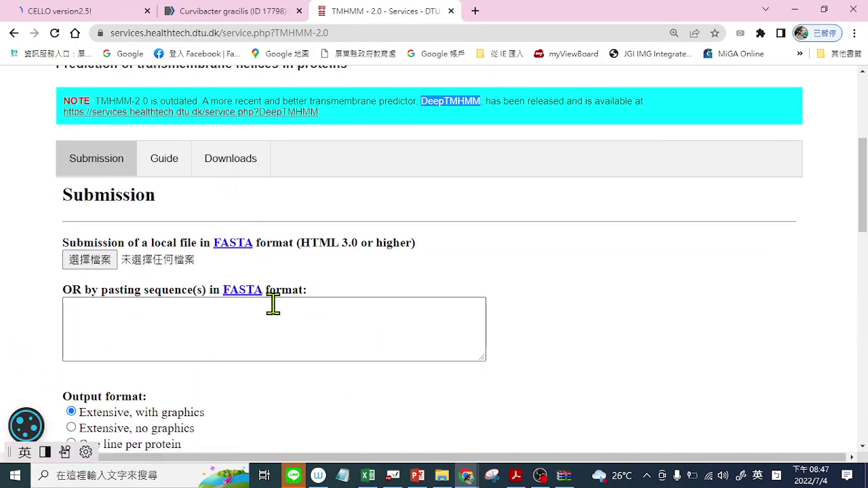
{"action": "scroll", "coordinate": [319, 299], "scroll_direction": "up", "scroll_amount": 2}
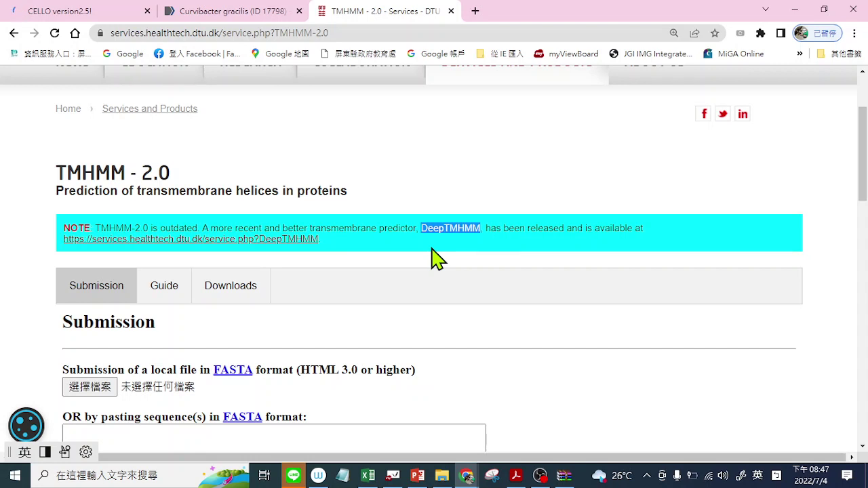
{"action": "scroll", "coordinate": [434, 257], "scroll_direction": "down", "scroll_amount": 1}
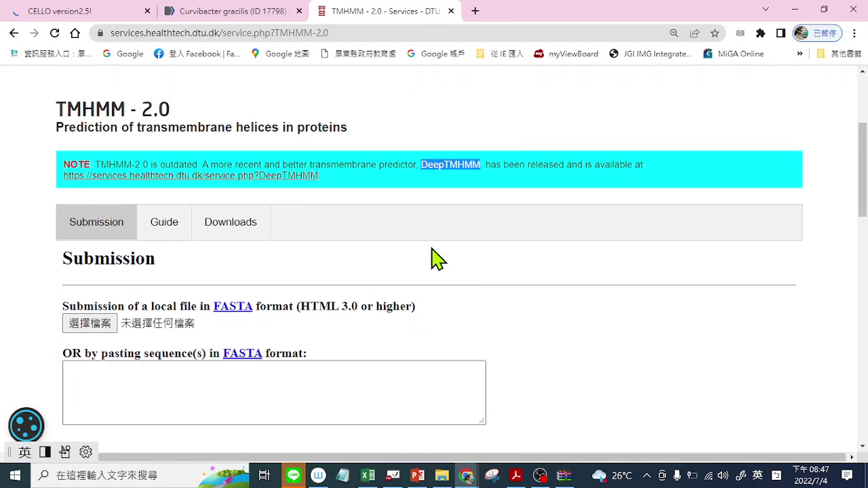
{"action": "scroll", "coordinate": [438, 258], "scroll_direction": "up", "scroll_amount": 1}
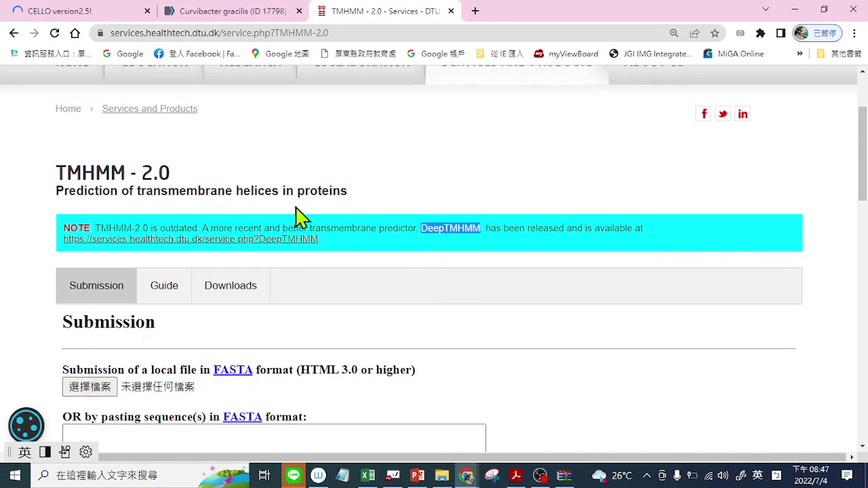
{"action": "scroll", "coordinate": [338, 198], "scroll_direction": "up", "scroll_amount": 1}
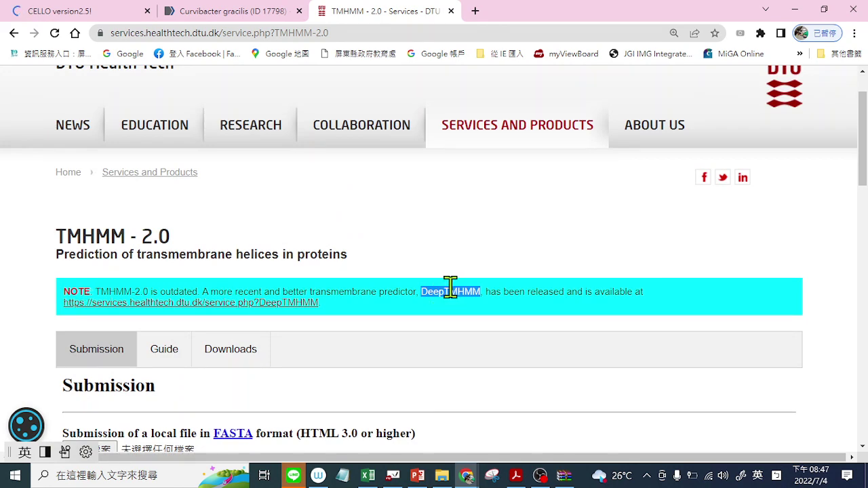
{"action": "left_click", "coordinate": [425, 292]}
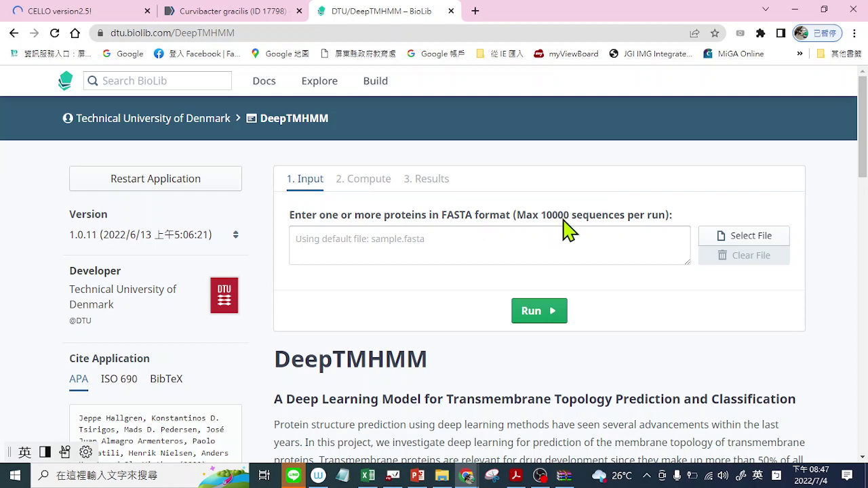
Step: Load GCF_000518645.1_ASM51864v1_protein from the desktop into DeepTMHMM, run the prediction, and return to the pending CELLO job page
{"action": "left_click", "coordinate": [729, 232]}
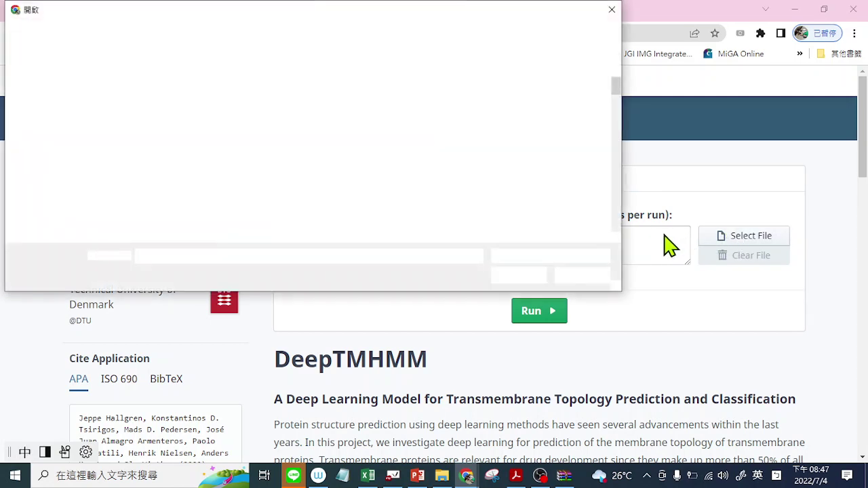
{"action": "scroll", "coordinate": [514, 159], "scroll_direction": "down", "scroll_amount": 6}
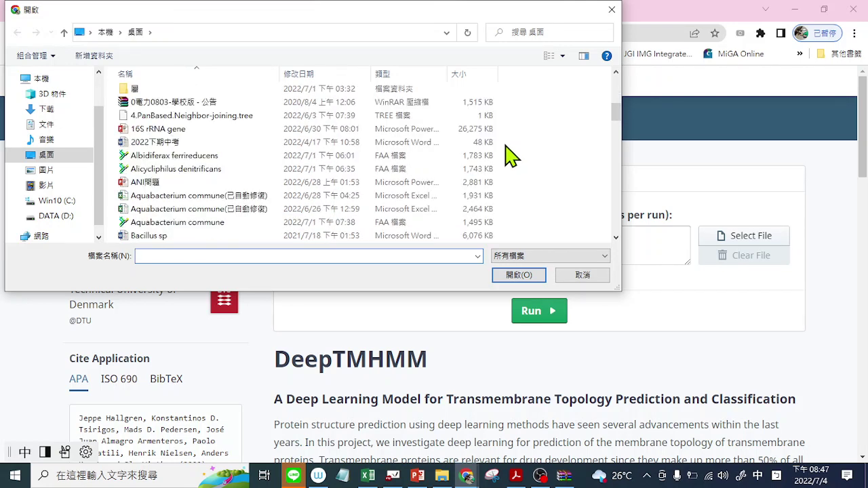
{"action": "scroll", "coordinate": [512, 156], "scroll_direction": "down", "scroll_amount": 3}
{"action": "scroll", "coordinate": [510, 156], "scroll_direction": "down", "scroll_amount": 2}
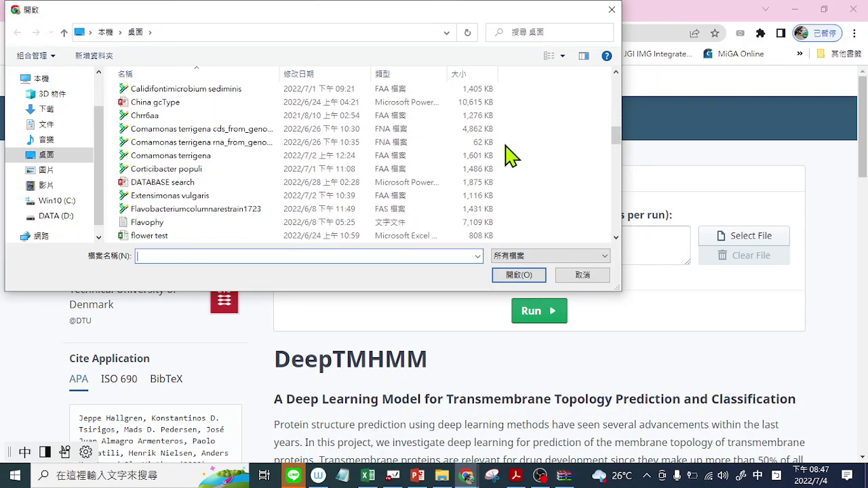
{"action": "scroll", "coordinate": [507, 155], "scroll_direction": "down", "scroll_amount": 2}
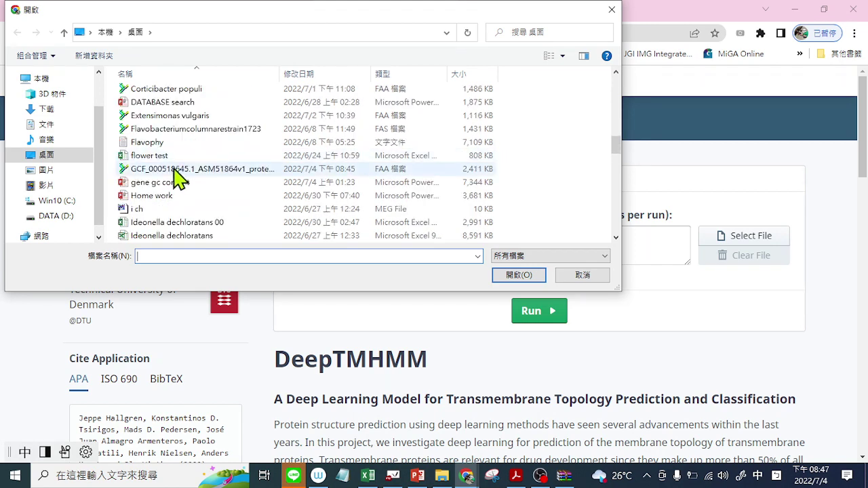
{"action": "left_click", "coordinate": [227, 169]}
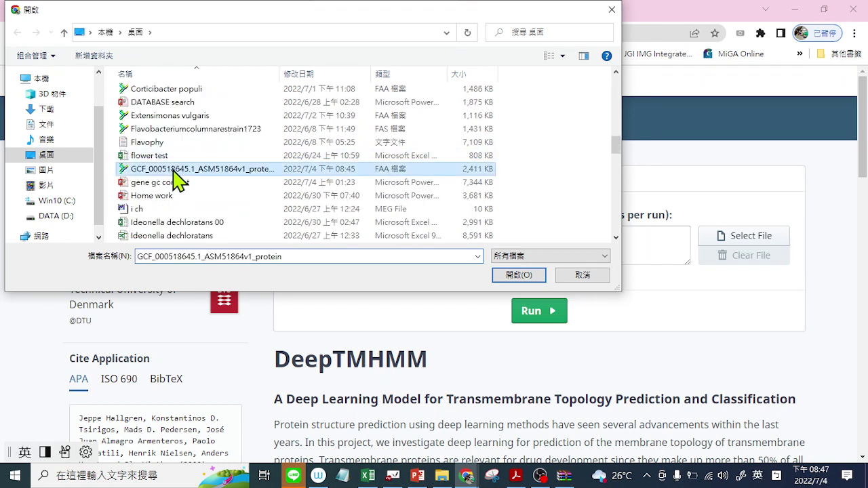
{"action": "left_click", "coordinate": [513, 280]}
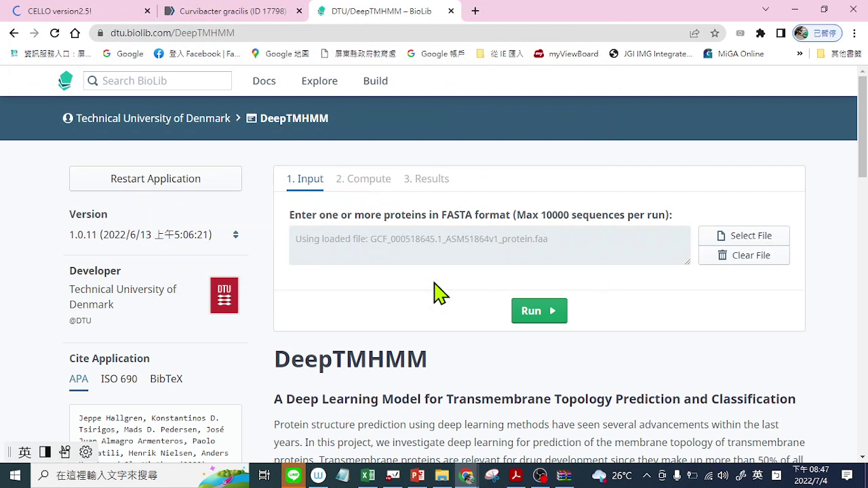
{"action": "left_click", "coordinate": [526, 314]}
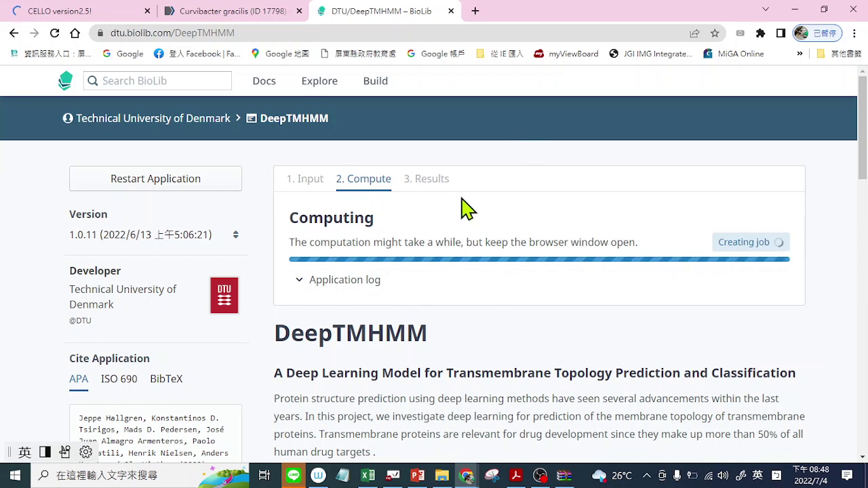
{"action": "left_click", "coordinate": [89, 11]}
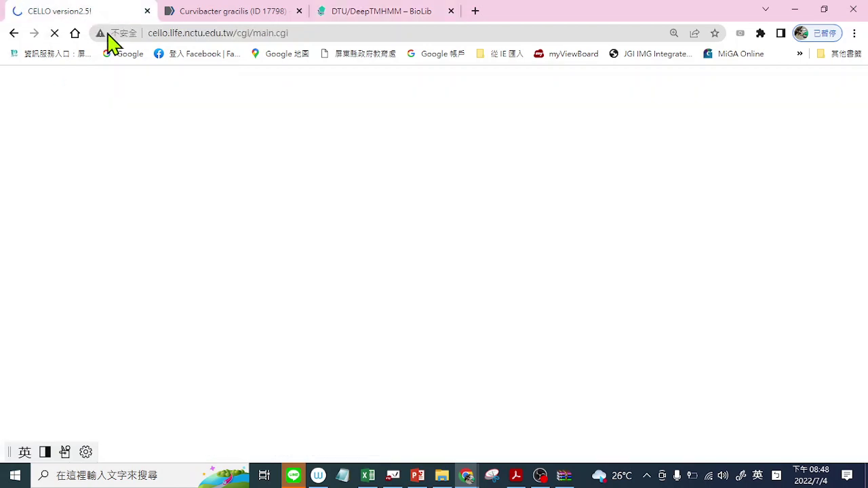
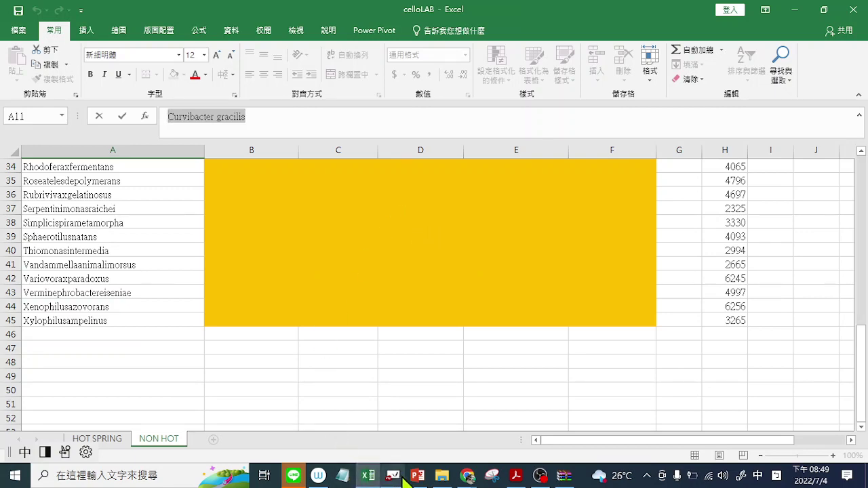
Step: Switch to File Explorer's 熱思考 folder and open the TMHMMLAB workbook in Excel alongside the already open celloLAB workbook
{"action": "left_click", "coordinate": [441, 475]}
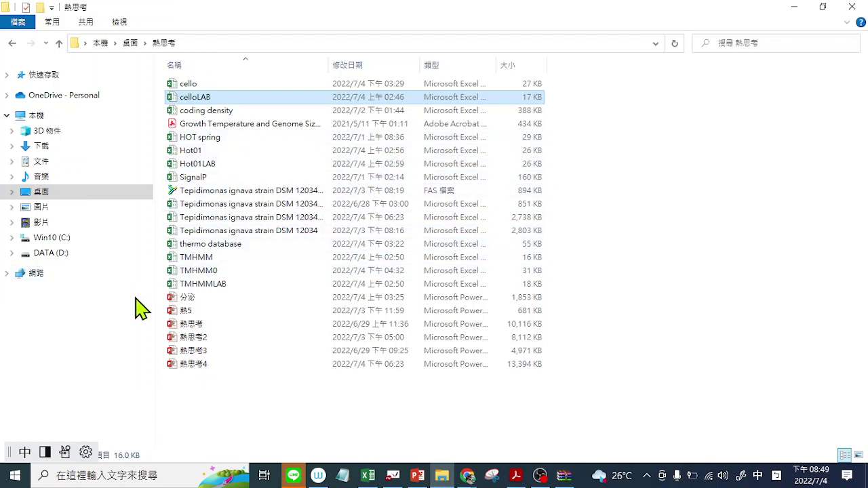
{"action": "left_click", "coordinate": [206, 285]}
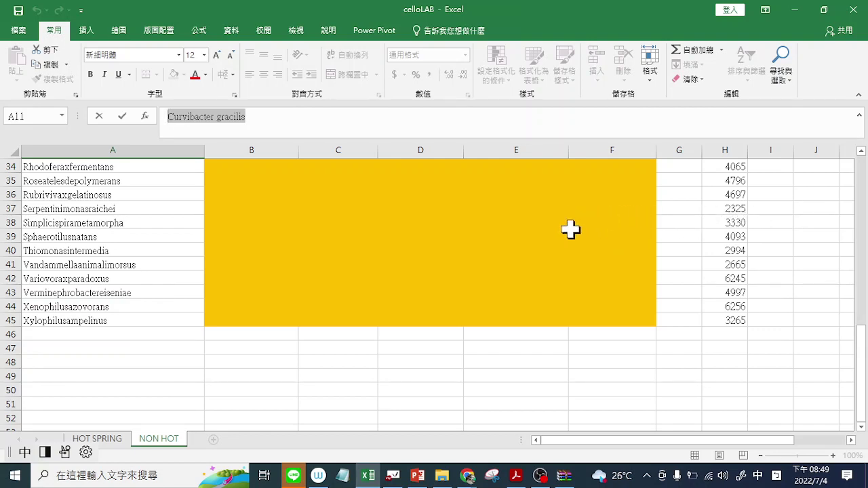
{"action": "left_click", "coordinate": [369, 476]}
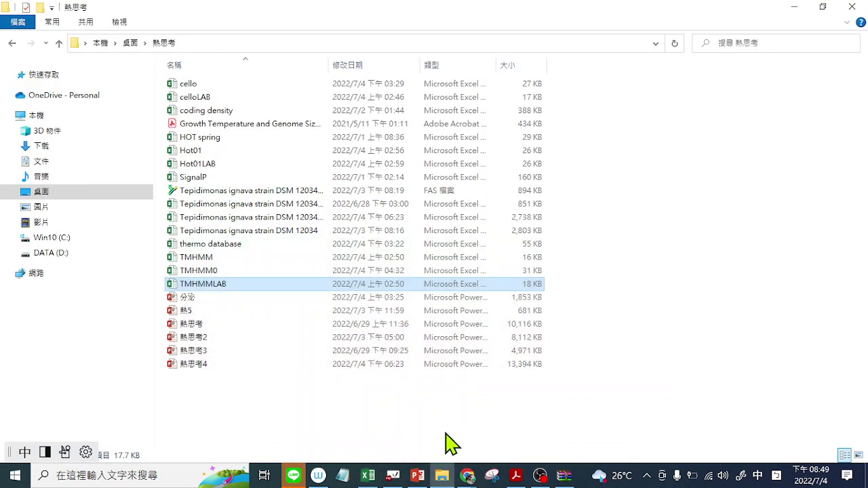
{"action": "left_click", "coordinate": [794, 8]}
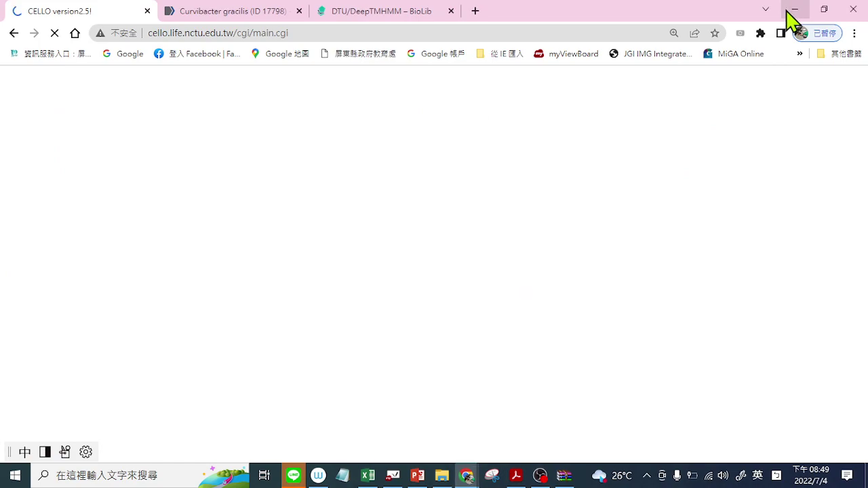
{"action": "left_click", "coordinate": [794, 9]}
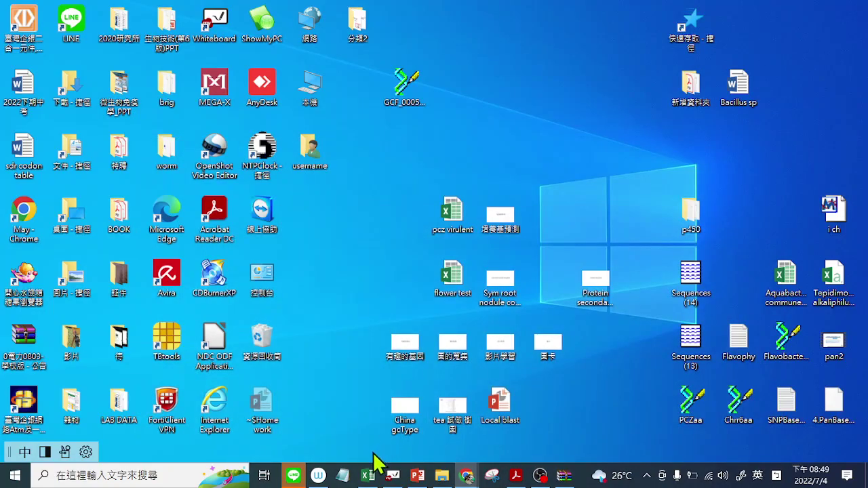
{"action": "left_click", "coordinate": [366, 477]}
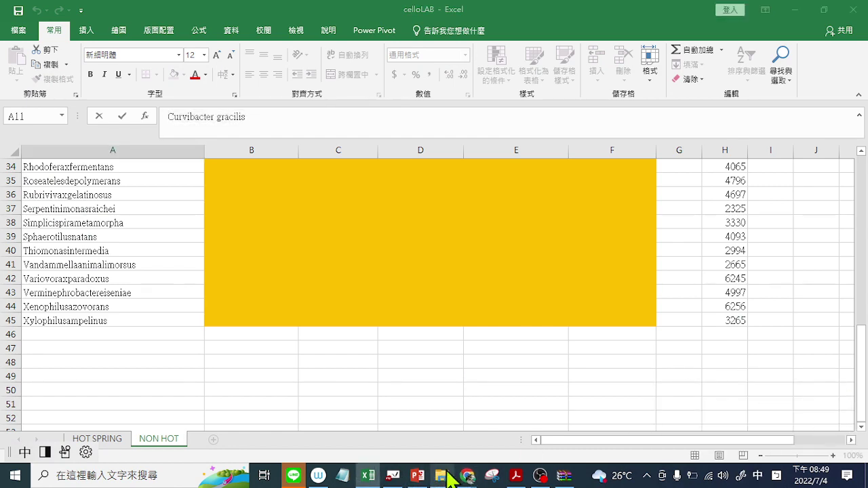
{"action": "left_click", "coordinate": [441, 476]}
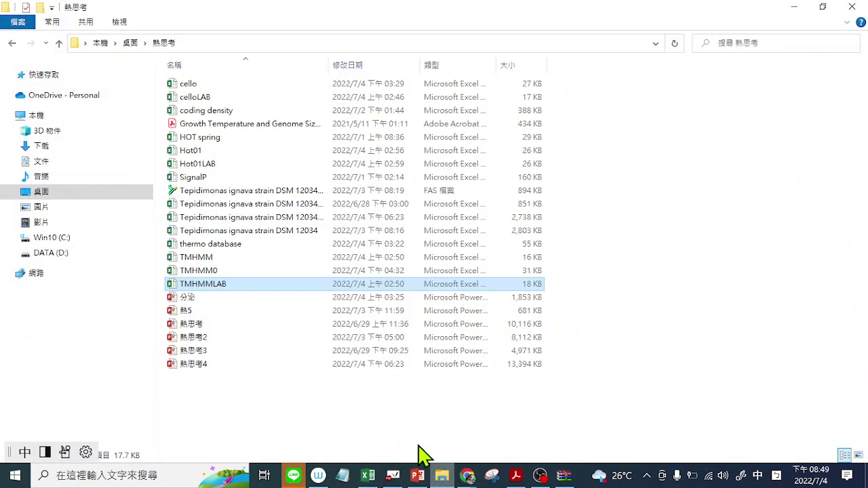
{"action": "double_click", "coordinate": [219, 285]}
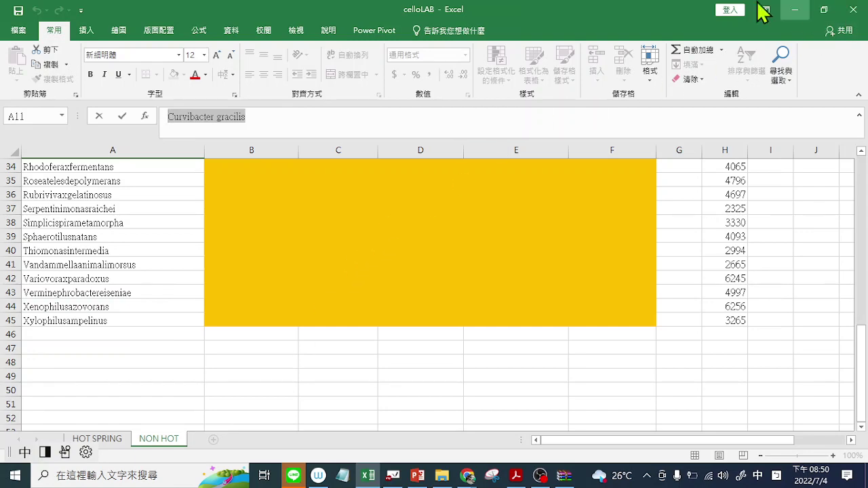
{"action": "left_click", "coordinate": [794, 12]}
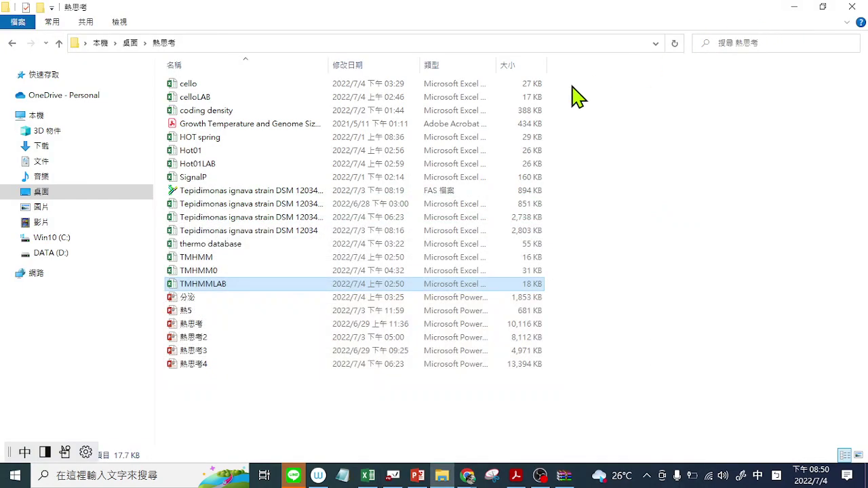
{"action": "left_click", "coordinate": [794, 6]}
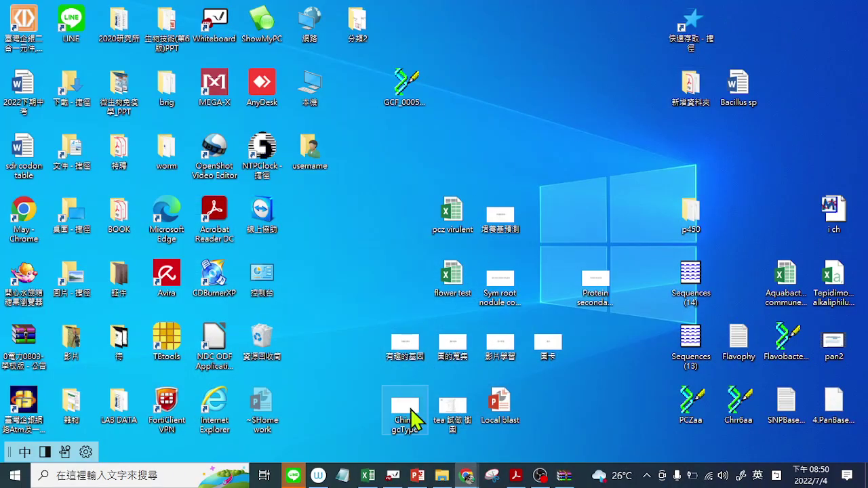
{"action": "left_click", "coordinate": [368, 477]}
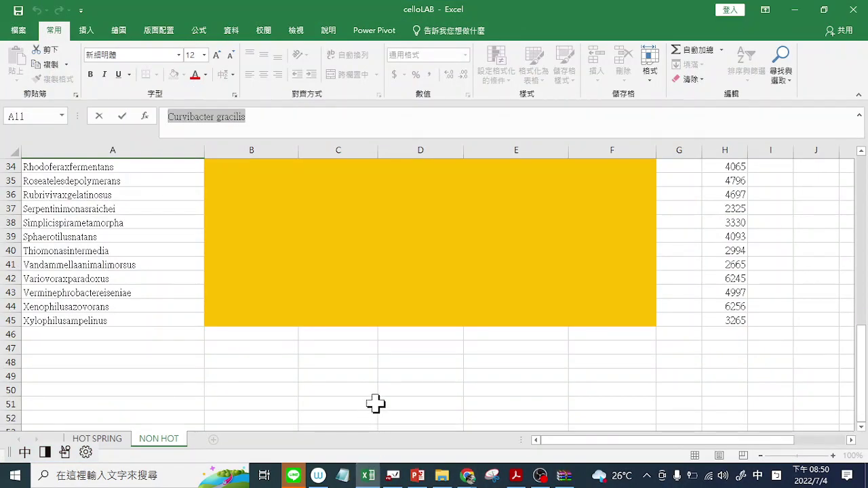
{"action": "left_click", "coordinate": [840, 377]}
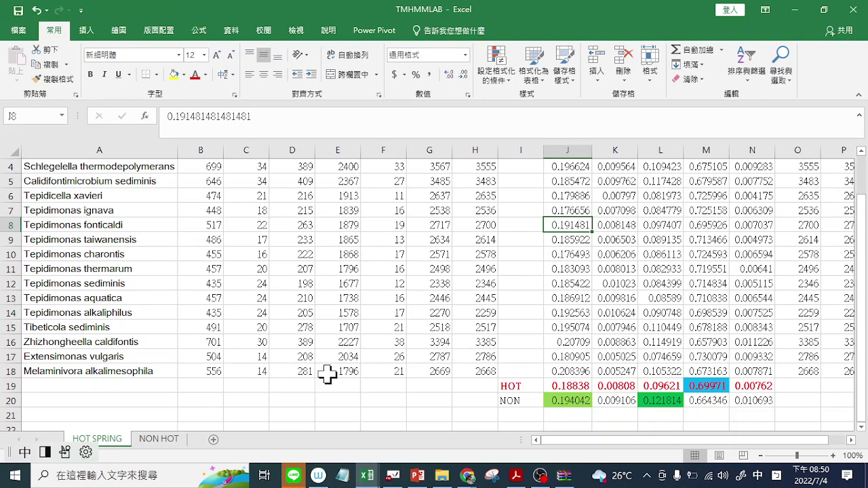
Step: Examine the TM, SP+TM, SP, GLOB and BETA category columns on the HOT SPRING sheet of TMHMMLAB
{"action": "scroll", "coordinate": [327, 373], "scroll_direction": "up", "scroll_amount": 1}
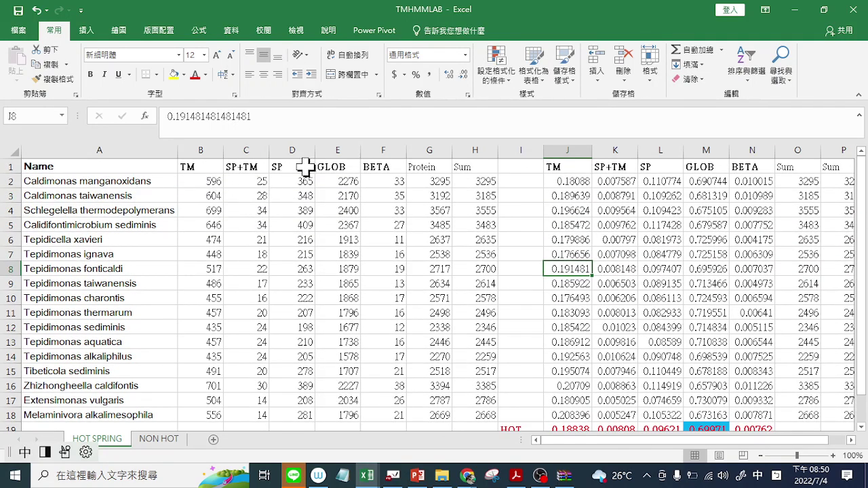
{"action": "left_click", "coordinate": [201, 167]}
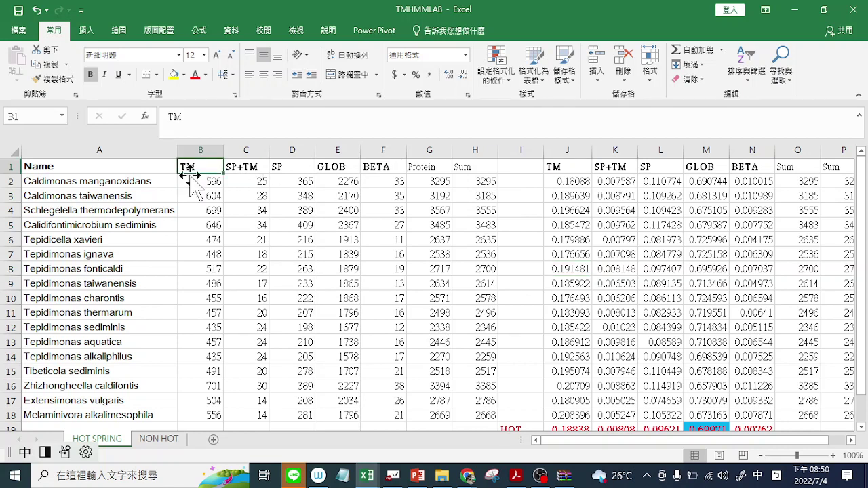
{"action": "left_click", "coordinate": [252, 170]}
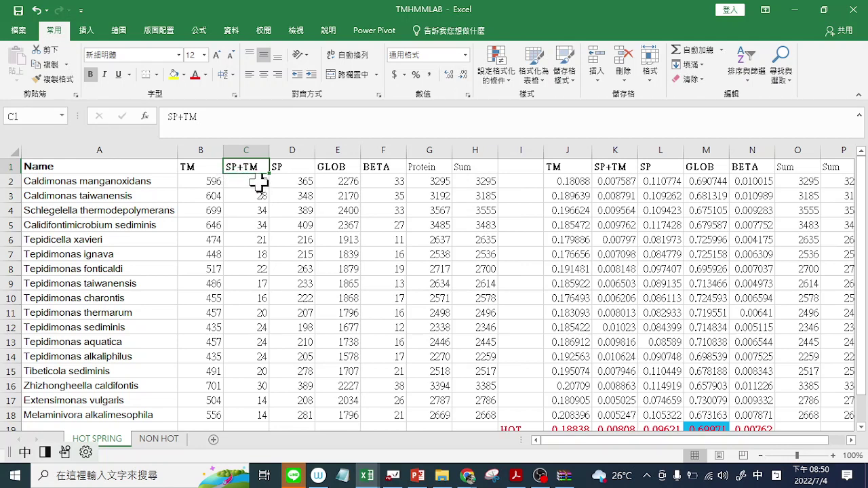
{"action": "left_click", "coordinate": [258, 181]}
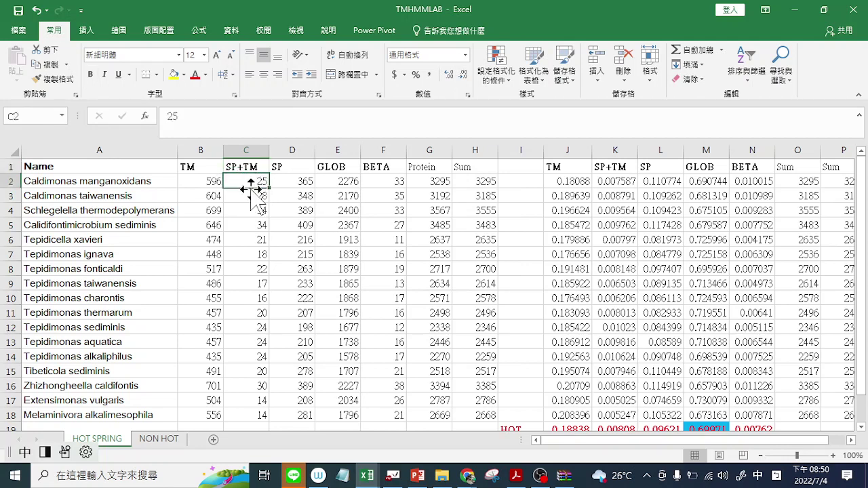
{"action": "left_click", "coordinate": [300, 166]}
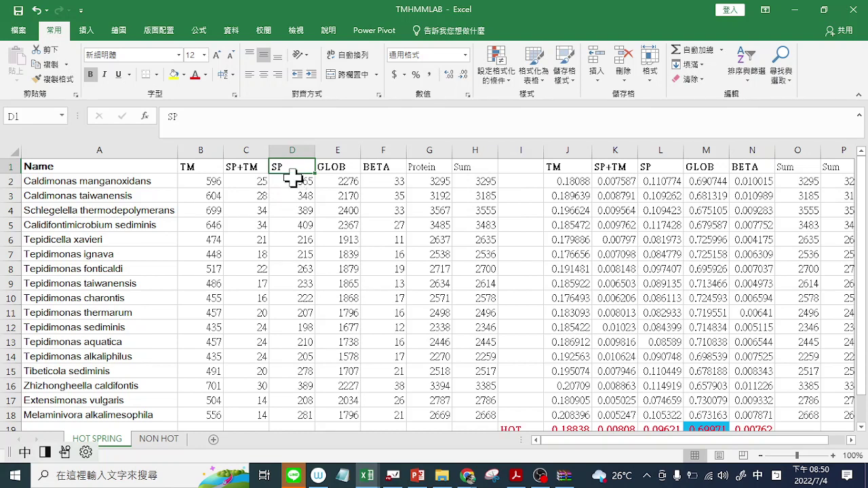
{"action": "left_click", "coordinate": [346, 170]}
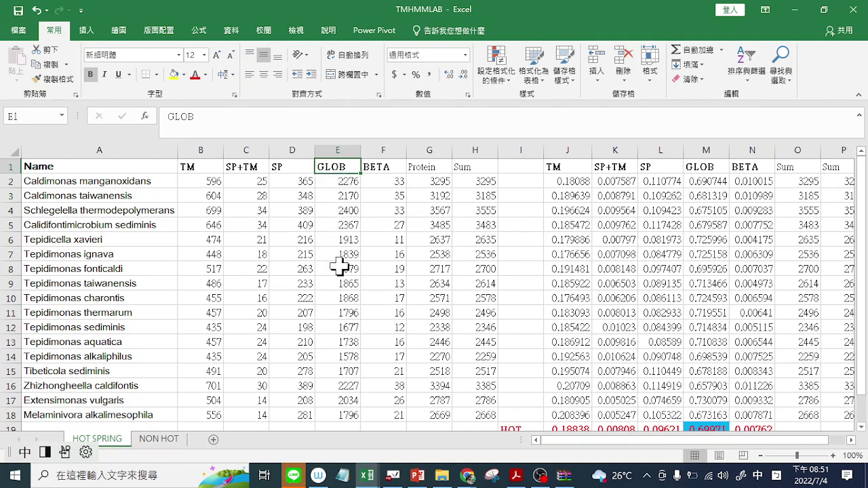
{"action": "left_click", "coordinate": [389, 168]}
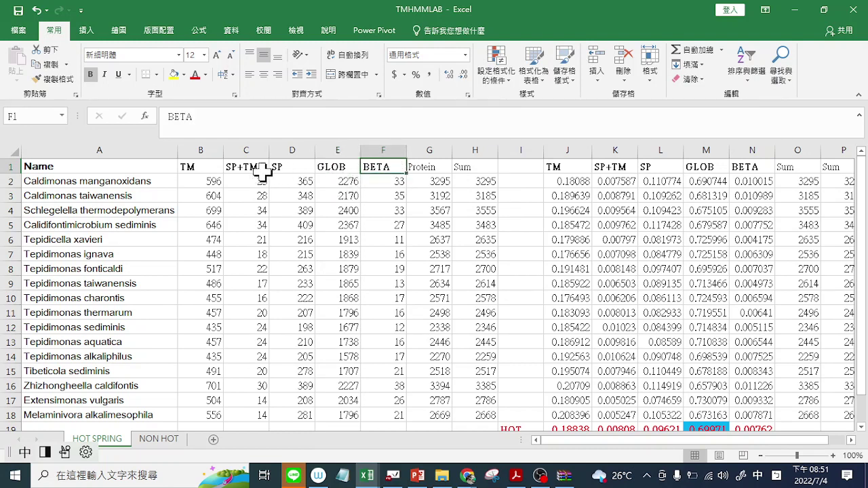
{"action": "left_click", "coordinate": [397, 181]}
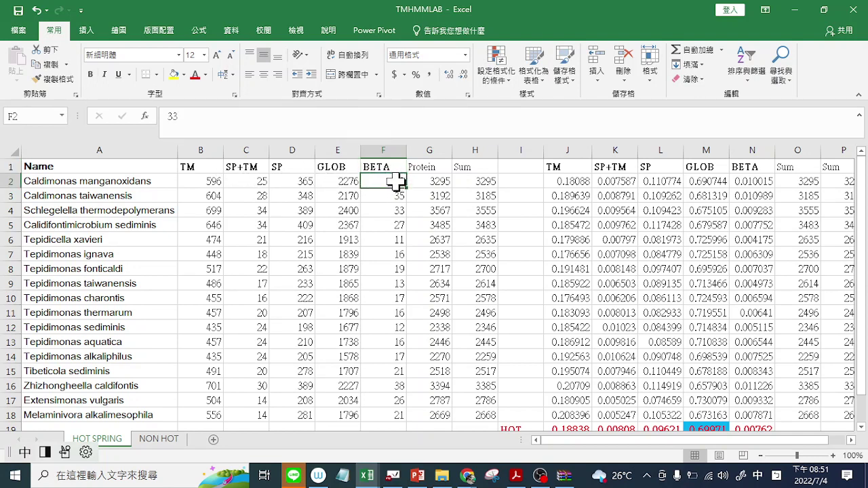
Step: Fill the TM, SP+TM and BETA header cells in B1, C1 and F1 of the HOT SPRING sheet with yellow
{"action": "left_click", "coordinate": [201, 166]}
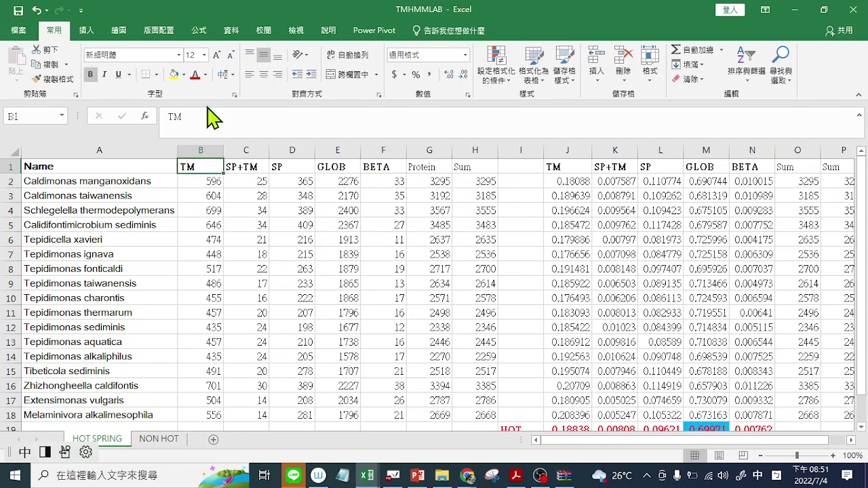
{"action": "left_click", "coordinate": [174, 75]}
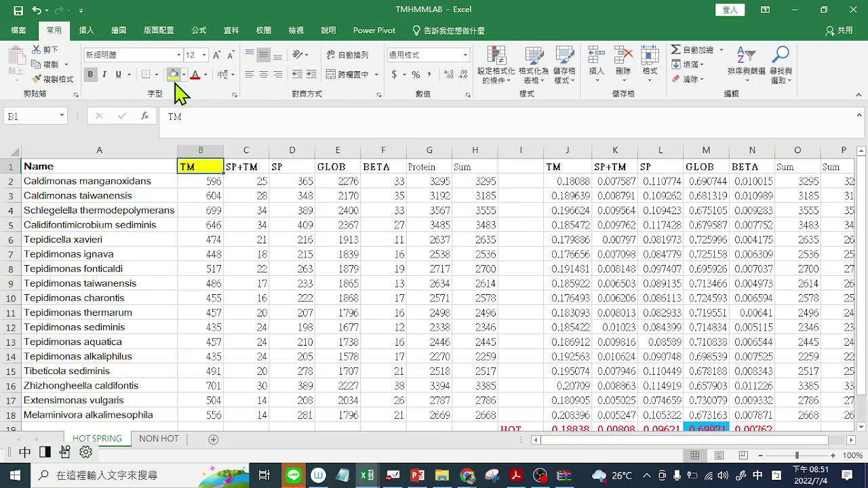
{"action": "left_click", "coordinate": [233, 166]}
{"action": "left_click", "coordinate": [174, 74]}
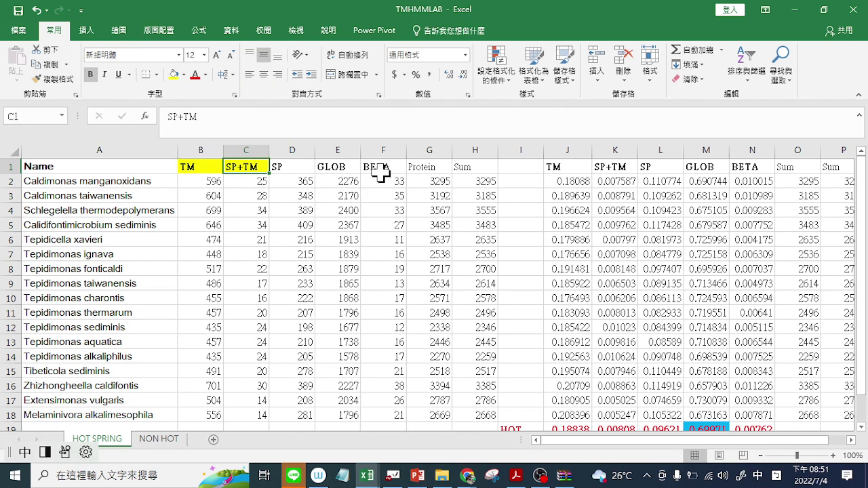
{"action": "left_click", "coordinate": [381, 170]}
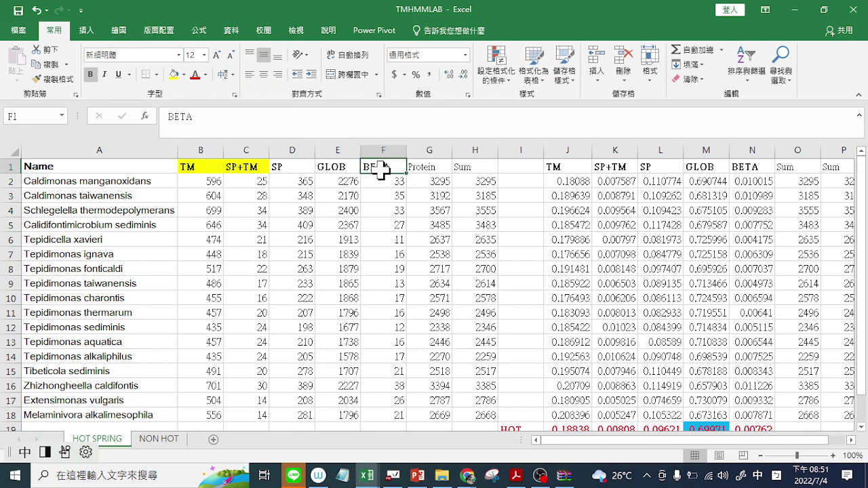
{"action": "left_click", "coordinate": [174, 74]}
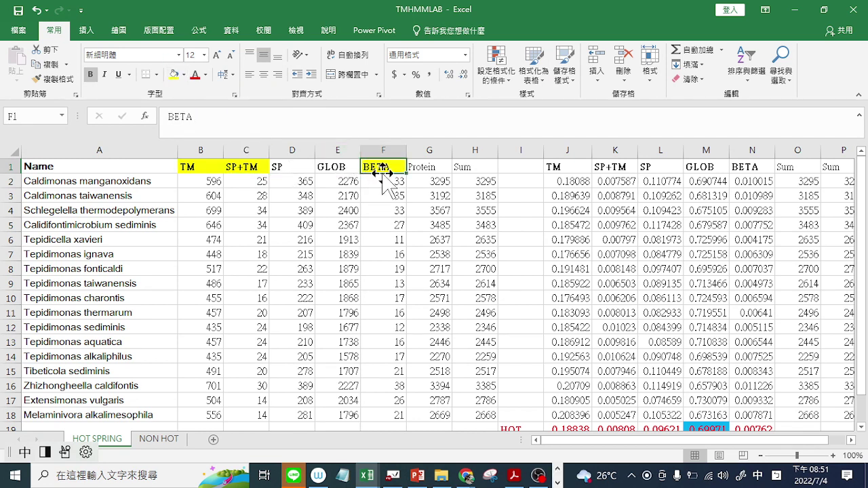
Step: Fill the SP header cell D1 with blue and the GLOB header cell E1 with gold
{"action": "left_click", "coordinate": [295, 168]}
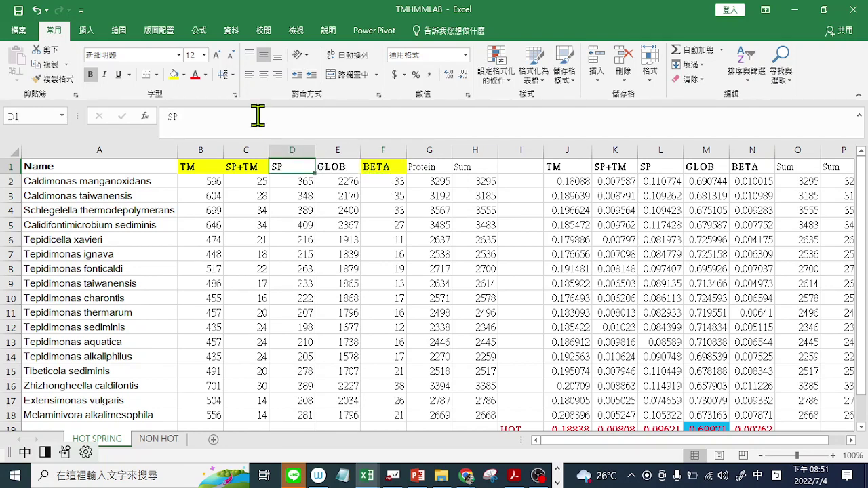
{"action": "left_click", "coordinate": [183, 75]}
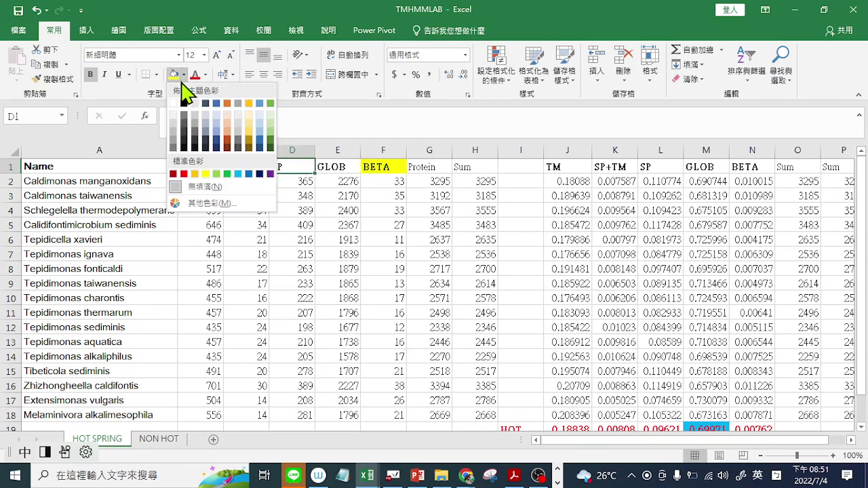
{"action": "left_click", "coordinate": [219, 111]}
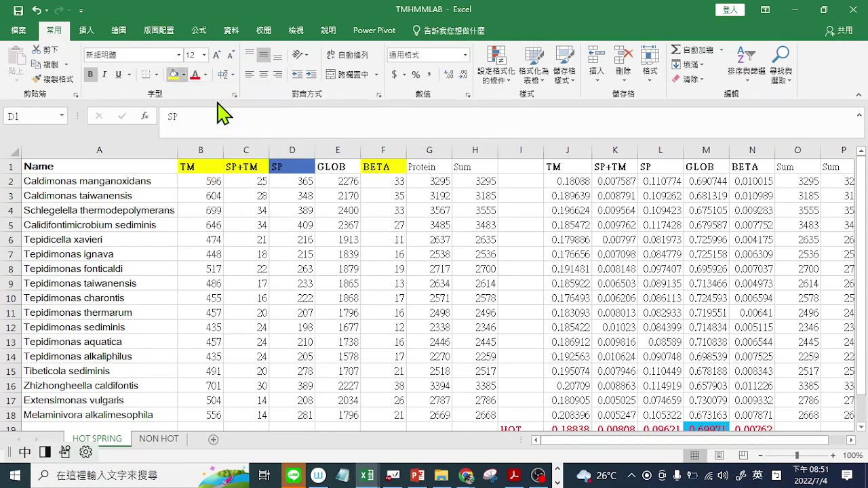
{"action": "left_click", "coordinate": [335, 166]}
{"action": "left_click", "coordinate": [183, 75]}
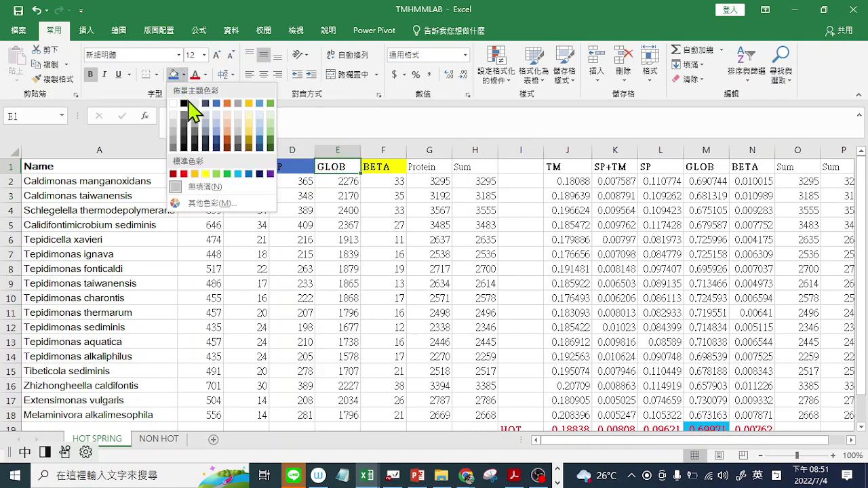
{"action": "left_click", "coordinate": [252, 116]}
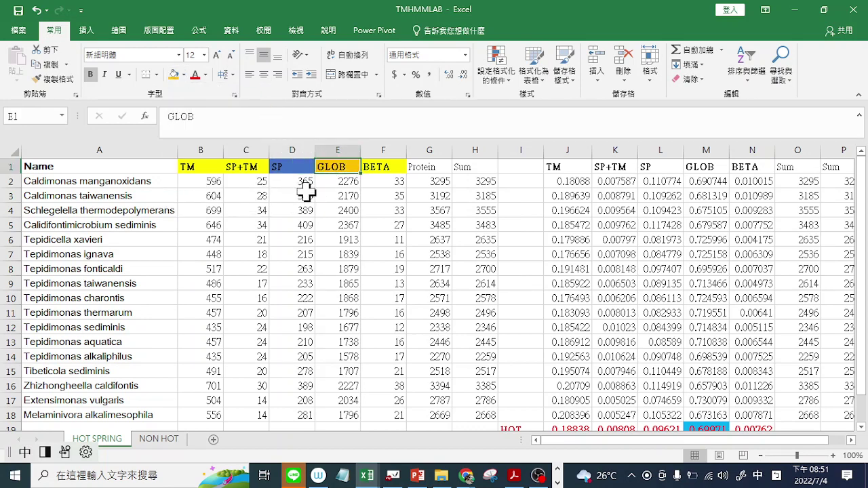
Step: Review the HOT and NON ratio rows on HOT SPRING, then examine the NON HOT sheet for species lacking transmembrane counts
{"action": "left_click", "coordinate": [57, 184]}
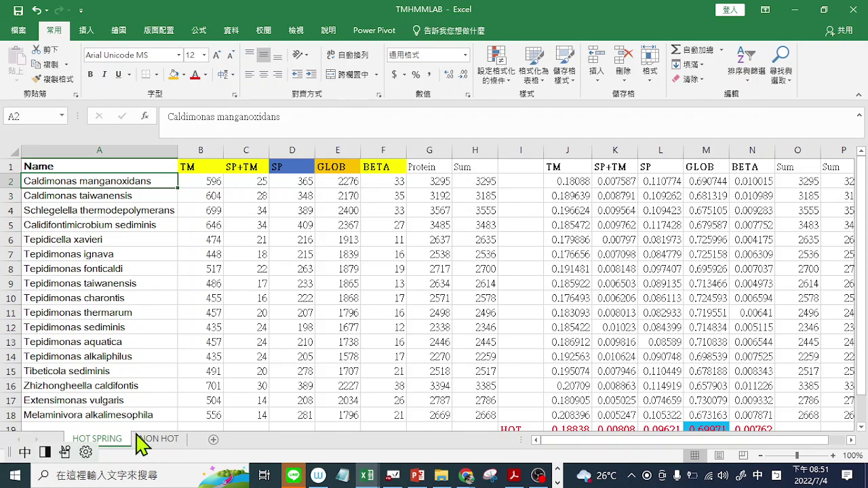
{"action": "scroll", "coordinate": [179, 200], "scroll_direction": "down", "scroll_amount": 1}
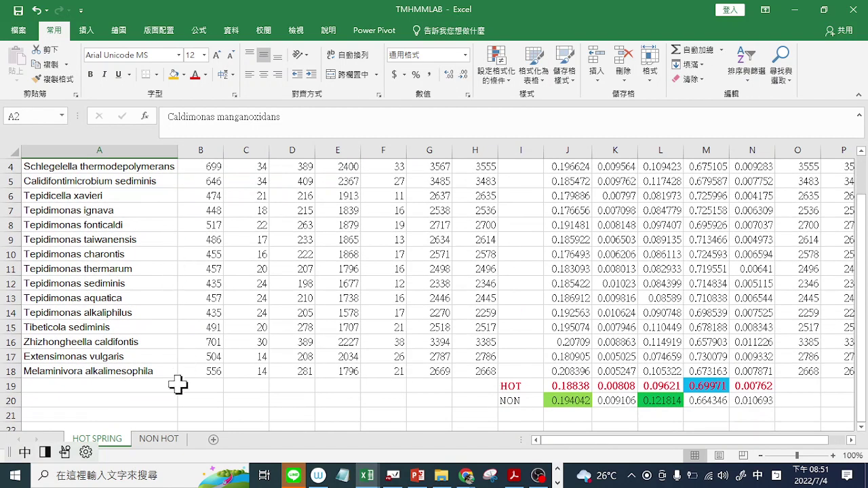
{"action": "left_click", "coordinate": [156, 441]}
{"action": "scroll", "coordinate": [292, 356], "scroll_direction": "up", "scroll_amount": 5}
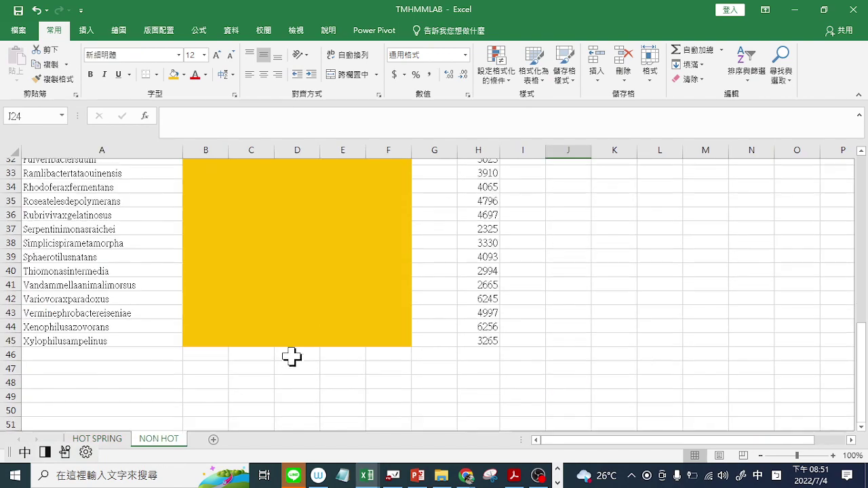
{"action": "scroll", "coordinate": [292, 356], "scroll_direction": "up", "scroll_amount": 3}
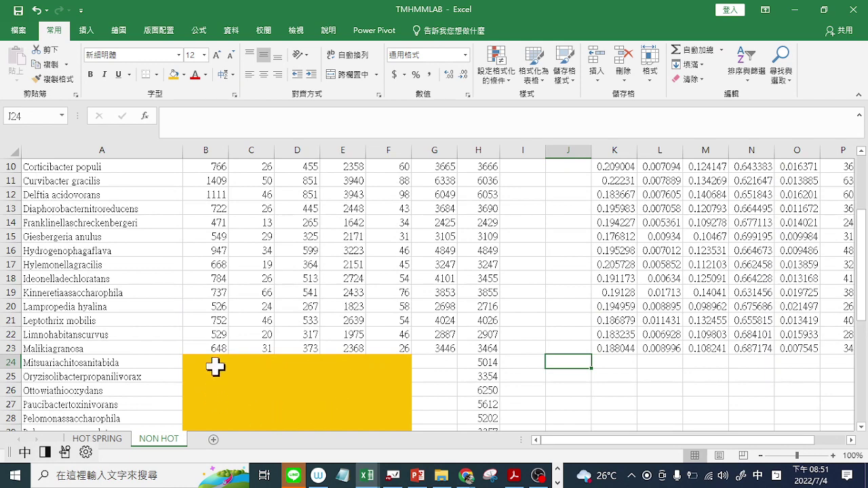
{"action": "scroll", "coordinate": [309, 390], "scroll_direction": "down", "scroll_amount": 5}
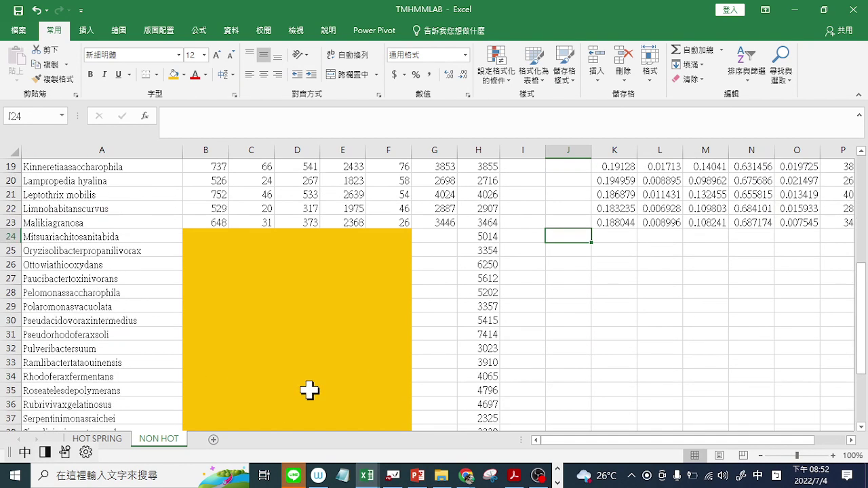
{"action": "scroll", "coordinate": [310, 390], "scroll_direction": "down", "scroll_amount": 1}
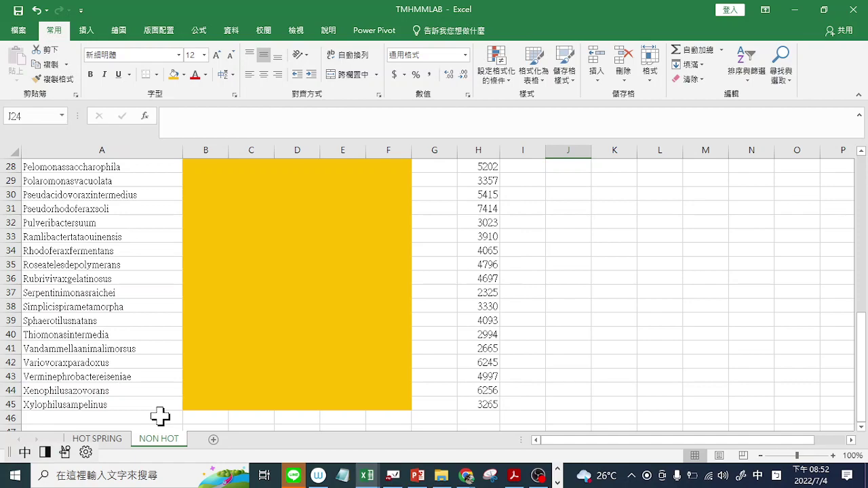
{"action": "scroll", "coordinate": [201, 395], "scroll_direction": "up", "scroll_amount": 4}
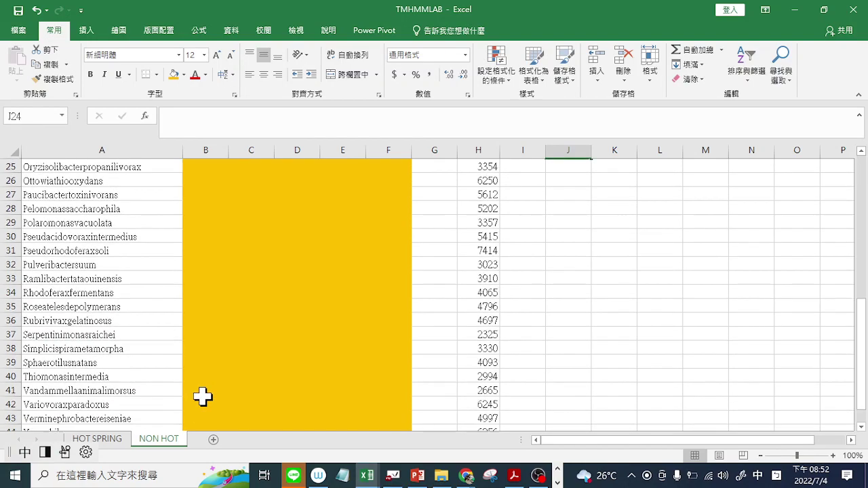
{"action": "scroll", "coordinate": [203, 397], "scroll_direction": "up", "scroll_amount": 3}
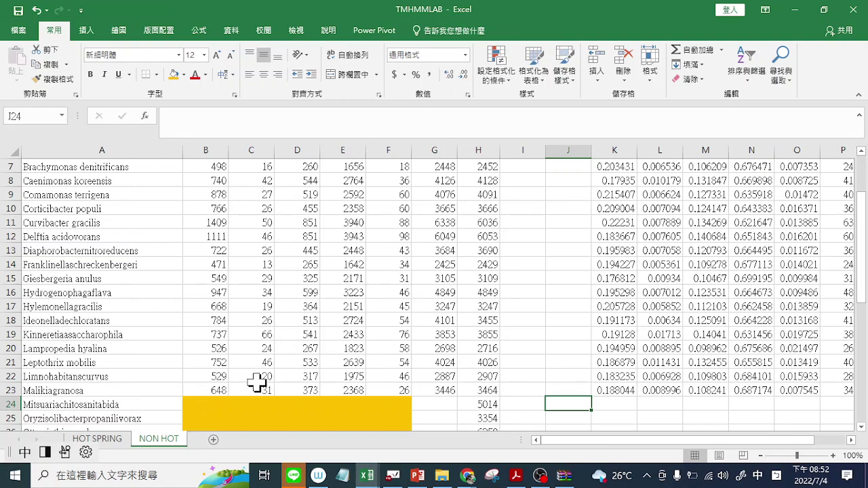
Step: Minimize the workbooks, switch to Chrome, dismiss the screen-sharing notification, and check the progress of the CELLO and DeepTMHMM jobs
{"action": "left_click", "coordinate": [795, 13]}
{"action": "left_click", "coordinate": [799, 14]}
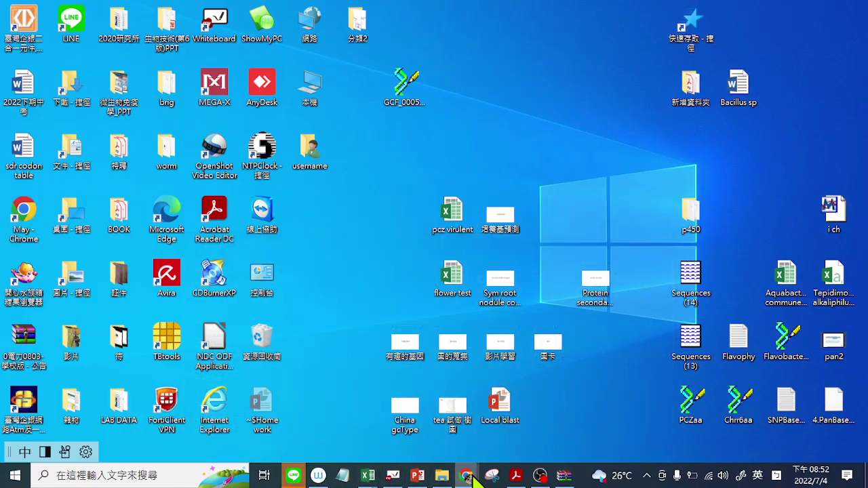
{"action": "mouse_move", "coordinate": [468, 474]}
{"action": "left_click", "coordinate": [567, 417]}
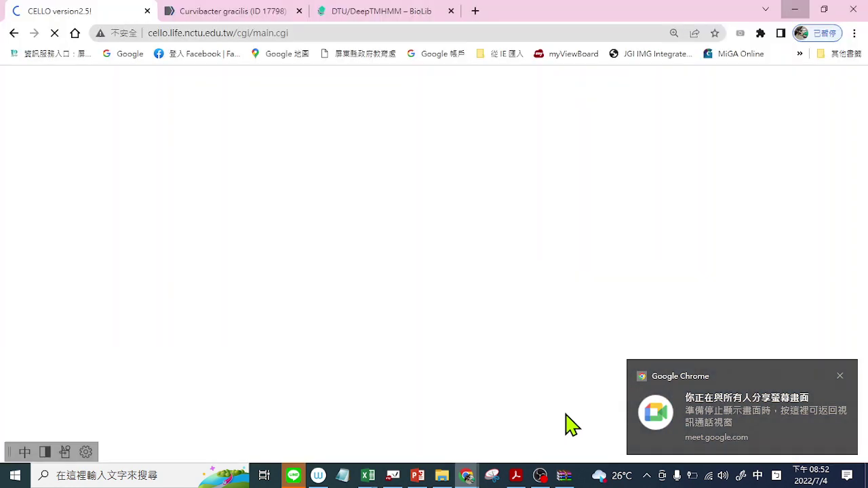
{"action": "left_click", "coordinate": [839, 377]}
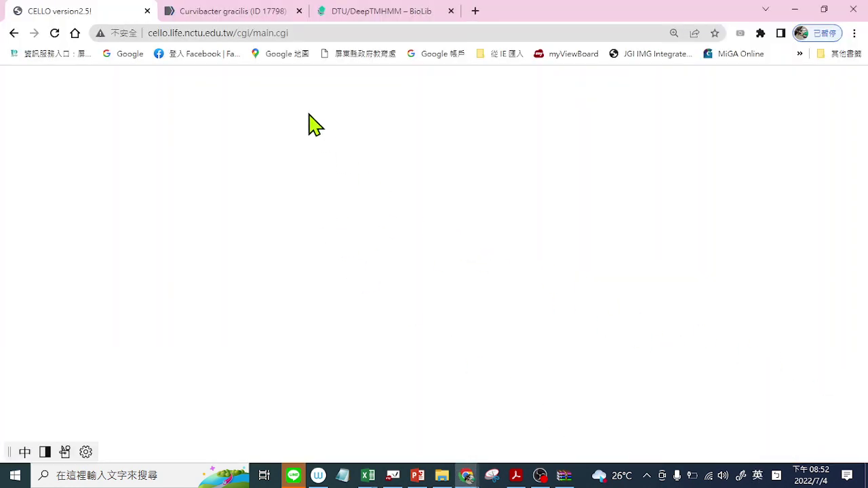
{"action": "left_click", "coordinate": [337, 12]}
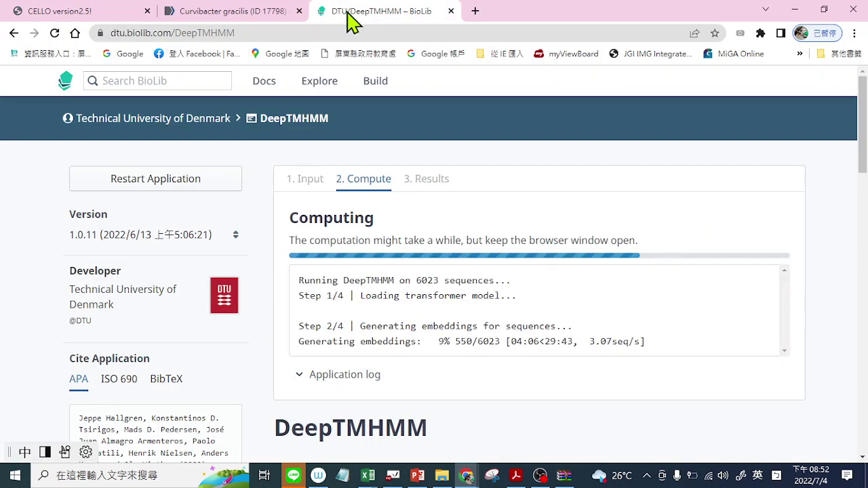
{"action": "left_click", "coordinate": [107, 12]}
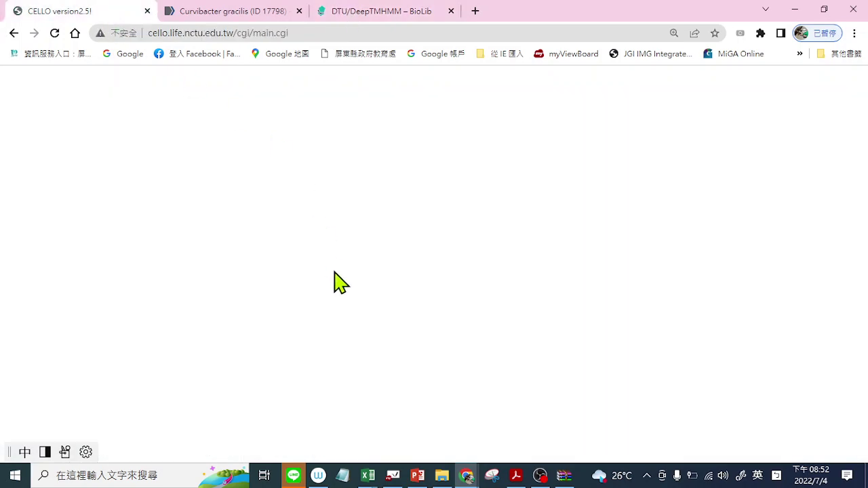
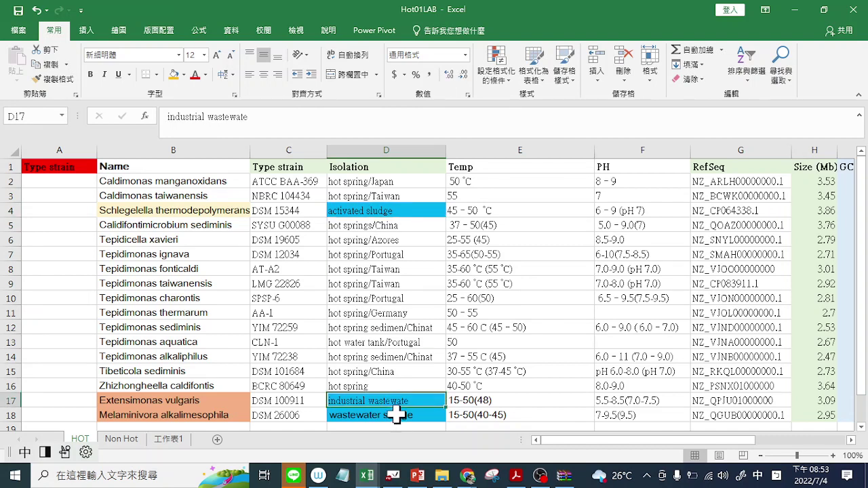
Step: Examine the isolation source, temperature, pH and genome statistics columns on the HOT sheet of the Hot01LAB workbook
{"action": "left_click", "coordinate": [397, 415]}
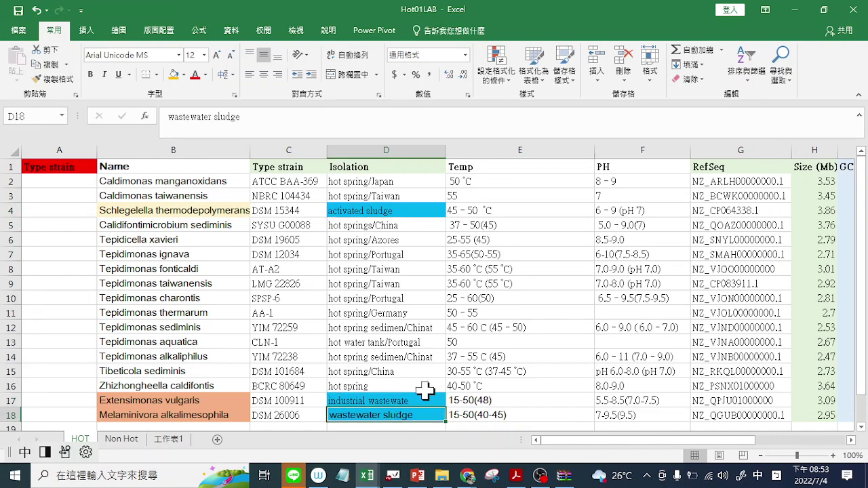
{"action": "left_click", "coordinate": [492, 181]}
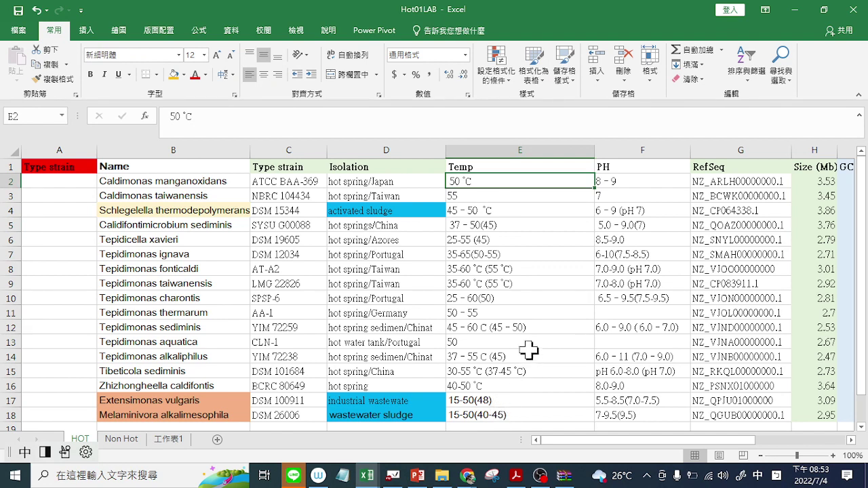
{"action": "left_click", "coordinate": [629, 170]}
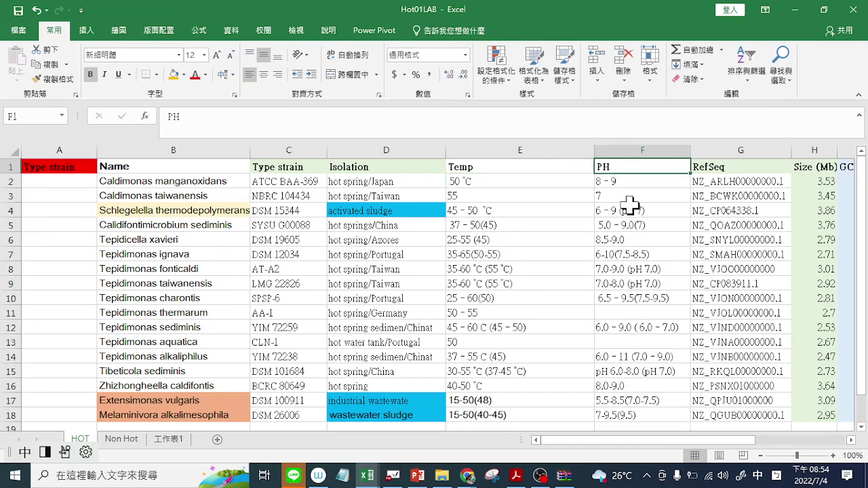
{"action": "left_click_drag", "start_coordinate": [614, 442], "coordinate": [676, 451]}
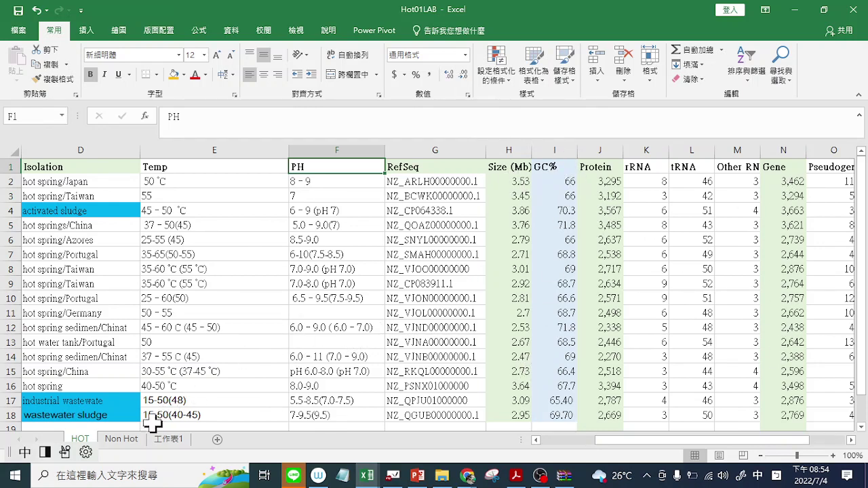
Step: Examine the species type, name, strain, temperature and pH columns on the Non Hot sheet of Hot01LAB
{"action": "left_click", "coordinate": [126, 441]}
{"action": "scroll", "coordinate": [444, 349], "scroll_direction": "up", "scroll_amount": 3}
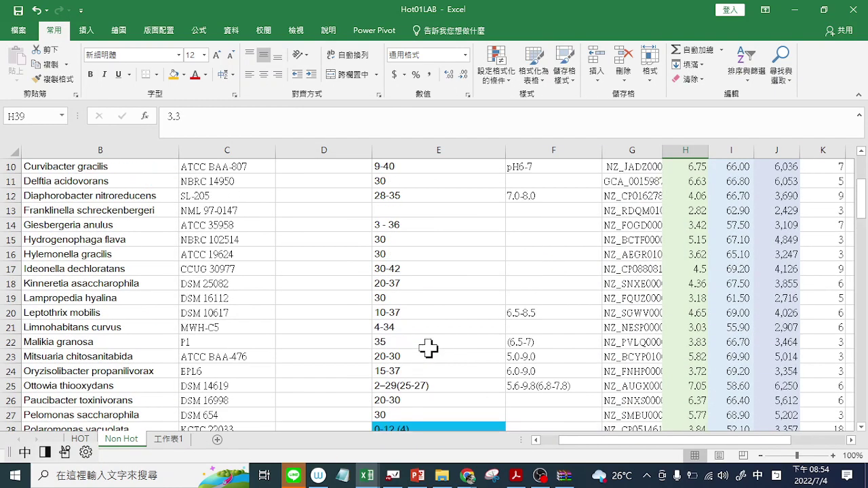
{"action": "left_click_drag", "start_coordinate": [610, 447], "coordinate": [573, 451]}
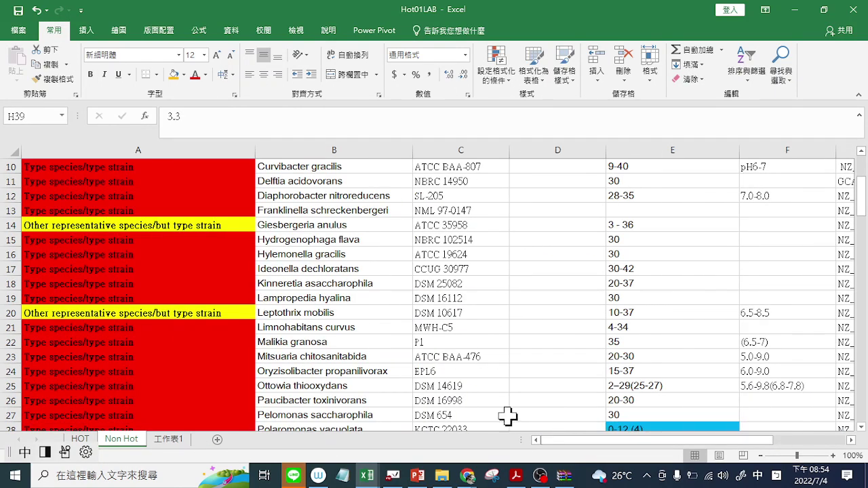
{"action": "scroll", "coordinate": [484, 397], "scroll_direction": "up", "scroll_amount": 3}
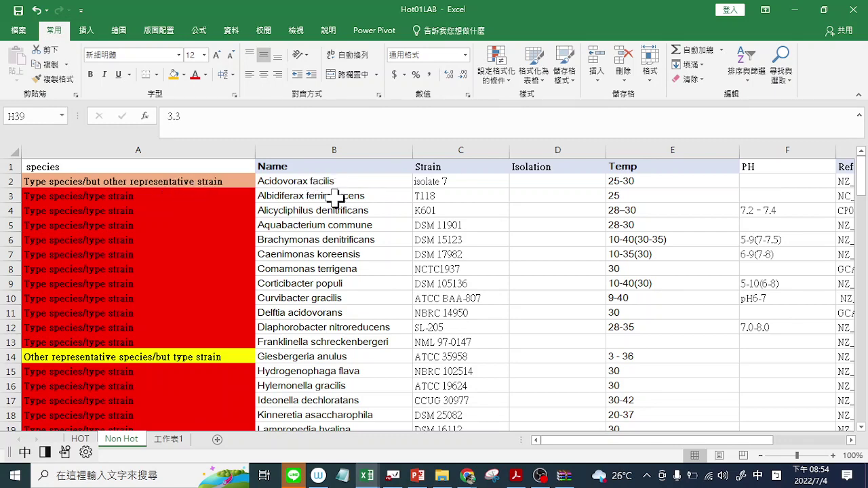
{"action": "scroll", "coordinate": [335, 197], "scroll_direction": "down", "scroll_amount": 1}
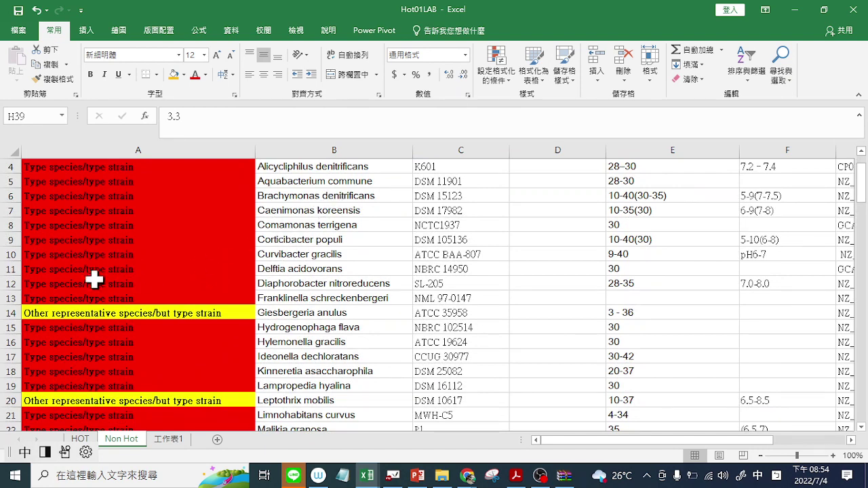
{"action": "scroll", "coordinate": [93, 278], "scroll_direction": "down", "scroll_amount": 1}
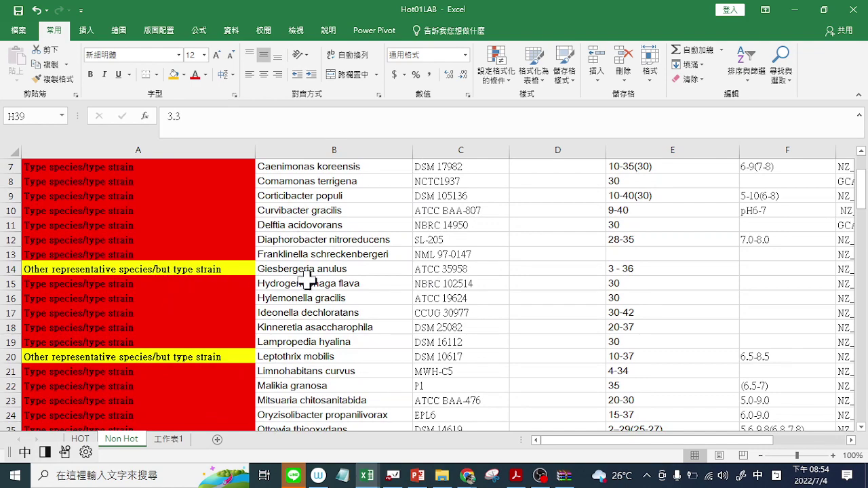
{"action": "scroll", "coordinate": [305, 283], "scroll_direction": "down", "scroll_amount": 3}
{"action": "scroll", "coordinate": [303, 287], "scroll_direction": "down", "scroll_amount": 3}
{"action": "scroll", "coordinate": [302, 286], "scroll_direction": "up", "scroll_amount": 5}
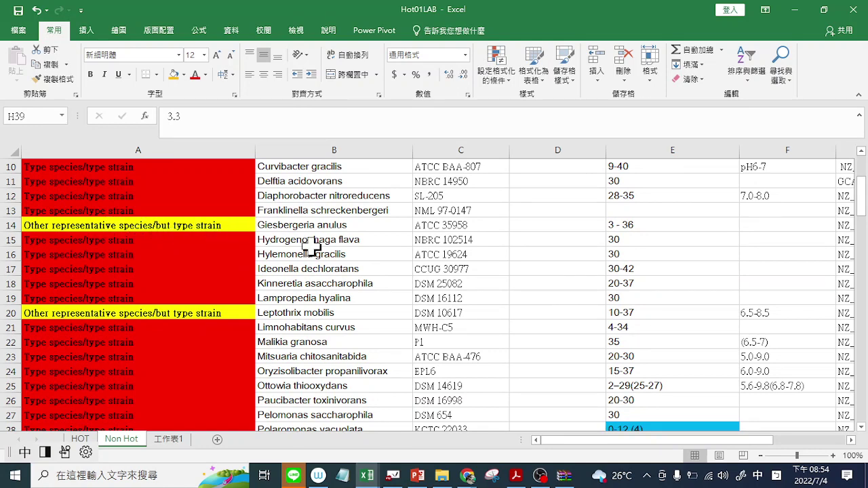
{"action": "scroll", "coordinate": [352, 245], "scroll_direction": "up", "scroll_amount": 3}
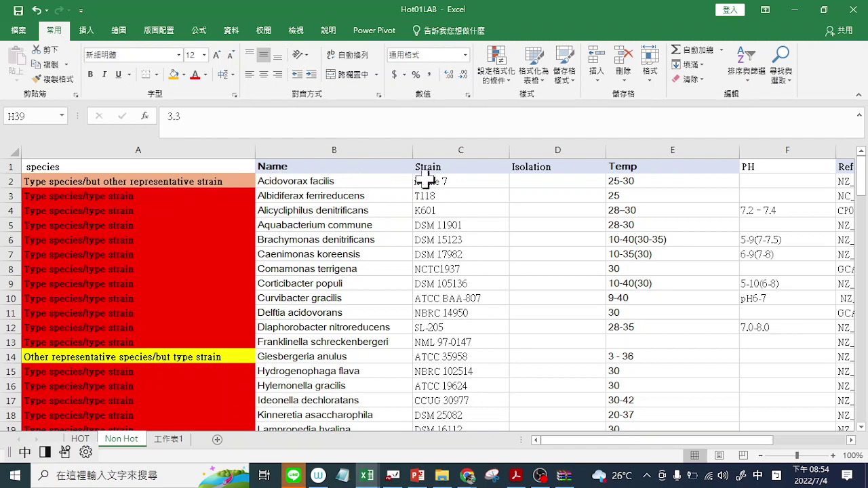
Step: Review the Strain, Isolation, Temp and PH column headings on the Non Hot sheet of Hot01LAB
{"action": "left_click", "coordinate": [449, 165]}
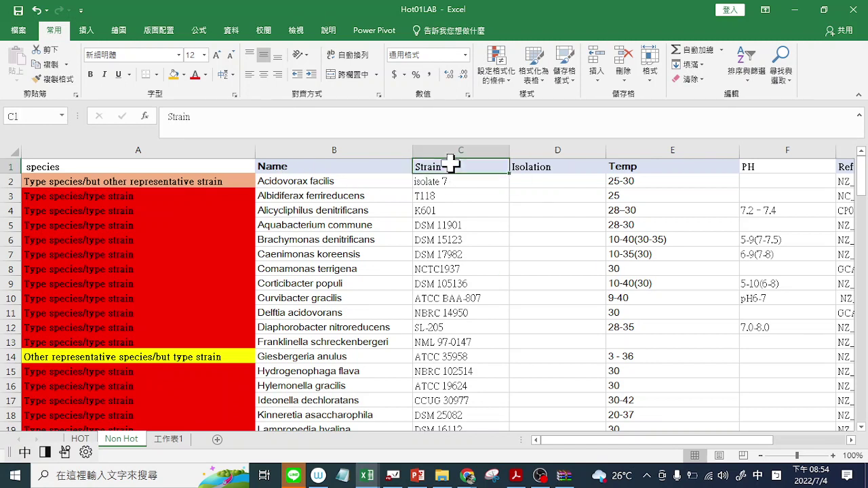
{"action": "left_click", "coordinate": [560, 167]}
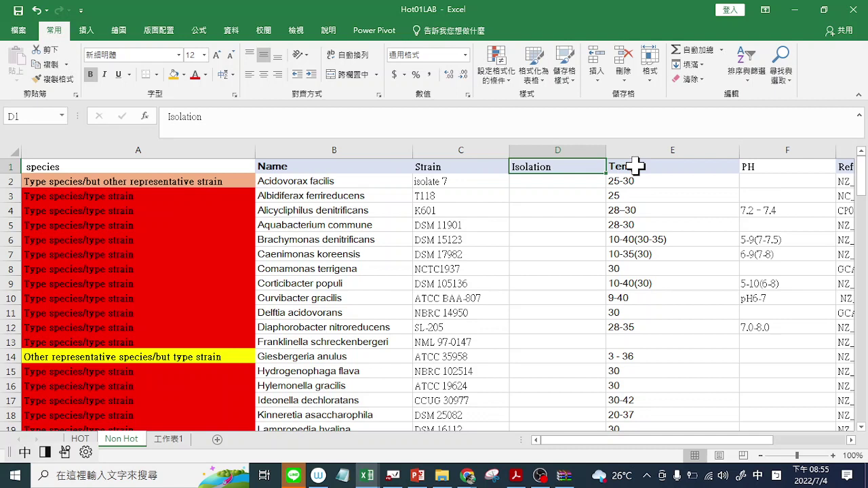
{"action": "left_click", "coordinate": [678, 167]}
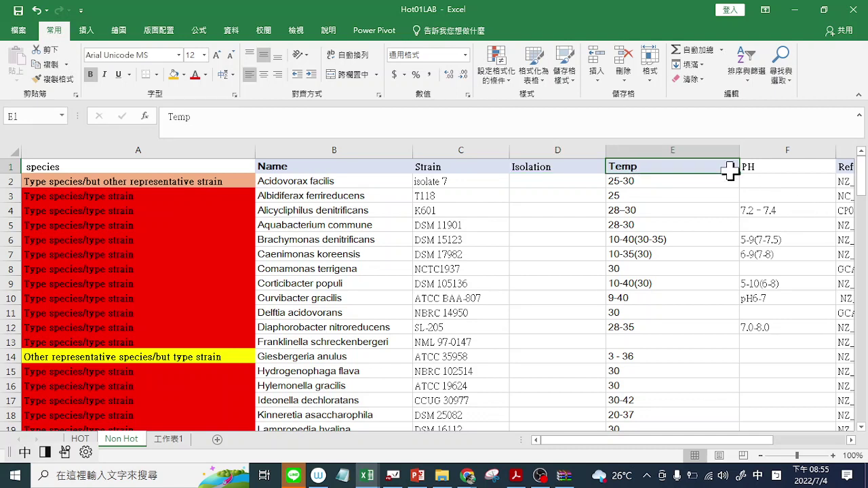
{"action": "left_click", "coordinate": [789, 166]}
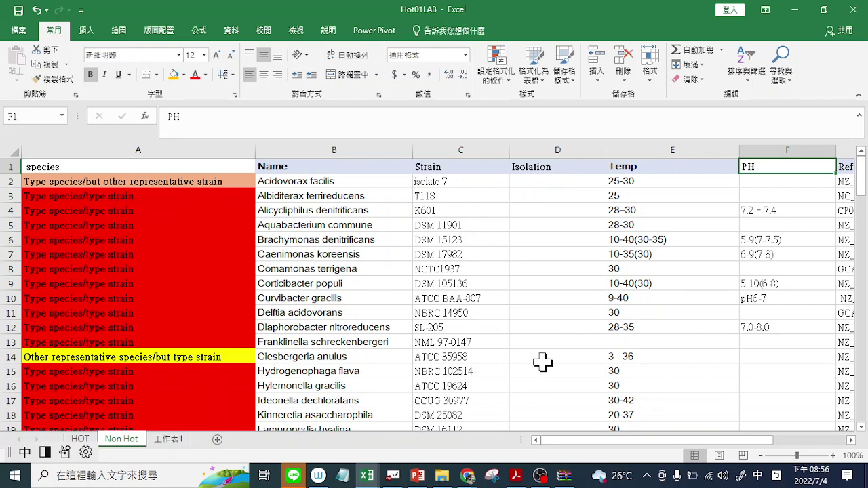
Step: Examine the growth temperatures down the whole Non Hot species list, including the highlighted value for Polaromonas vacuolata
{"action": "left_click", "coordinate": [631, 182]}
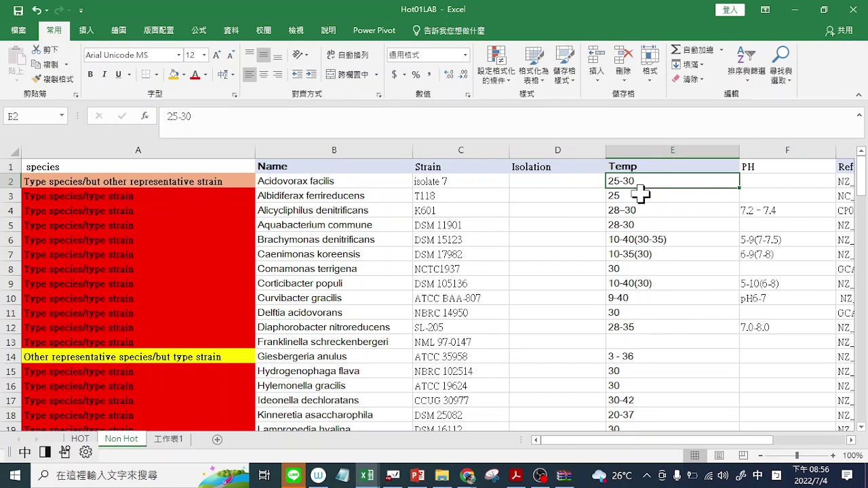
{"action": "scroll", "coordinate": [639, 327], "scroll_direction": "down", "scroll_amount": 1}
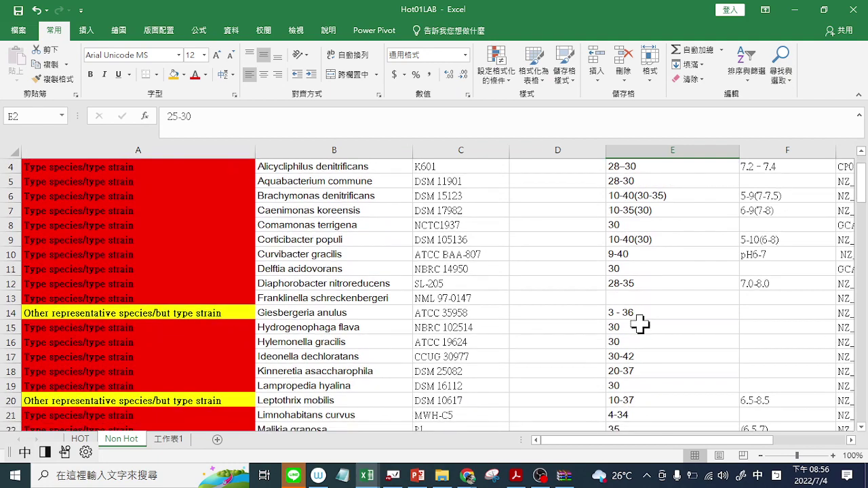
{"action": "scroll", "coordinate": [638, 324], "scroll_direction": "down", "scroll_amount": 4}
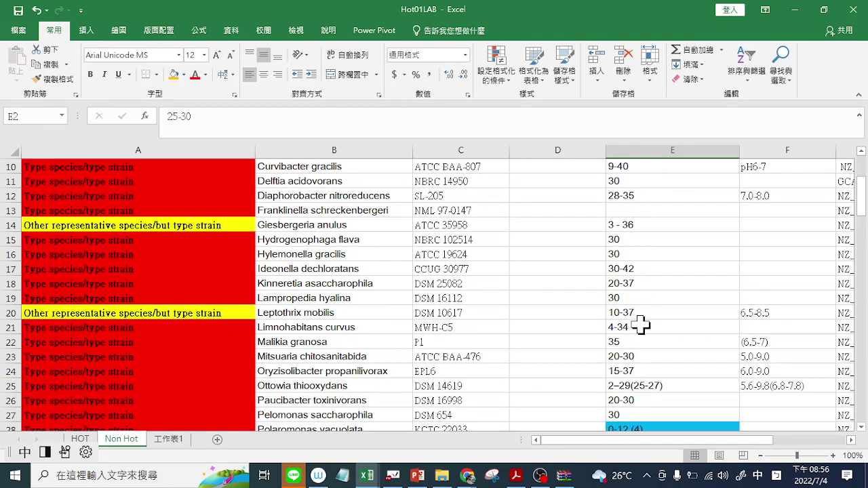
{"action": "scroll", "coordinate": [640, 333], "scroll_direction": "down", "scroll_amount": 1}
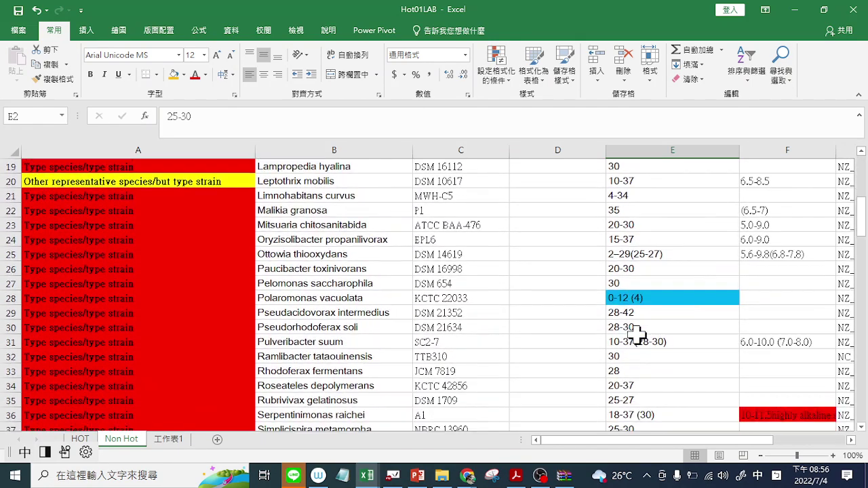
{"action": "left_click", "coordinate": [652, 304]}
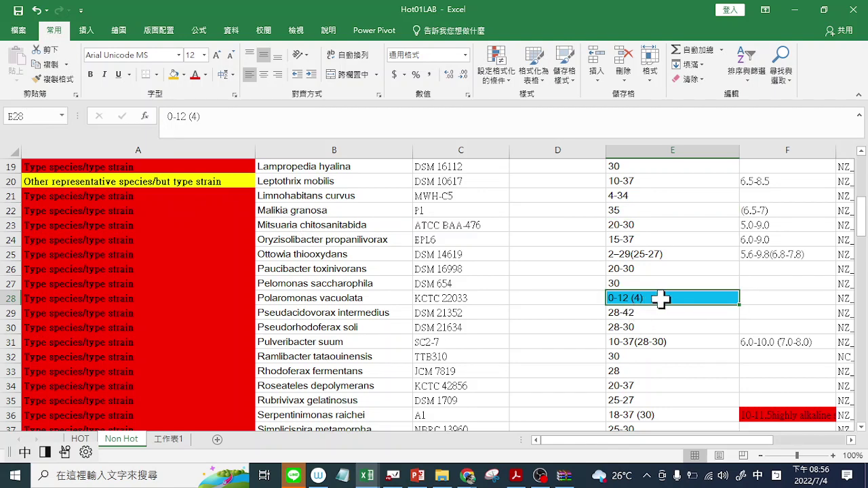
{"action": "scroll", "coordinate": [661, 298], "scroll_direction": "down", "scroll_amount": 3}
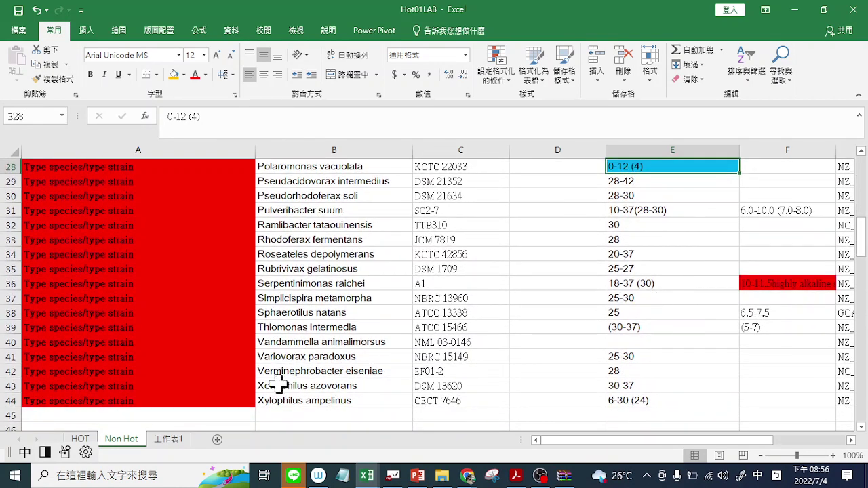
Step: Examine the temperatures of Extensimonas vulgaris and Melaminivora alkalimesophila on the HOT sheet for comparison
{"action": "left_click", "coordinate": [79, 440]}
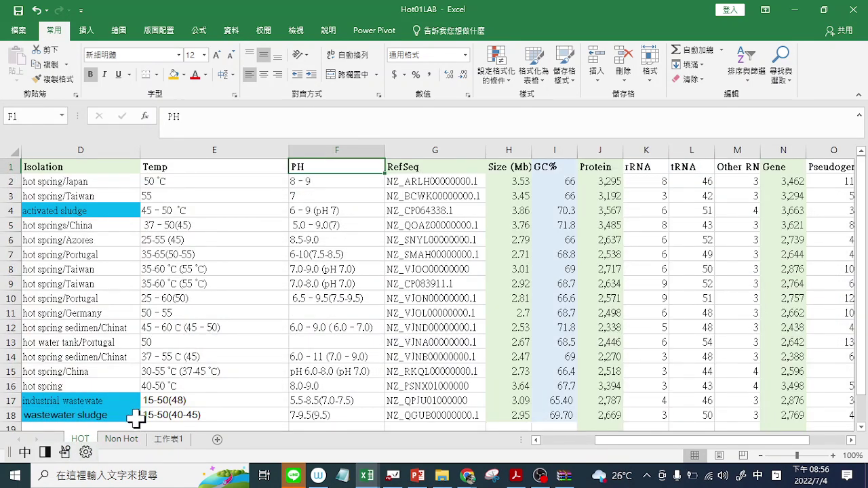
{"action": "left_click_drag", "start_coordinate": [623, 451], "coordinate": [565, 448]}
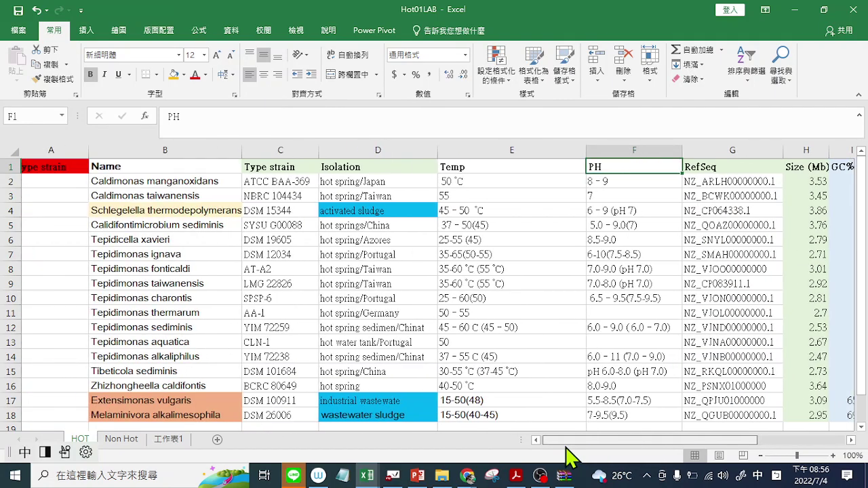
{"action": "scroll", "coordinate": [265, 414], "scroll_direction": "down", "scroll_amount": 1}
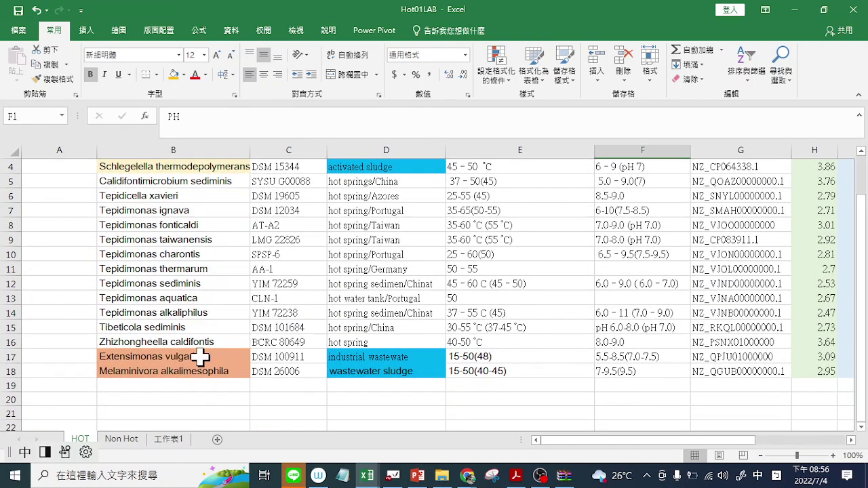
{"action": "left_click", "coordinate": [503, 358]}
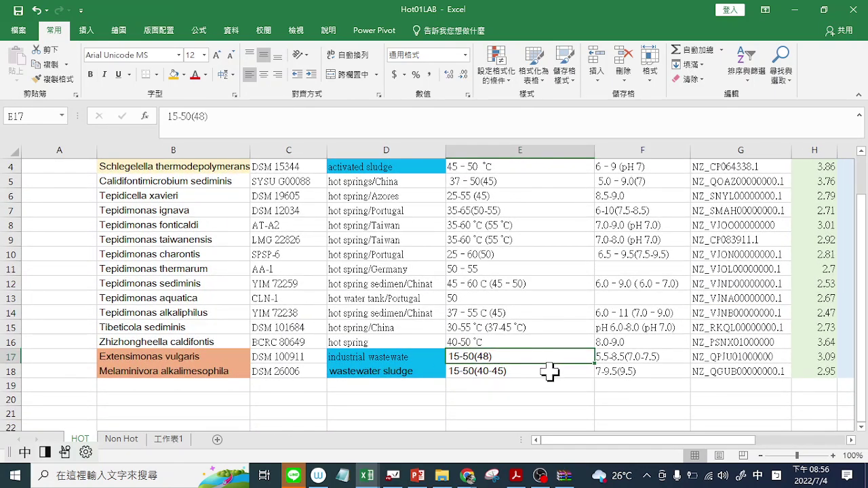
{"action": "left_click", "coordinate": [523, 372]}
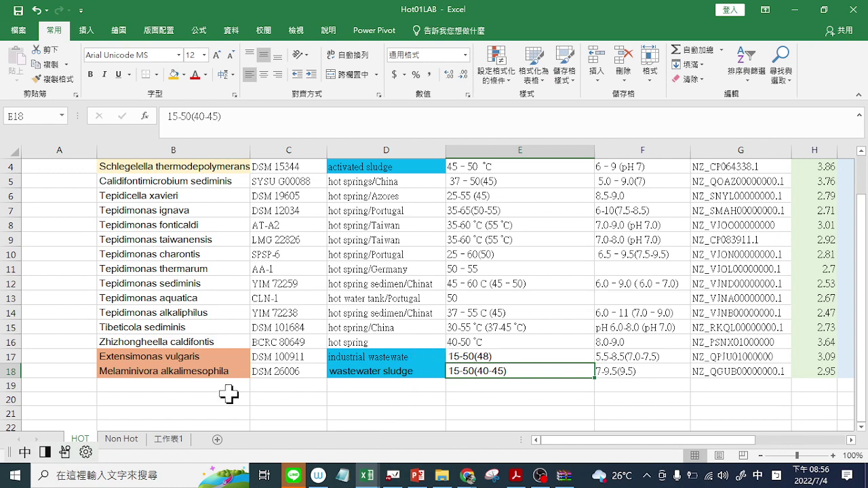
Step: Go back to the start of the Non Hot species list and switch to Chrome's CELLO window to check the job
{"action": "left_click", "coordinate": [123, 441]}
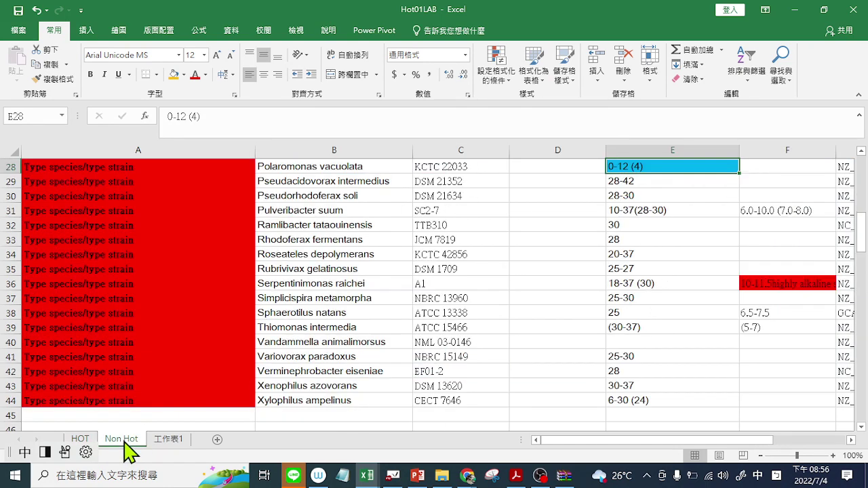
{"action": "scroll", "coordinate": [458, 330], "scroll_direction": "up", "scroll_amount": 4}
{"action": "scroll", "coordinate": [458, 330], "scroll_direction": "up", "scroll_amount": 5}
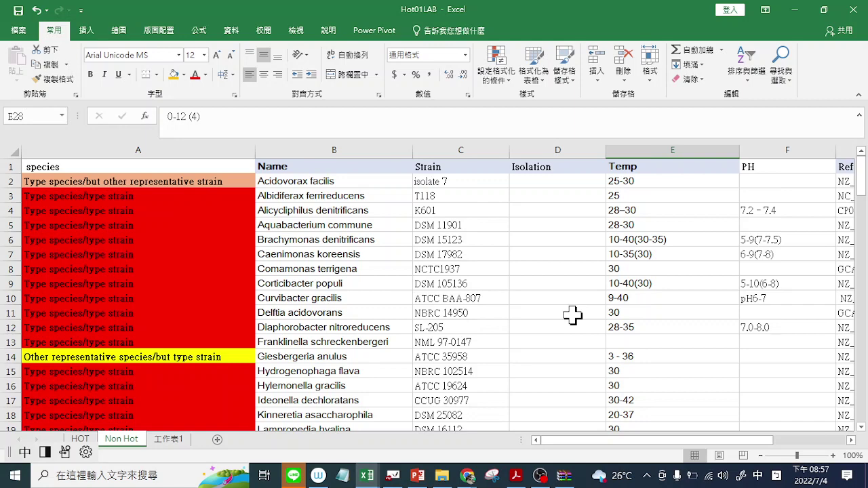
{"action": "left_click", "coordinate": [468, 474]}
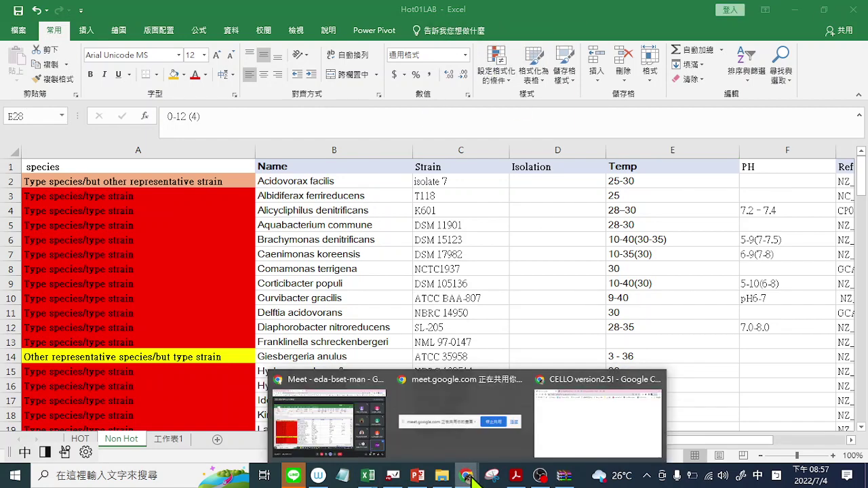
{"action": "left_click", "coordinate": [567, 446]}
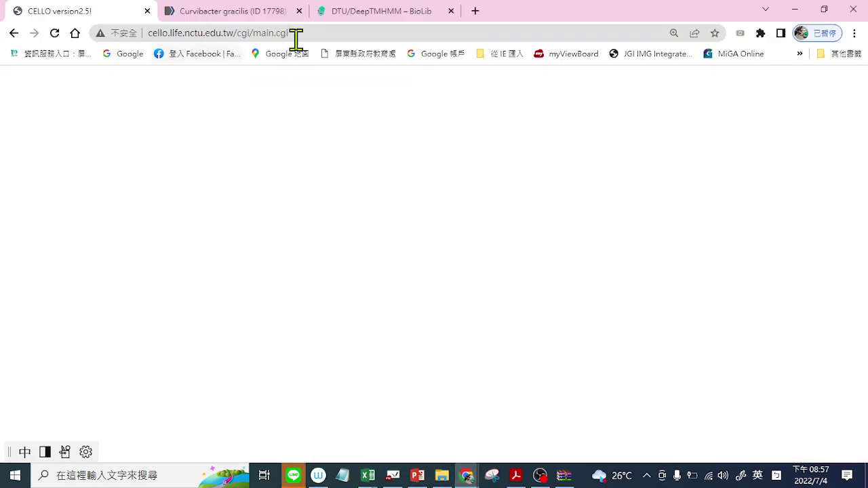
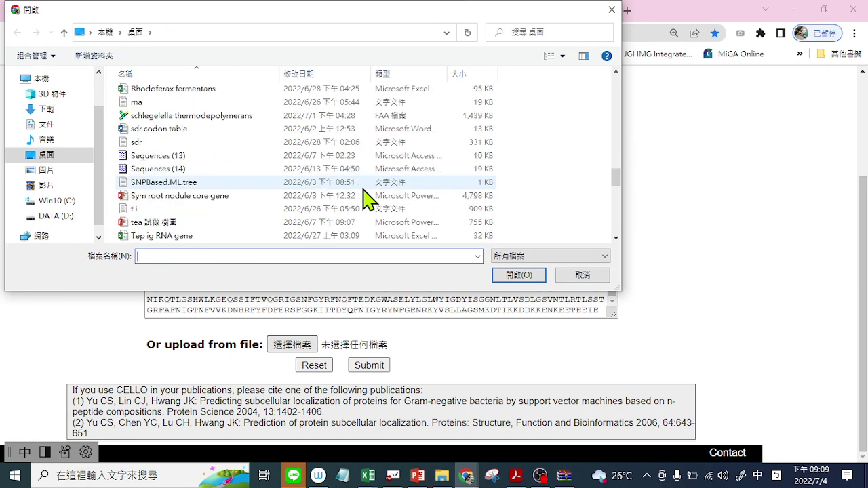
Step: Choose the desktop file GCF_000518645.1_ASM51864v1_protein as the CELLO upload and submit it for prediction
{"action": "scroll", "coordinate": [366, 199], "scroll_direction": "up", "scroll_amount": 6}
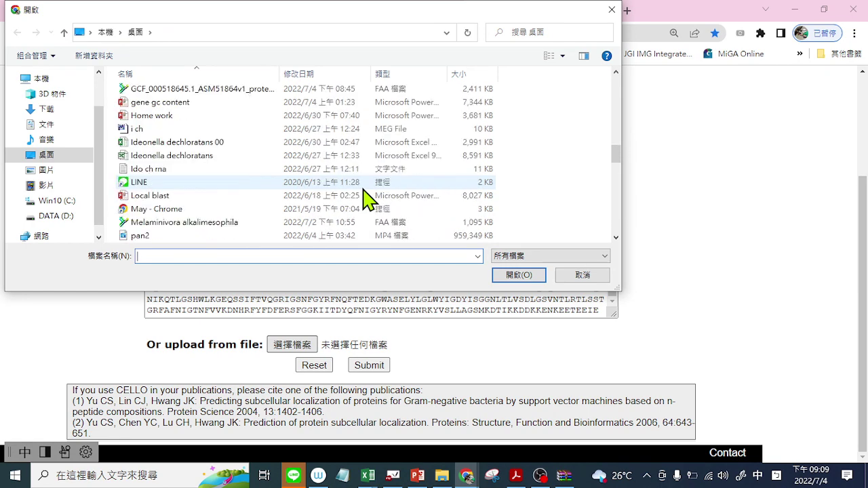
{"action": "left_click", "coordinate": [224, 90]}
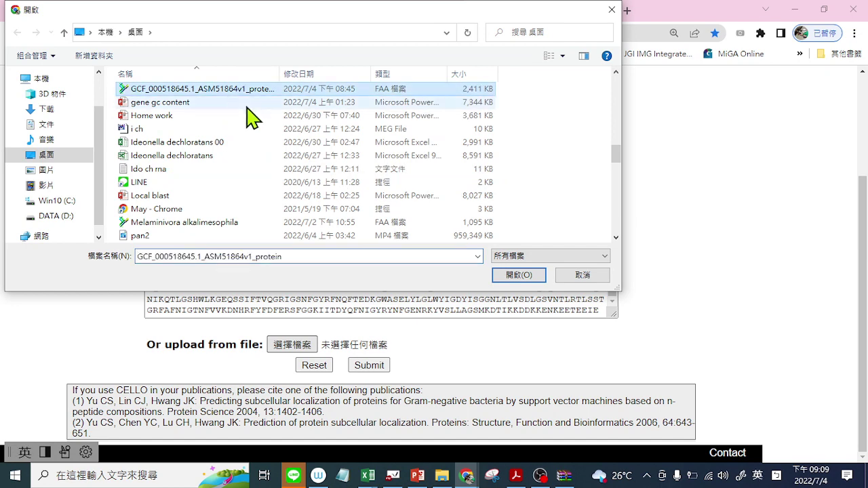
{"action": "left_click", "coordinate": [501, 273]}
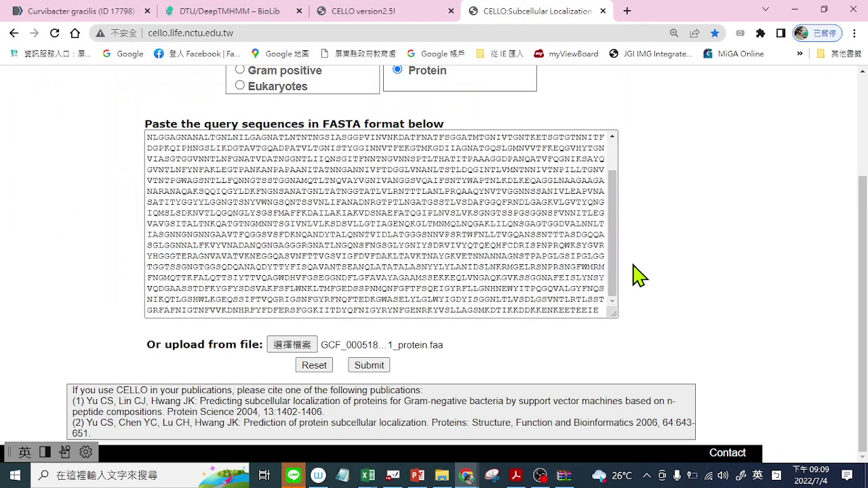
{"action": "left_click", "coordinate": [372, 369]}
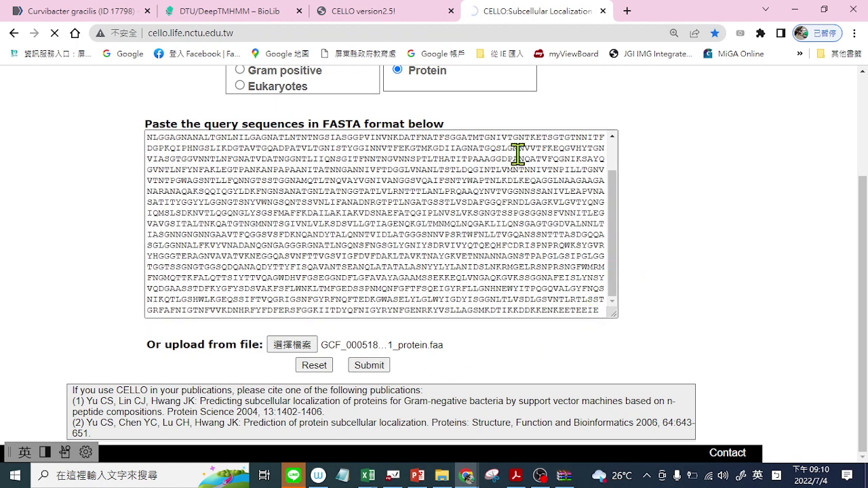
Step: Check the progress of the earlier CELLO job and the DeepTMHMM computation
{"action": "left_click", "coordinate": [372, 12]}
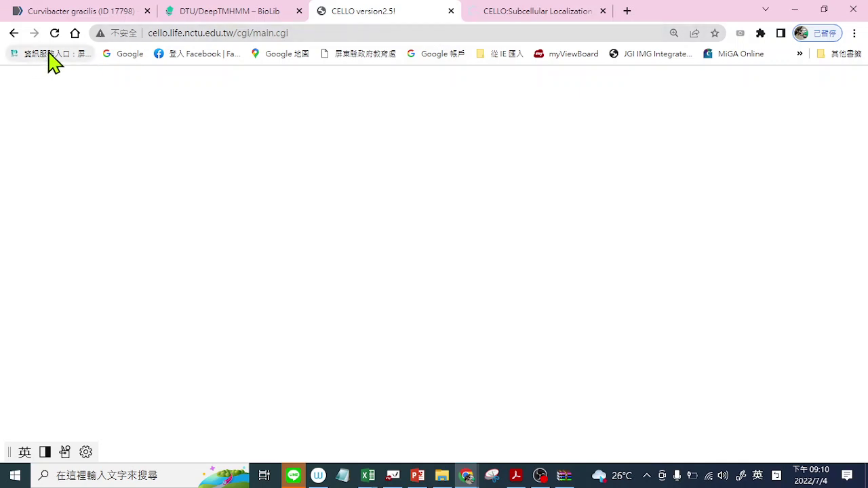
{"action": "left_click", "coordinate": [229, 21]}
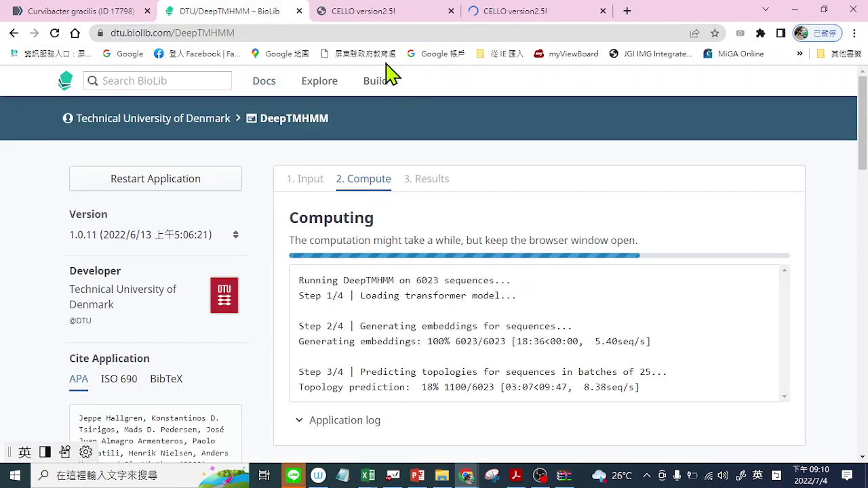
{"action": "left_click", "coordinate": [382, 21]}
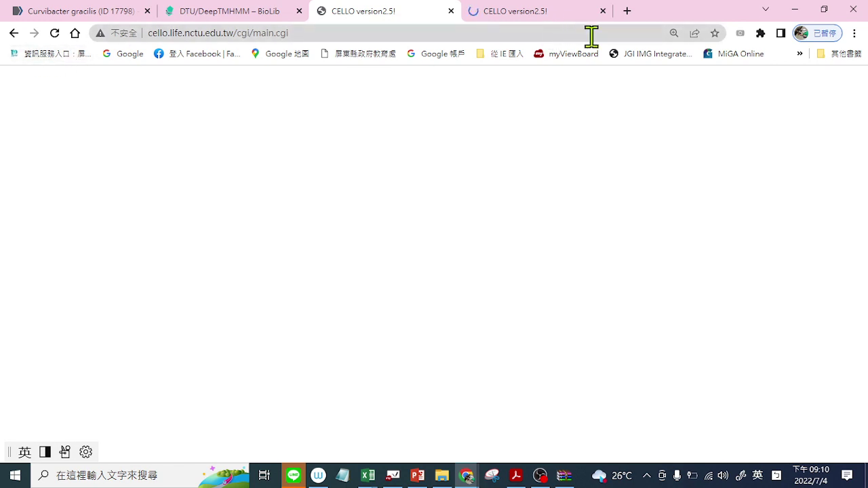
Step: Open Google in a new tab and search for "cello subcellular localization"
{"action": "left_click", "coordinate": [625, 11]}
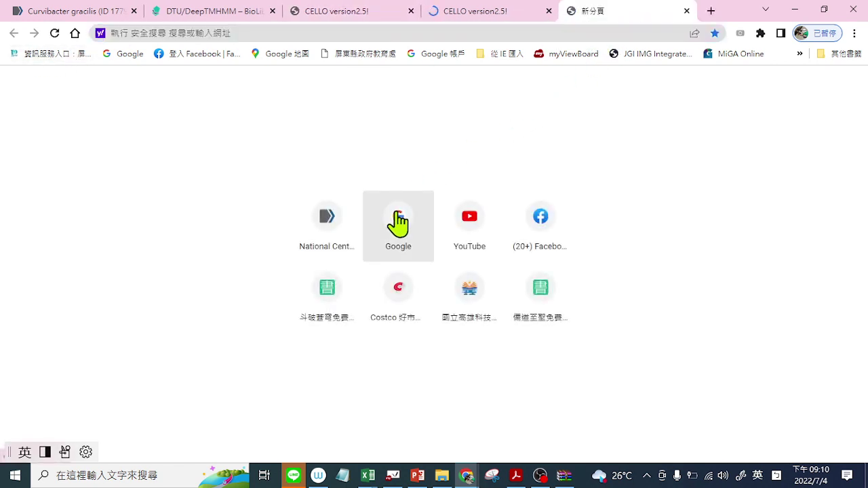
{"action": "left_click", "coordinate": [398, 221]}
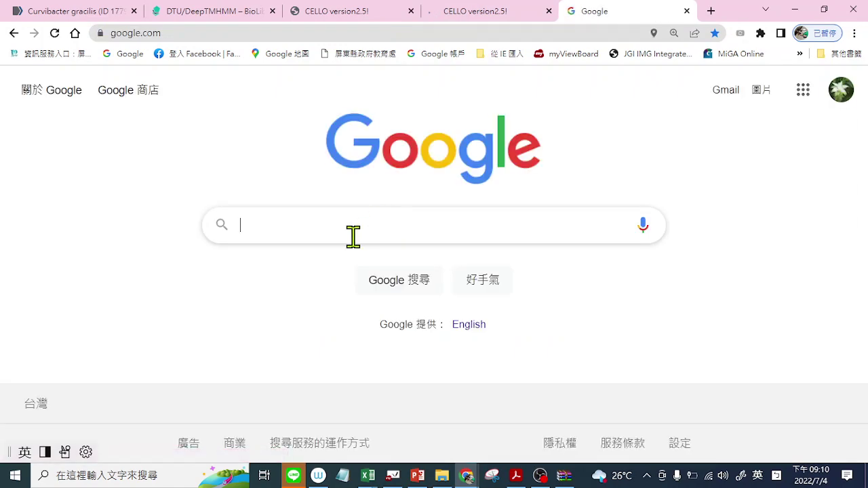
{"action": "left_click", "coordinate": [355, 236]}
{"action": "left_click", "coordinate": [327, 260]}
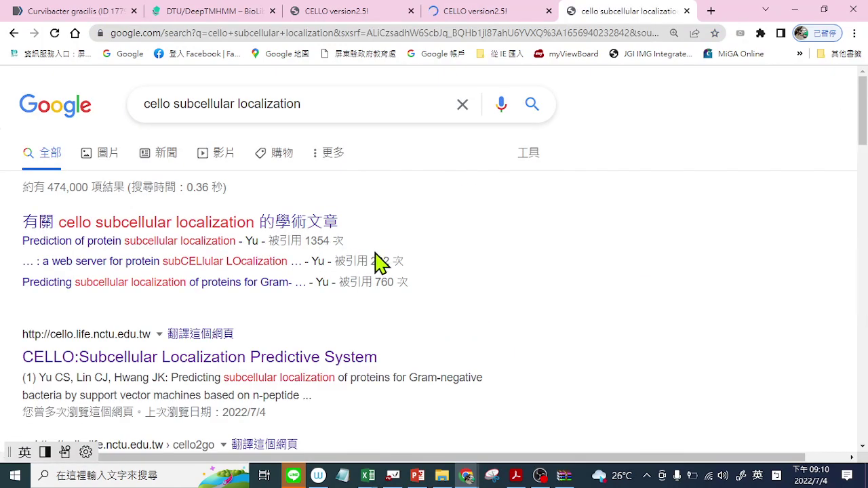
Step: Look through the search results and open the NCBI article "CELLO2GO: A Web Server for Protein subCELlular LOcalization Prediction"
{"action": "scroll", "coordinate": [518, 264], "scroll_direction": "down", "scroll_amount": 2}
{"action": "scroll", "coordinate": [522, 264], "scroll_direction": "down", "scroll_amount": 2}
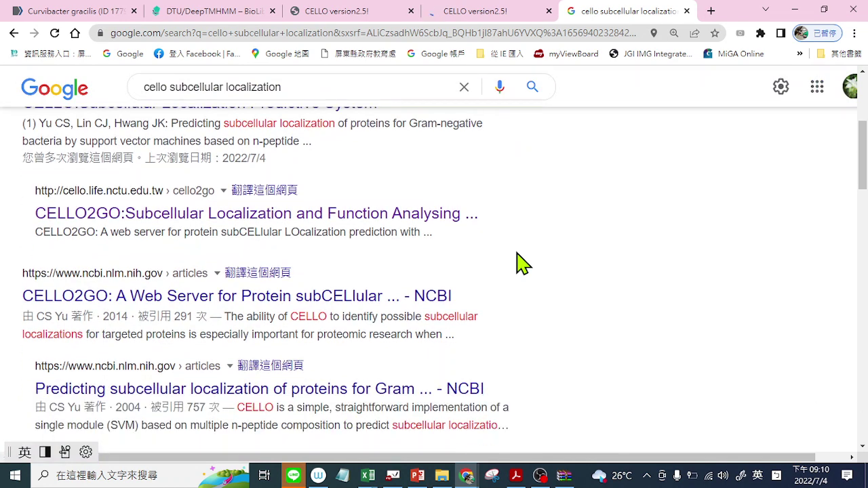
{"action": "scroll", "coordinate": [522, 264], "scroll_direction": "down", "scroll_amount": 1}
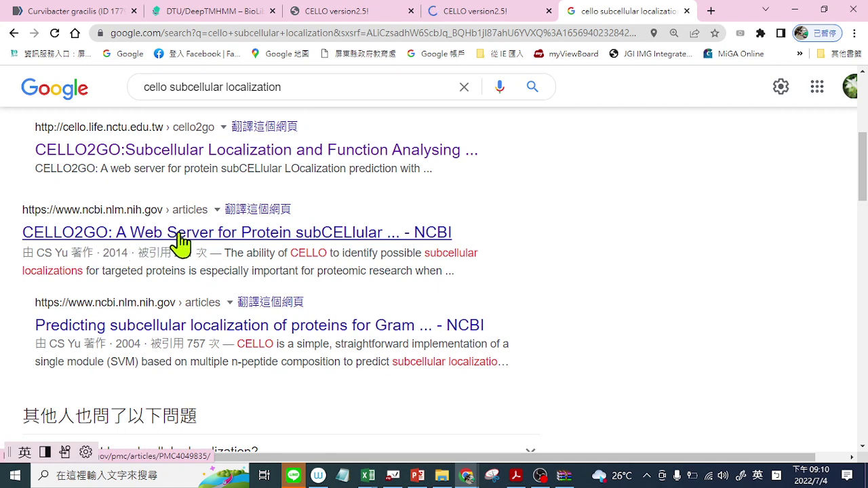
{"action": "scroll", "coordinate": [180, 240], "scroll_direction": "up", "scroll_amount": 2}
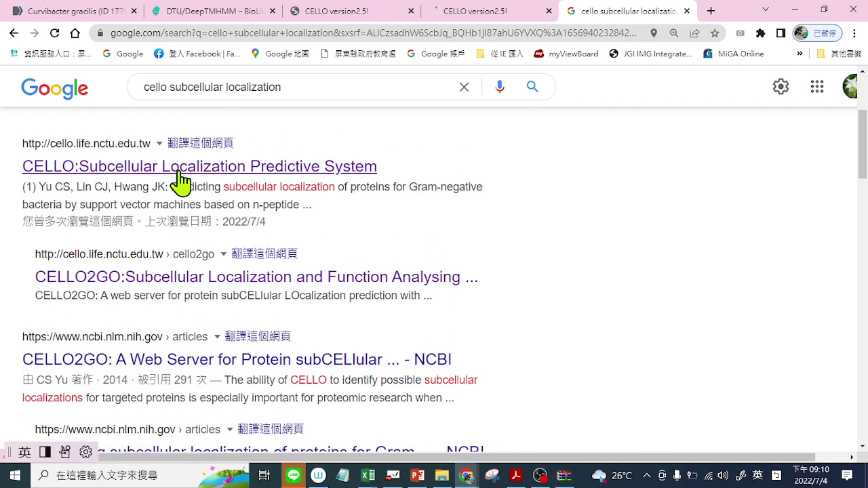
{"action": "scroll", "coordinate": [195, 217], "scroll_direction": "down", "scroll_amount": 1}
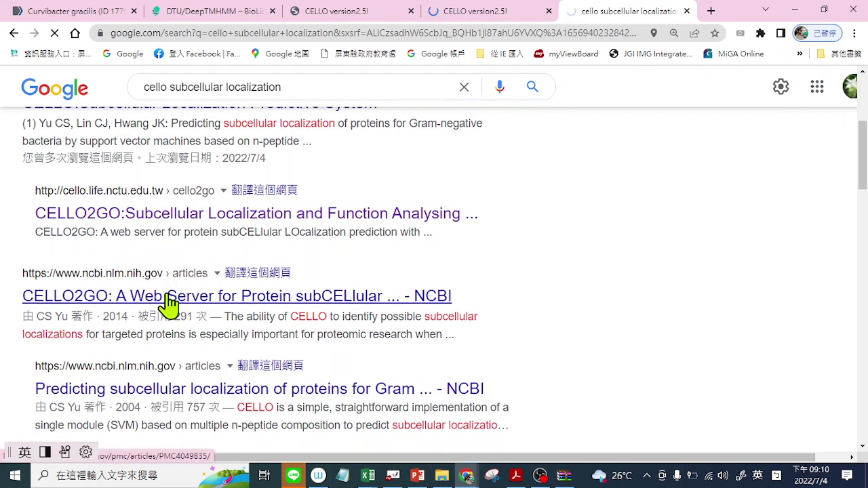
{"action": "left_click", "coordinate": [368, 302]}
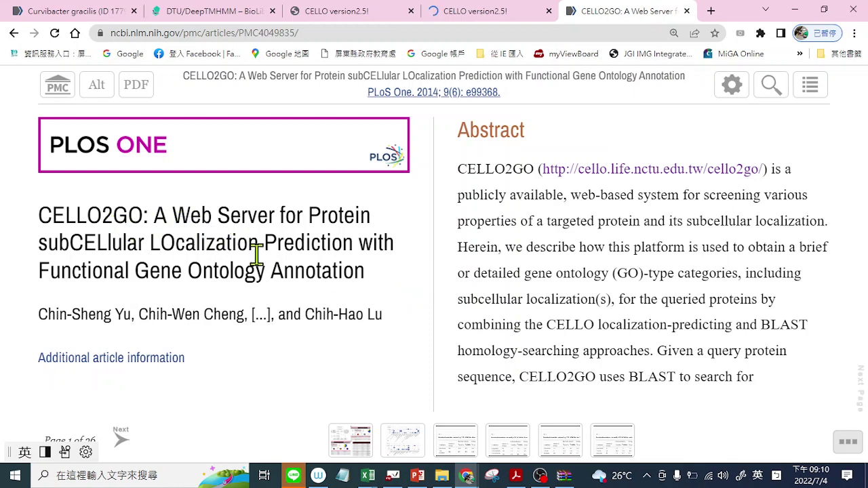
Step: Read the CELLO2GO article's title, highlighting "subCELlular LOcalization" and "Gene Ontology"
{"action": "scroll", "coordinate": [312, 279], "scroll_direction": "down", "scroll_amount": 2}
{"action": "scroll", "coordinate": [312, 280], "scroll_direction": "up", "scroll_amount": 2}
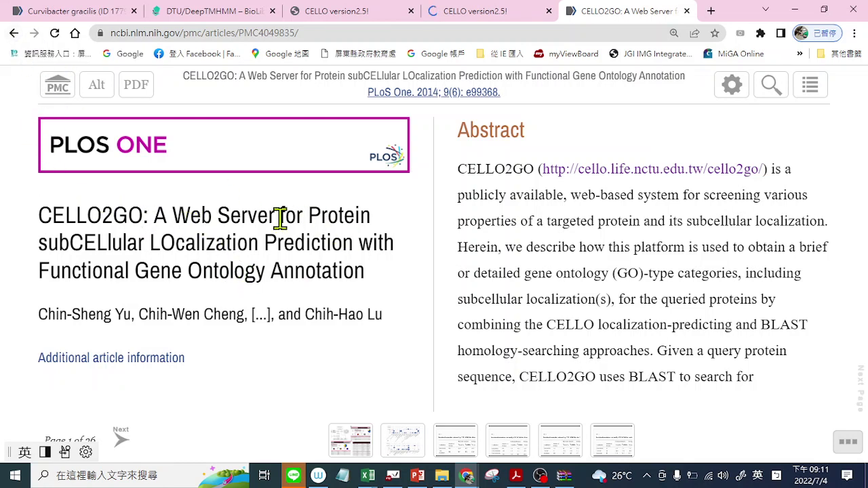
{"action": "left_click_drag", "start_coordinate": [42, 242], "coordinate": [252, 250]}
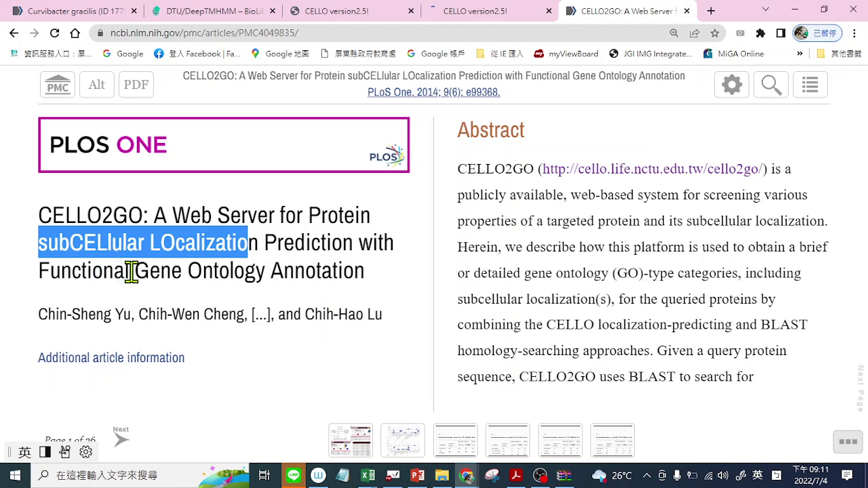
{"action": "left_click_drag", "start_coordinate": [131, 272], "coordinate": [275, 271]}
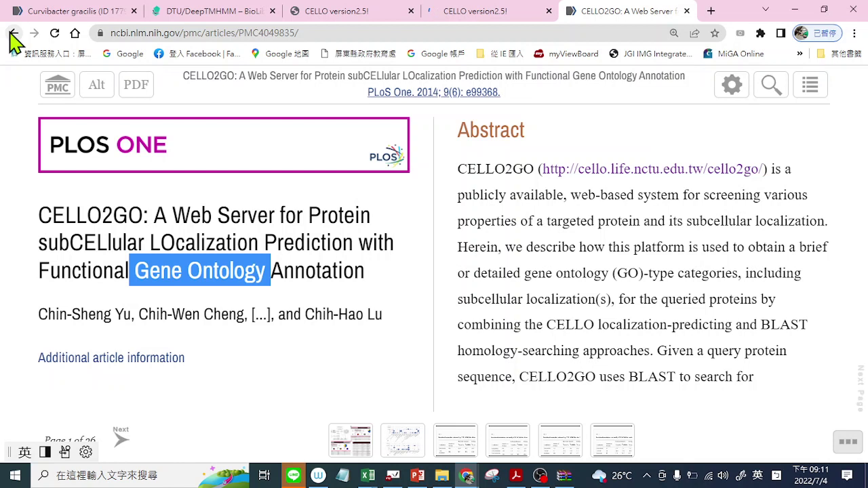
Step: Check the progress of both CELLO prediction jobs
{"action": "left_click", "coordinate": [366, 17]}
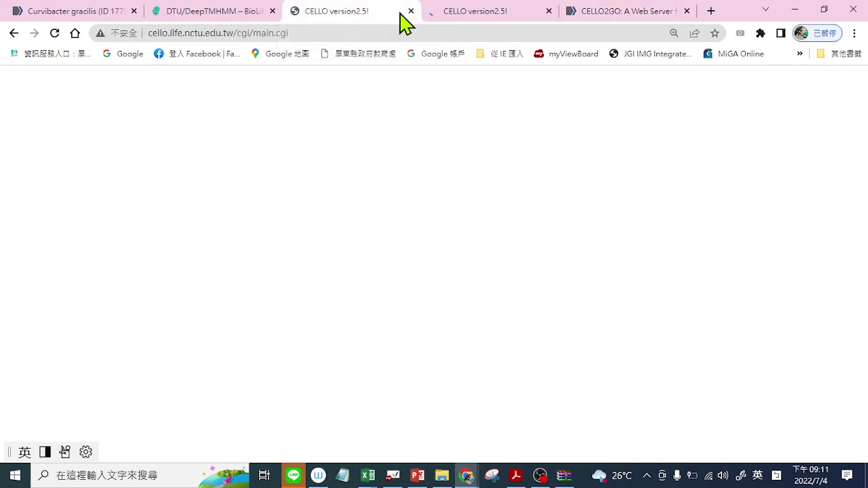
{"action": "left_click", "coordinate": [459, 22]}
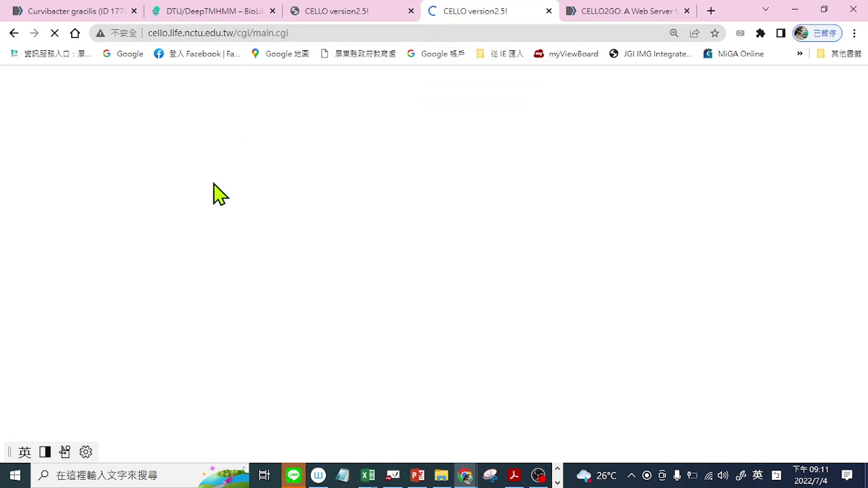
{"action": "left_click", "coordinate": [337, 13]}
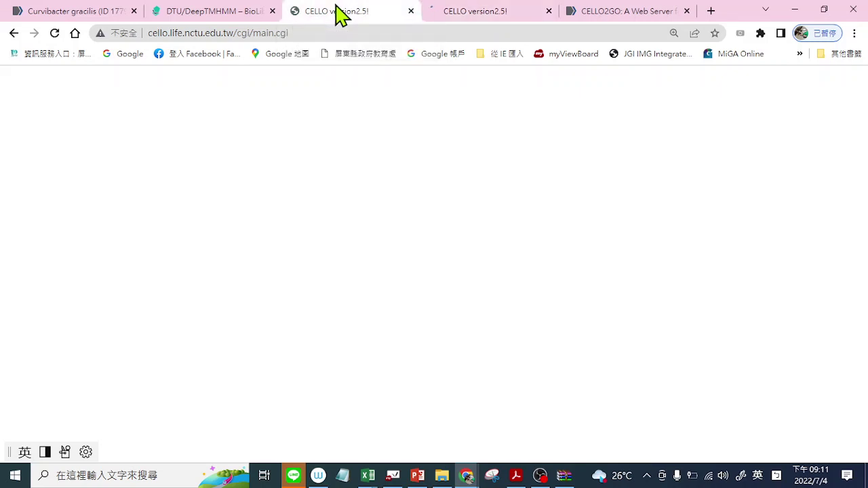
Step: Go back from the CELLO2GO article to the Google results and look through the listed CELLO publications
{"action": "left_click", "coordinate": [610, 10]}
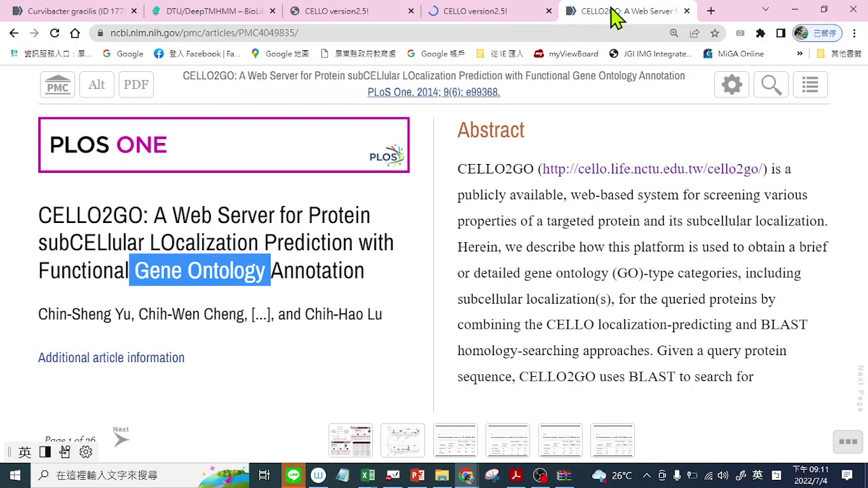
{"action": "left_click", "coordinate": [13, 33]}
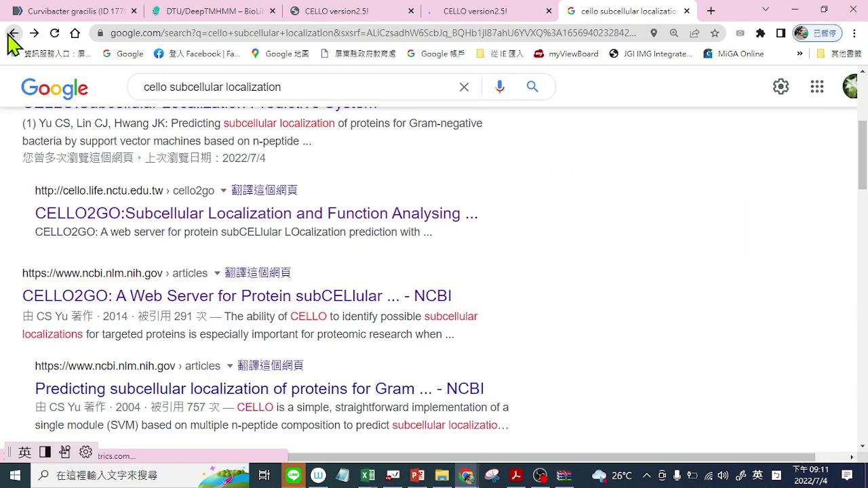
{"action": "scroll", "coordinate": [590, 256], "scroll_direction": "down", "scroll_amount": 1}
{"action": "scroll", "coordinate": [590, 257], "scroll_direction": "down", "scroll_amount": 3}
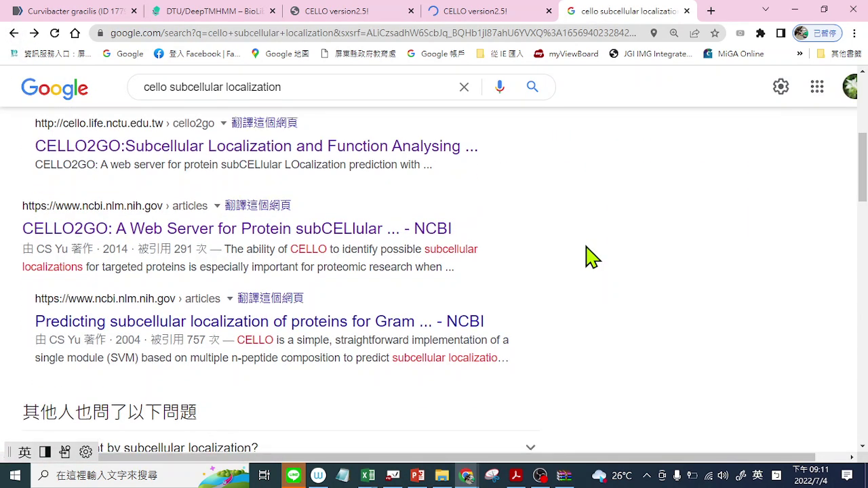
{"action": "scroll", "coordinate": [590, 256], "scroll_direction": "up", "scroll_amount": 5}
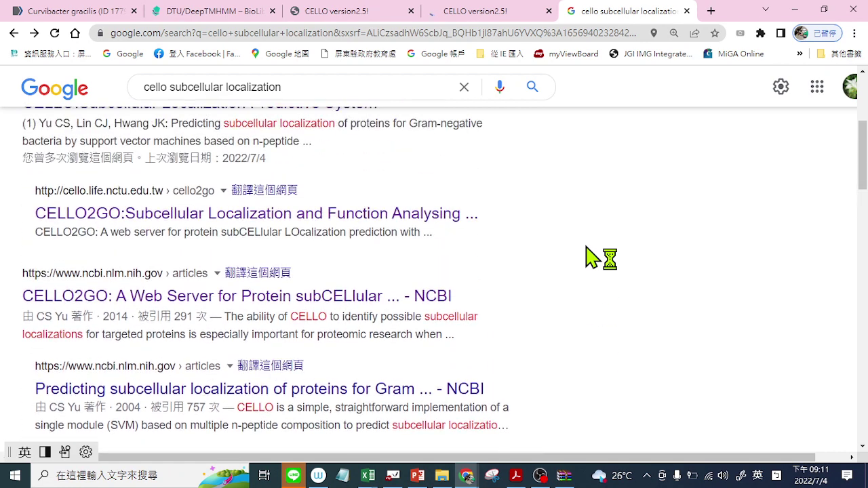
{"action": "scroll", "coordinate": [590, 256], "scroll_direction": "up", "scroll_amount": 1}
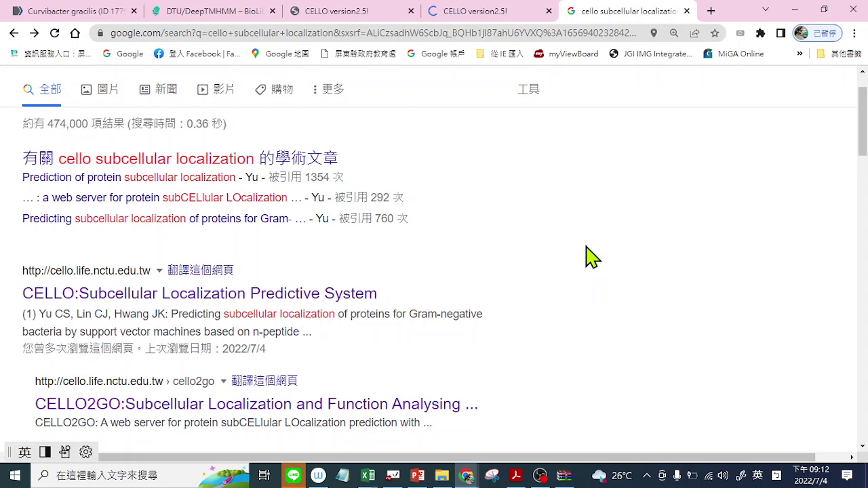
Step: Check the earlier CELLO job again and the progress of the DeepTMHMM computation
{"action": "left_click", "coordinate": [336, 11]}
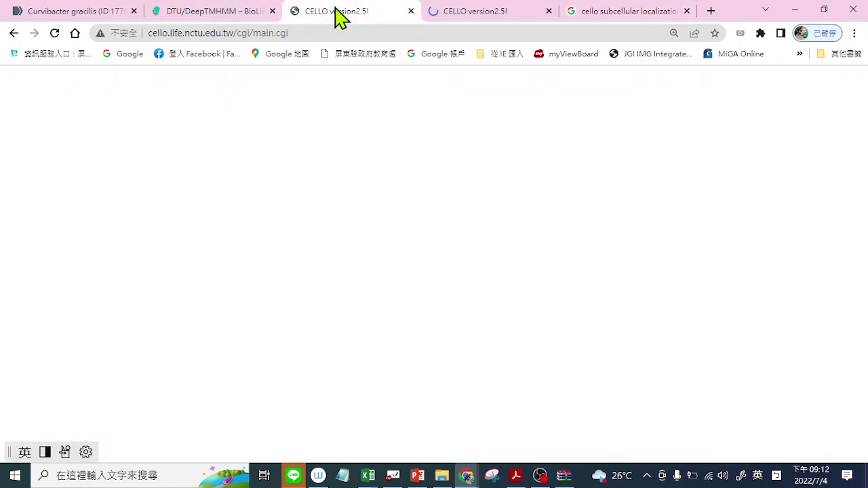
{"action": "left_click", "coordinate": [224, 13]}
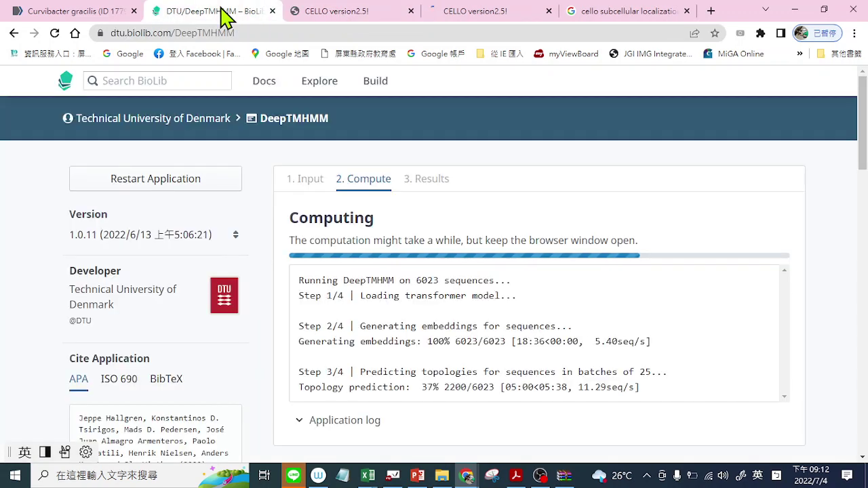
{"action": "left_click", "coordinate": [339, 15]}
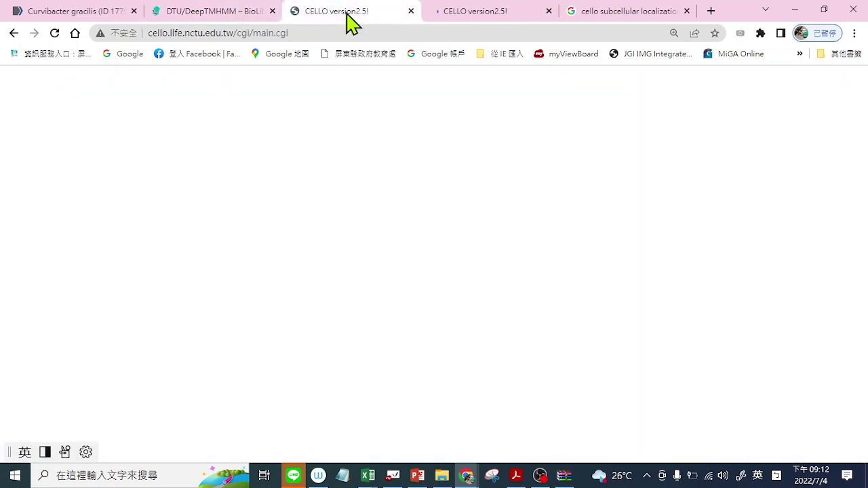
Step: Close the blank page of the earlier CELLO job and the Google search page
{"action": "left_click", "coordinate": [410, 11]}
{"action": "left_click", "coordinate": [485, 15]}
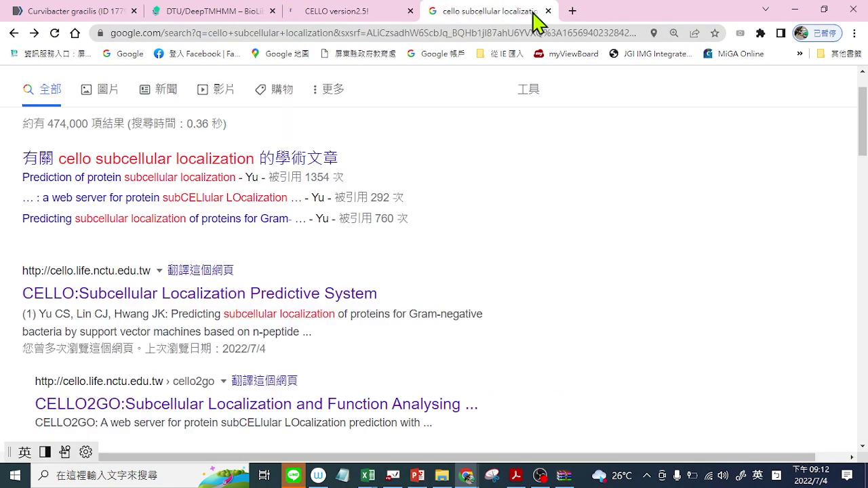
{"action": "left_click", "coordinate": [547, 11]}
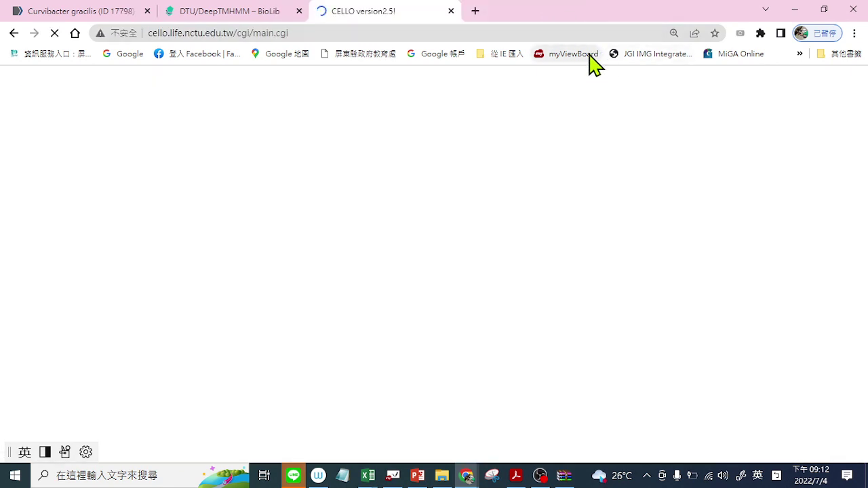
Step: Examine the Curvibacter gracilis genome page's Summary and Replicon Info, highlighting the Protein, rRNA, tRNA and Other RNA headings
{"action": "left_click", "coordinate": [68, 12]}
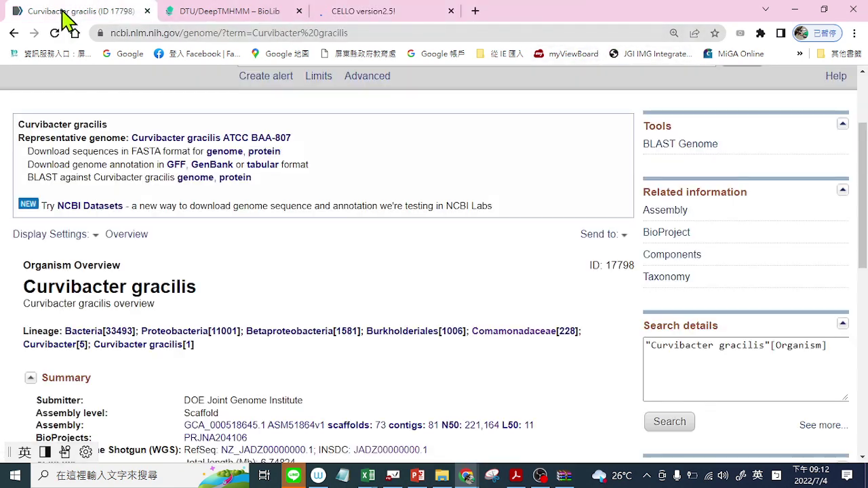
{"action": "scroll", "coordinate": [499, 265], "scroll_direction": "down", "scroll_amount": 3}
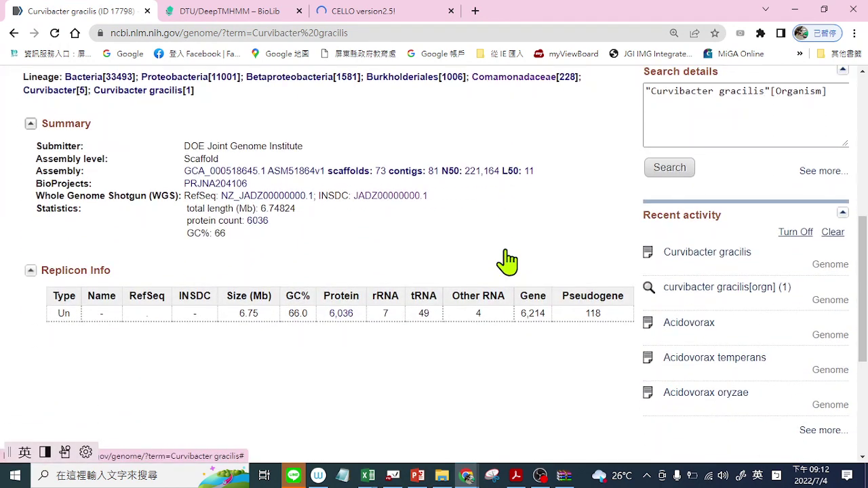
{"action": "scroll", "coordinate": [518, 258], "scroll_direction": "up", "scroll_amount": 1}
{"action": "scroll", "coordinate": [518, 258], "scroll_direction": "down", "scroll_amount": 2}
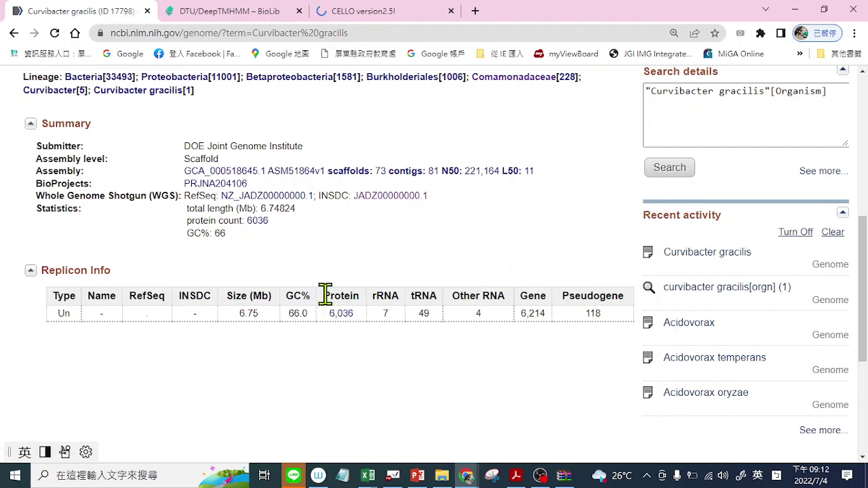
{"action": "left_click_drag", "start_coordinate": [323, 293], "coordinate": [352, 290]}
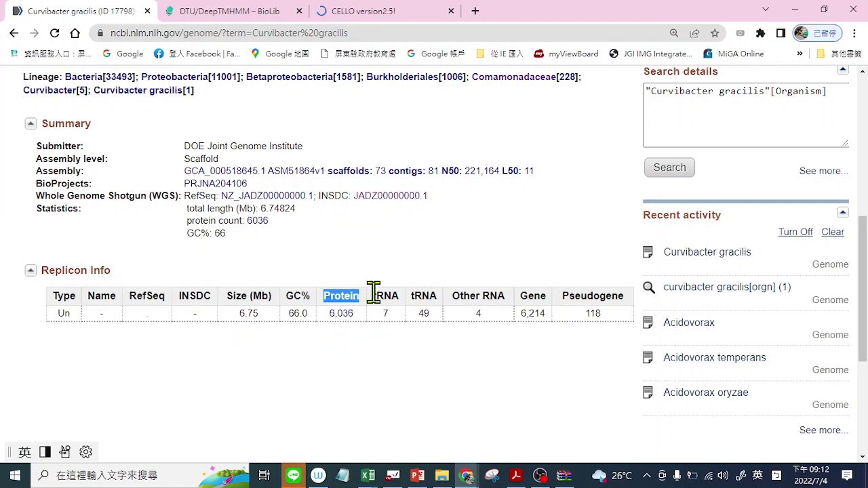
{"action": "left_click_drag", "start_coordinate": [372, 292], "coordinate": [507, 296]}
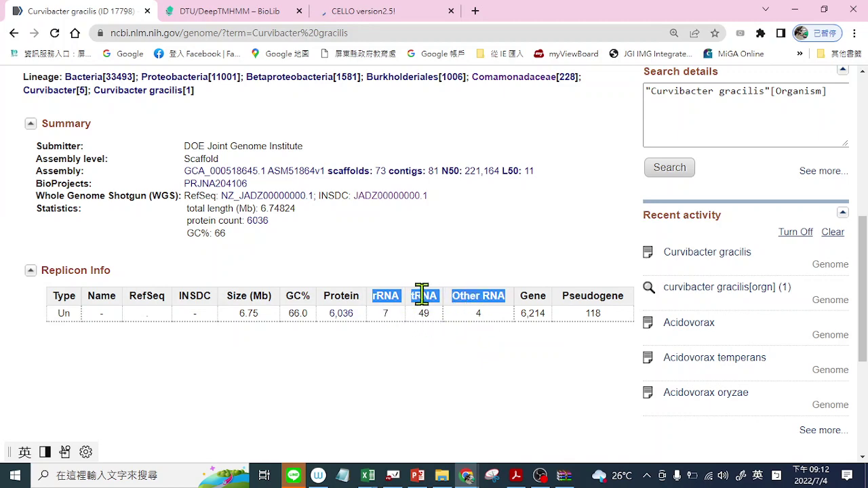
{"action": "scroll", "coordinate": [457, 295], "scroll_direction": "up", "scroll_amount": 3}
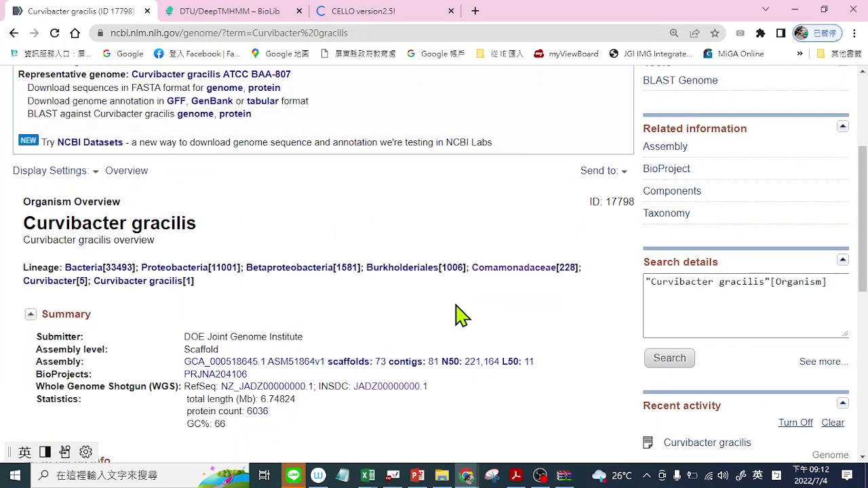
{"action": "scroll", "coordinate": [461, 315], "scroll_direction": "down", "scroll_amount": 1}
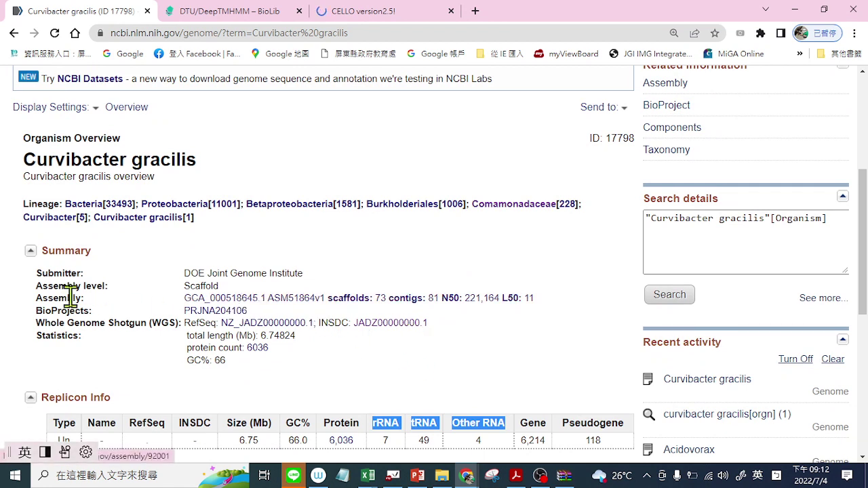
Step: Open the ASM51864v1 assembly record from the genome summary and show its assembly download options
{"action": "left_click", "coordinate": [231, 305]}
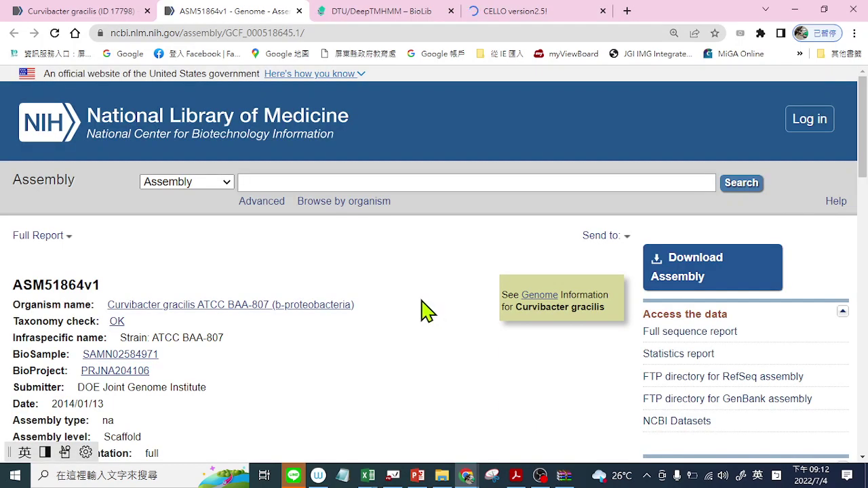
{"action": "scroll", "coordinate": [426, 311], "scroll_direction": "down", "scroll_amount": 1}
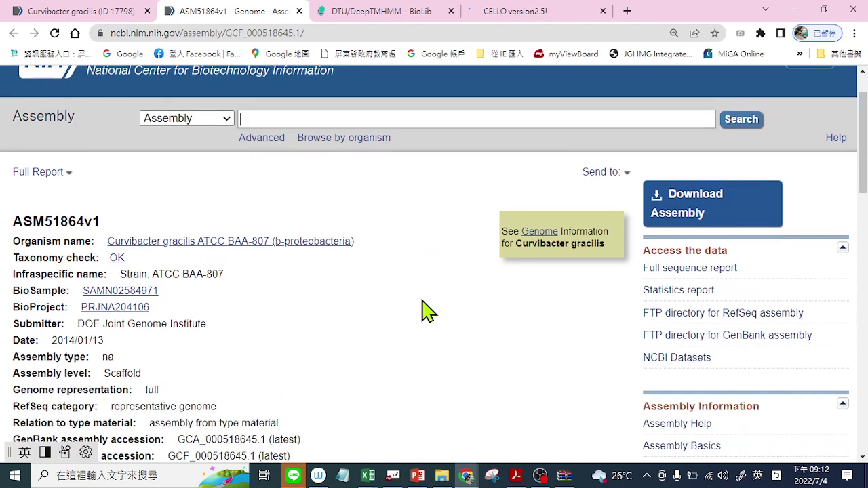
{"action": "left_click", "coordinate": [671, 212]}
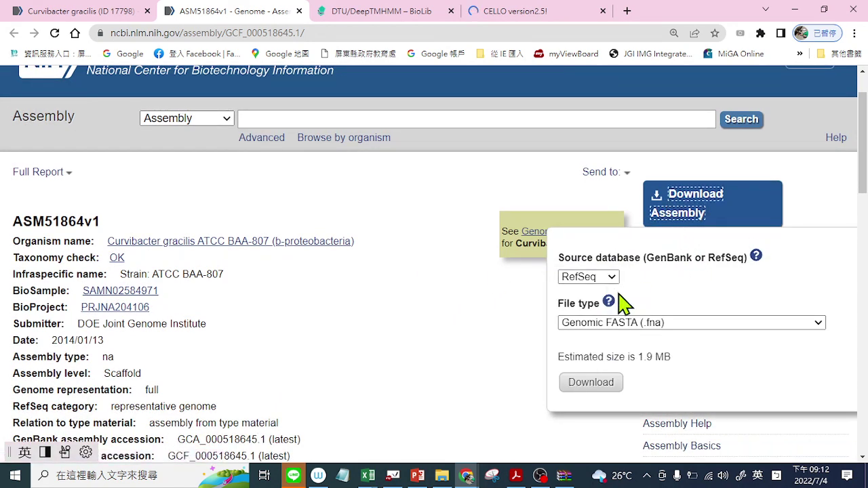
Step: Try the RNA FASTA (.fna) and RNA GenBank format (.gbff) file types and check their estimated download sizes
{"action": "left_click", "coordinate": [730, 324]}
{"action": "scroll", "coordinate": [738, 312], "scroll_direction": "down", "scroll_amount": 1}
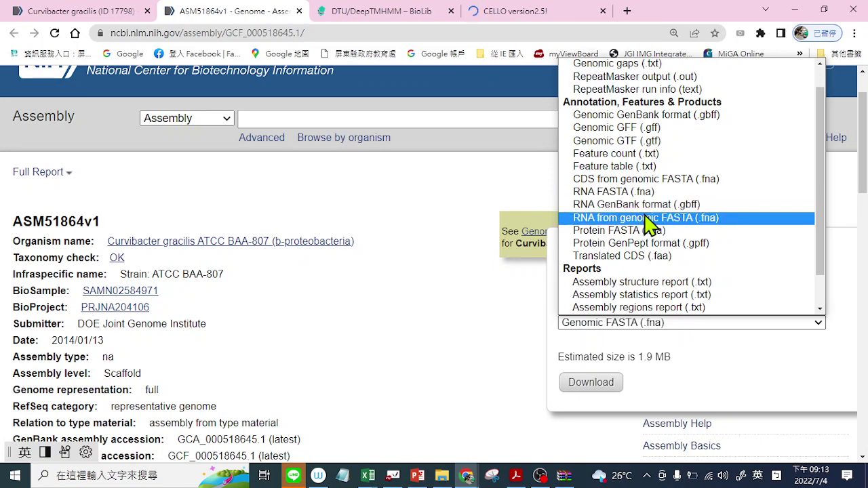
{"action": "left_click", "coordinate": [647, 195]}
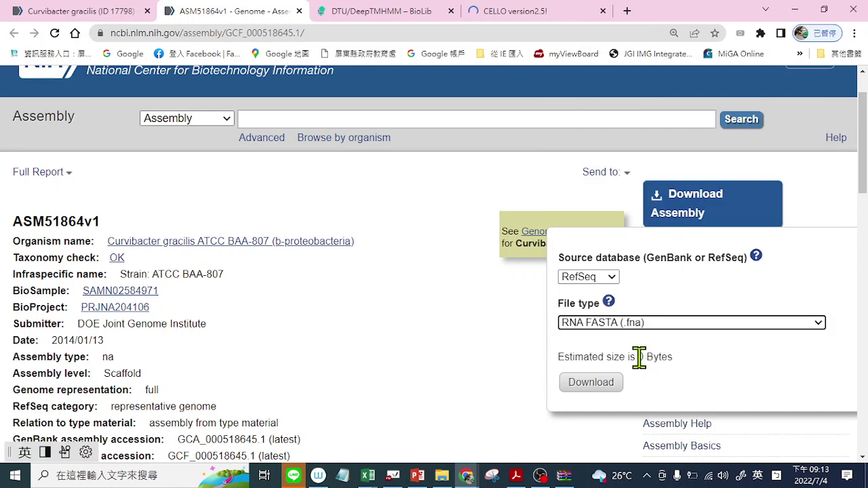
{"action": "left_click_drag", "start_coordinate": [639, 360], "coordinate": [644, 360]}
{"action": "left_click", "coordinate": [690, 324]}
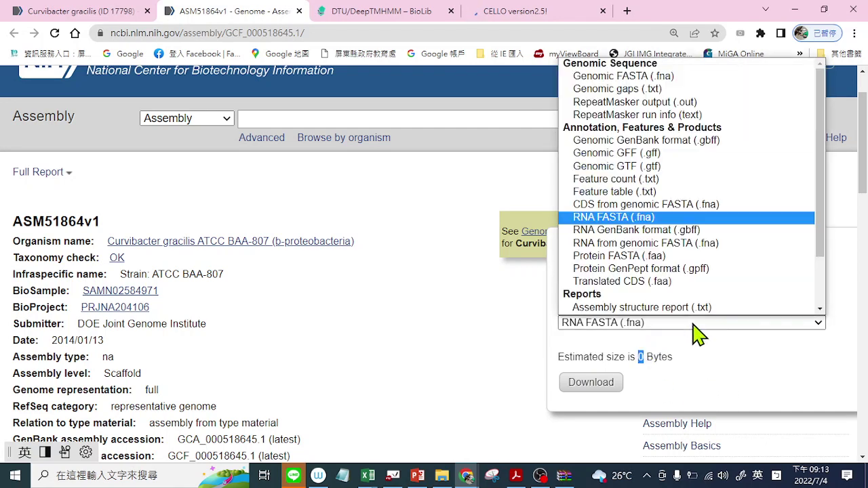
{"action": "scroll", "coordinate": [641, 278], "scroll_direction": "down", "scroll_amount": 1}
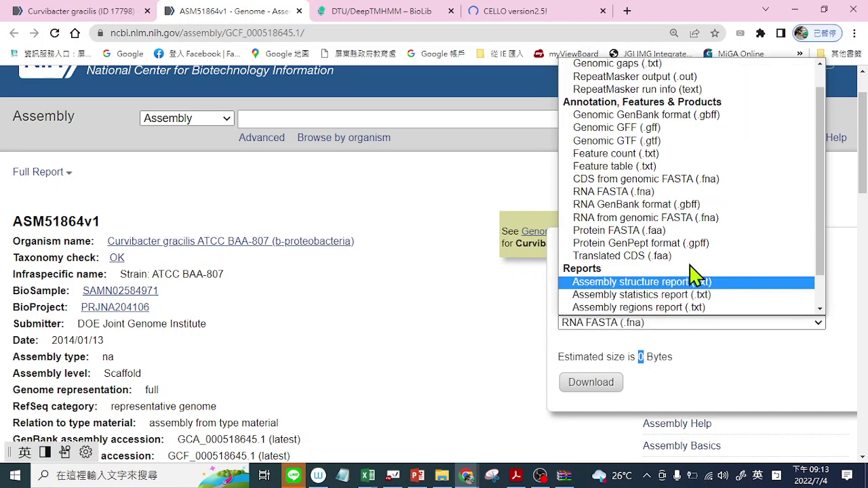
{"action": "left_click", "coordinate": [634, 204]}
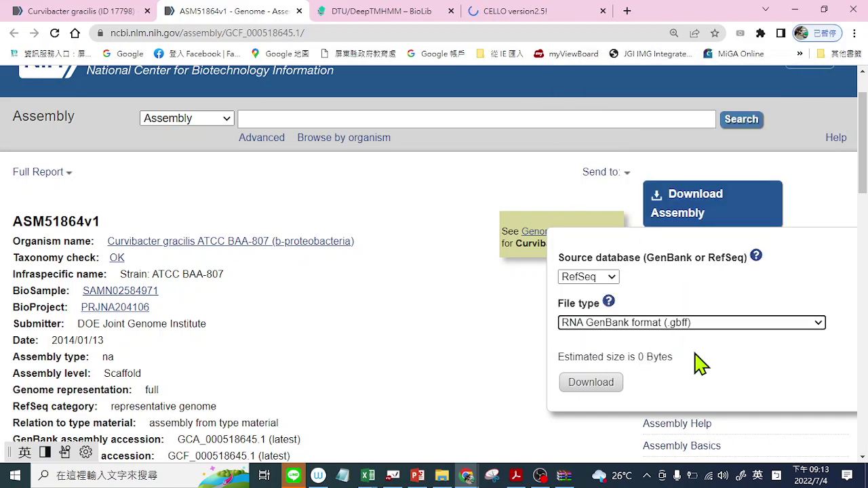
Step: Set the file type to RNA from genomic FASTA (.fna) with RefSeq as source and download the archive
{"action": "left_click", "coordinate": [711, 323]}
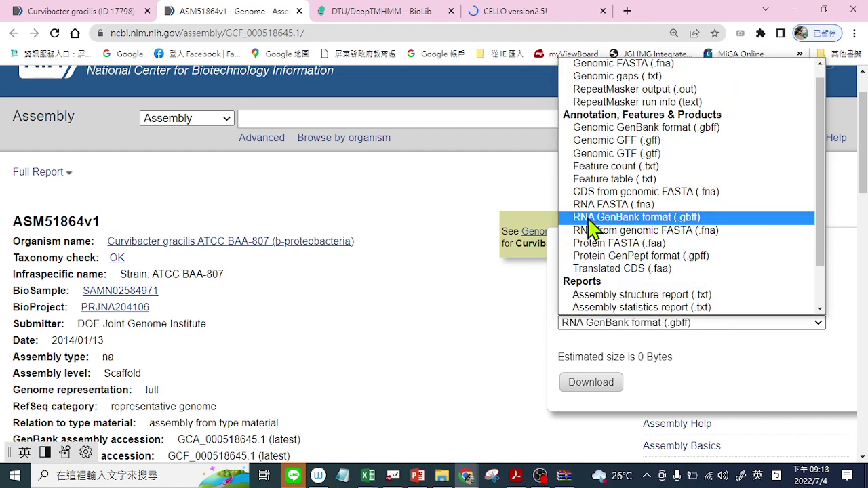
{"action": "left_click", "coordinate": [678, 231]}
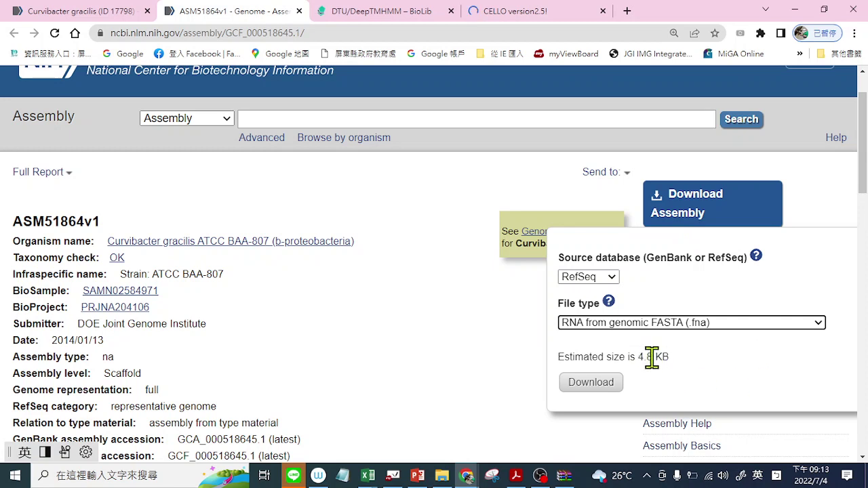
{"action": "left_click", "coordinate": [588, 387]}
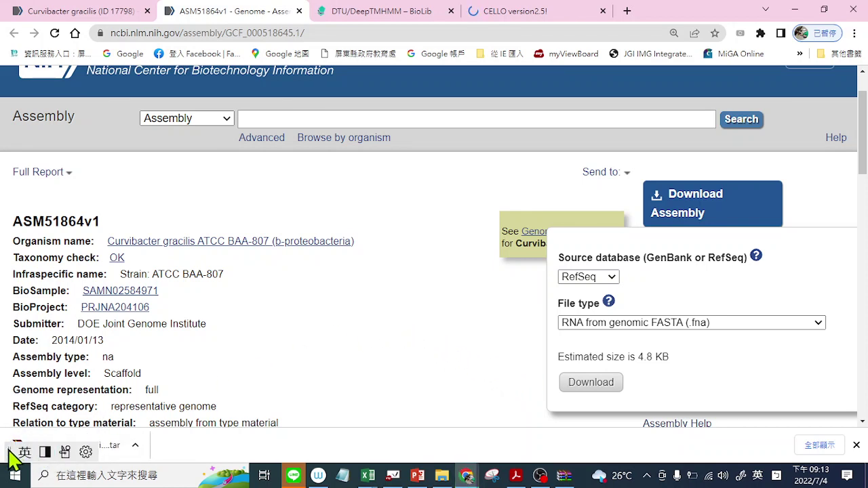
{"action": "left_click_drag", "start_coordinate": [15, 463], "coordinate": [42, 464]}
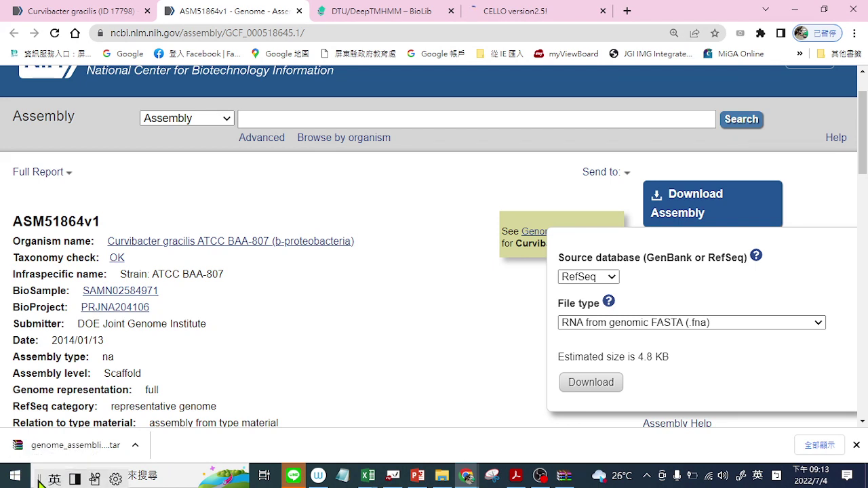
Step: Open the downloaded RNA archive and load GCF_000518645.1_ASM51864v1_rna_from_genomic.fna from its ncbi-genomes-2022-07-04 folder into BioEdit
{"action": "left_click", "coordinate": [135, 445]}
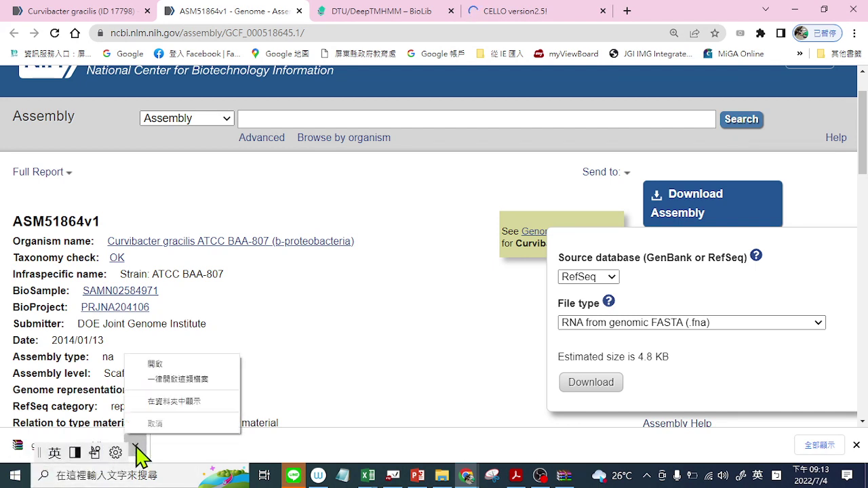
{"action": "left_click", "coordinate": [166, 364]}
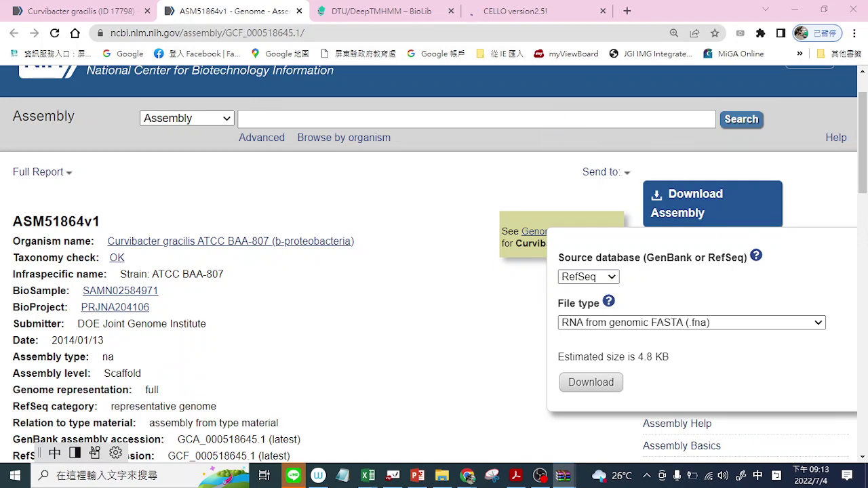
{"action": "left_click", "coordinate": [196, 202]}
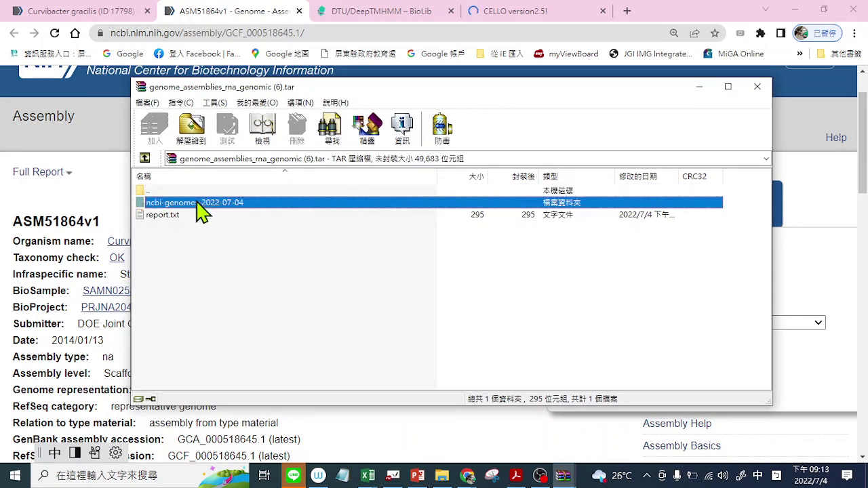
{"action": "double_click", "coordinate": [197, 202]}
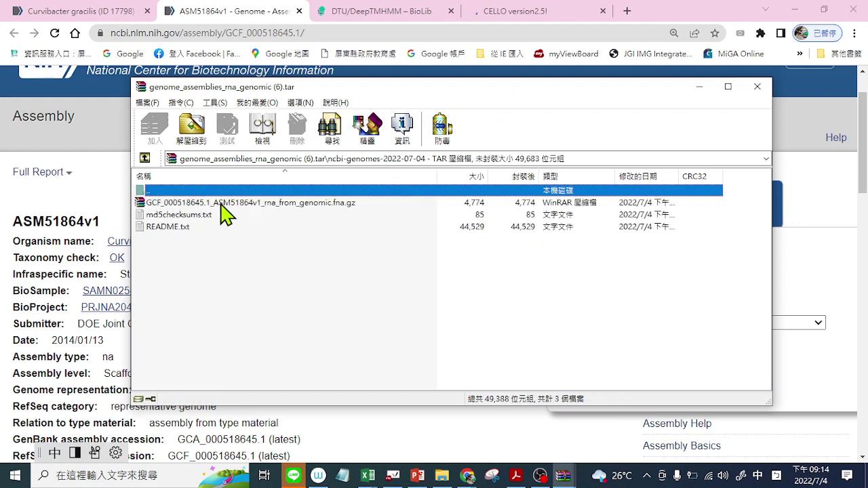
{"action": "double_click", "coordinate": [221, 204]}
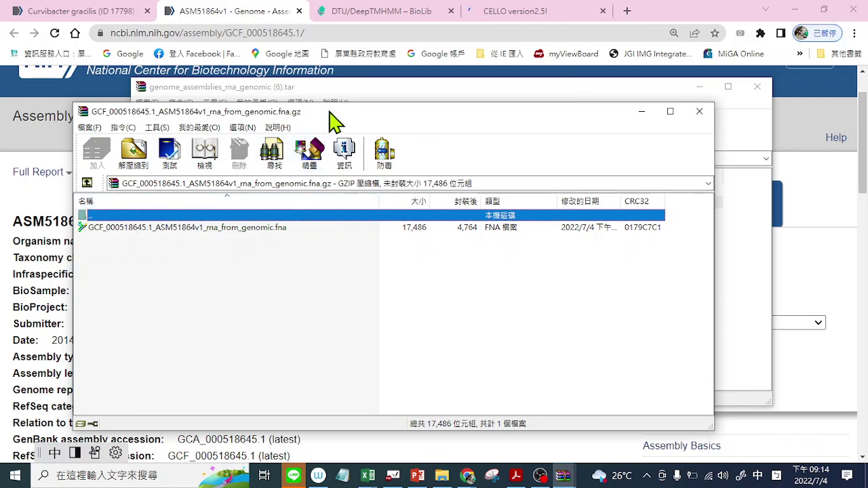
{"action": "double_click", "coordinate": [172, 229]}
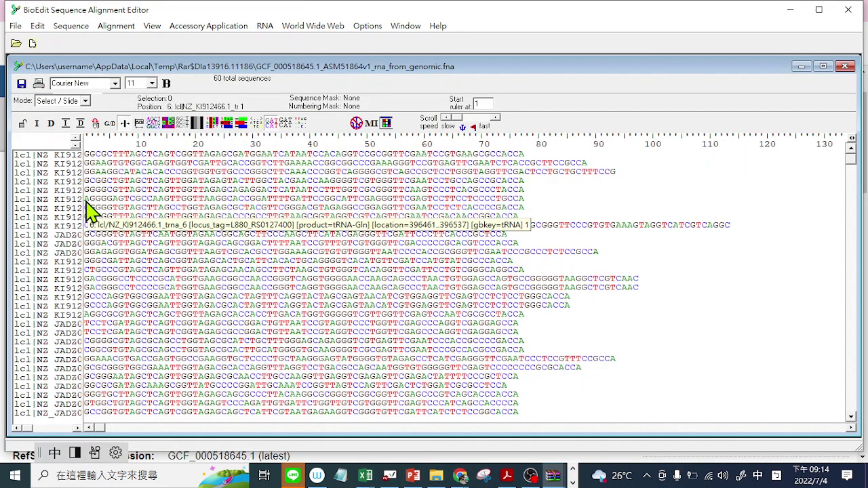
Step: Widen the sequence title column until the locus tag, product and location of each RNA are readable
{"action": "left_click_drag", "start_coordinate": [85, 201], "coordinate": [138, 176]}
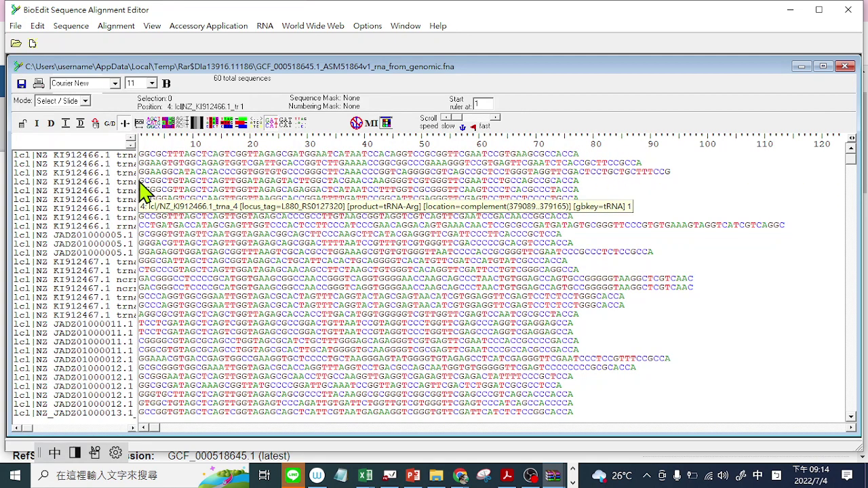
{"action": "left_click_drag", "start_coordinate": [141, 180], "coordinate": [143, 181]}
{"action": "left_click_drag", "start_coordinate": [201, 181], "coordinate": [611, 201]}
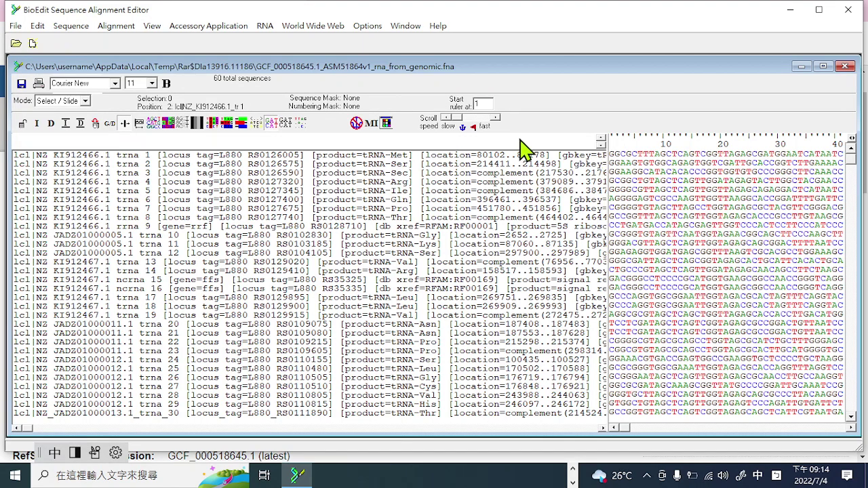
Step: Examine the product names in the sequence titles, starting with the tRNA-Met, tRNA-Ser, tRNA-Arg and tRNA-Ile entries
{"action": "left_click", "coordinate": [406, 155]}
{"action": "left_click", "coordinate": [397, 166]}
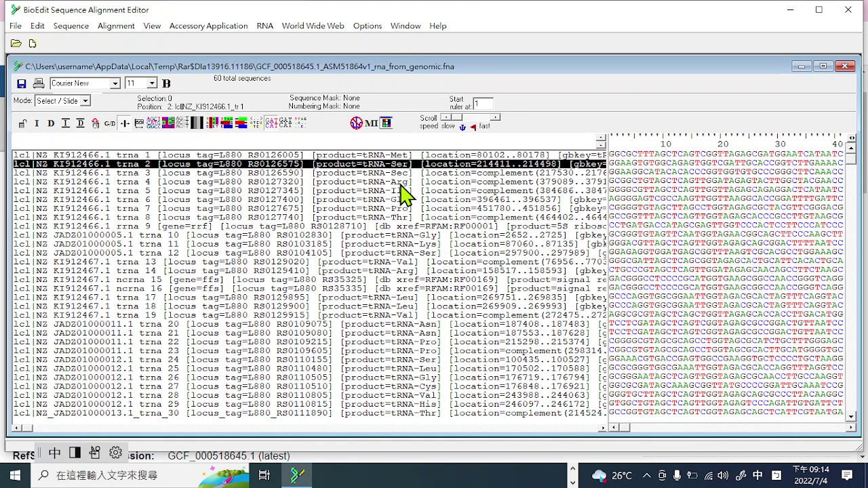
{"action": "left_click", "coordinate": [400, 183]}
{"action": "left_click", "coordinate": [404, 191]}
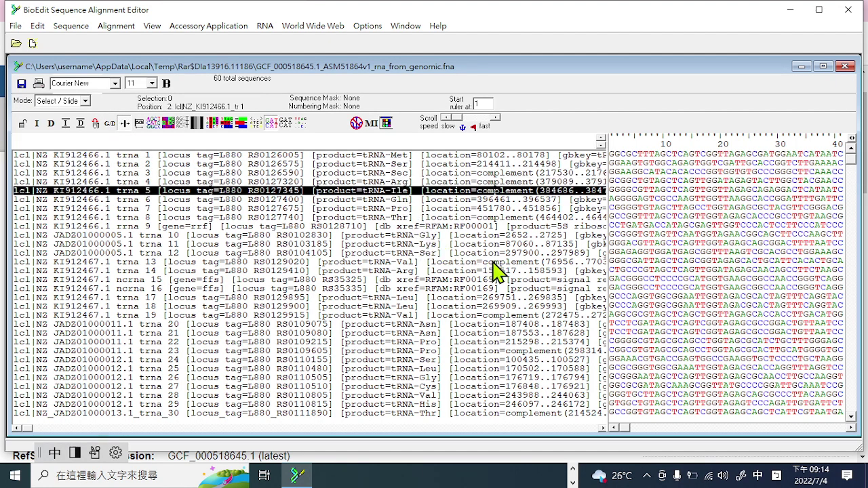
{"action": "scroll", "coordinate": [499, 271], "scroll_direction": "down", "scroll_amount": 5}
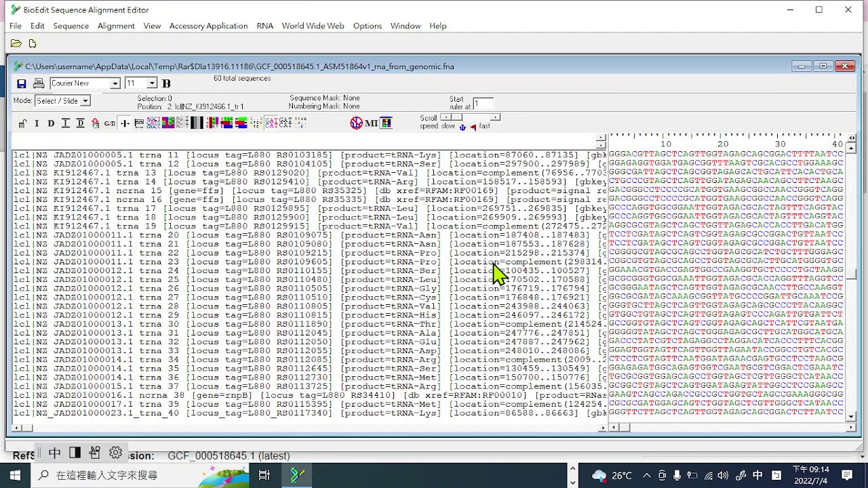
{"action": "scroll", "coordinate": [498, 271], "scroll_direction": "down", "scroll_amount": 3}
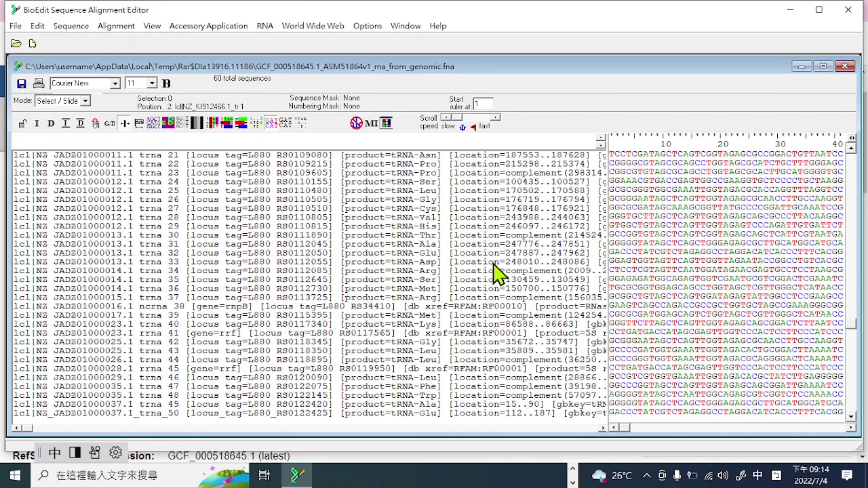
{"action": "scroll", "coordinate": [499, 271], "scroll_direction": "down", "scroll_amount": 1}
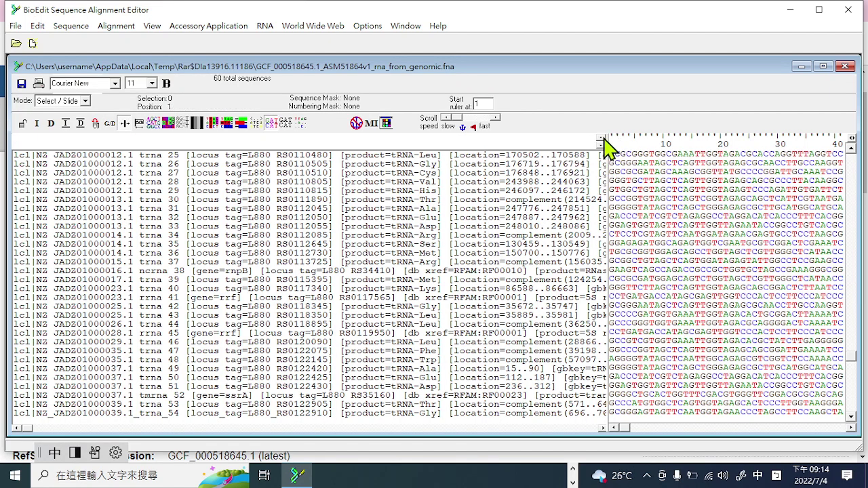
Step: Widen the title column further and examine the 5S, 23S and 16S ribosomal RNA entries near the list's end
{"action": "left_click_drag", "start_coordinate": [605, 143], "coordinate": [685, 145]}
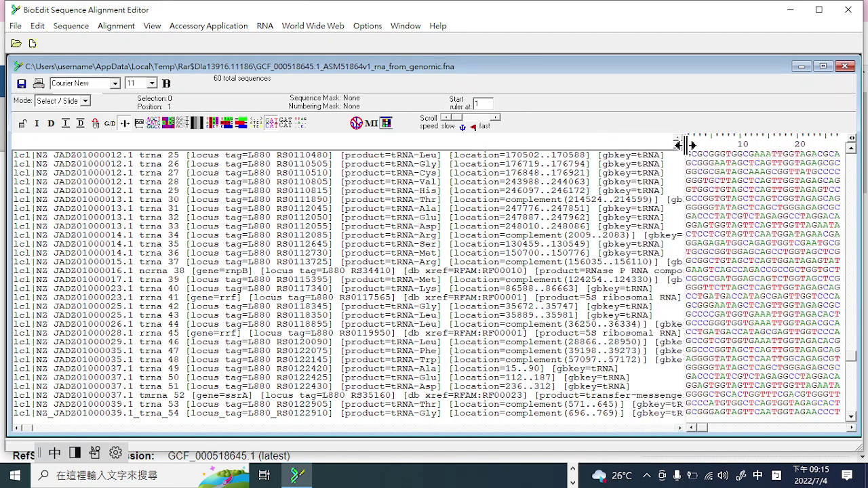
{"action": "scroll", "coordinate": [618, 272], "scroll_direction": "down", "scroll_amount": 1}
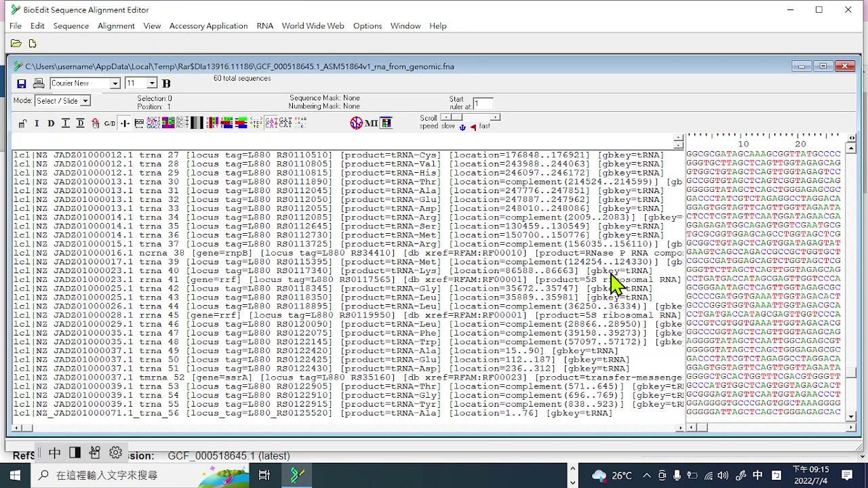
{"action": "left_click", "coordinate": [592, 316]}
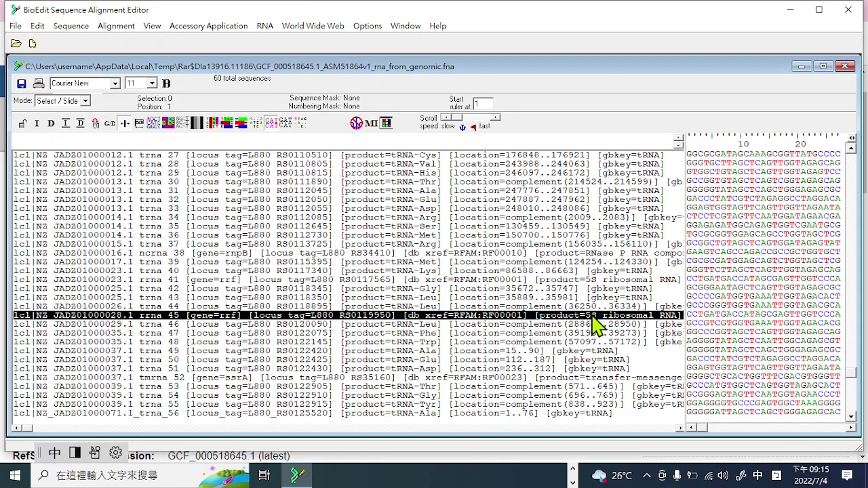
{"action": "scroll", "coordinate": [597, 326], "scroll_direction": "down", "scroll_amount": 1}
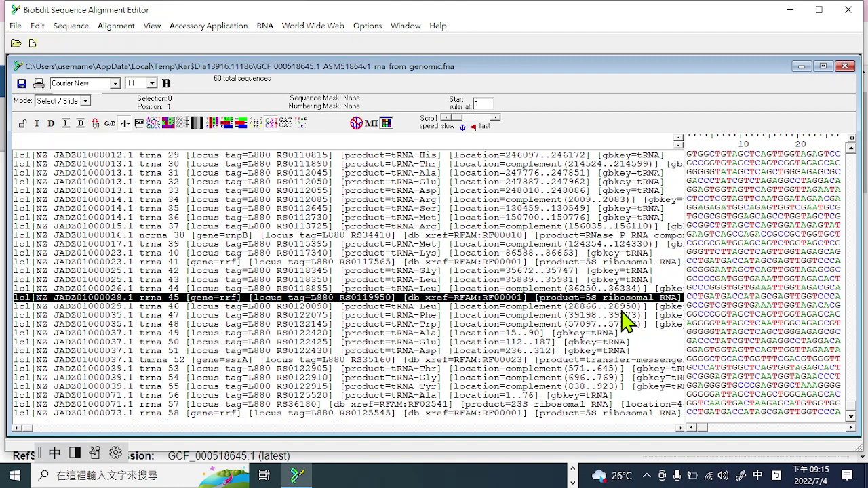
{"action": "scroll", "coordinate": [622, 320], "scroll_direction": "down", "scroll_amount": 1}
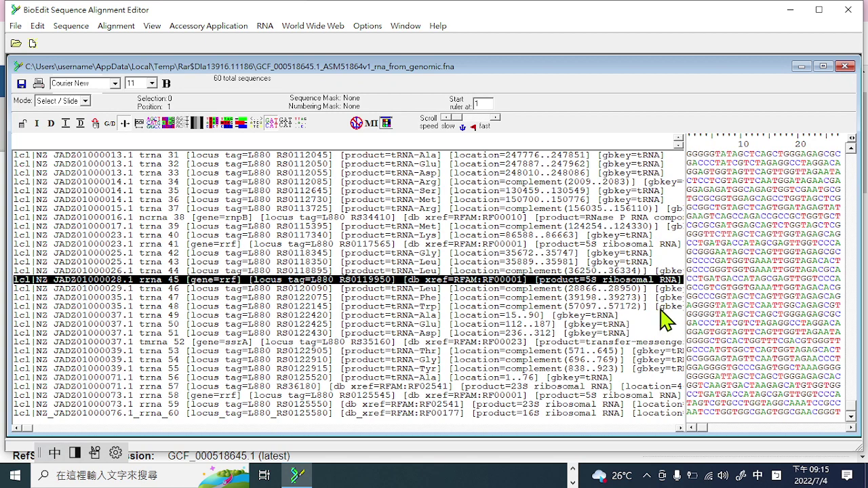
{"action": "left_click", "coordinate": [536, 388]}
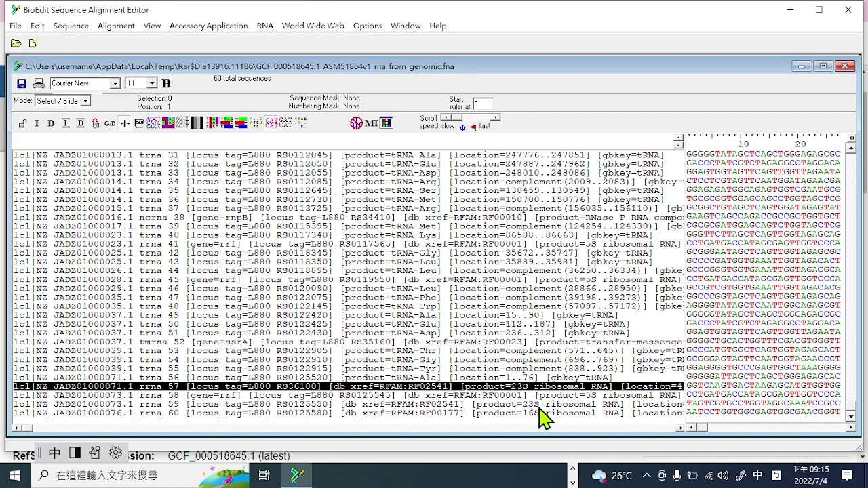
{"action": "left_click", "coordinate": [531, 414]}
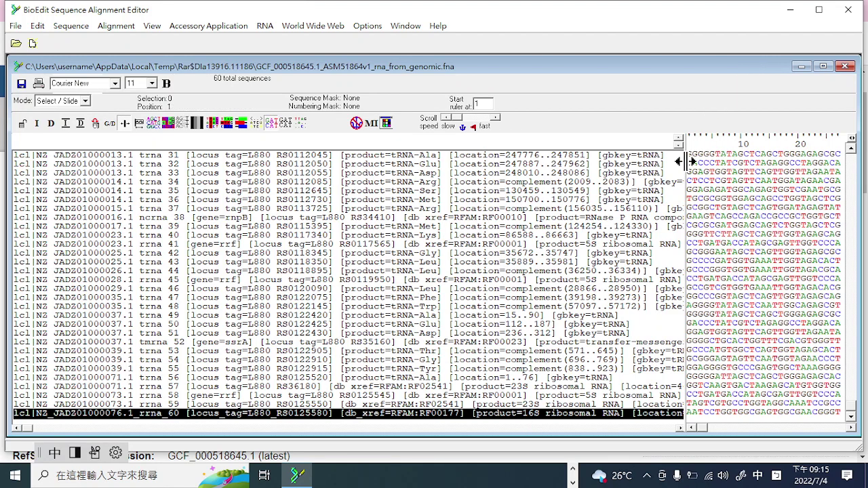
Step: Narrow the title column, select all sequences, and generate their Nucleotide Composition report in a maximized window
{"action": "left_click_drag", "start_coordinate": [686, 187], "coordinate": [480, 167]}
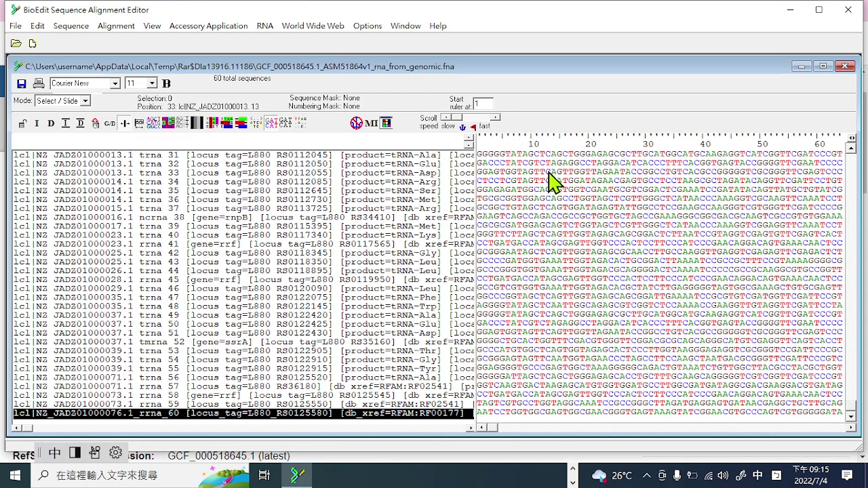
{"action": "left_click", "coordinate": [38, 27]}
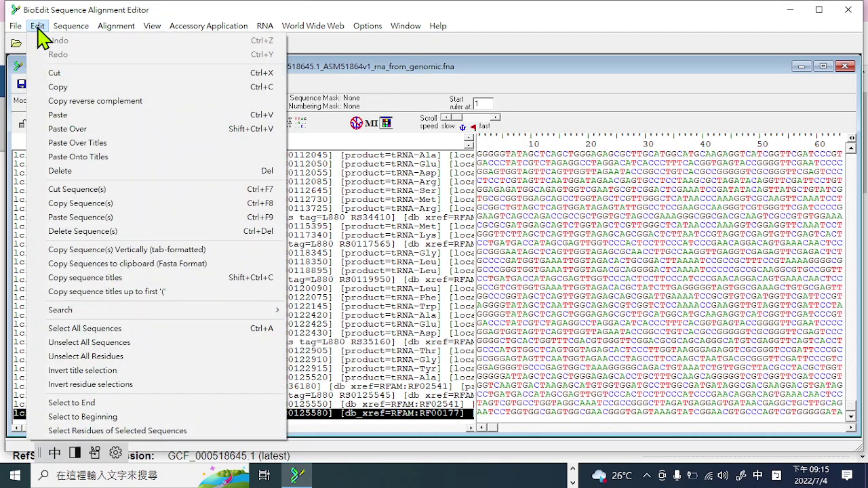
{"action": "left_click", "coordinate": [70, 329]}
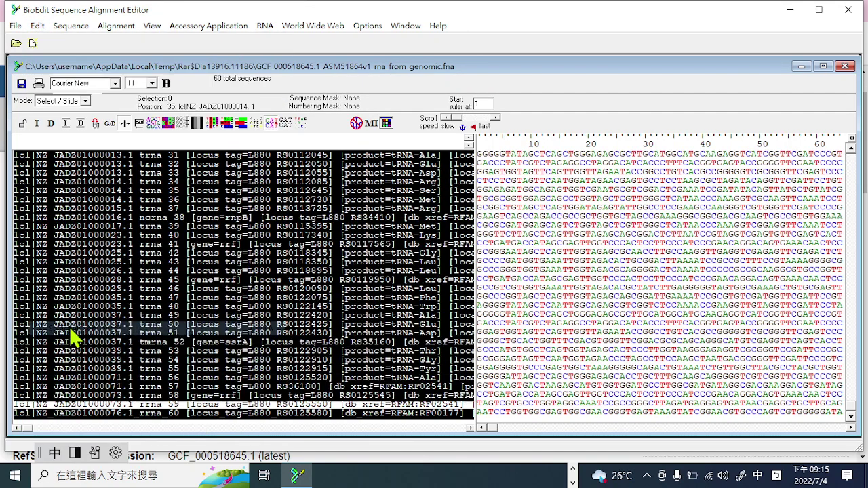
{"action": "left_click", "coordinate": [73, 29]}
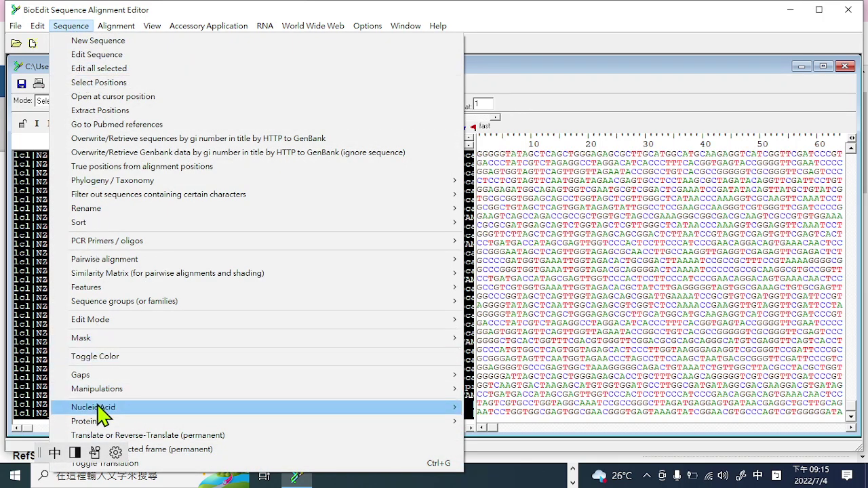
{"action": "mouse_move", "coordinate": [98, 411]}
{"action": "mouse_move", "coordinate": [444, 426]}
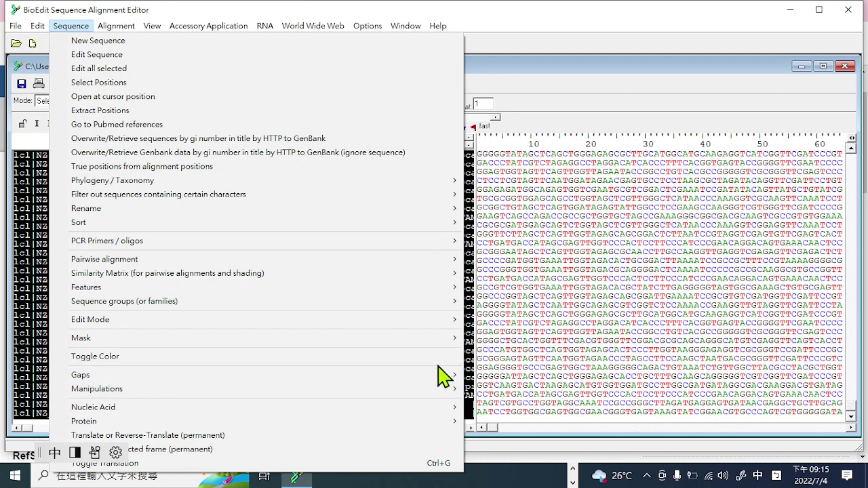
{"action": "mouse_move", "coordinate": [448, 411]}
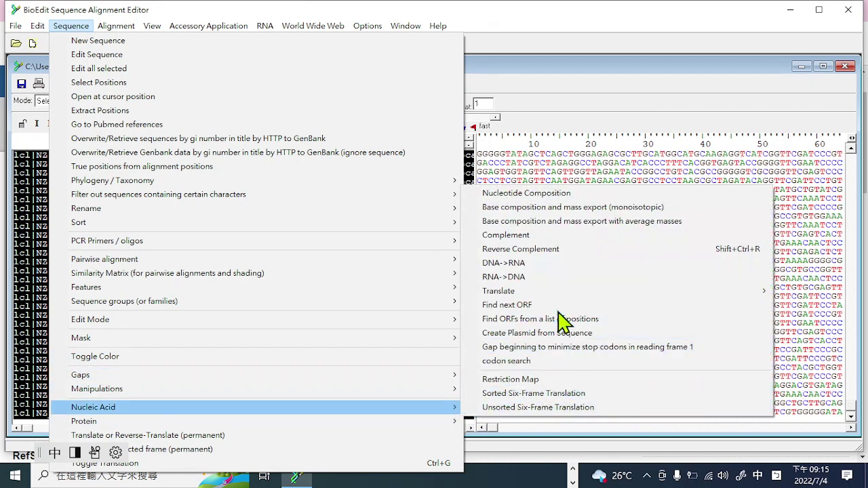
{"action": "left_click", "coordinate": [533, 197]}
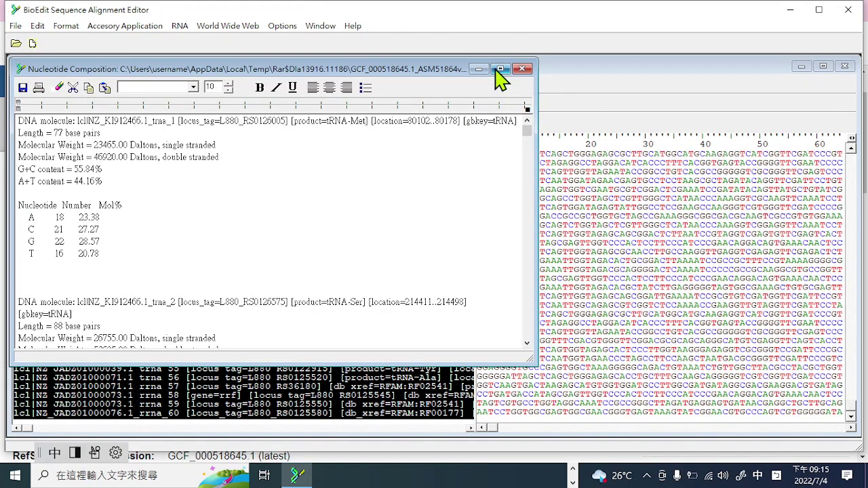
{"action": "left_click", "coordinate": [500, 69]}
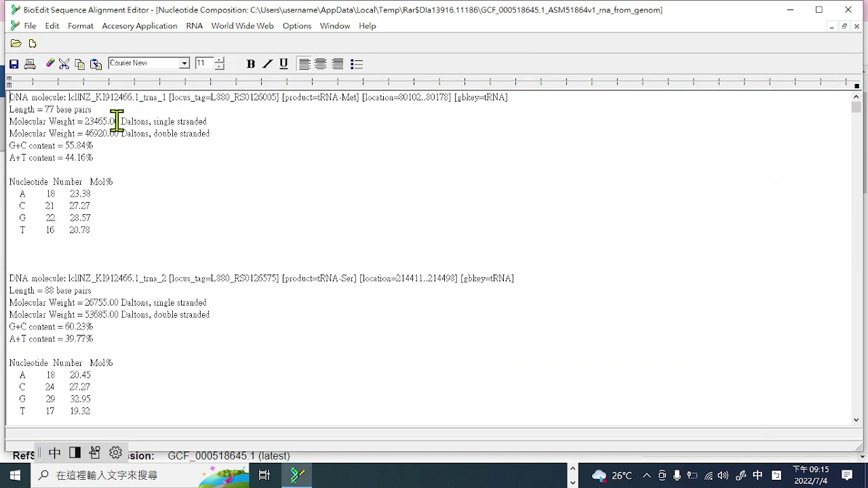
Step: Examine the composition report's titles and G+C content for the first three tRNAs, highlighting the relevant text of each
{"action": "left_click", "coordinate": [6, 102]}
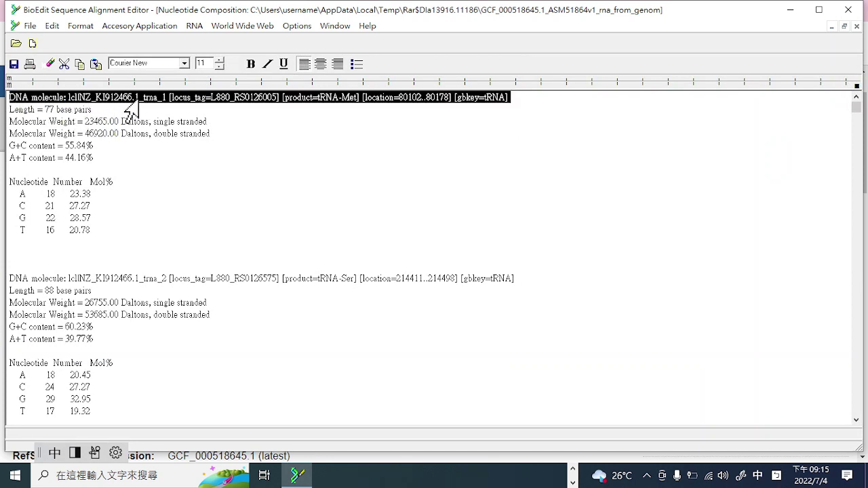
{"action": "left_click_drag", "start_coordinate": [10, 145], "coordinate": [93, 145]}
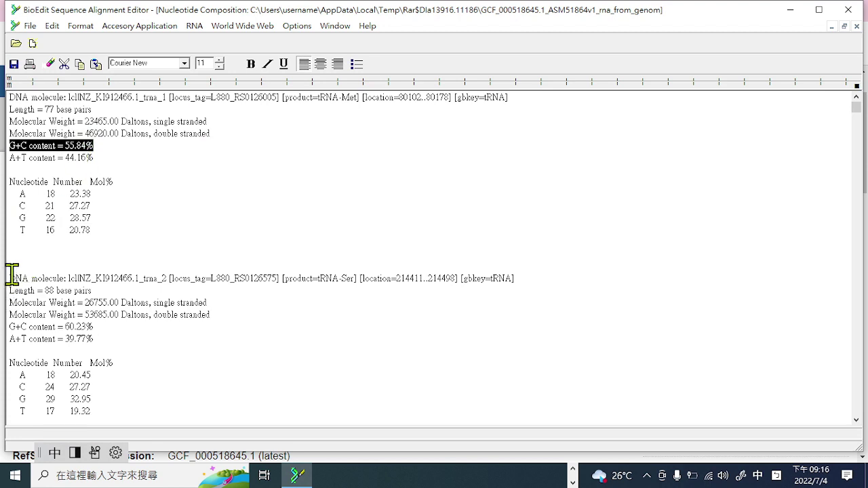
{"action": "left_click_drag", "start_coordinate": [12, 275], "coordinate": [516, 286]}
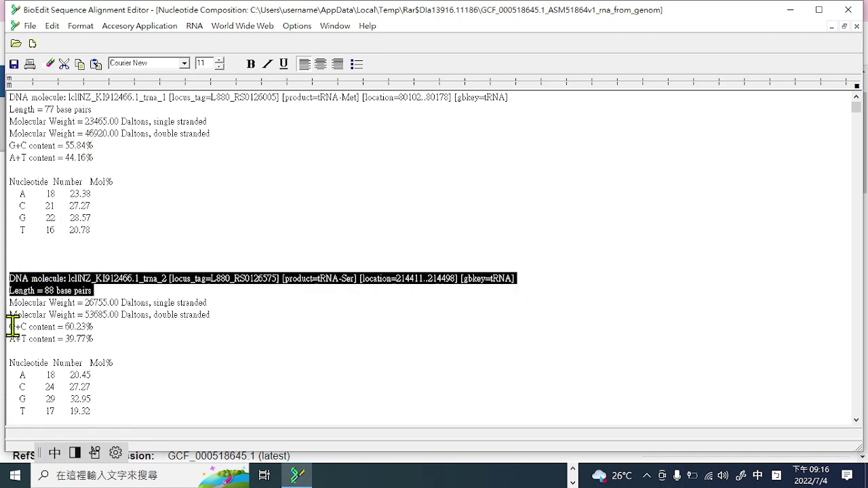
{"action": "left_click_drag", "start_coordinate": [16, 326], "coordinate": [86, 327]}
{"action": "scroll", "coordinate": [231, 314], "scroll_direction": "down", "scroll_amount": 3}
{"action": "scroll", "coordinate": [231, 314], "scroll_direction": "down", "scroll_amount": 1}
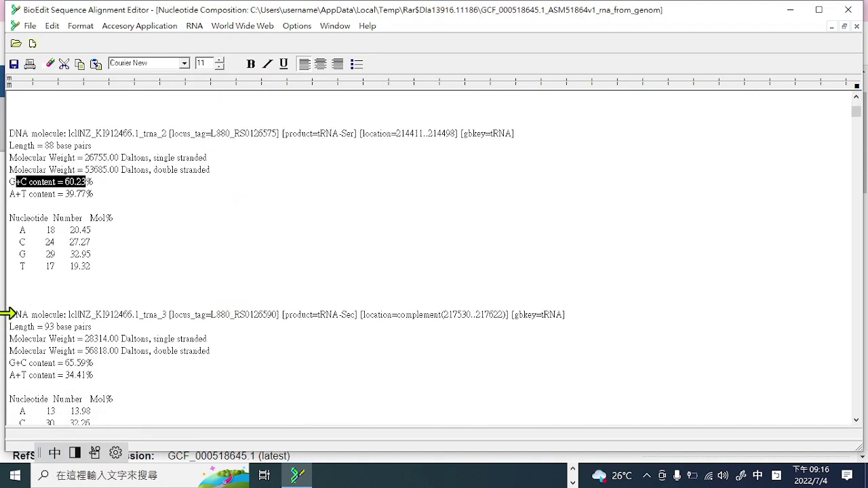
{"action": "left_click_drag", "start_coordinate": [11, 315], "coordinate": [562, 315]}
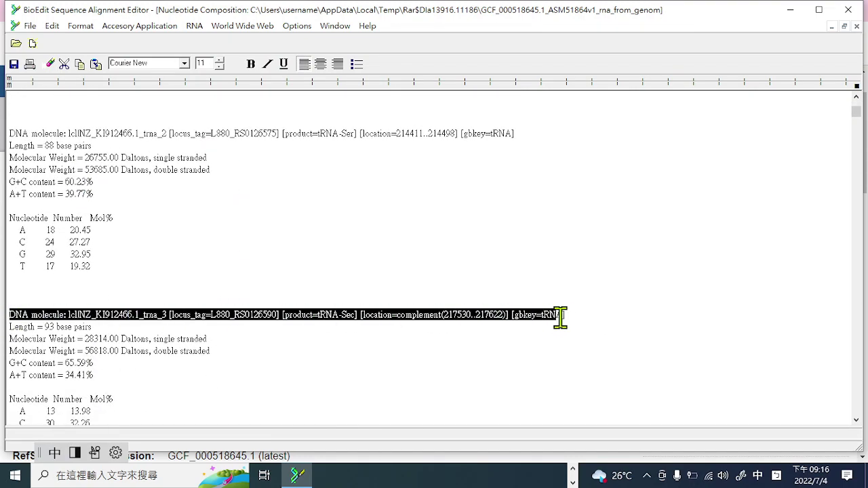
{"action": "scroll", "coordinate": [383, 332], "scroll_direction": "down", "scroll_amount": 1}
{"action": "scroll", "coordinate": [383, 332], "scroll_direction": "down", "scroll_amount": 1}
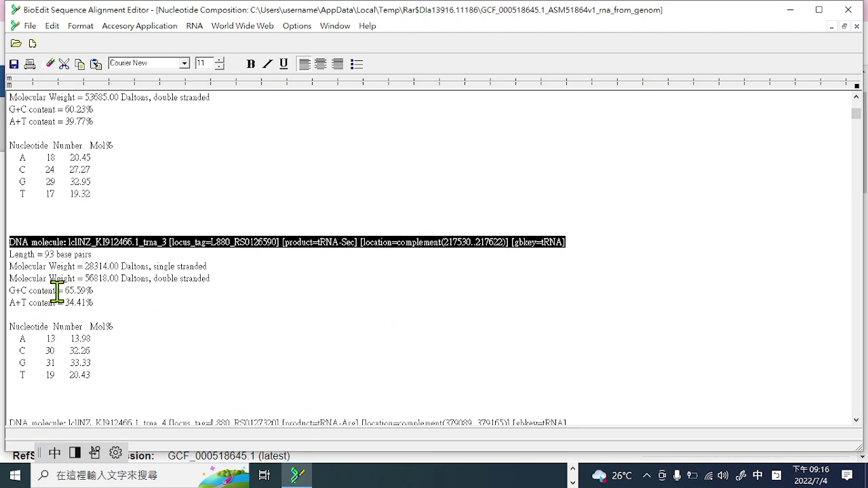
{"action": "left_click_drag", "start_coordinate": [63, 291], "coordinate": [95, 296]}
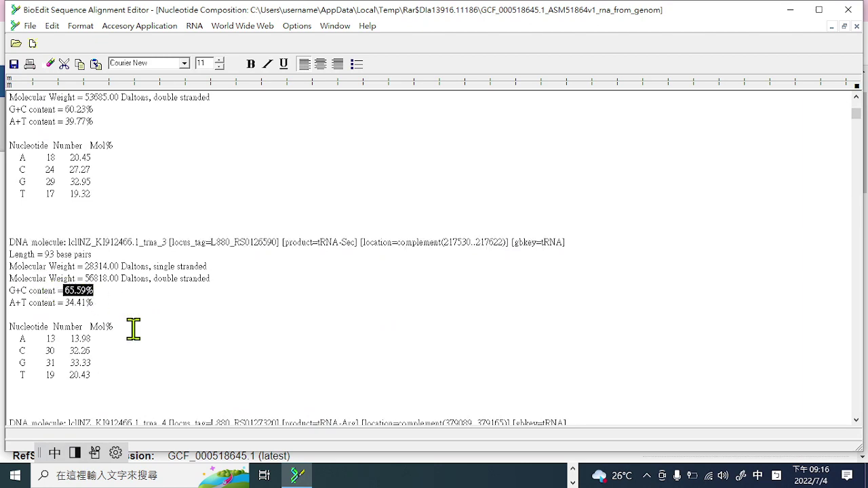
Step: Examine the tRNA-Arg entry in the composition report, highlighting its title line and G+C content
{"action": "scroll", "coordinate": [133, 330], "scroll_direction": "down", "scroll_amount": 3}
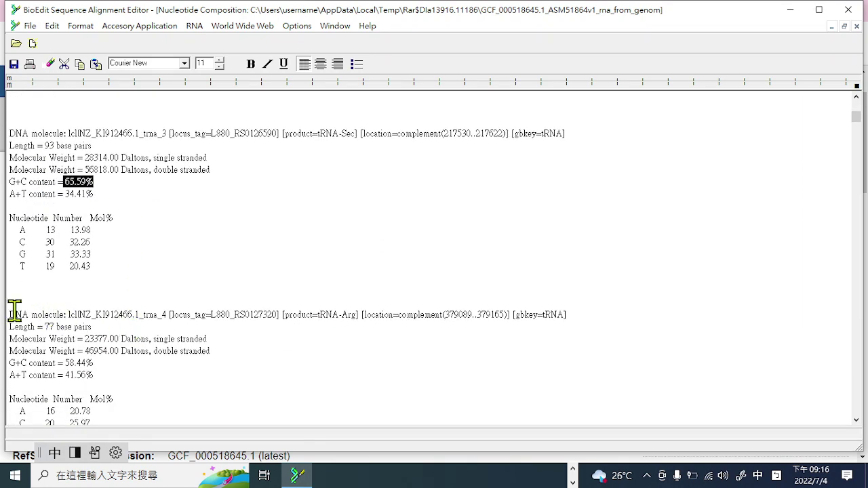
{"action": "left_click_drag", "start_coordinate": [15, 314], "coordinate": [538, 335]}
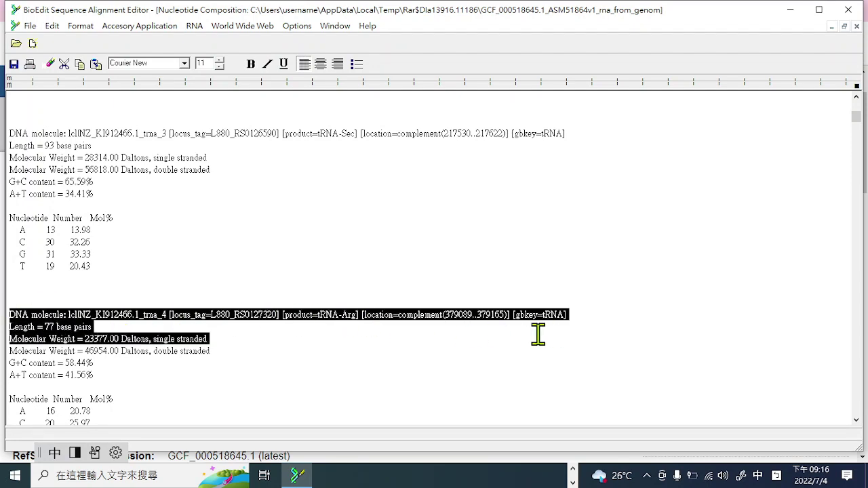
{"action": "left_click_drag", "start_coordinate": [66, 364], "coordinate": [93, 364]}
{"action": "left_click", "coordinate": [198, 386]}
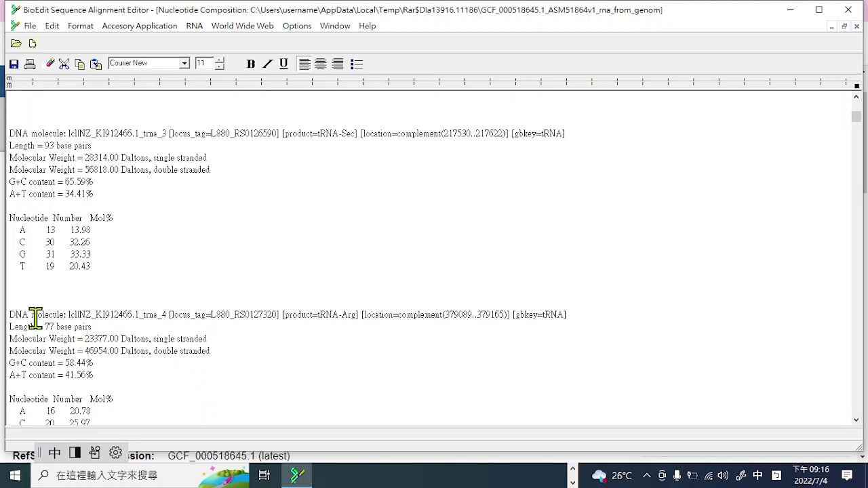
{"action": "left_click", "coordinate": [10, 316]}
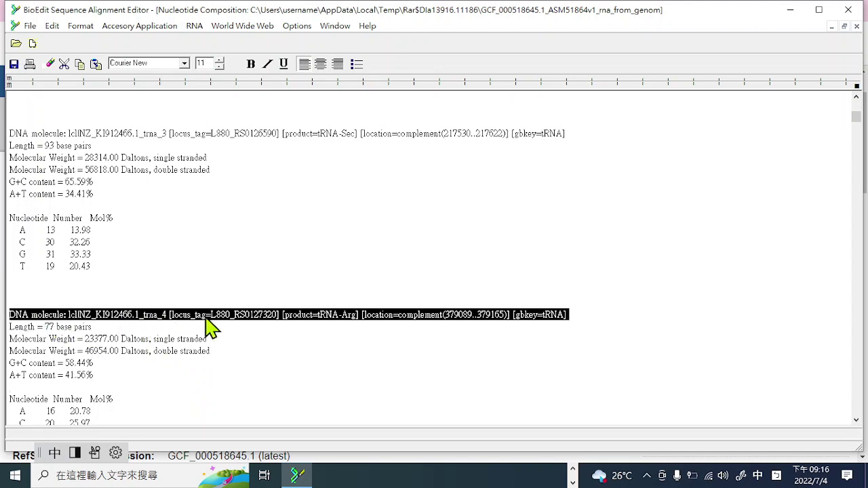
{"action": "left_click_drag", "start_coordinate": [11, 363], "coordinate": [76, 364]}
Step: Select the whole Nucleotide Composition report and copy it to the clipboard
{"action": "scroll", "coordinate": [203, 397], "scroll_direction": "up", "scroll_amount": 9}
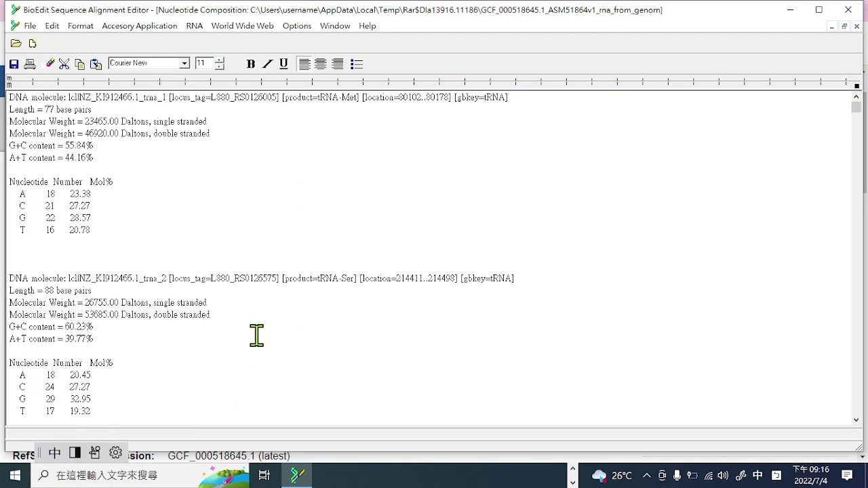
{"action": "left_click", "coordinate": [53, 27]}
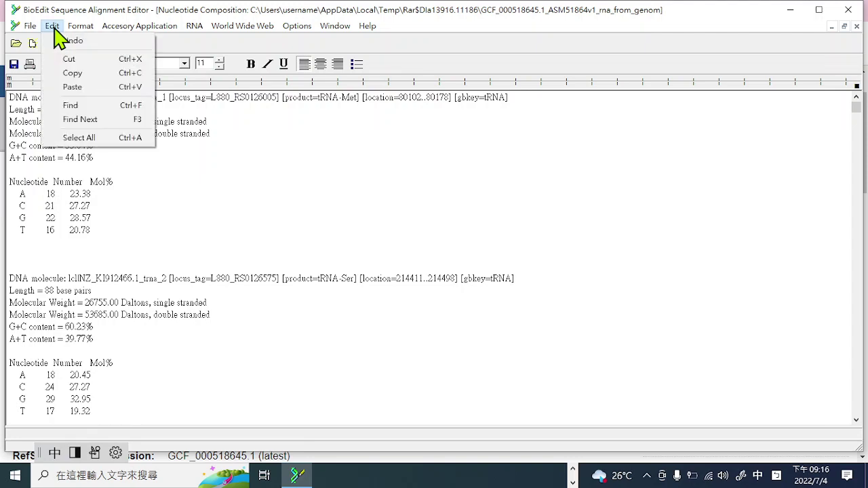
{"action": "left_click", "coordinate": [78, 138]}
{"action": "left_click", "coordinate": [53, 27]}
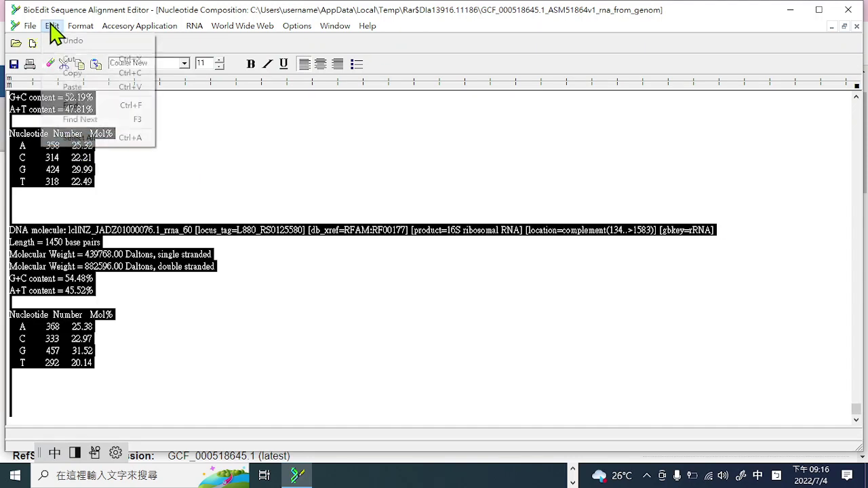
{"action": "left_click", "coordinate": [79, 73]}
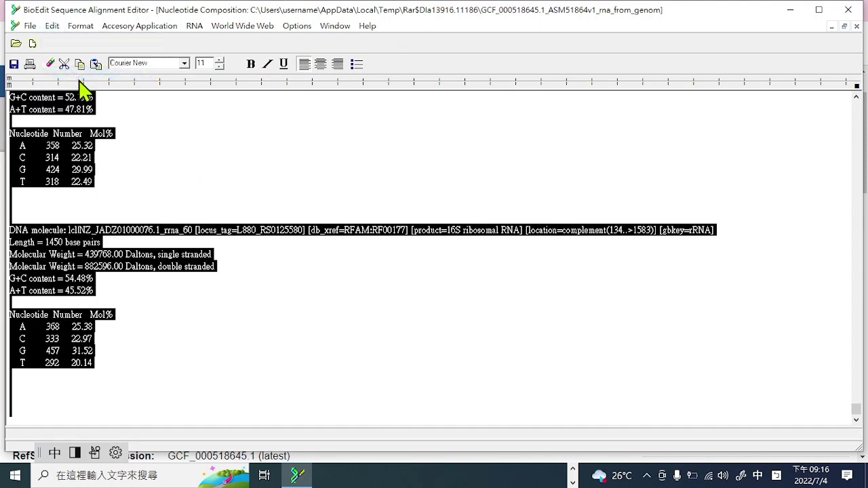
Step: Minimize BioEdit and close both archive windows left open over the NCBI assembly page
{"action": "left_click", "coordinate": [791, 10]}
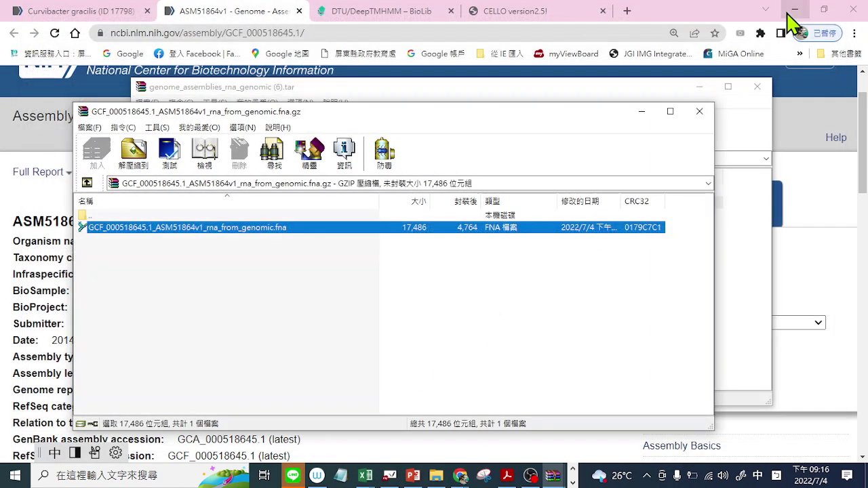
{"action": "left_click", "coordinate": [705, 114]}
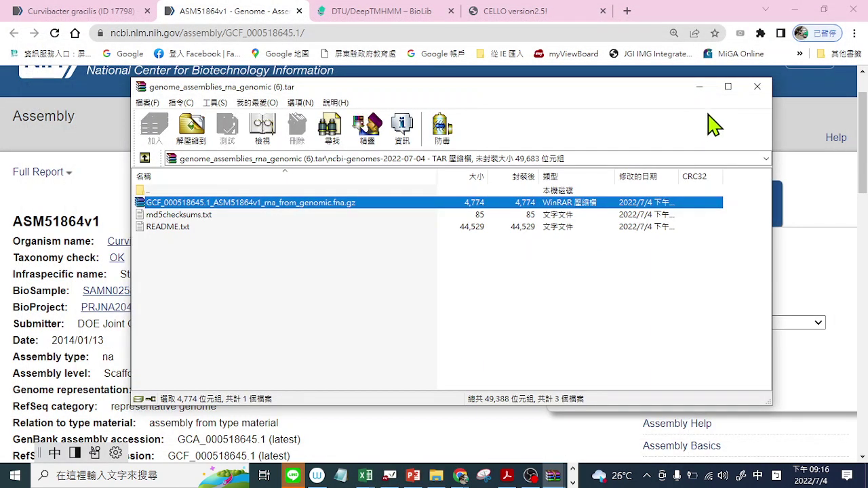
{"action": "left_click", "coordinate": [757, 87]}
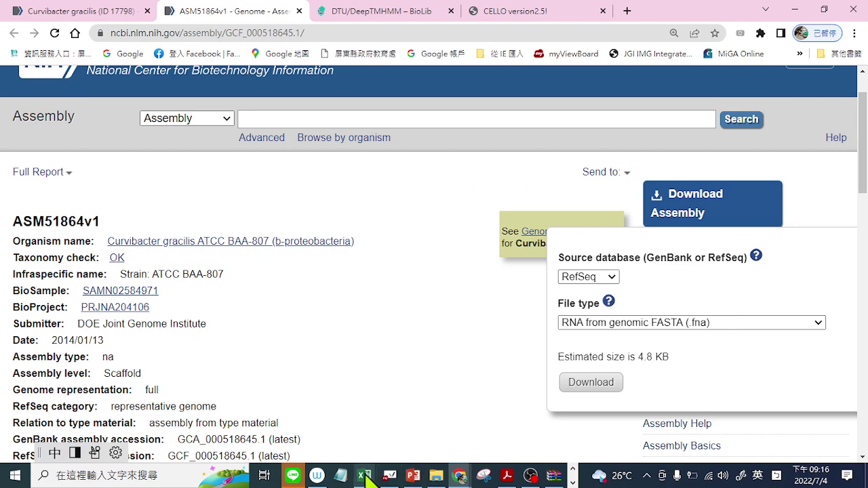
Step: Switch to the open Hot01LAB workbook in Excel and create a new blank workbook from there
{"action": "mouse_move", "coordinate": [366, 477]}
{"action": "left_click", "coordinate": [494, 392]}
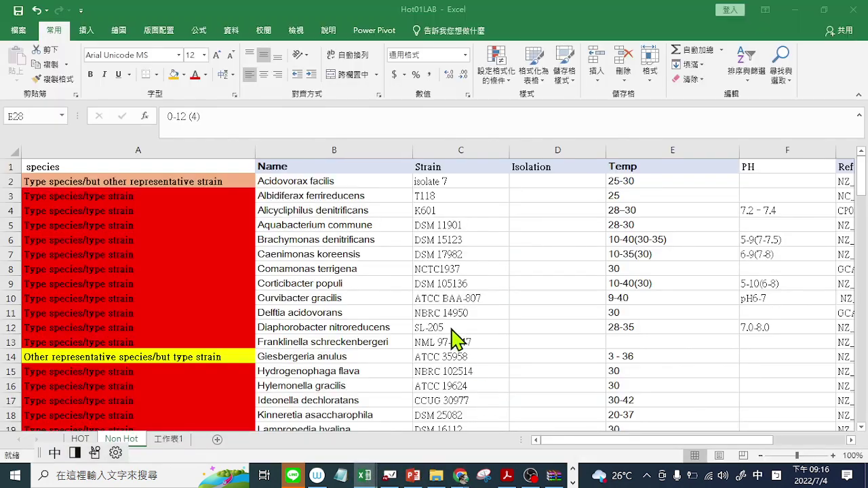
{"action": "left_click", "coordinate": [18, 30]}
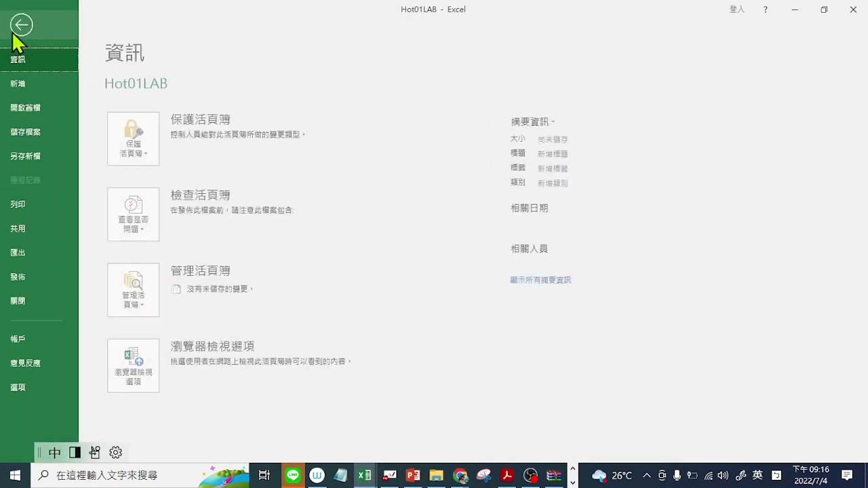
{"action": "left_click", "coordinate": [25, 87]}
{"action": "left_click", "coordinate": [171, 172]}
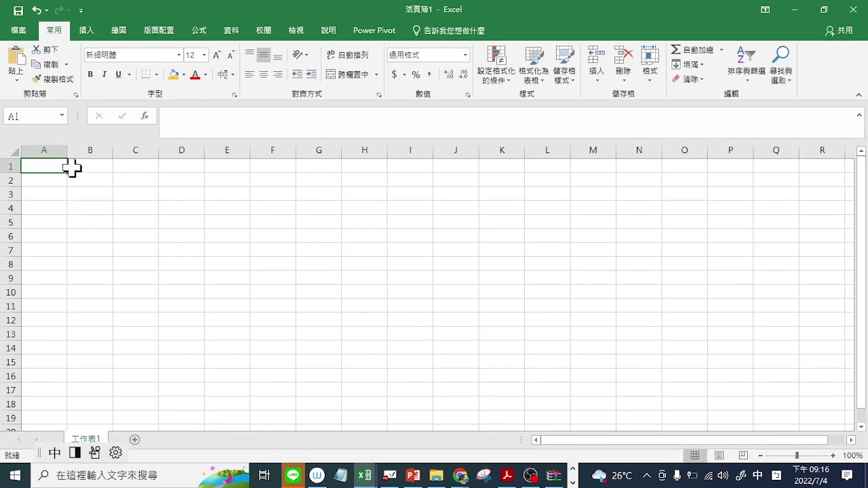
Step: Paste the copied composition report into cell A1 and widen column A to nearly fit the title lines
{"action": "right_click", "coordinate": [40, 167]}
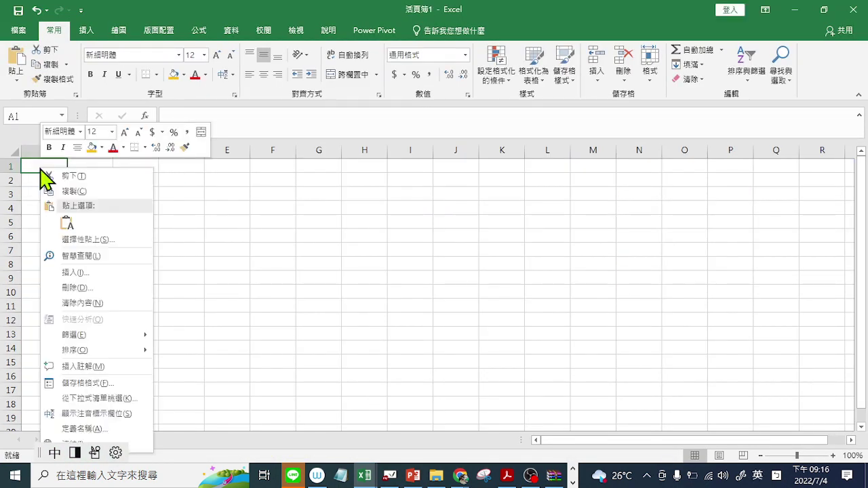
{"action": "left_click", "coordinate": [55, 218]}
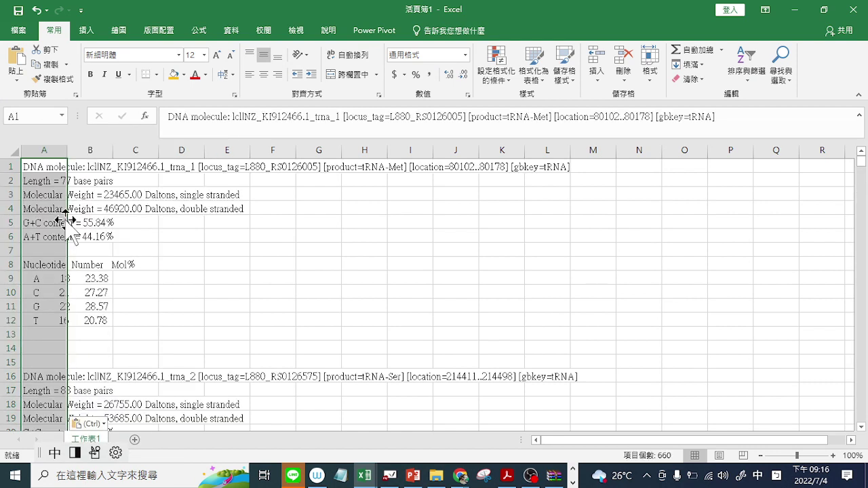
{"action": "left_click_drag", "start_coordinate": [66, 154], "coordinate": [553, 164]}
{"action": "left_click", "coordinate": [527, 250]}
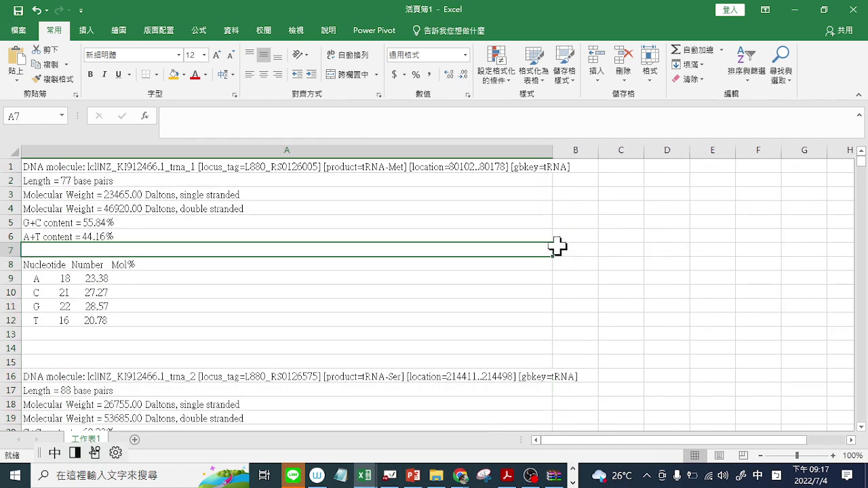
Step: Fill the tRNA-Met title in cell A1 with gold and its G+C content in cell A5 with yellow
{"action": "left_click", "coordinate": [55, 167]}
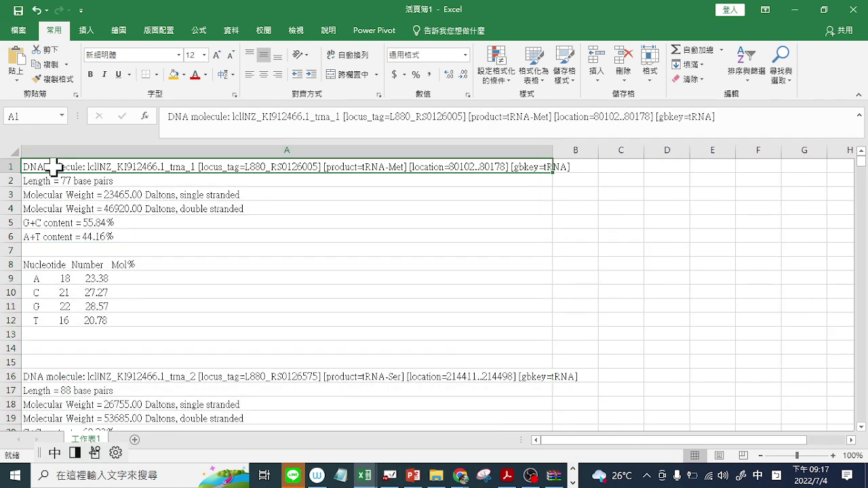
{"action": "left_click", "coordinate": [174, 75]}
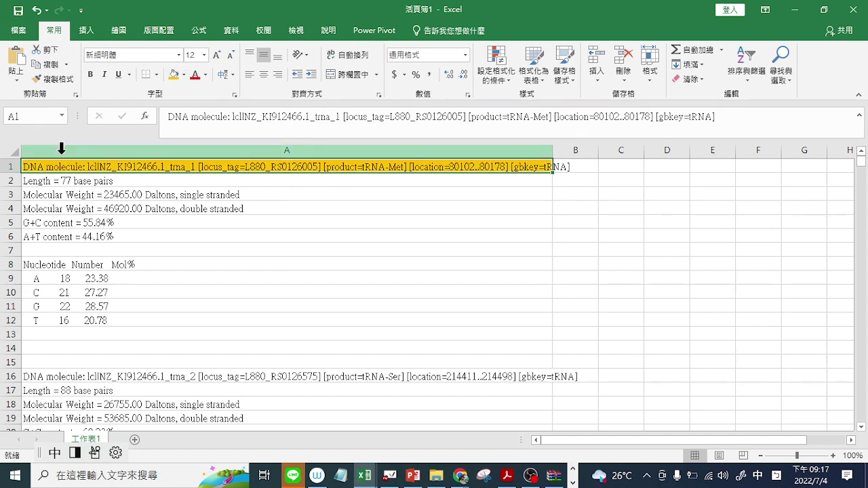
{"action": "left_click", "coordinate": [66, 219]}
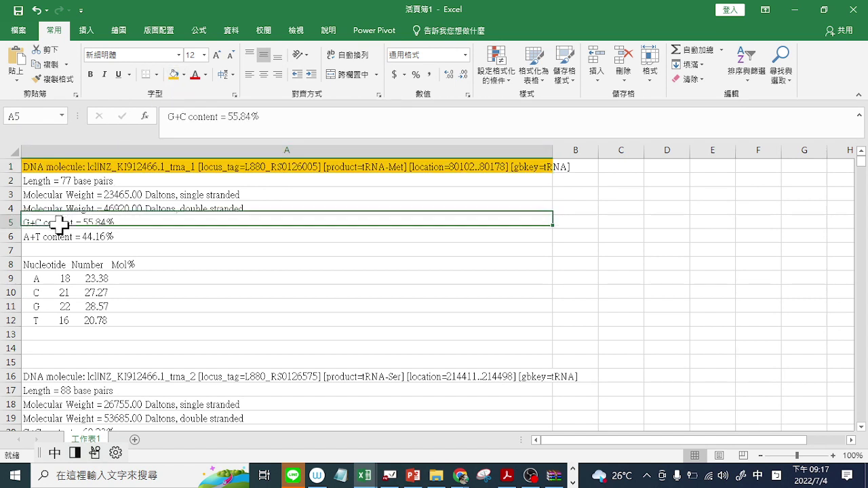
{"action": "left_click", "coordinate": [184, 74]}
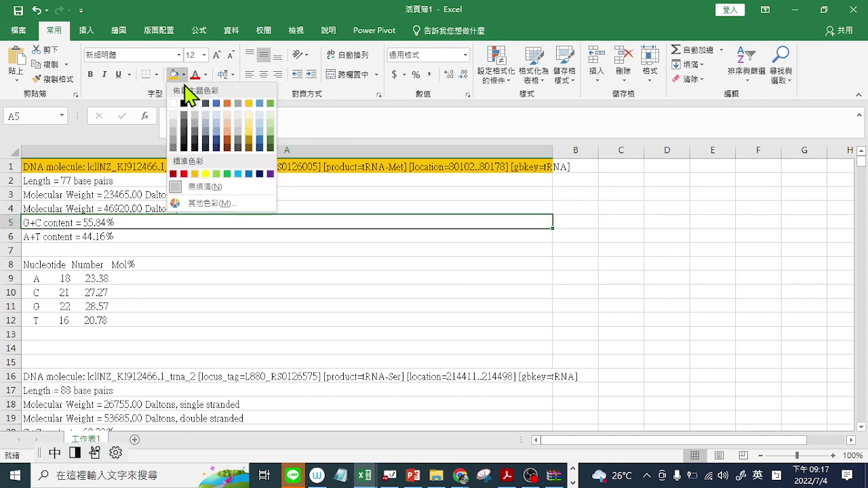
{"action": "left_click", "coordinate": [205, 175]}
Step: Fill the tRNA-Ser title in cell A16 with the gold theme colour
{"action": "left_click", "coordinate": [63, 379]}
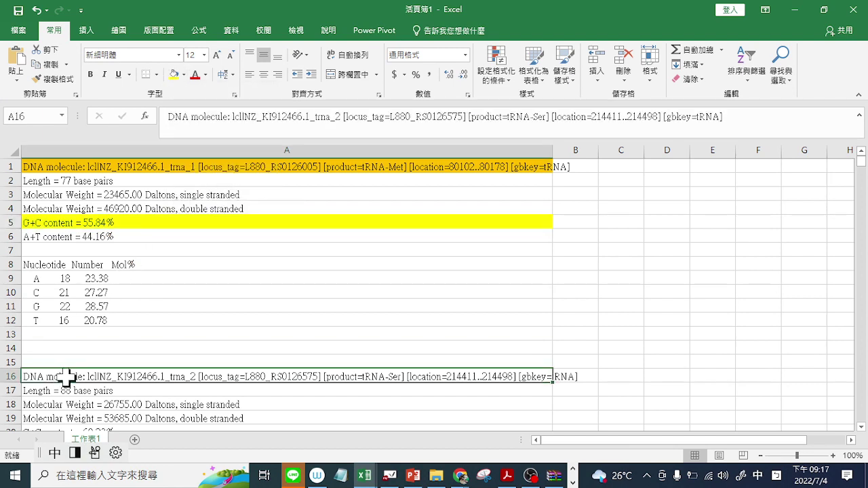
{"action": "left_click", "coordinate": [184, 75]}
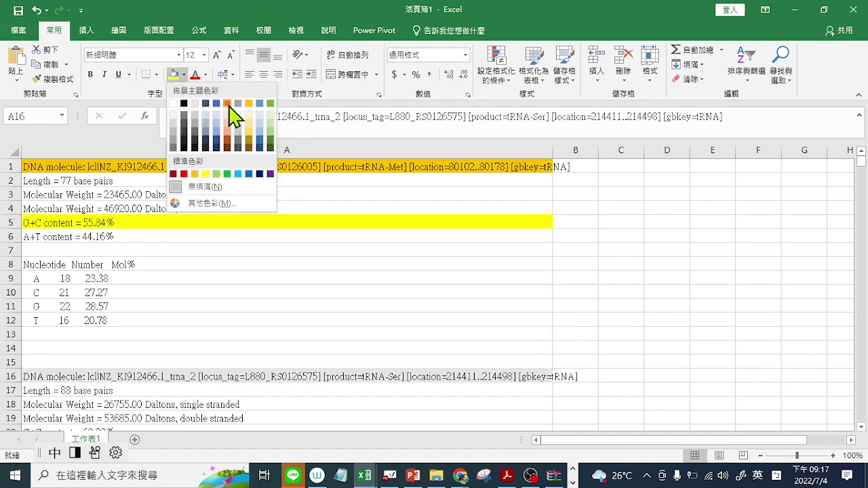
{"action": "left_click", "coordinate": [249, 104]}
{"action": "scroll", "coordinate": [230, 169], "scroll_direction": "down", "scroll_amount": 2}
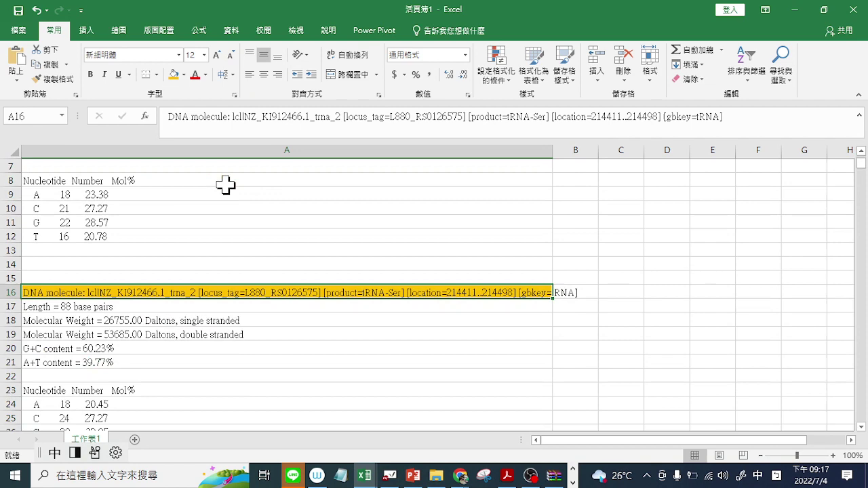
Step: Highlight the second record's G+C content cell, A20, with a yellow fill
{"action": "left_click", "coordinate": [75, 350]}
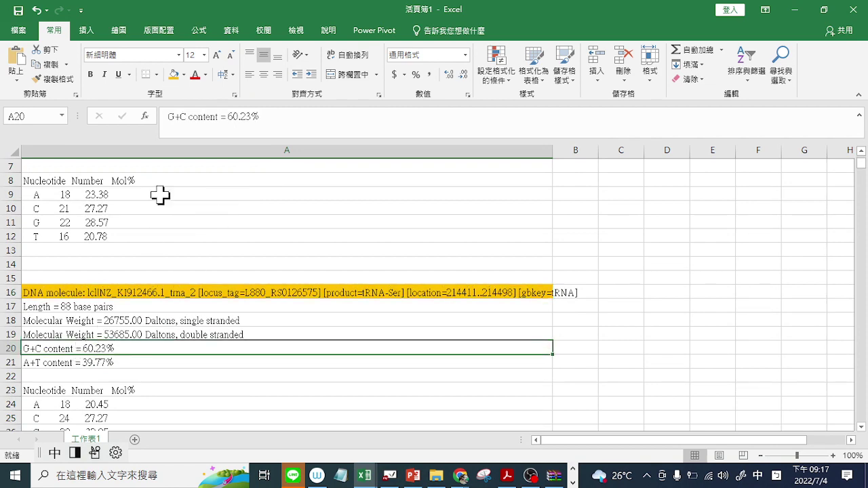
{"action": "left_click", "coordinate": [184, 74]}
{"action": "left_click", "coordinate": [206, 176]}
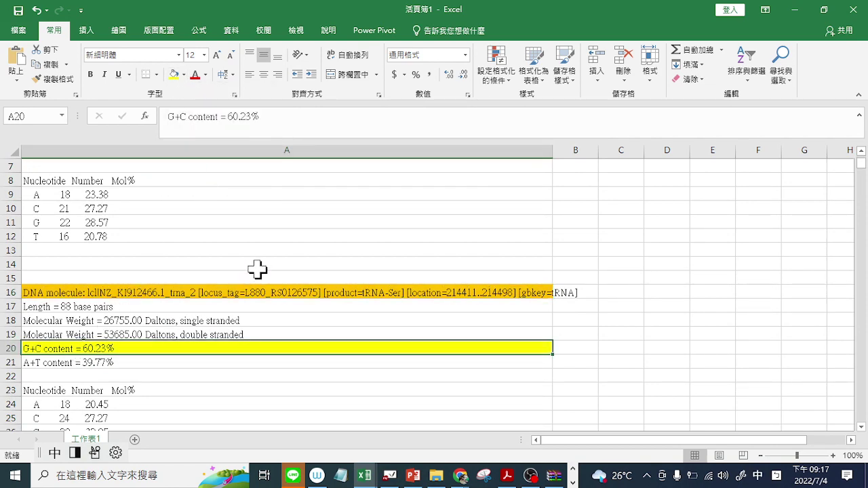
Step: Add a filter to column A and show only the rows whose text begins with "DNA"
{"action": "scroll", "coordinate": [261, 268], "scroll_direction": "up", "scroll_amount": 2}
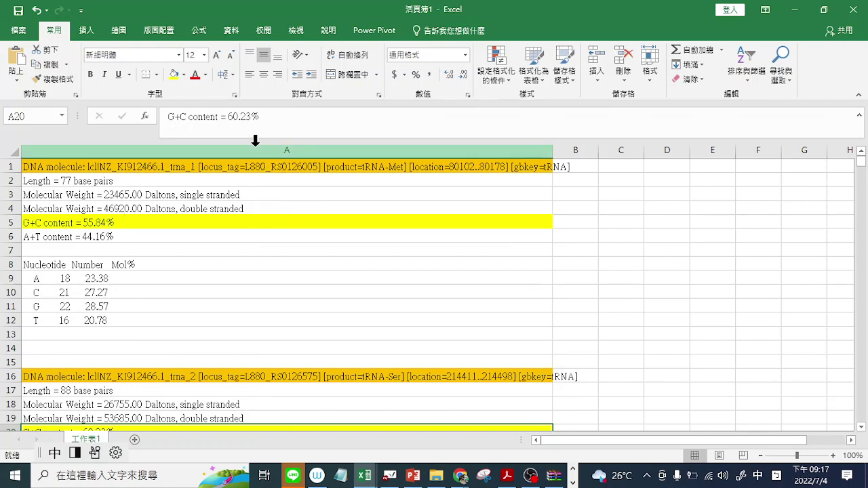
{"action": "left_click", "coordinate": [255, 141]}
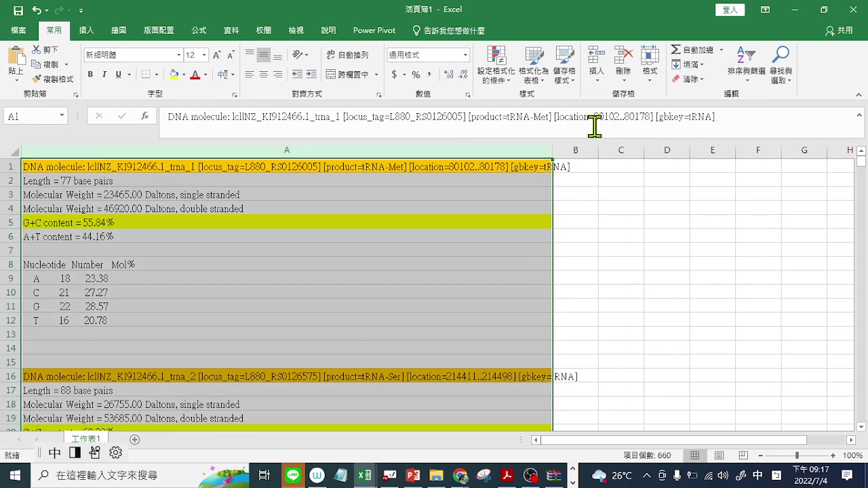
{"action": "left_click", "coordinate": [746, 74]}
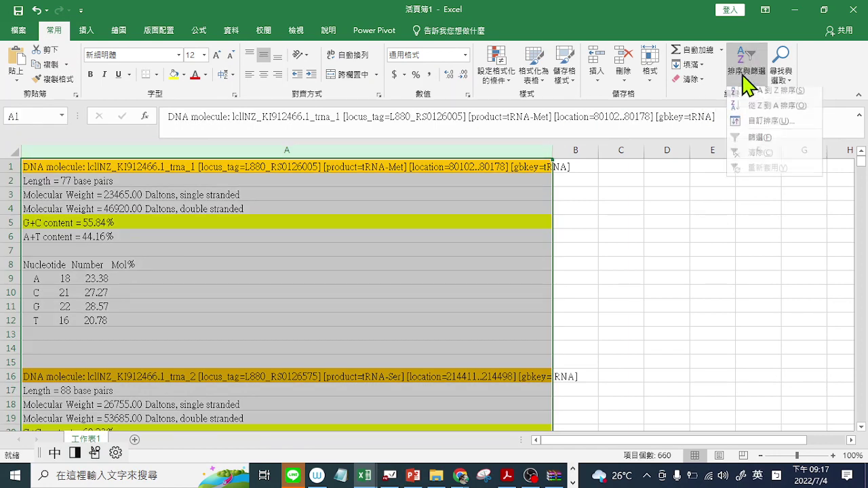
{"action": "left_click", "coordinate": [756, 142]}
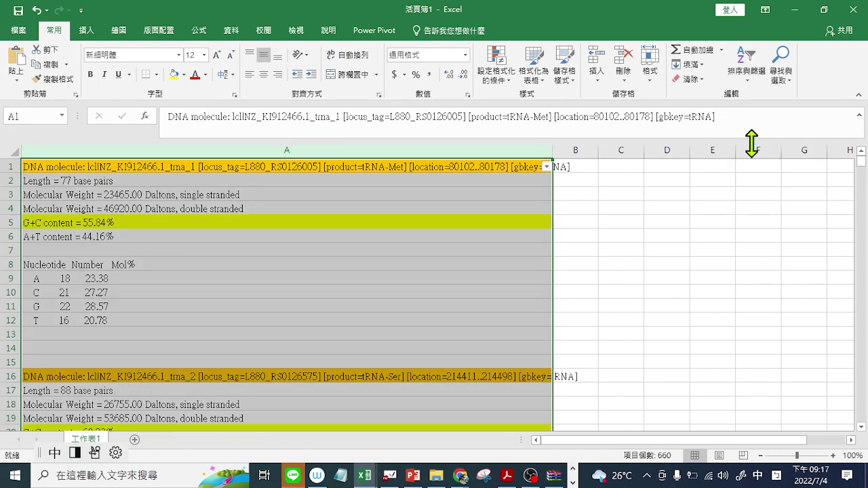
{"action": "left_click", "coordinate": [547, 167]}
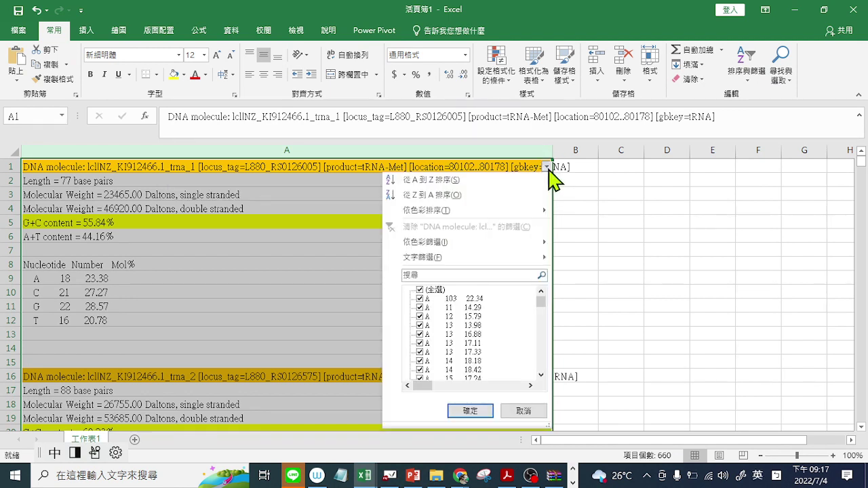
{"action": "mouse_move", "coordinate": [467, 262]}
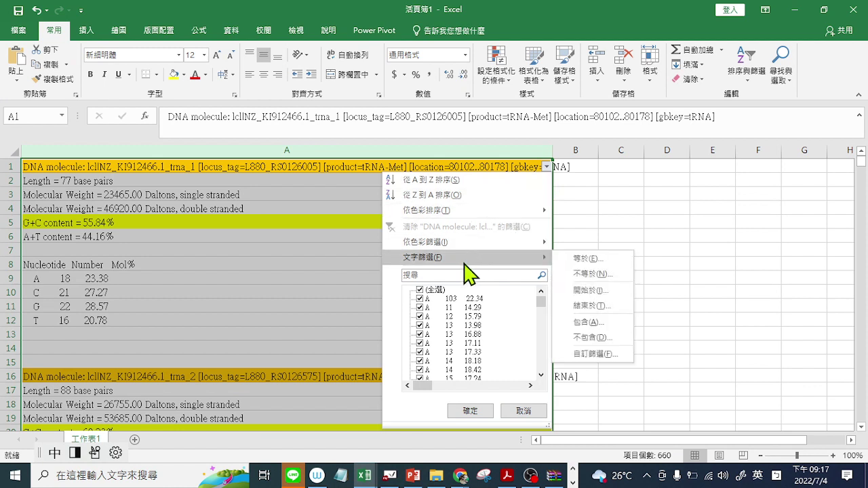
{"action": "left_click", "coordinate": [582, 291]}
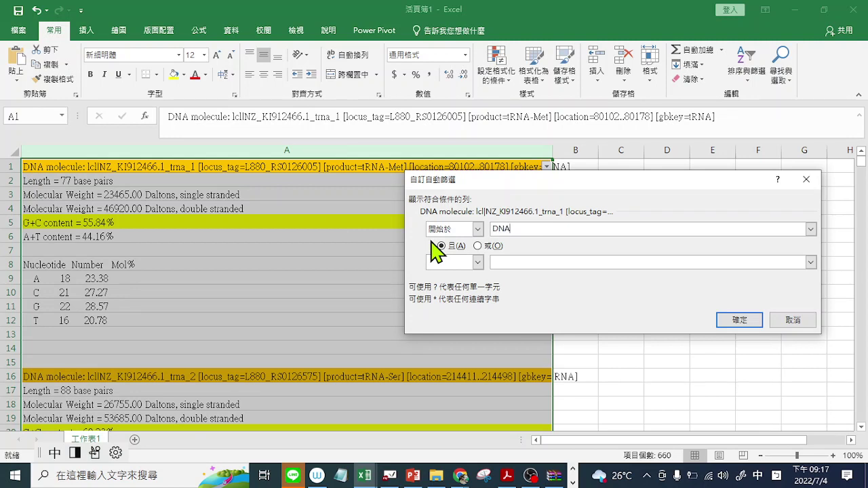
{"action": "left_click", "coordinate": [748, 322]}
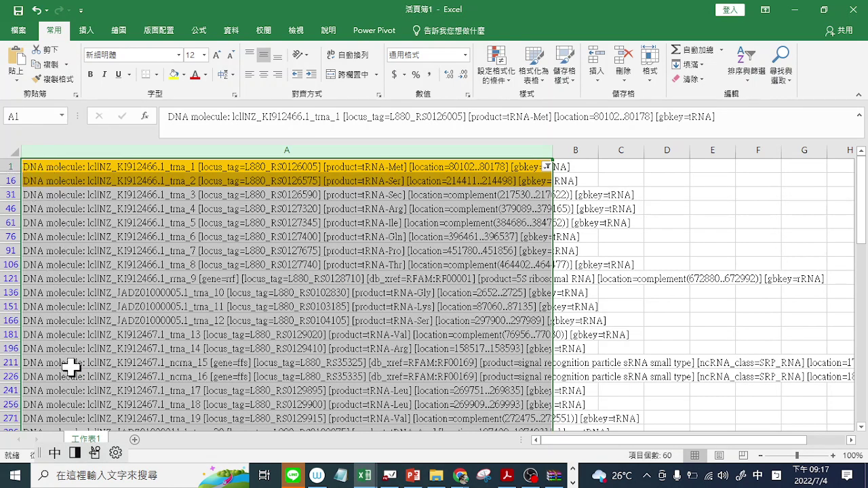
Step: Copy all the filtered DNA molecule title rows in column A, from A1 to A886
{"action": "left_click", "coordinate": [142, 167]}
{"action": "scroll", "coordinate": [252, 224], "scroll_direction": "down", "scroll_amount": 5}
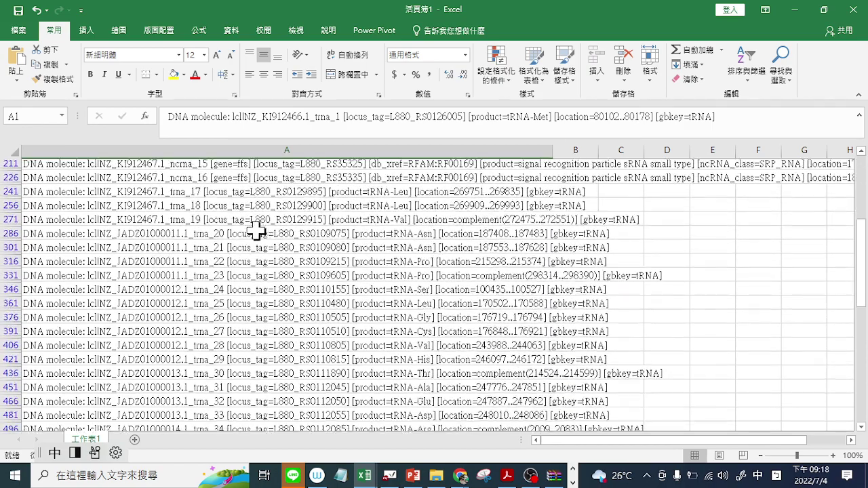
{"action": "scroll", "coordinate": [256, 230], "scroll_direction": "down", "scroll_amount": 1}
{"action": "left_click_drag", "start_coordinate": [861, 304], "coordinate": [865, 415]}
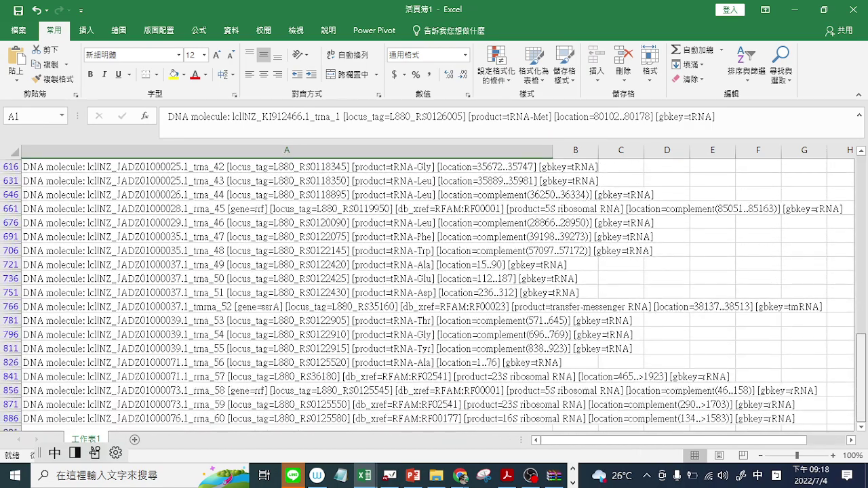
{"action": "left_click", "coordinate": [59, 419], "text": "shift"}
{"action": "right_click", "coordinate": [145, 275]}
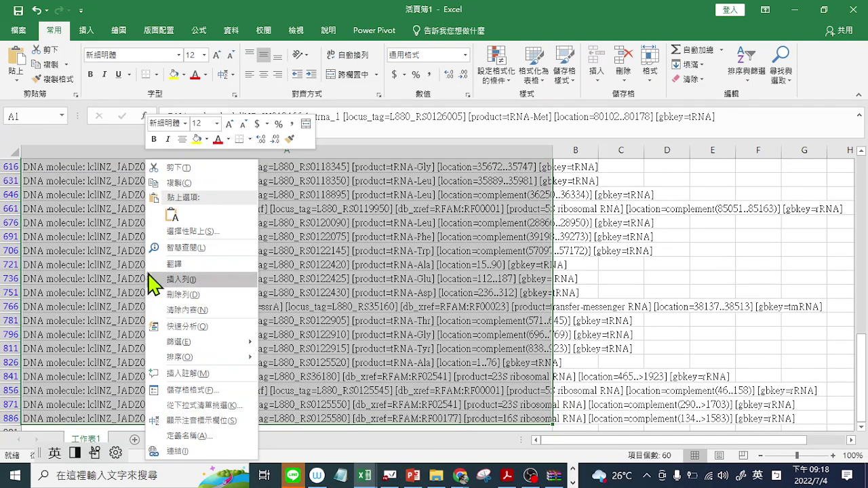
{"action": "left_click", "coordinate": [180, 183]}
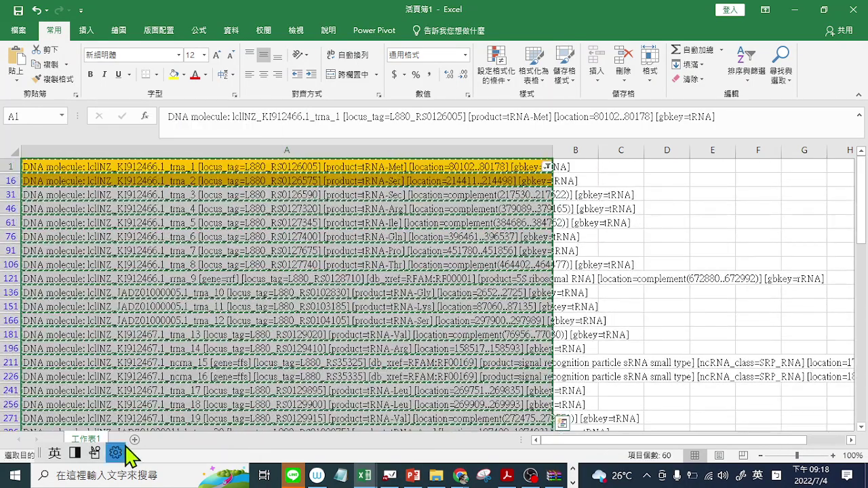
Step: Add a new worksheet and paste the copied DNA molecule titles as values starting at cell F1
{"action": "left_click", "coordinate": [134, 440]}
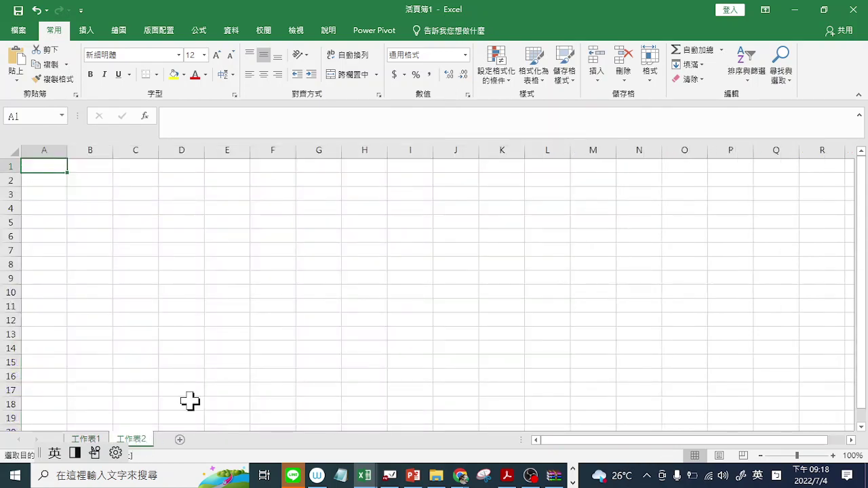
{"action": "left_click", "coordinate": [276, 165]}
{"action": "right_click", "coordinate": [276, 165]}
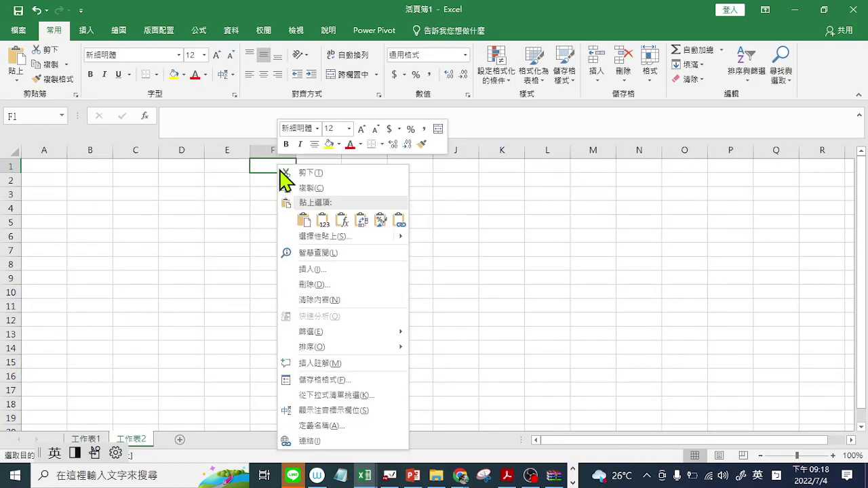
{"action": "left_click", "coordinate": [323, 223]}
Step: Widen column F to fit most of the long DNA molecule titles
{"action": "left_click_drag", "start_coordinate": [296, 150], "coordinate": [847, 156]}
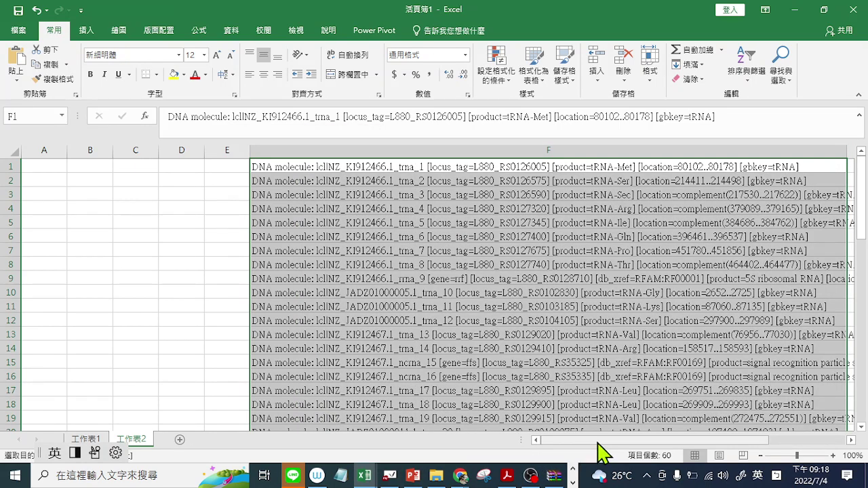
{"action": "scroll", "coordinate": [601, 455], "scroll_direction": "right", "scroll_amount": 3}
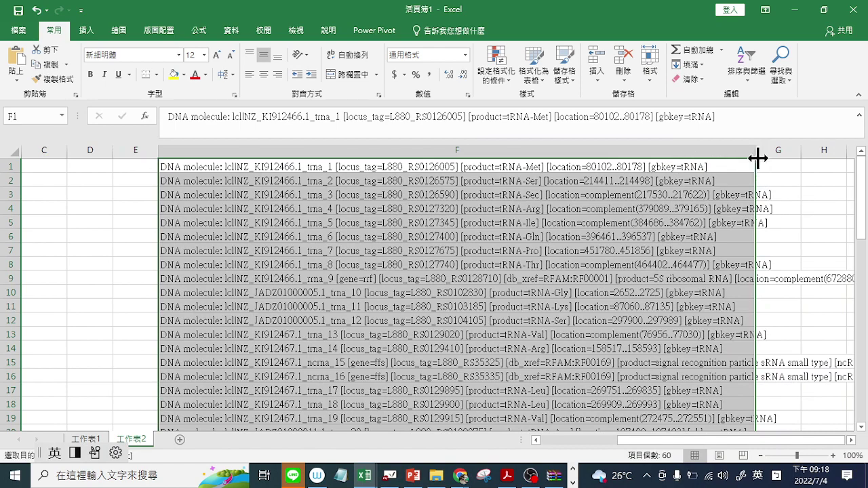
{"action": "left_click_drag", "start_coordinate": [759, 154], "coordinate": [818, 152]}
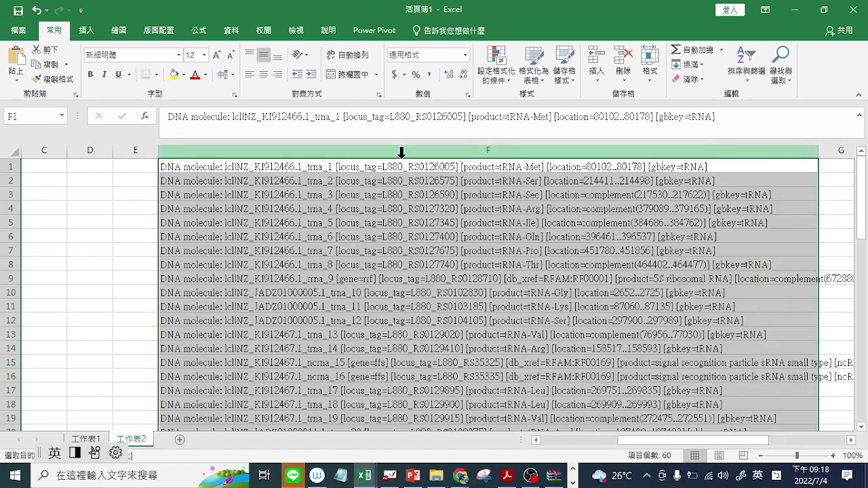
Step: On 工作表1, change the column A text filter to show rows beginning with "G+C"
{"action": "left_click", "coordinate": [81, 440]}
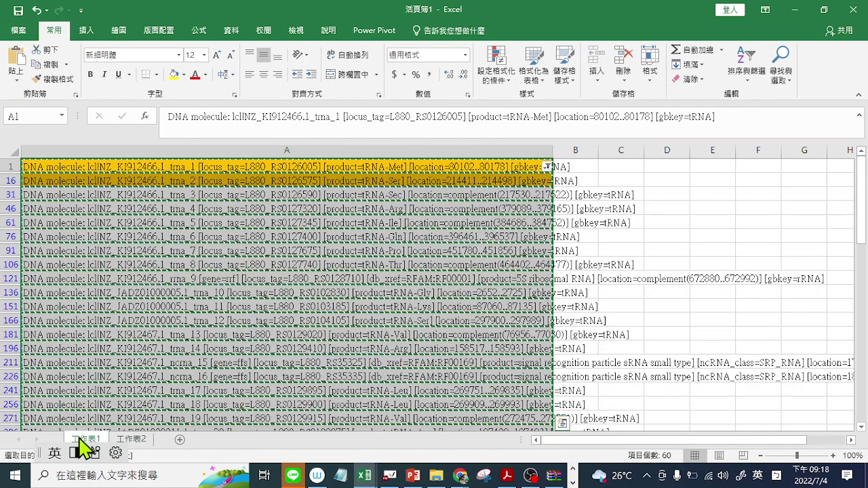
{"action": "left_click", "coordinate": [548, 167]}
{"action": "mouse_move", "coordinate": [475, 258]}
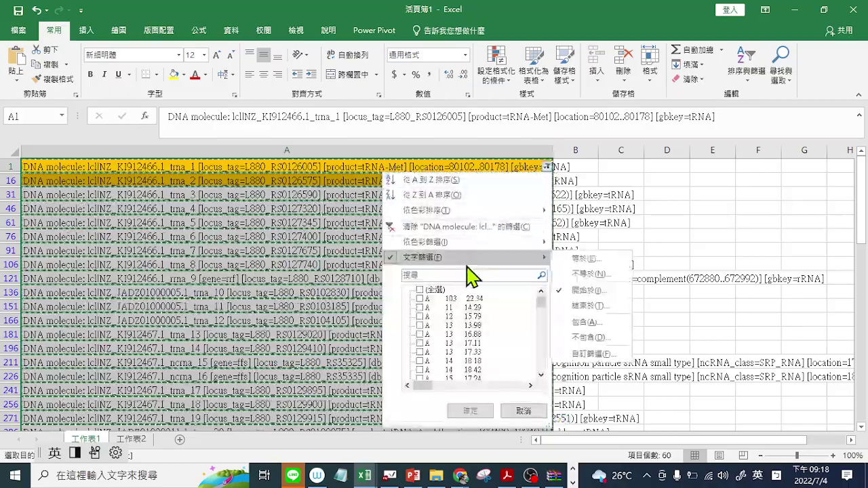
{"action": "left_click", "coordinate": [588, 292]}
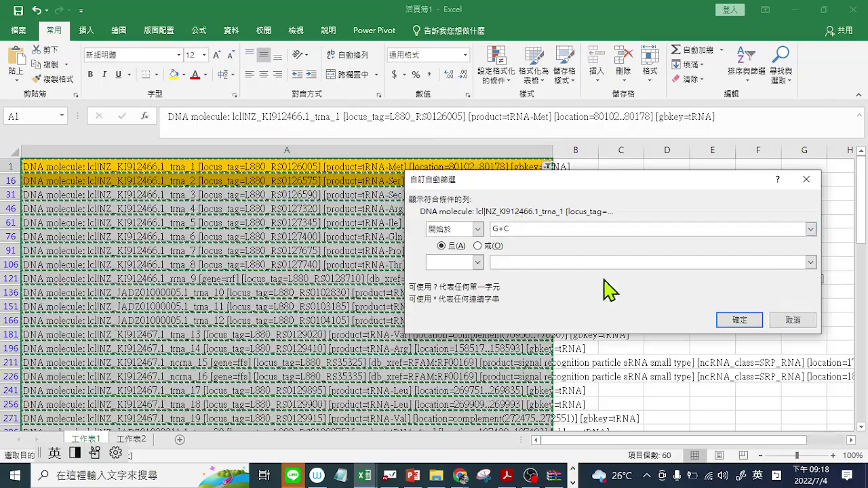
{"action": "left_click", "coordinate": [734, 319]}
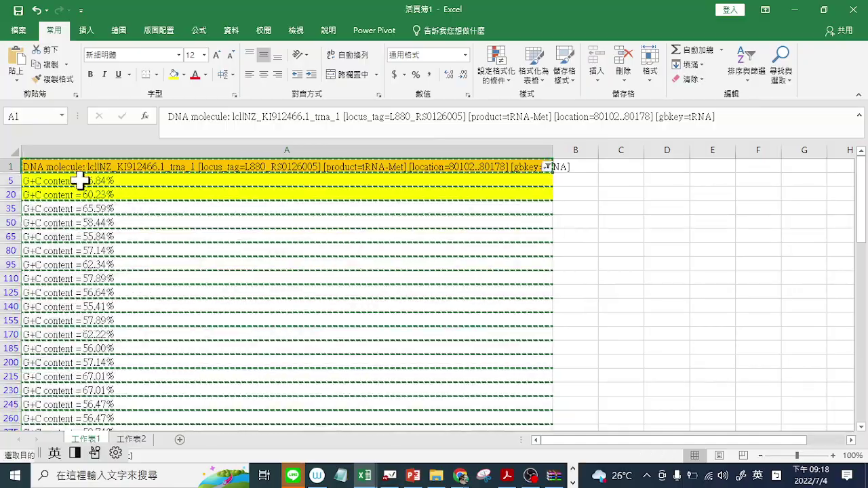
Step: Copy all the filtered G+C content rows in column A, from A5 to A890
{"action": "left_click", "coordinate": [80, 181]}
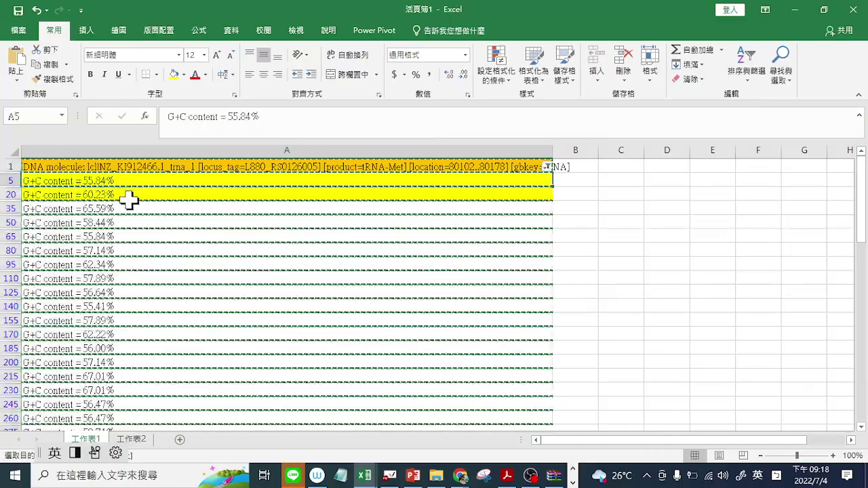
{"action": "scroll", "coordinate": [144, 219], "scroll_direction": "down", "scroll_amount": 10}
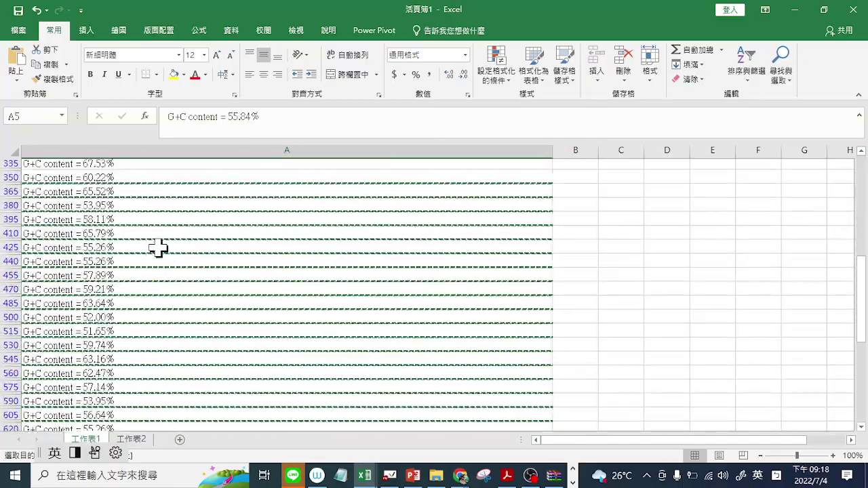
{"action": "scroll", "coordinate": [158, 248], "scroll_direction": "down", "scroll_amount": 3}
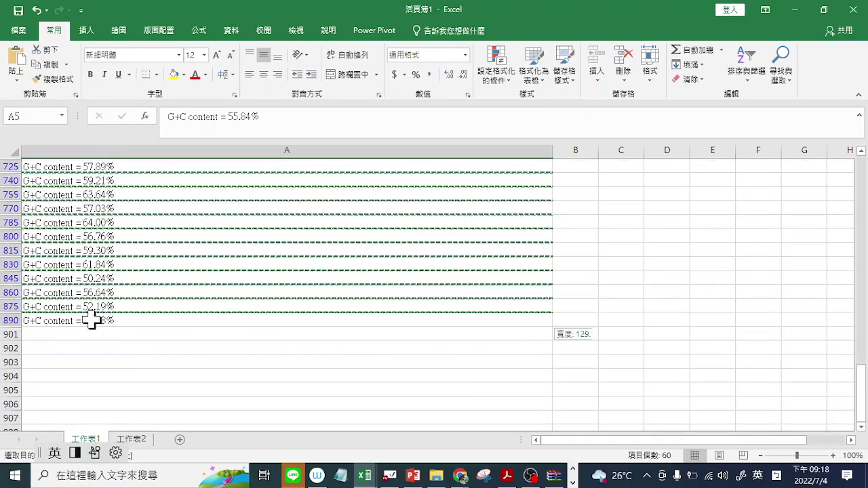
{"action": "right_click", "coordinate": [95, 265]}
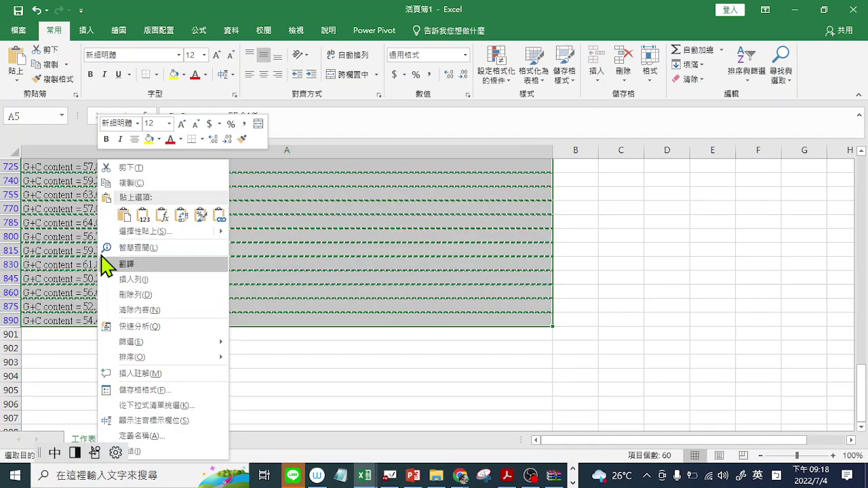
{"action": "left_click", "coordinate": [131, 188]}
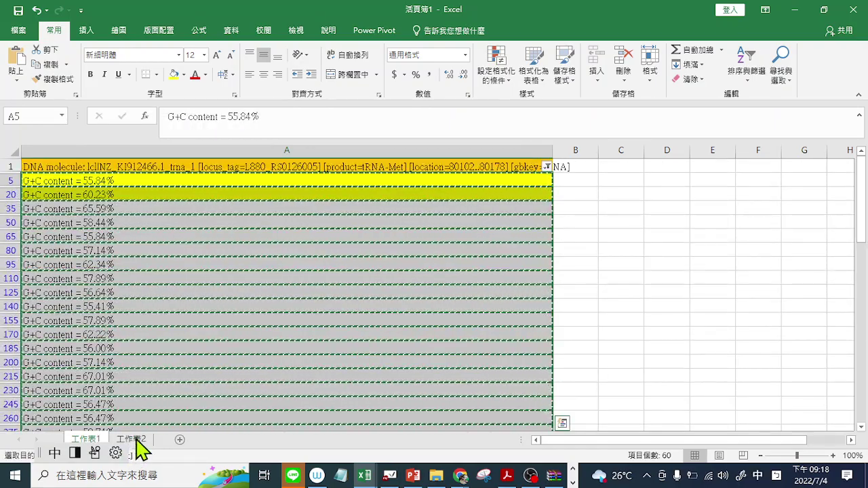
Step: Paste the copied G+C content rows as formulas into 工作表2 starting at cell G1, beside the DNA molecule titles
{"action": "left_click", "coordinate": [135, 440]}
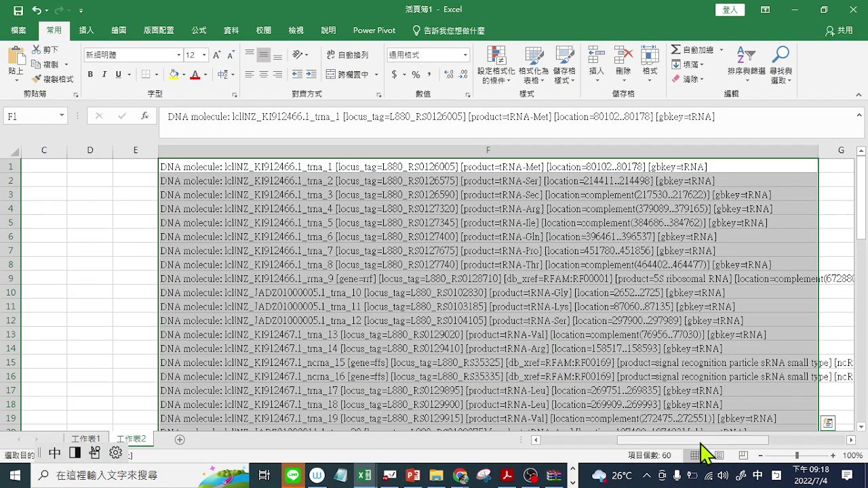
{"action": "left_click_drag", "start_coordinate": [701, 445], "coordinate": [810, 445]}
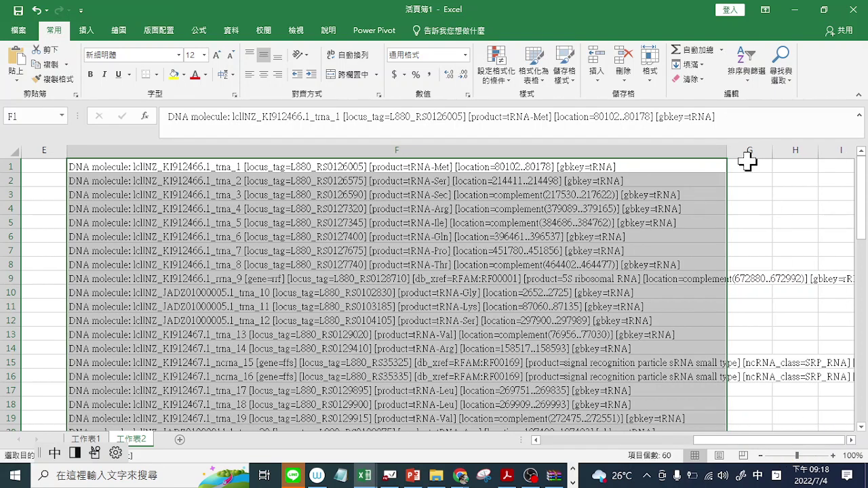
{"action": "left_click", "coordinate": [747, 160]}
{"action": "right_click", "coordinate": [747, 161]}
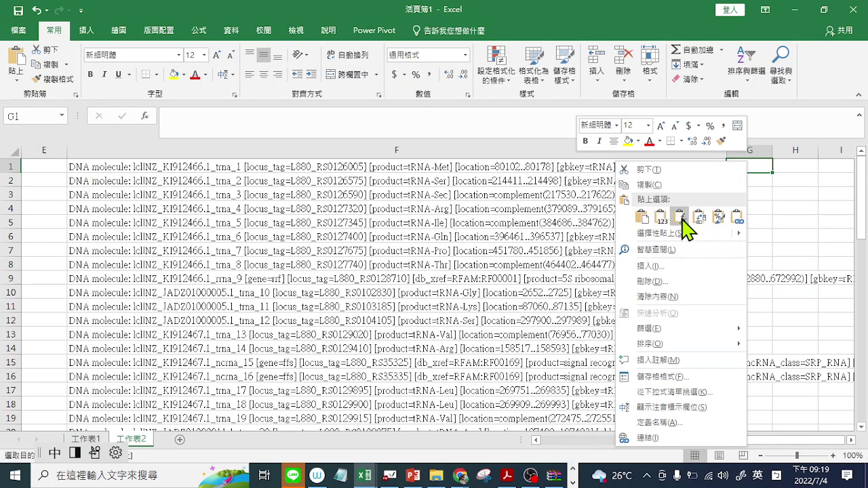
{"action": "left_click", "coordinate": [680, 217]}
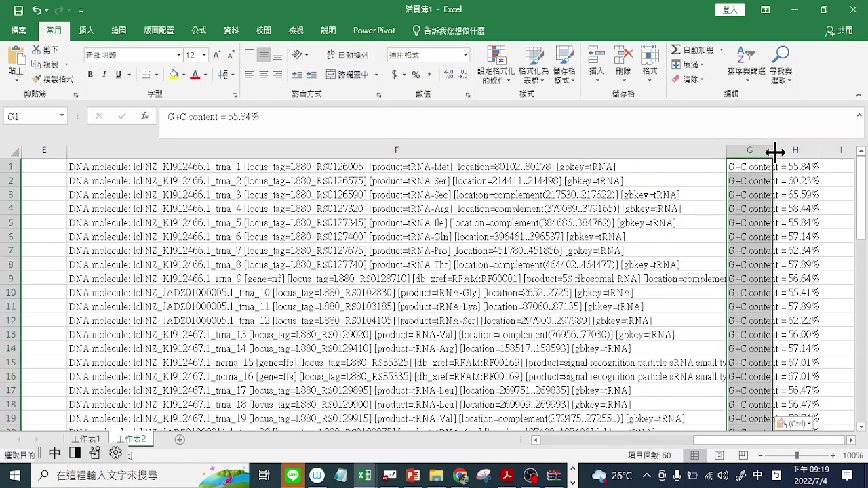
Step: Widen column G to fit the G+C content text and check its first entry against the title in F1
{"action": "left_click_drag", "start_coordinate": [774, 151], "coordinate": [855, 150]}
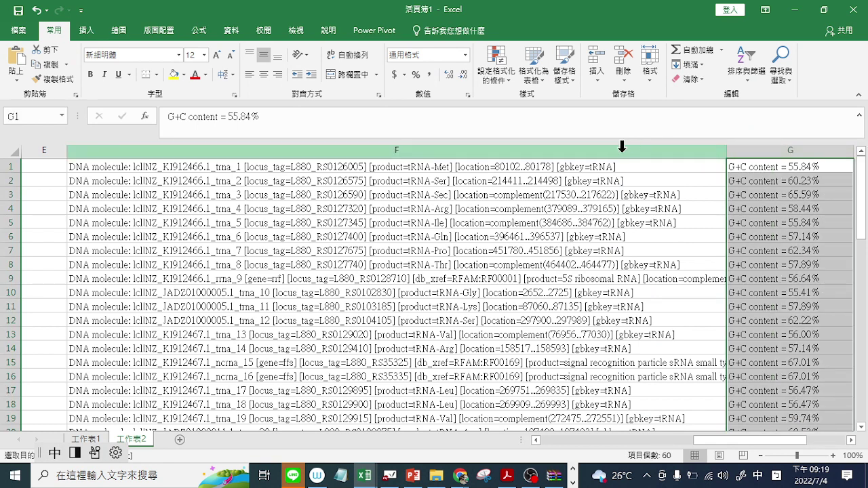
{"action": "left_click", "coordinate": [560, 167]}
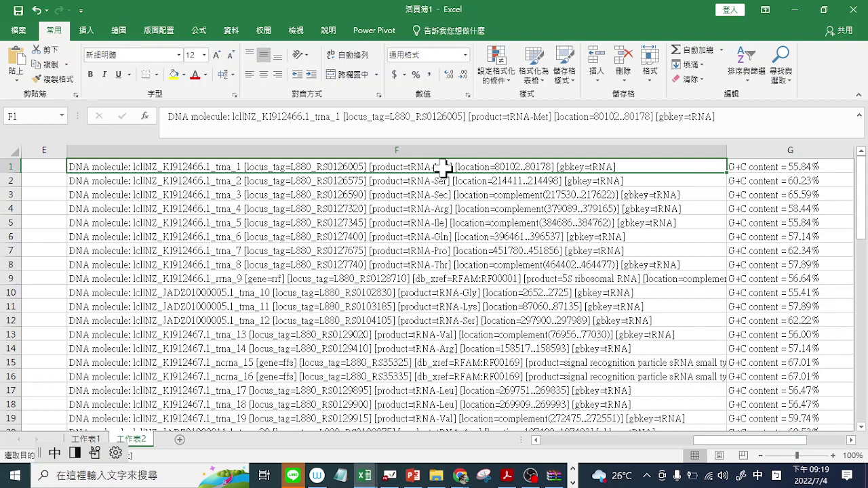
{"action": "left_click", "coordinate": [802, 168]}
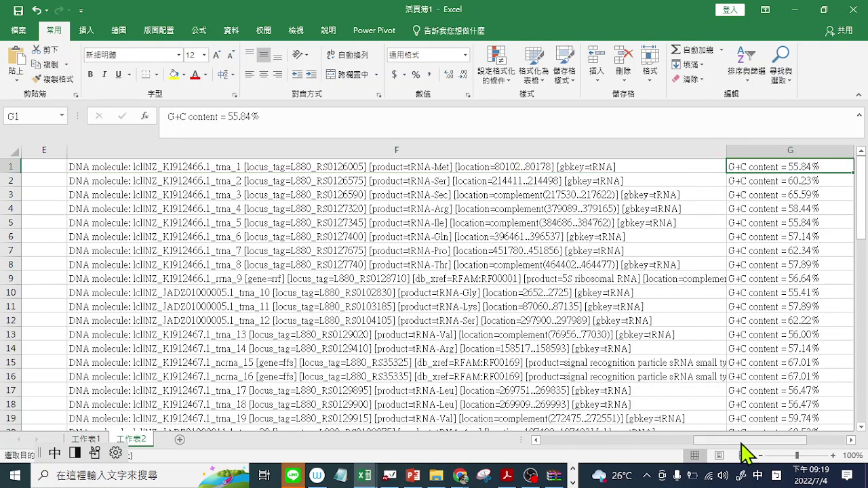
Step: Replace every "G+C content =" on 工作表2 with nothing, leaving only the percentages in column G
{"action": "left_click_drag", "start_coordinate": [742, 441], "coordinate": [776, 444]}
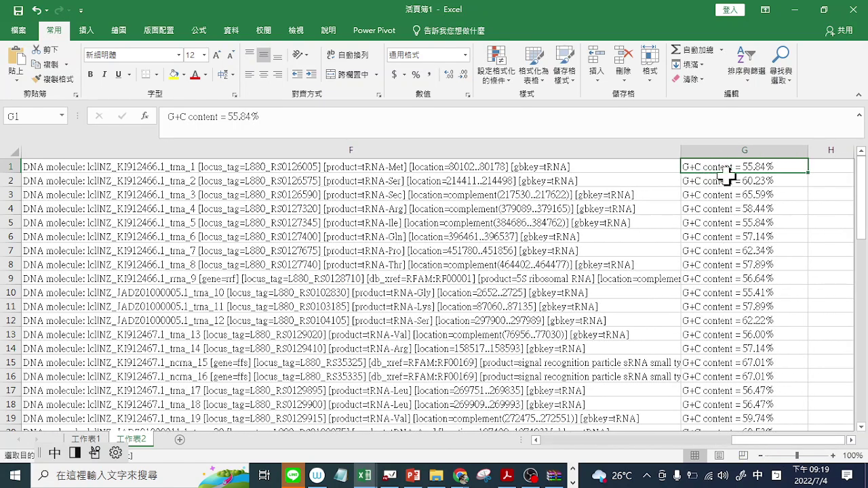
{"action": "left_click", "coordinate": [751, 207]}
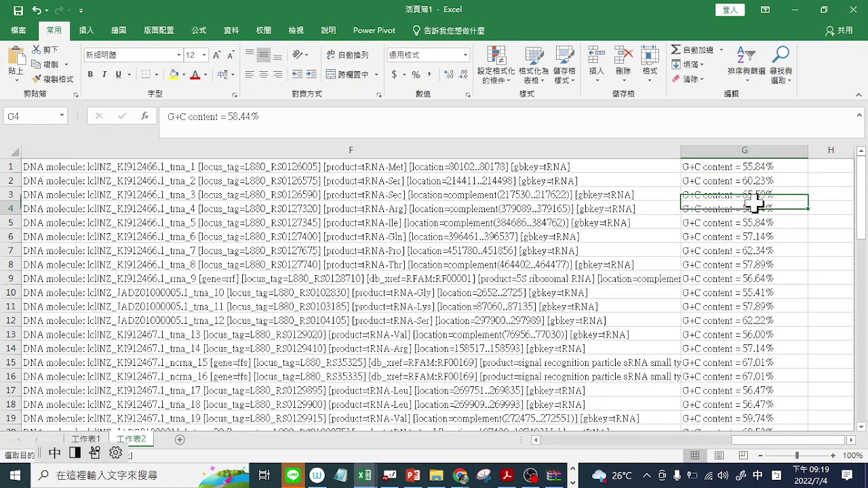
{"action": "left_click", "coordinate": [735, 165]}
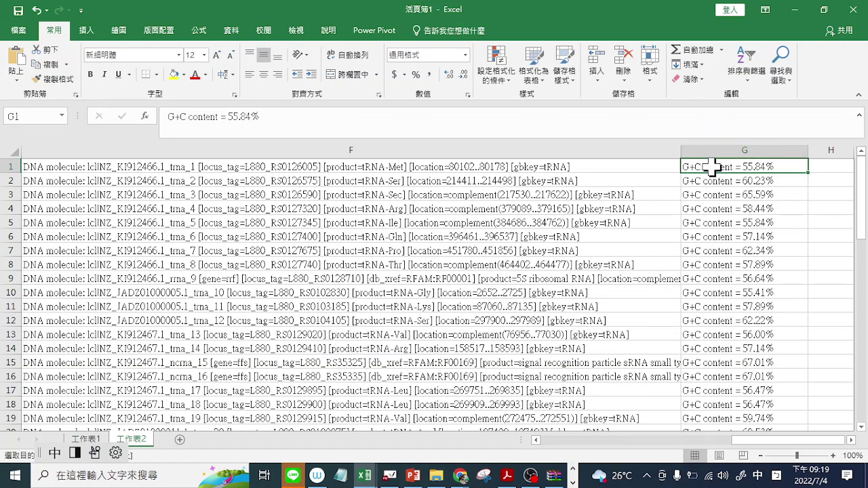
{"action": "left_click", "coordinate": [792, 77]}
{"action": "left_click", "coordinate": [803, 112]}
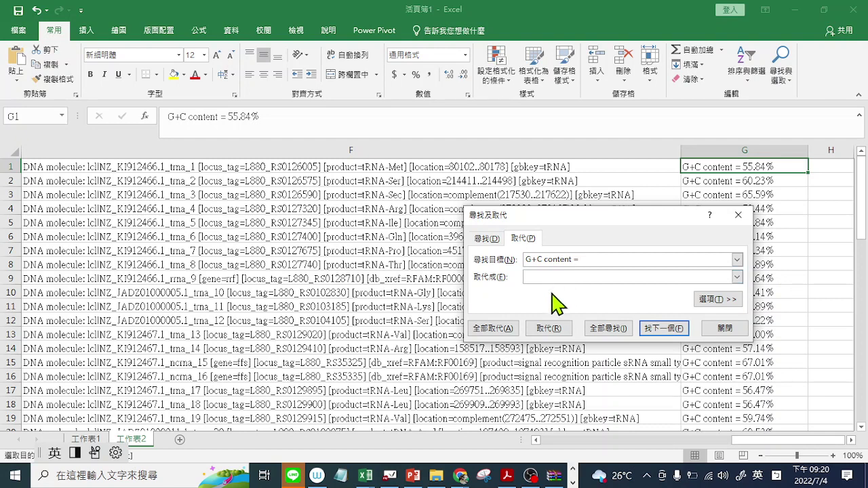
{"action": "left_click", "coordinate": [500, 330]}
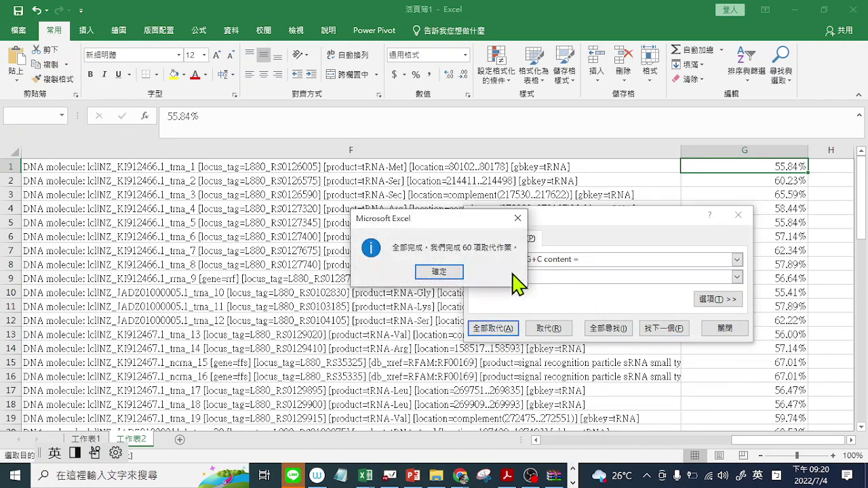
{"action": "left_click", "coordinate": [441, 272]}
{"action": "left_click", "coordinate": [725, 328]}
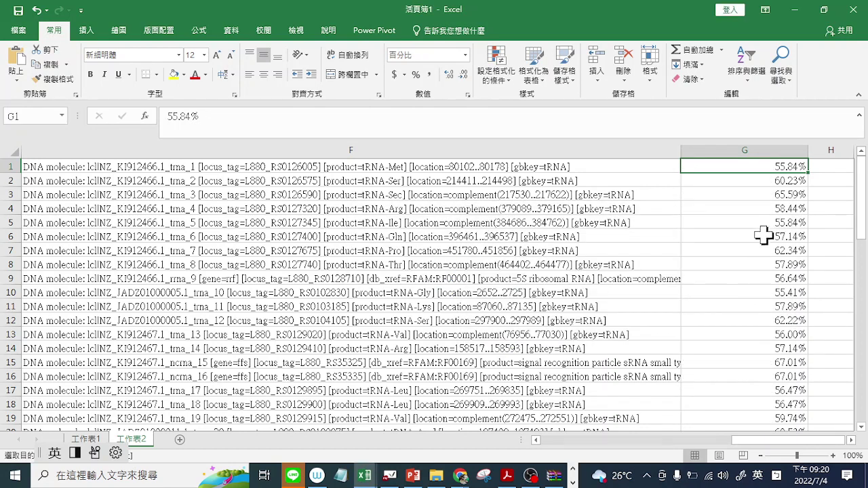
Step: Check the first two DNA molecule titles in F1 and F2 against their G+C percentages in G1 and G2
{"action": "left_click", "coordinate": [461, 166]}
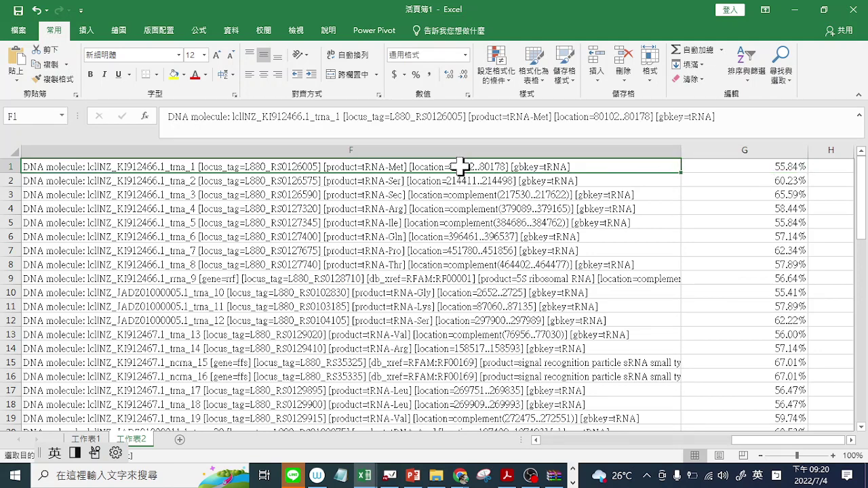
{"action": "left_click", "coordinate": [772, 170]}
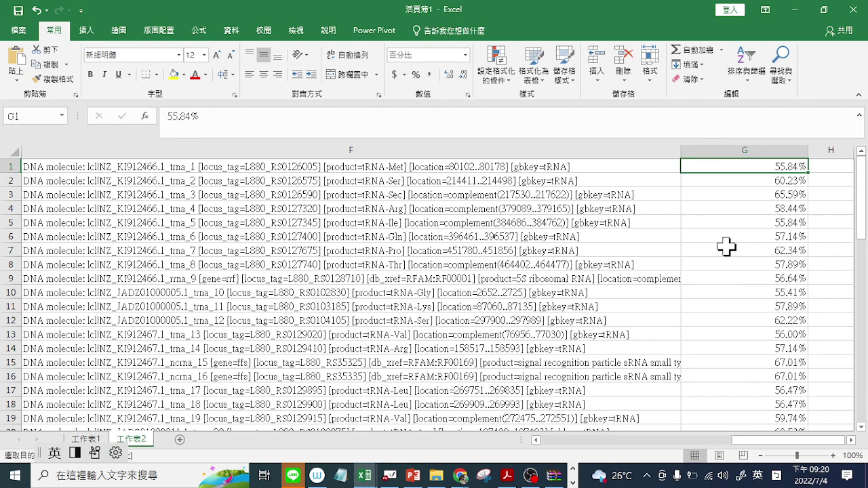
{"action": "left_click", "coordinate": [377, 167]}
{"action": "left_click", "coordinate": [791, 166]}
{"action": "left_click", "coordinate": [406, 180]}
{"action": "left_click", "coordinate": [792, 180]}
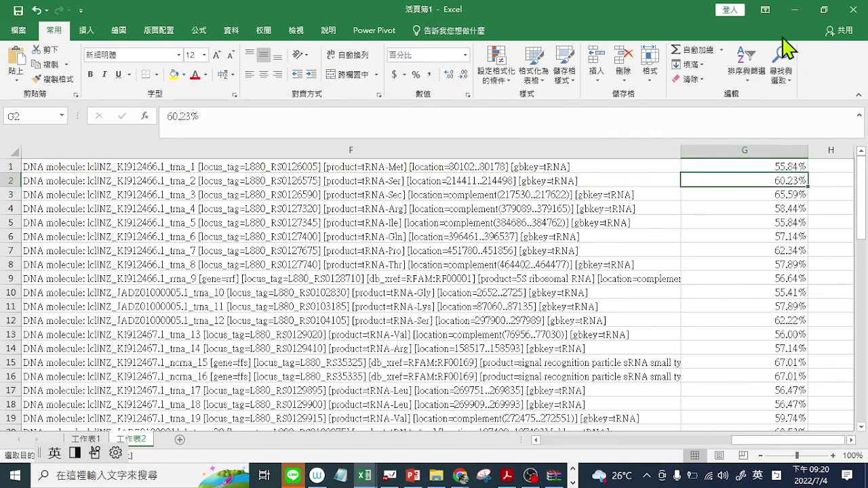
Step: Minimize the open Excel and browser windows and switch to the BioEdit nucleotide composition report
{"action": "double_click", "coordinate": [661, 15]}
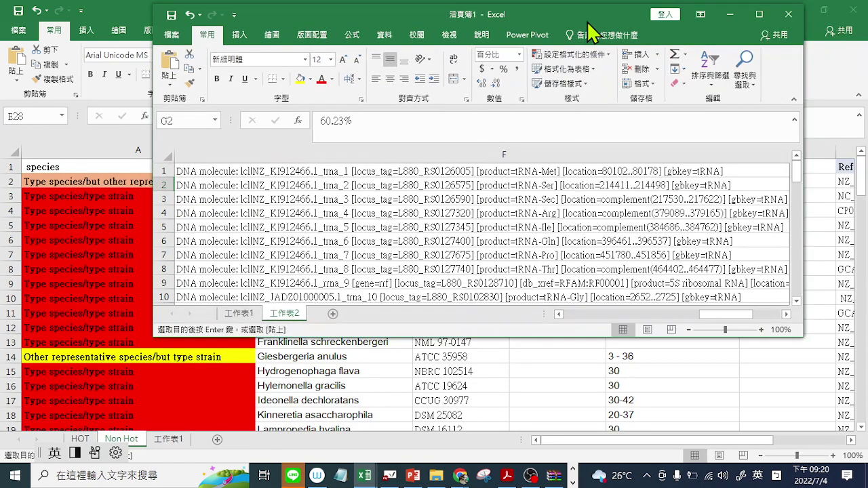
{"action": "left_click_drag", "start_coordinate": [643, 21], "coordinate": [426, 25]}
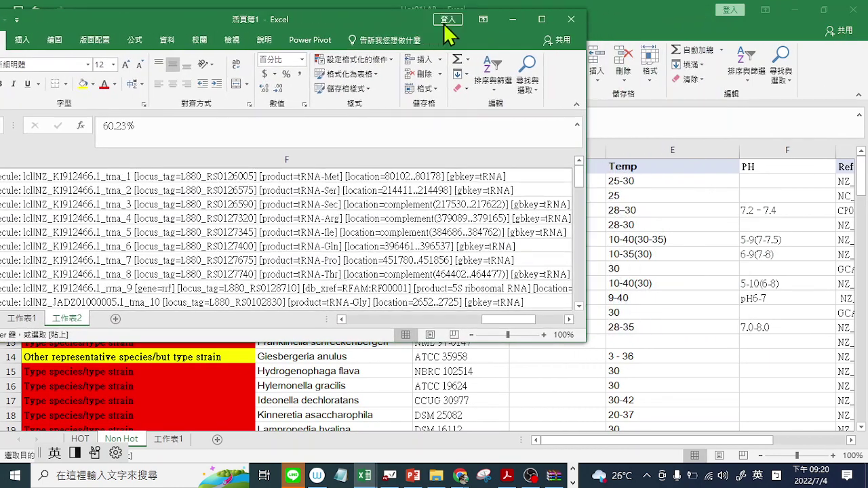
{"action": "left_click", "coordinate": [795, 20]}
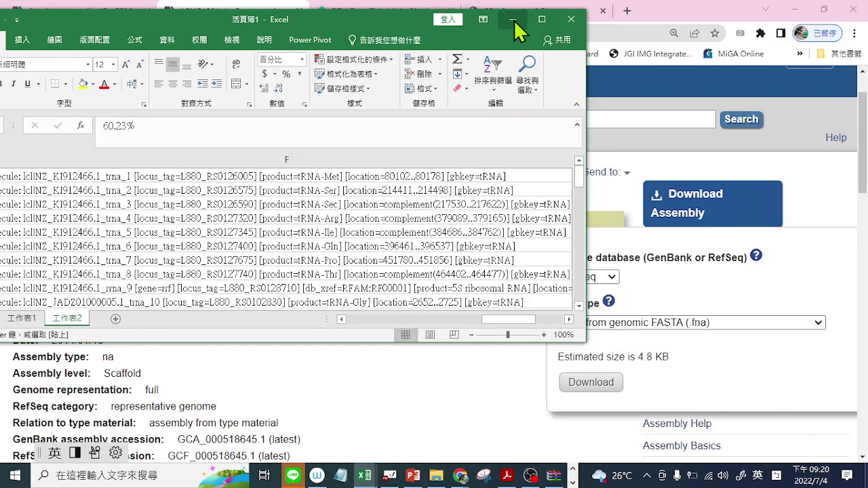
{"action": "left_click", "coordinate": [513, 20]}
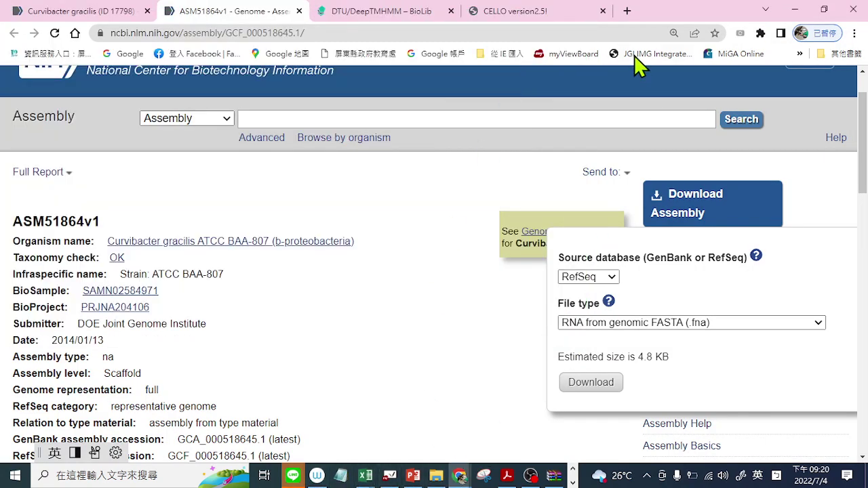
{"action": "left_click", "coordinate": [794, 12]}
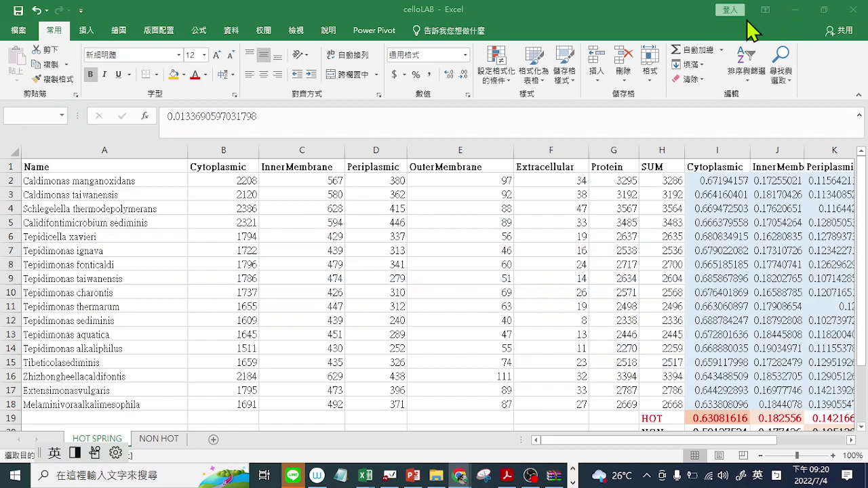
{"action": "left_click", "coordinate": [798, 17]}
{"action": "left_click", "coordinate": [800, 12]}
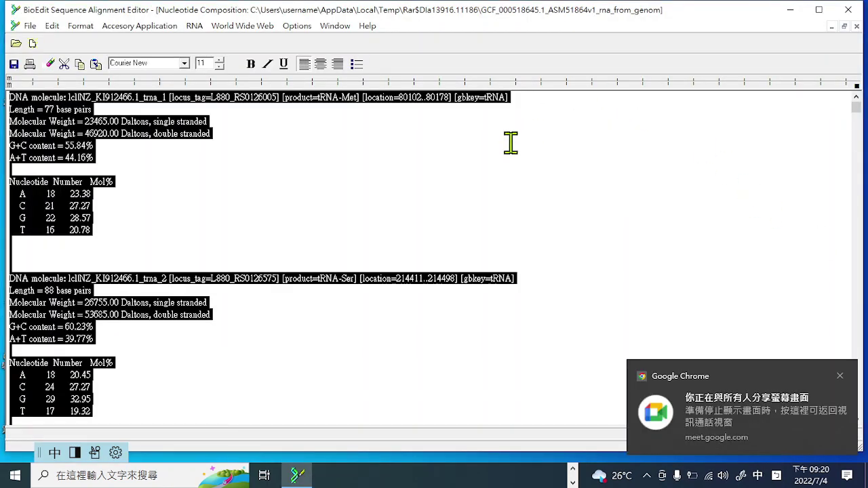
Step: Examine the titles and G+C content of the trna_1 and trna_2 records in the nucleotide composition report
{"action": "left_click", "coordinate": [500, 146]}
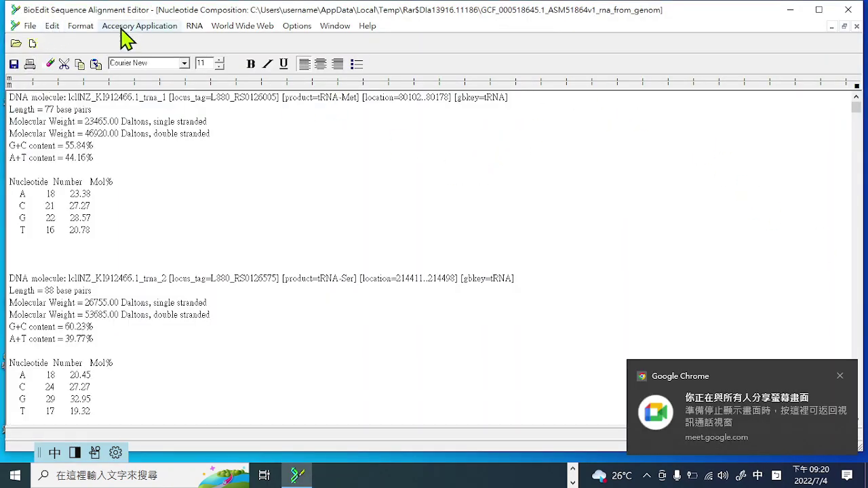
{"action": "left_click_drag", "start_coordinate": [16, 97], "coordinate": [133, 97]}
{"action": "left_click_drag", "start_coordinate": [62, 146], "coordinate": [95, 145]}
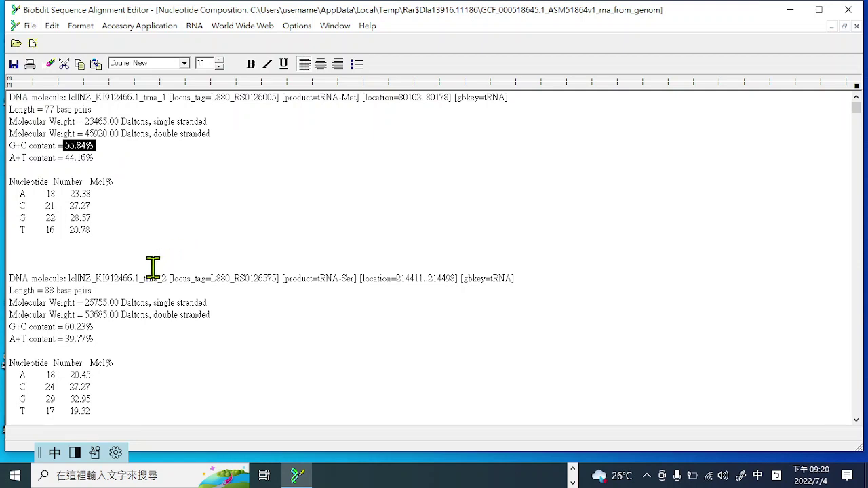
{"action": "left_click_drag", "start_coordinate": [9, 278], "coordinate": [236, 278]}
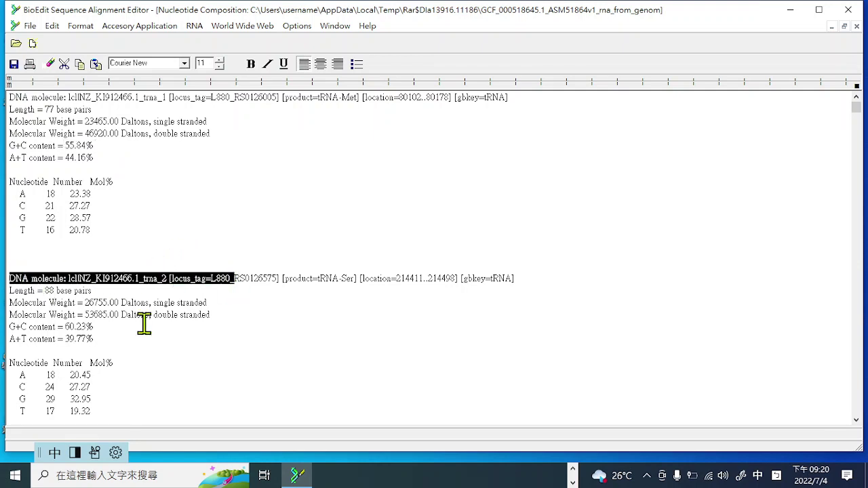
{"action": "left_click_drag", "start_coordinate": [63, 327], "coordinate": [90, 327]}
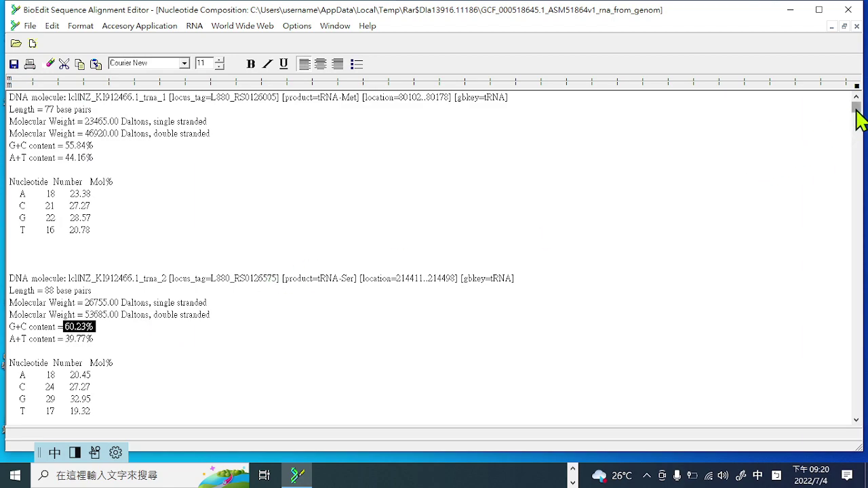
Step: Examine the titles and G+C content of the trna_23 record and the final rrna_60 record in the report
{"action": "left_click_drag", "start_coordinate": [859, 119], "coordinate": [855, 220]}
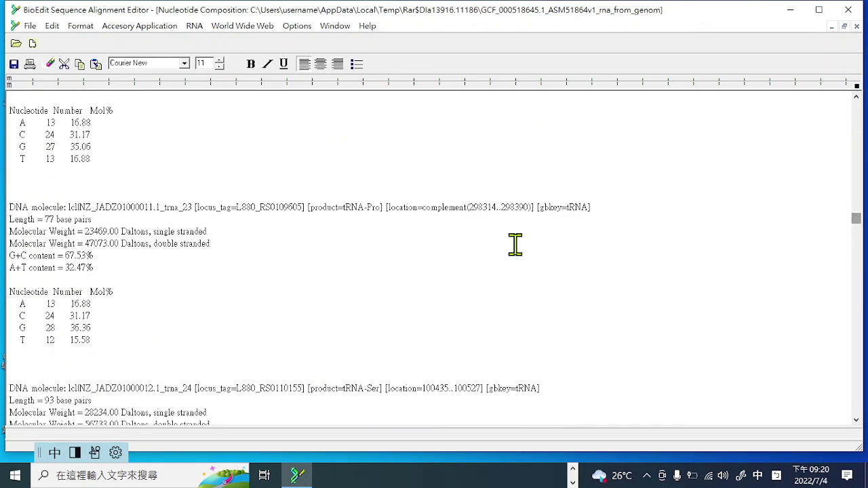
{"action": "left_click_drag", "start_coordinate": [5, 207], "coordinate": [590, 205]}
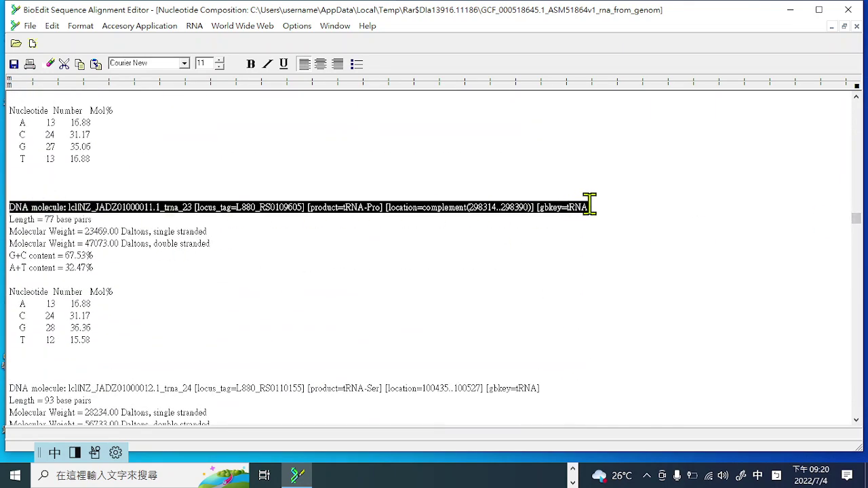
{"action": "left_click_drag", "start_coordinate": [66, 255], "coordinate": [99, 256]}
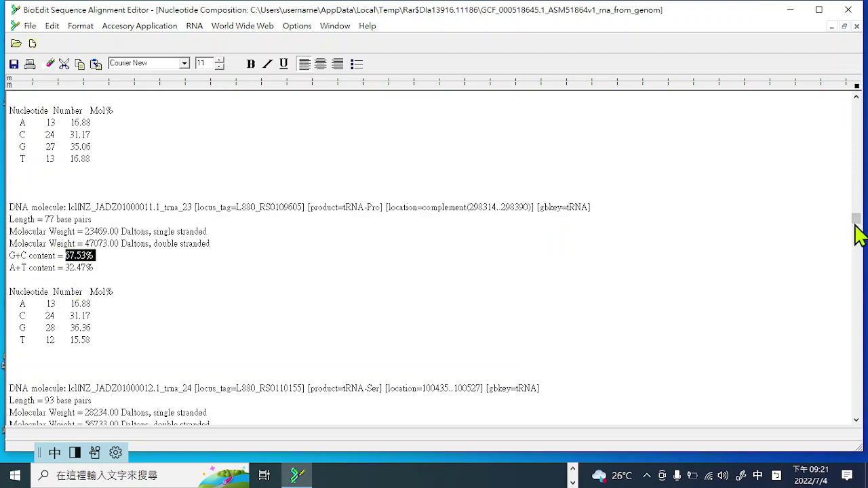
{"action": "left_click_drag", "start_coordinate": [858, 222], "coordinate": [859, 411]}
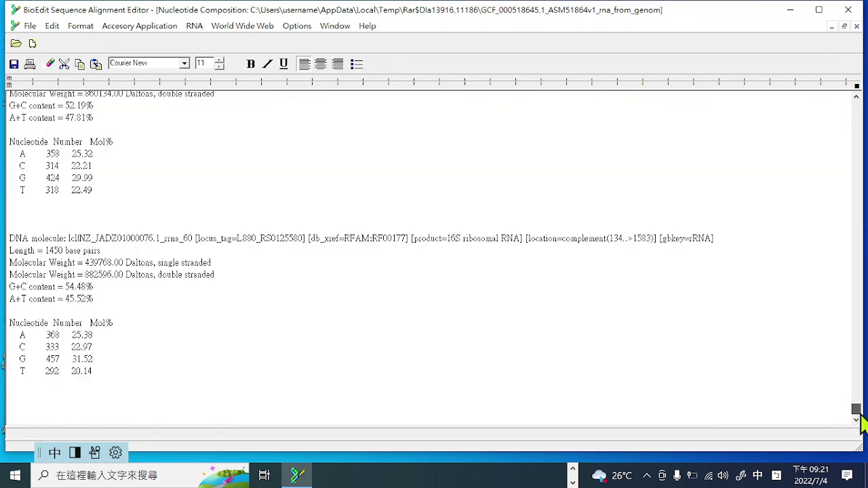
{"action": "left_click_drag", "start_coordinate": [8, 239], "coordinate": [266, 252]}
{"action": "left_click_drag", "start_coordinate": [15, 288], "coordinate": [96, 287]}
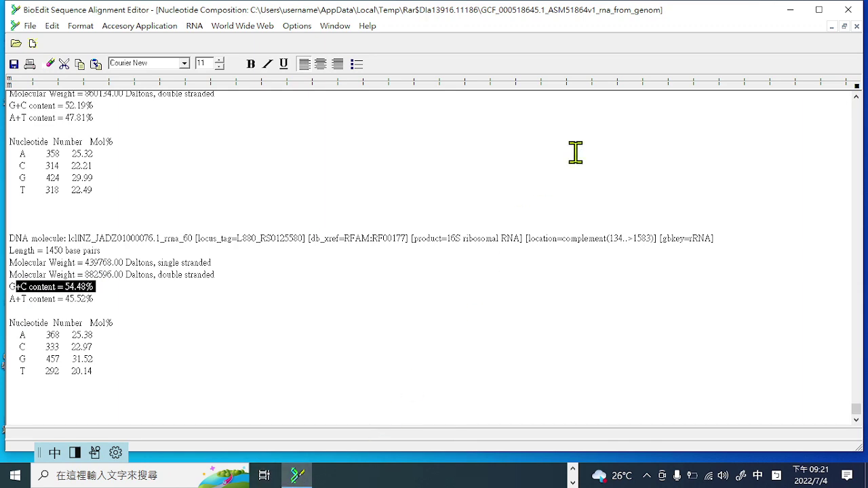
Step: Switch back to the 活頁簿1 workbook in Excel, maximize it, and review the first title and its G+C percentage
{"action": "left_click", "coordinate": [790, 9]}
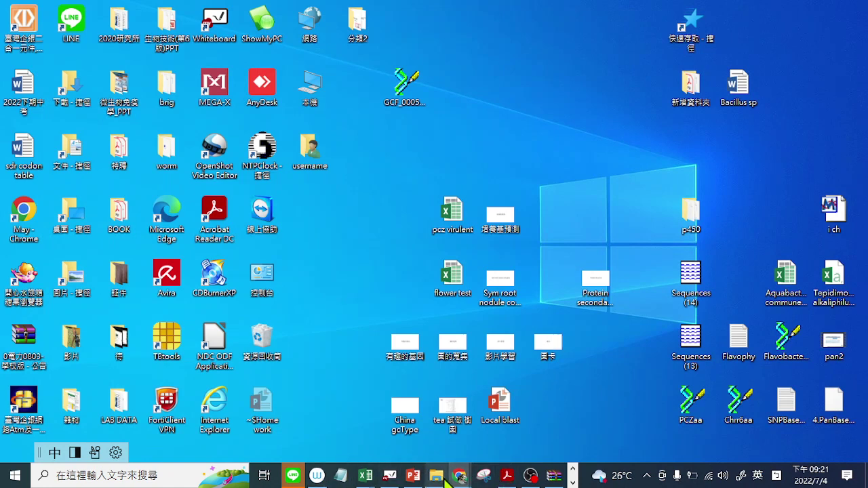
{"action": "mouse_move", "coordinate": [364, 475]}
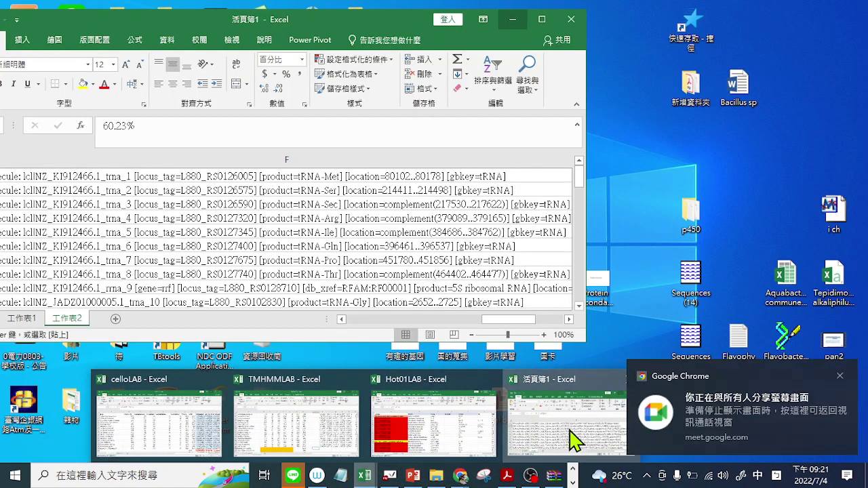
{"action": "left_click", "coordinate": [573, 441]}
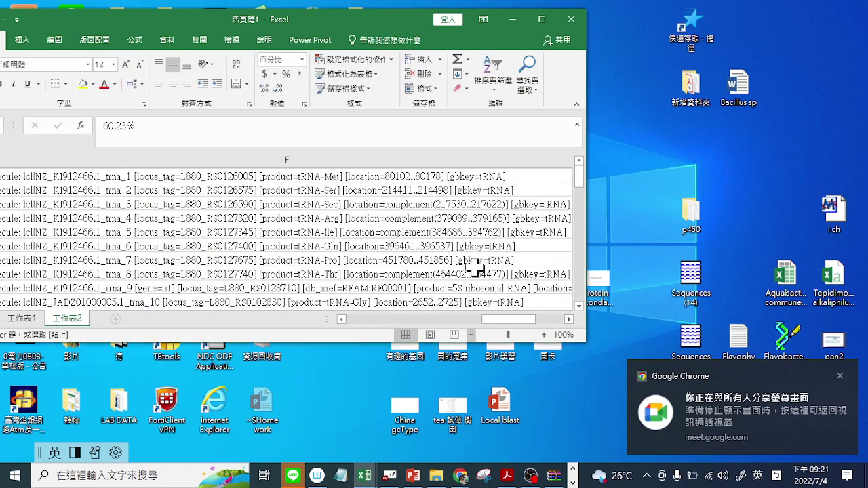
{"action": "left_click", "coordinate": [542, 20]}
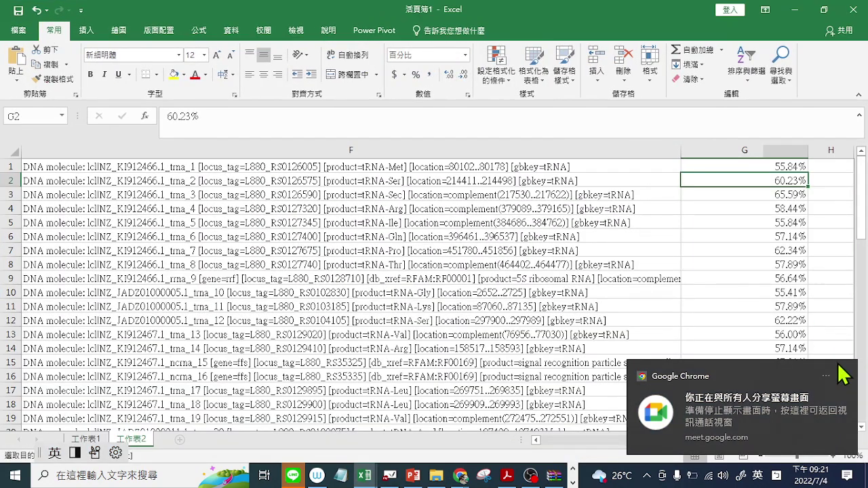
{"action": "left_click", "coordinate": [841, 377]}
{"action": "left_click", "coordinate": [494, 166]}
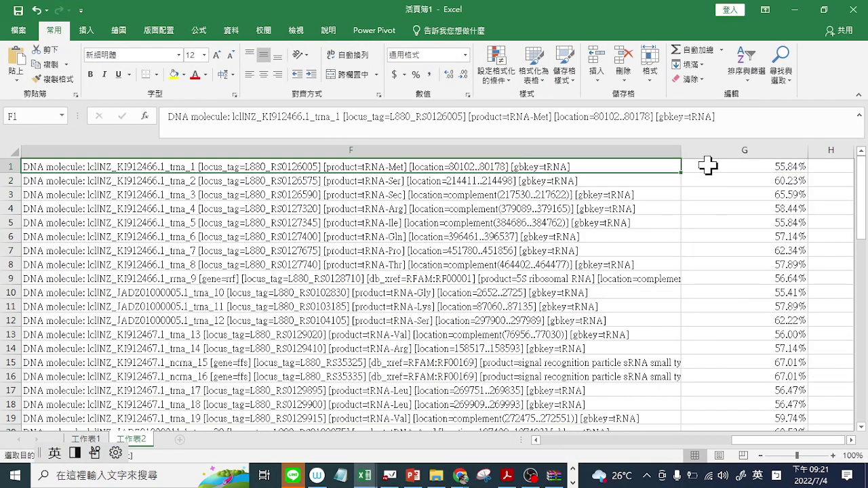
{"action": "left_click", "coordinate": [744, 164]}
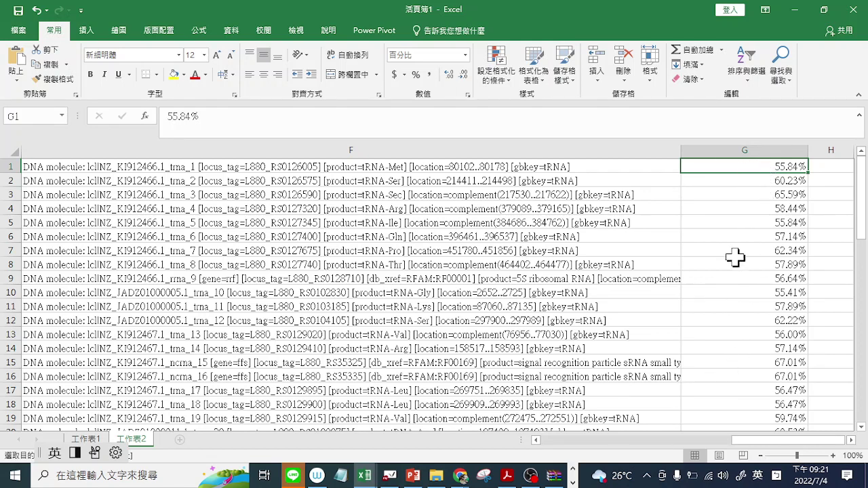
Step: Insert a histogram (長條圖) of the G+C percentages in G1:G60
{"action": "left_click", "coordinate": [738, 142]}
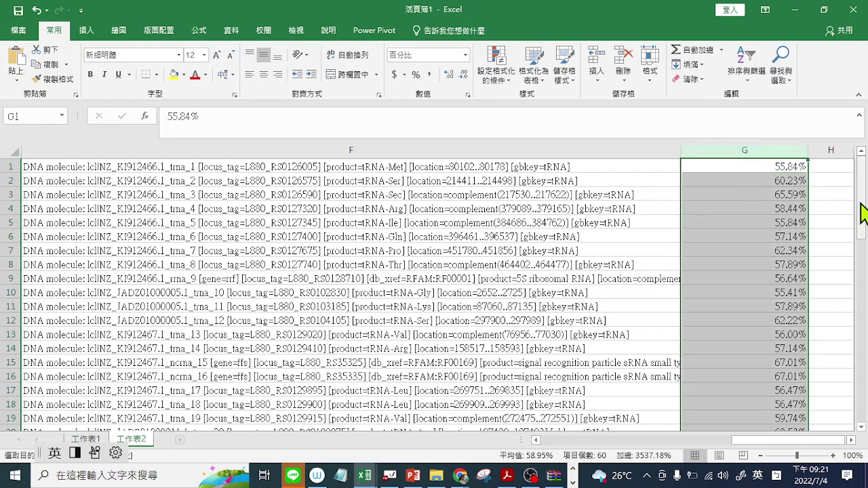
{"action": "left_click_drag", "start_coordinate": [863, 215], "coordinate": [859, 422]}
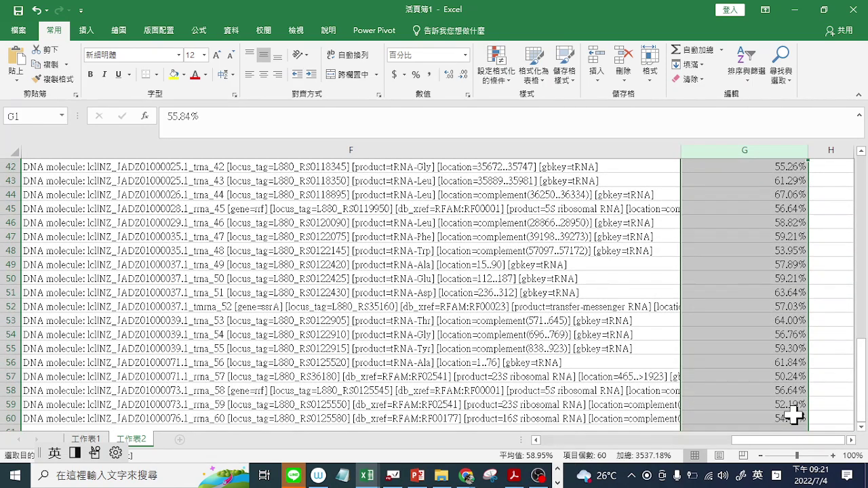
{"action": "left_click", "coordinate": [793, 415], "text": "shift"}
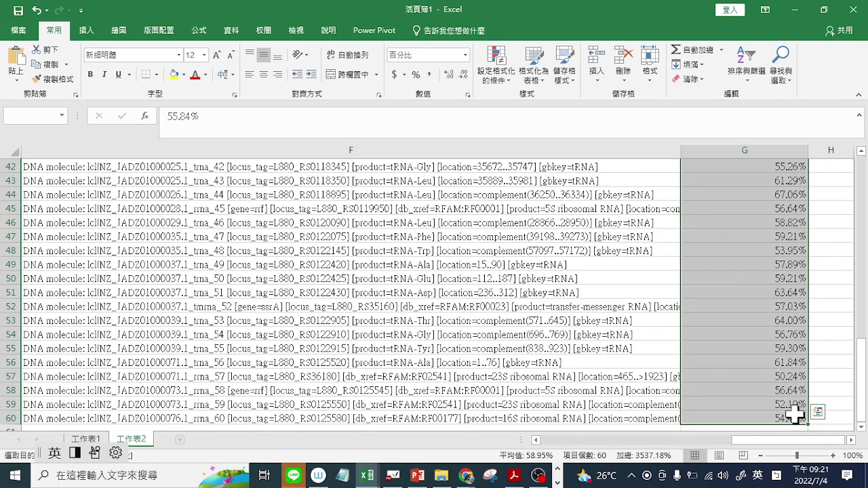
{"action": "left_click", "coordinate": [87, 31]}
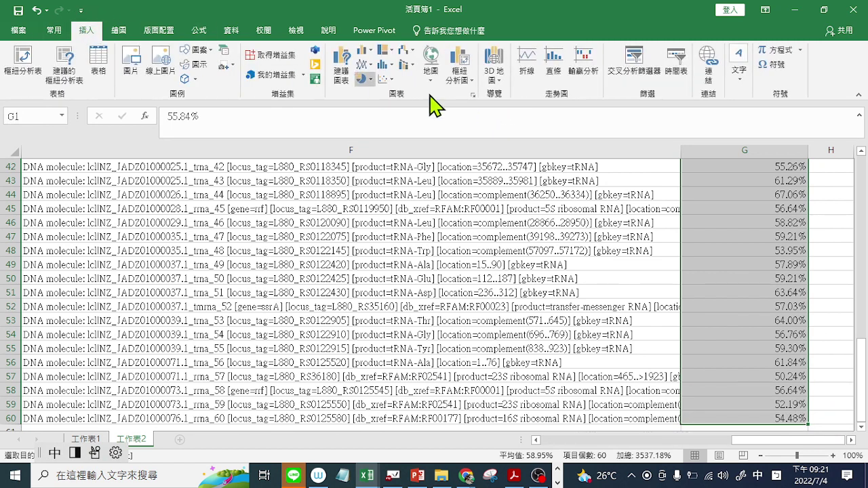
{"action": "left_click", "coordinate": [472, 95]}
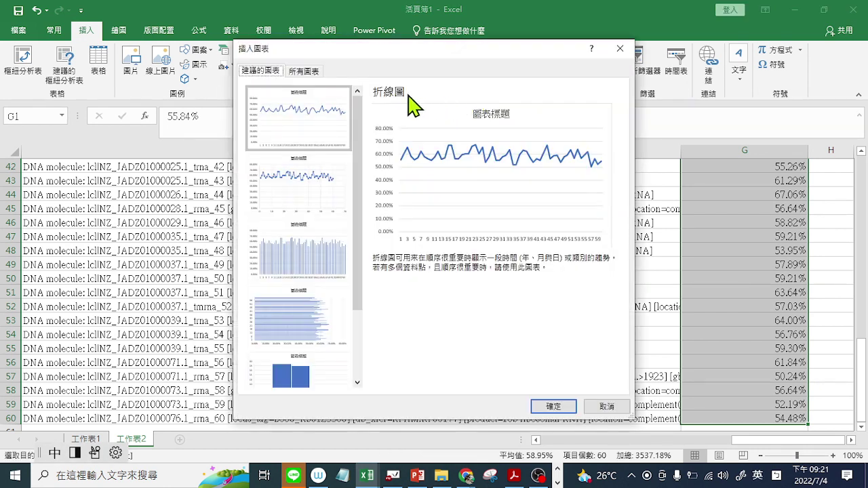
{"action": "left_click", "coordinate": [302, 74]}
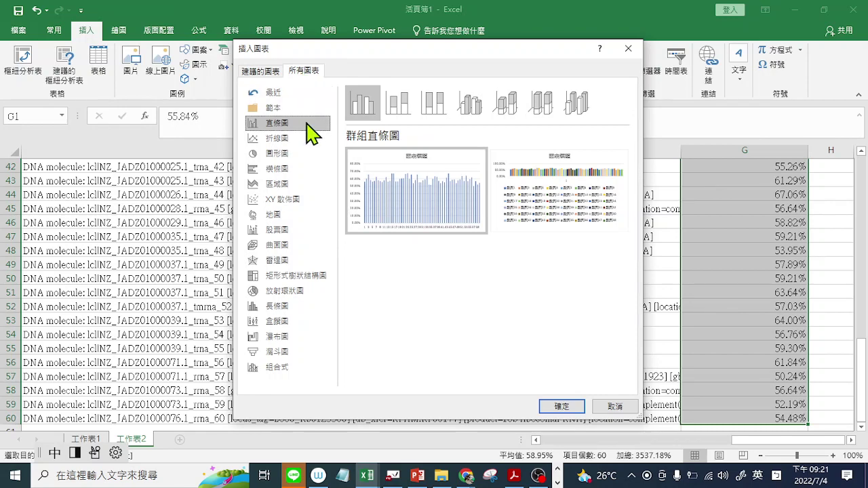
{"action": "left_click", "coordinate": [299, 210]}
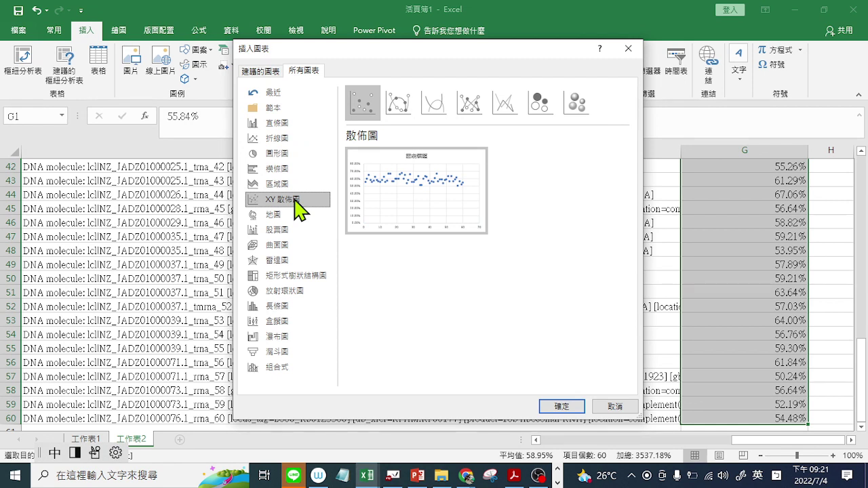
{"action": "left_click", "coordinate": [280, 316]}
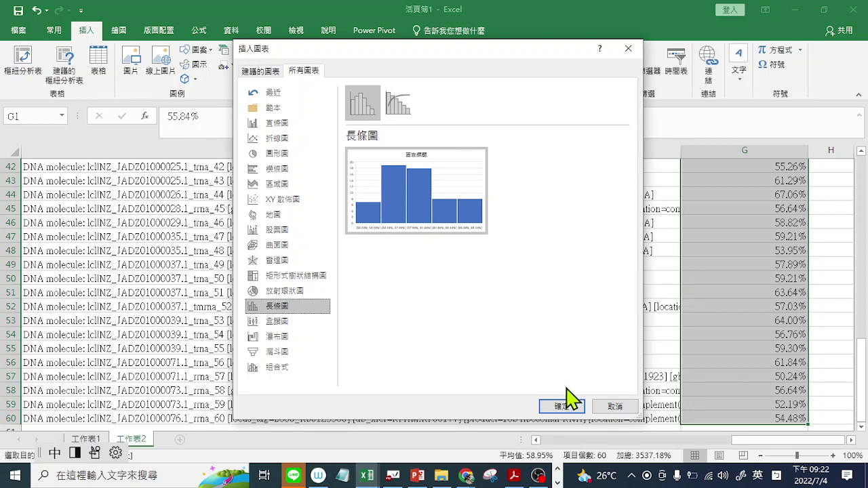
{"action": "left_click", "coordinate": [568, 407]}
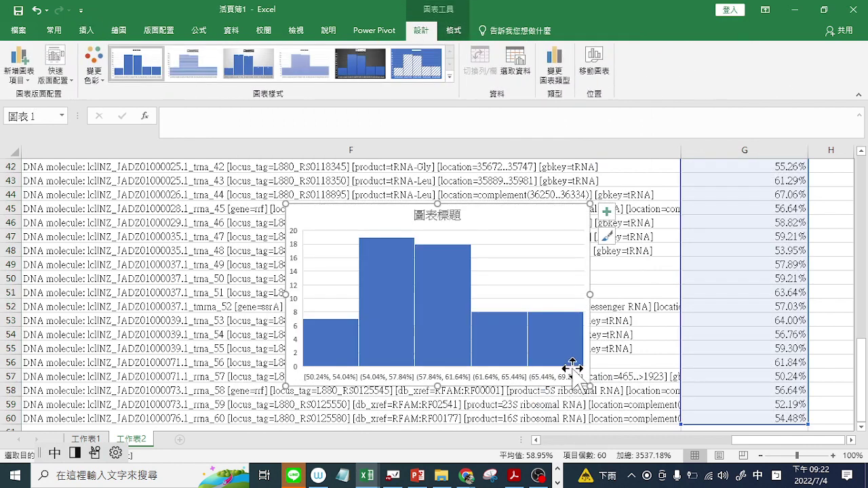
Step: Open the formatting of the histogram's horizontal axis and set its number of bins (間隔數目) to 15
{"action": "left_click_drag", "start_coordinate": [460, 201], "coordinate": [404, 177]}
{"action": "left_click", "coordinate": [486, 419]}
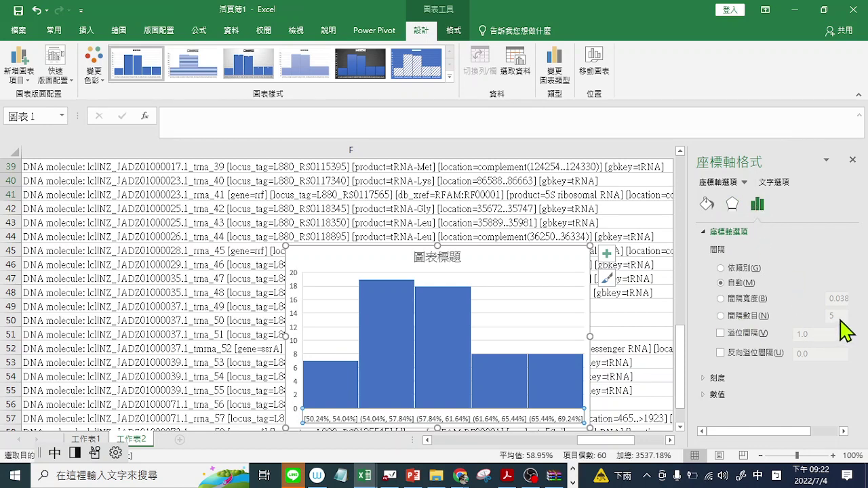
{"action": "left_click", "coordinate": [725, 316]}
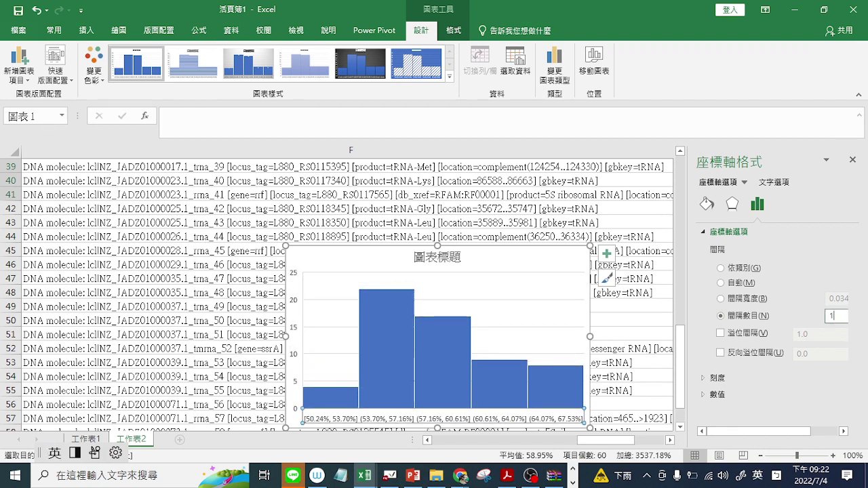
{"action": "key", "text": "Return"}
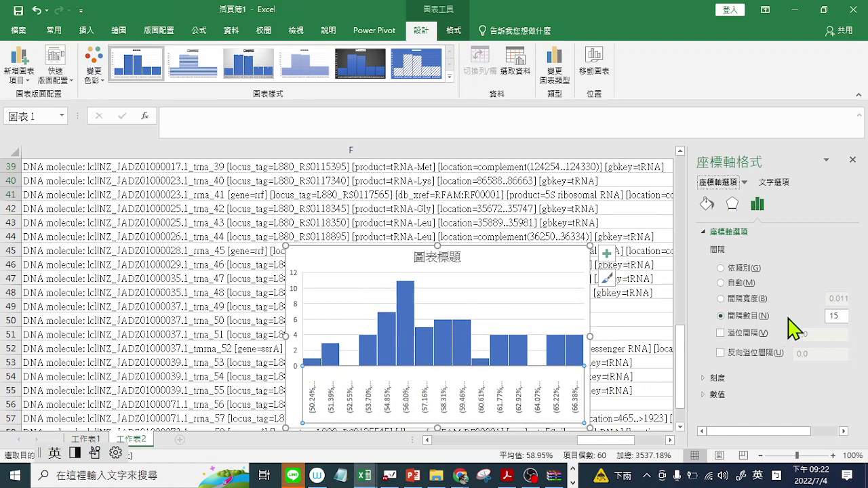
Step: Set the histogram's number of bins to 20, and move and enlarge the chart so the full bin ranges are readable
{"action": "left_click", "coordinate": [838, 316]}
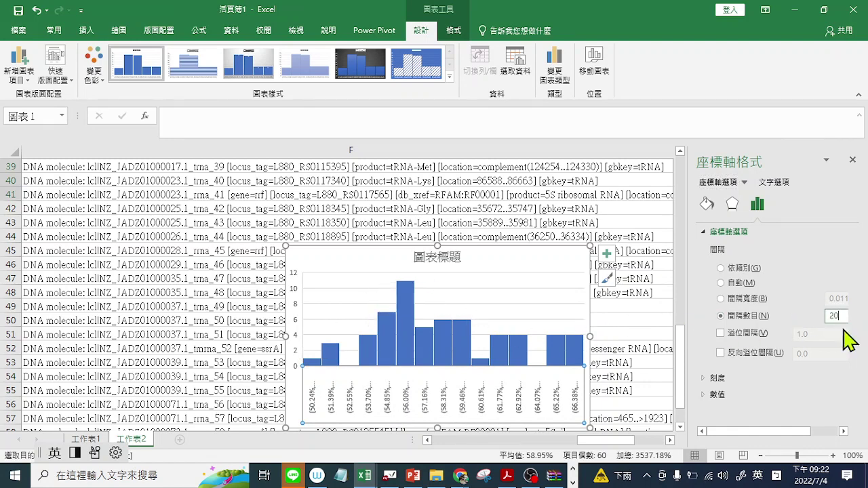
{"action": "type", "text": "20"}
{"action": "key", "text": "Return"}
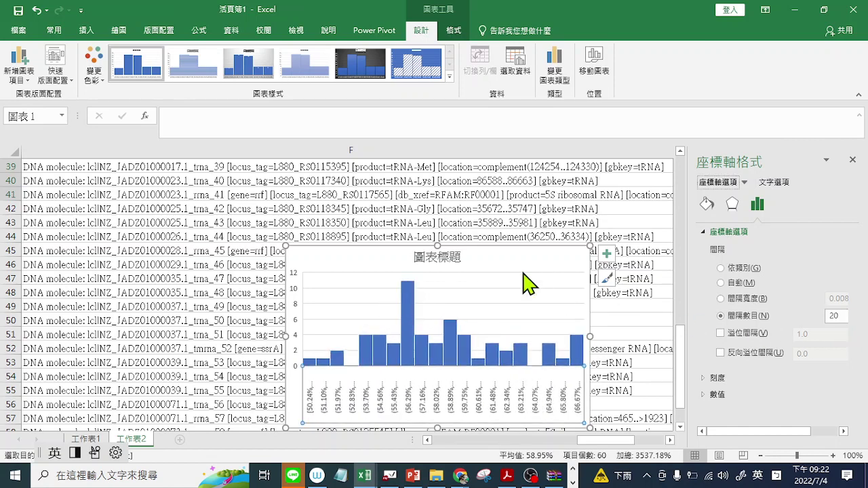
{"action": "left_click_drag", "start_coordinate": [415, 242], "coordinate": [394, 173]}
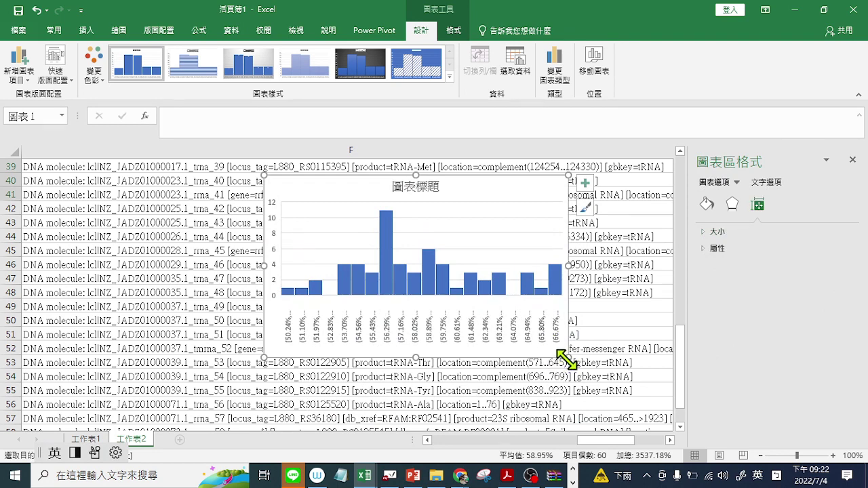
{"action": "left_click_drag", "start_coordinate": [567, 358], "coordinate": [624, 422]}
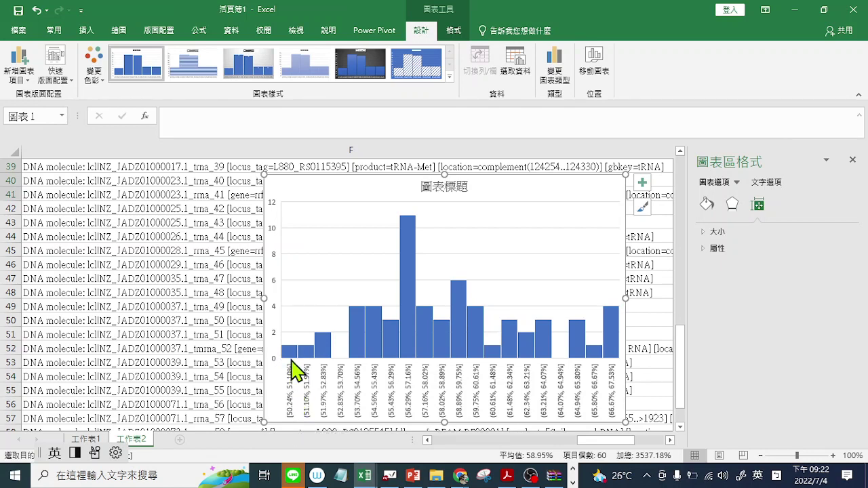
Step: Examine the histogram's first, tallest and last bars with their G+C ranges, and close the chart formatting options
{"action": "mouse_move", "coordinate": [291, 359]}
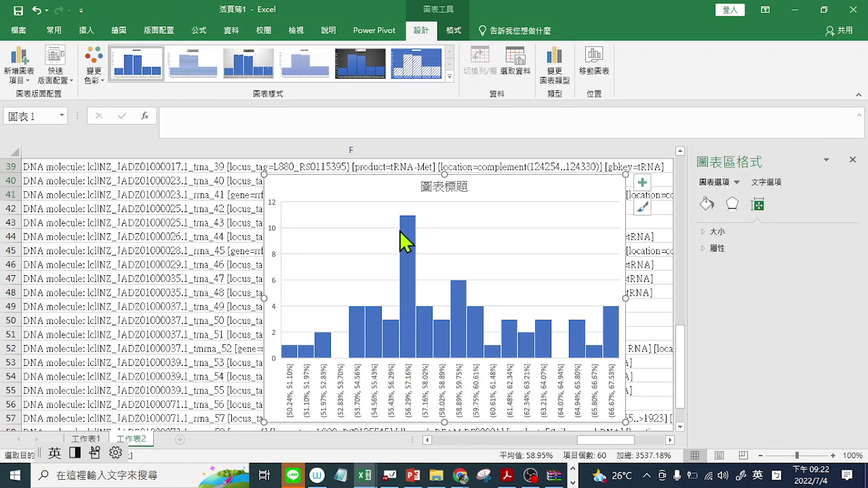
{"action": "mouse_move", "coordinate": [410, 228]}
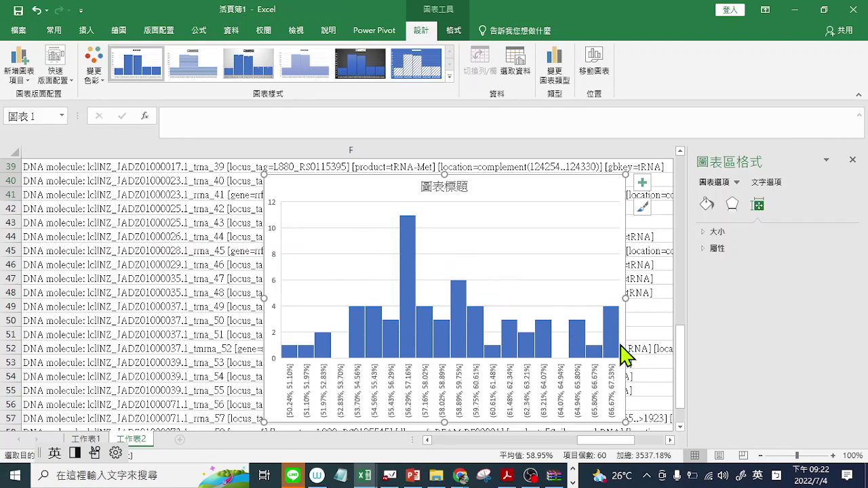
{"action": "mouse_move", "coordinate": [614, 343]}
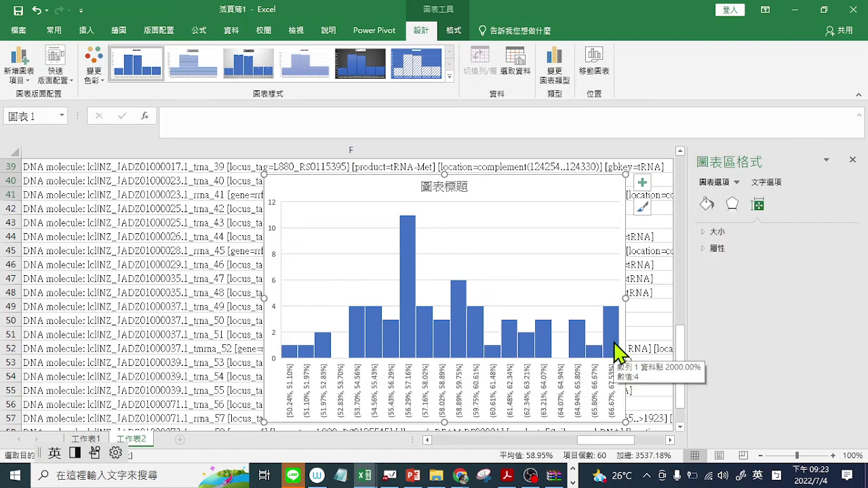
{"action": "left_click", "coordinate": [614, 343]}
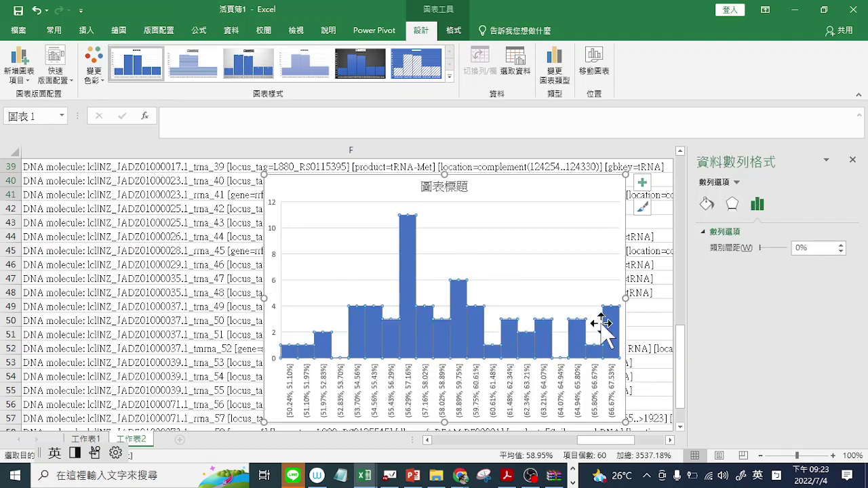
{"action": "left_click", "coordinate": [302, 351]}
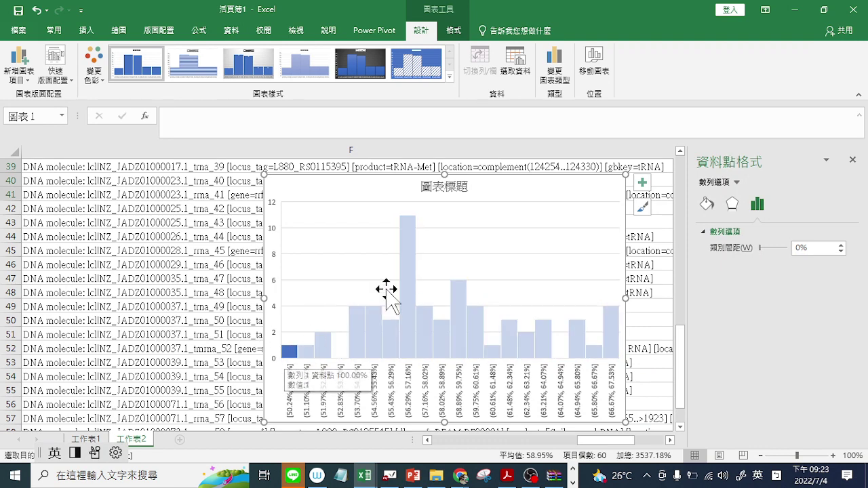
{"action": "left_click", "coordinate": [393, 196]}
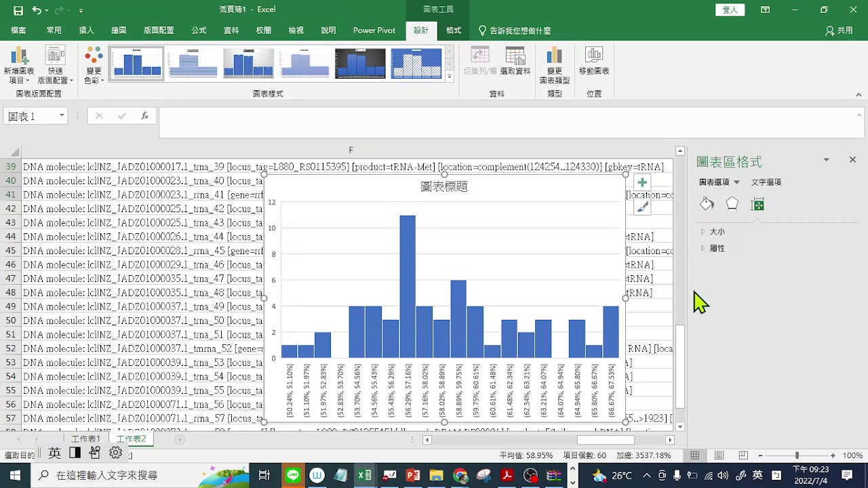
{"action": "left_click", "coordinate": [854, 161]}
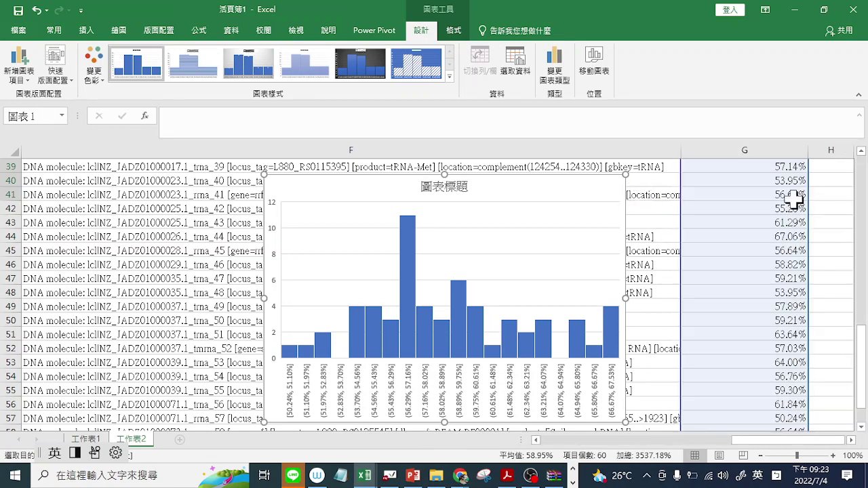
Step: Calculate the average of G1:G60 in cell G61 below the G+C percentages
{"action": "scroll", "coordinate": [771, 271], "scroll_direction": "down", "scroll_amount": 6}
{"action": "left_click", "coordinate": [771, 221]}
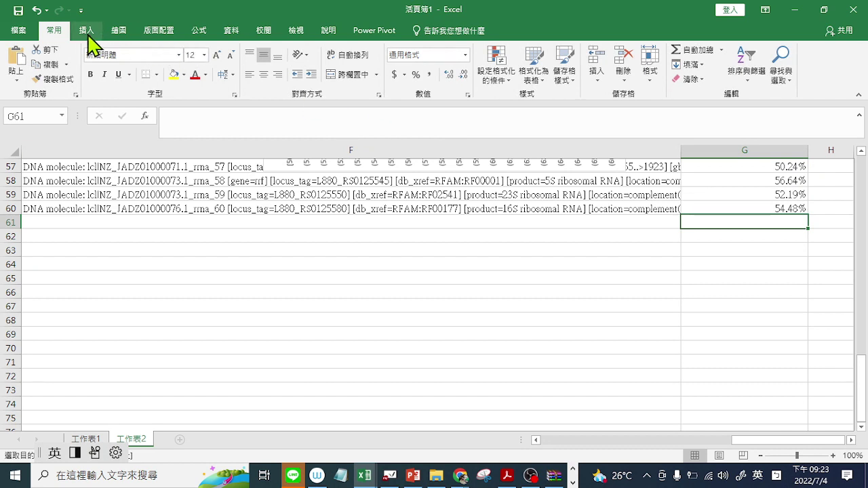
{"action": "left_click", "coordinate": [201, 32]}
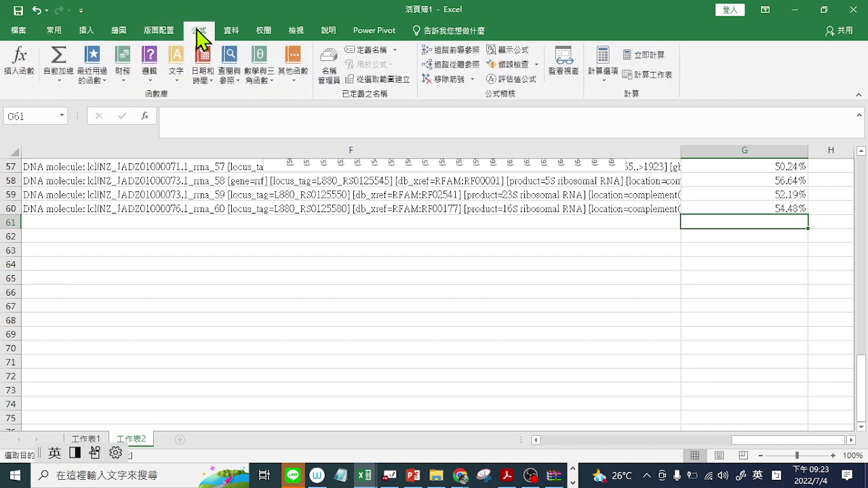
{"action": "left_click", "coordinate": [57, 81]}
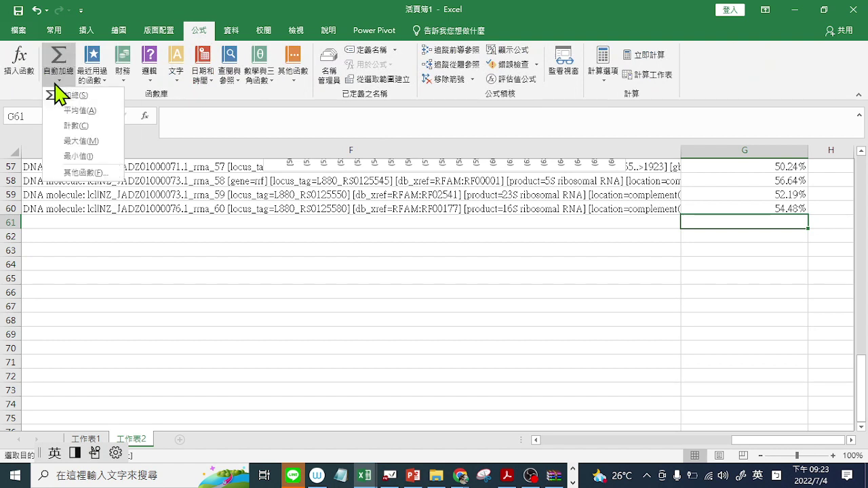
{"action": "left_click", "coordinate": [72, 112]}
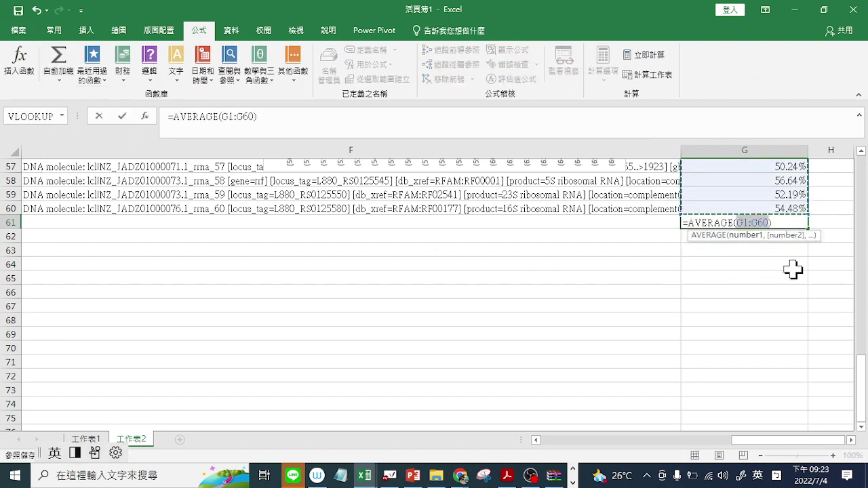
{"action": "key", "text": "Return"}
Step: Highlight the average in cell G61 with a yellow fill
{"action": "left_click", "coordinate": [746, 223]}
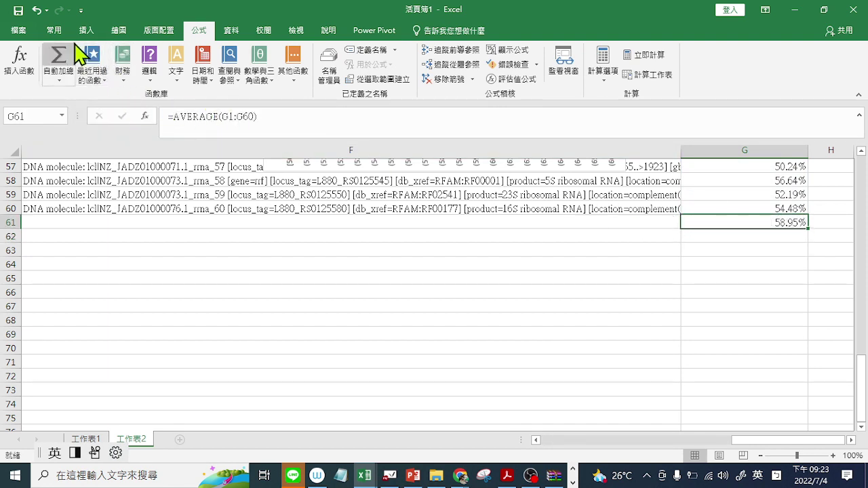
{"action": "left_click", "coordinate": [54, 31]}
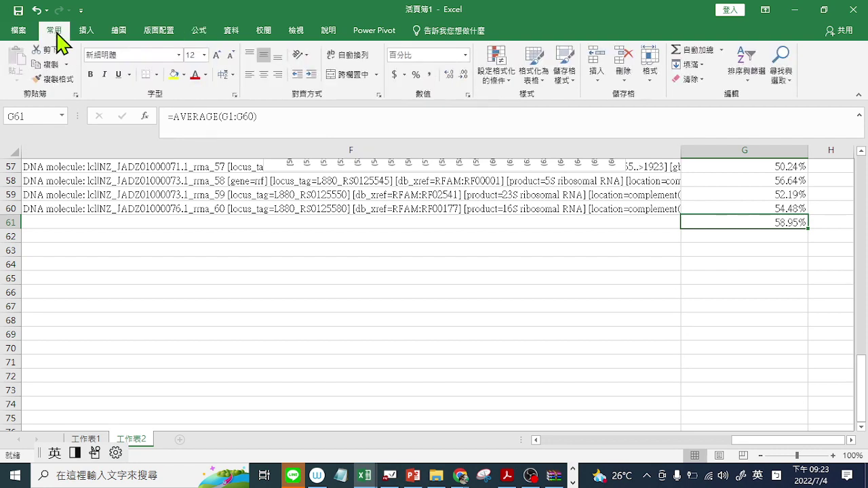
{"action": "left_click", "coordinate": [174, 74]}
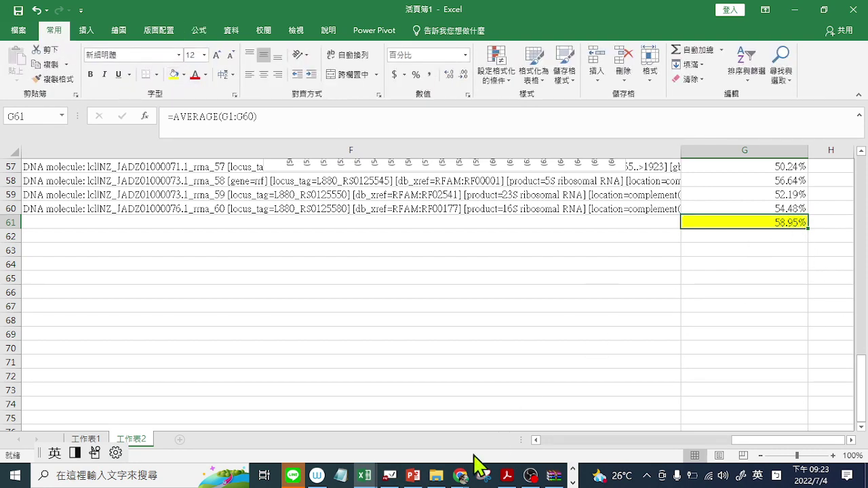
Step: Switch to the Curvibacter gracilis genome page in Chrome and examine the genome's GC% in the Replicon Info table
{"action": "left_click", "coordinate": [462, 474]}
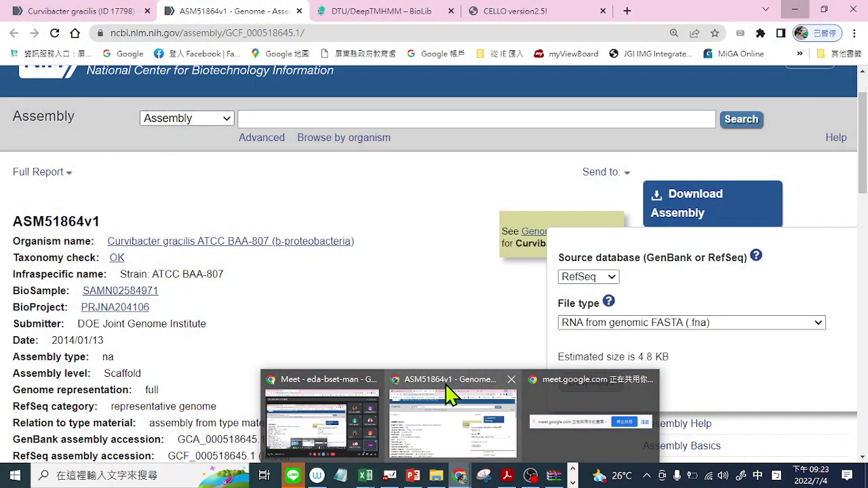
{"action": "left_click", "coordinate": [450, 394]}
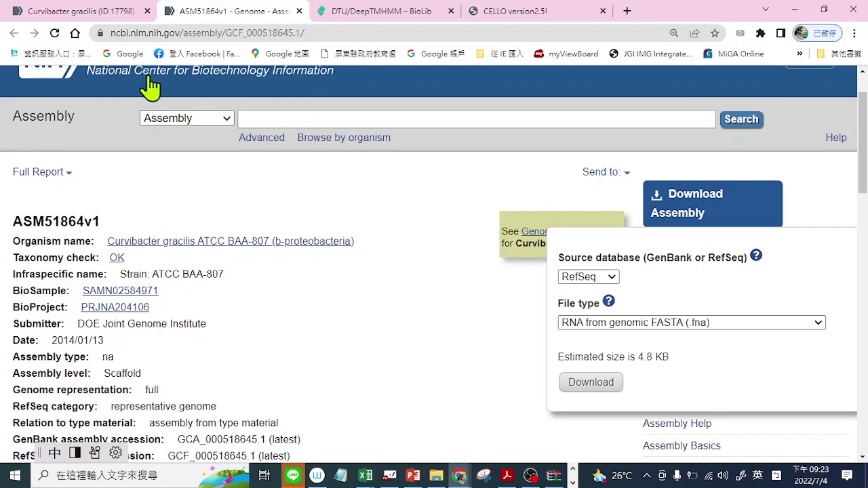
{"action": "left_click", "coordinate": [75, 12]}
{"action": "scroll", "coordinate": [400, 268], "scroll_direction": "down", "scroll_amount": 1}
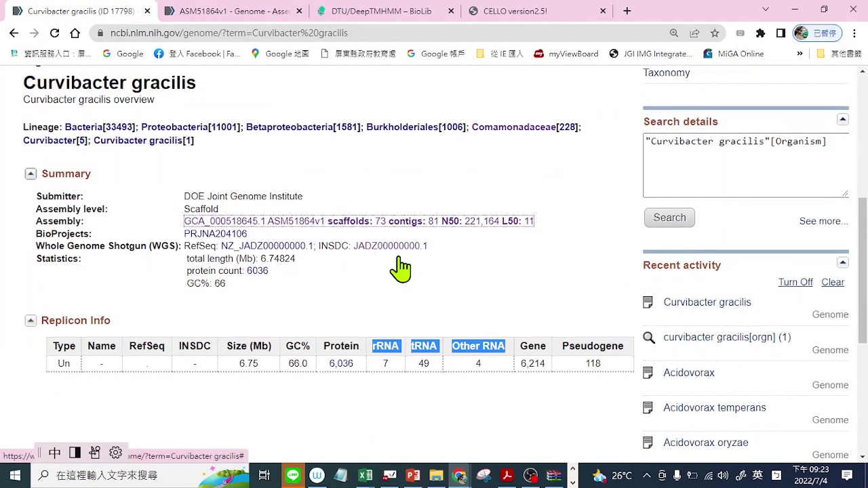
{"action": "scroll", "coordinate": [400, 268], "scroll_direction": "down", "scroll_amount": 2}
{"action": "left_click_drag", "start_coordinate": [290, 250], "coordinate": [307, 249]}
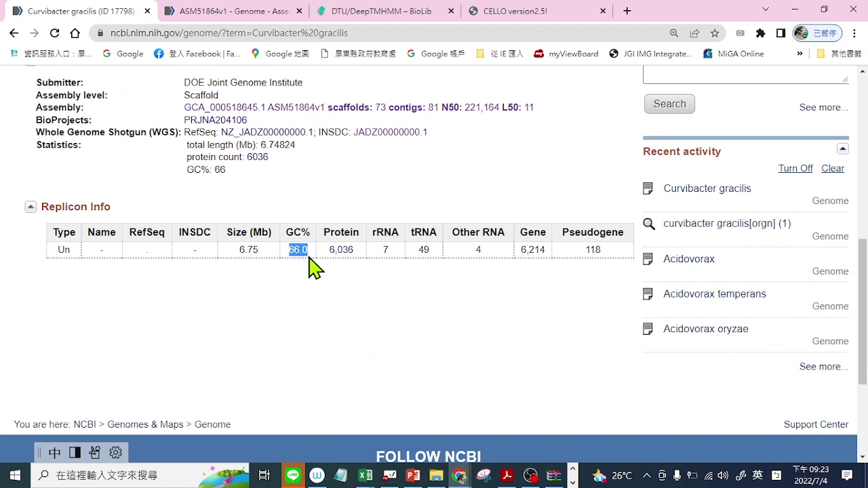
{"action": "mouse_move", "coordinate": [365, 476]}
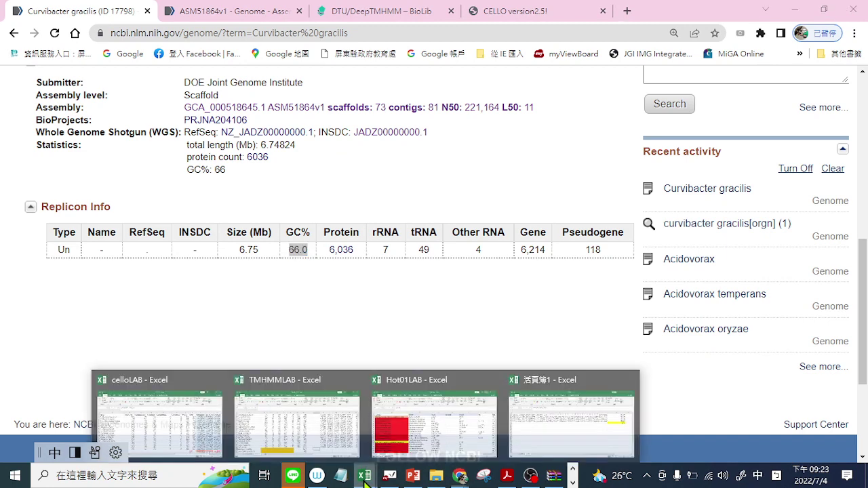
Step: Switch to the RNA gene workbook in Excel and highlight cells F59 and G59 of the 23S ribosomal RNA row with a yellow fill
{"action": "left_click", "coordinate": [568, 434]}
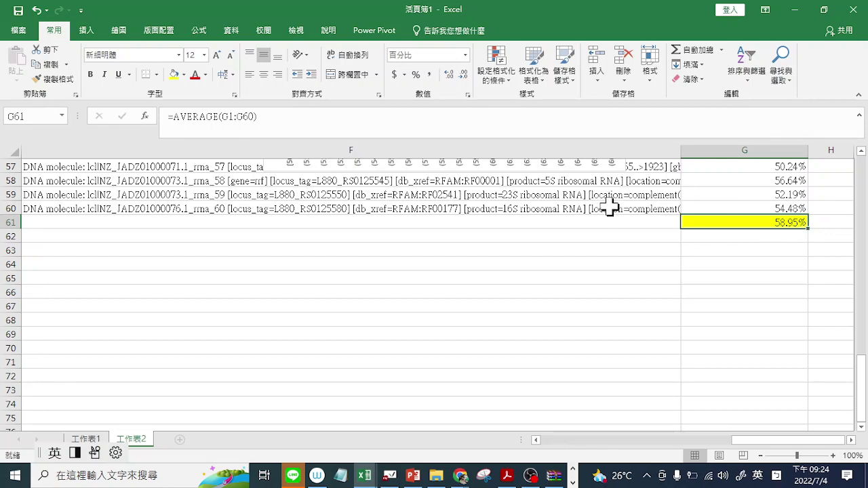
{"action": "left_click", "coordinate": [522, 195]}
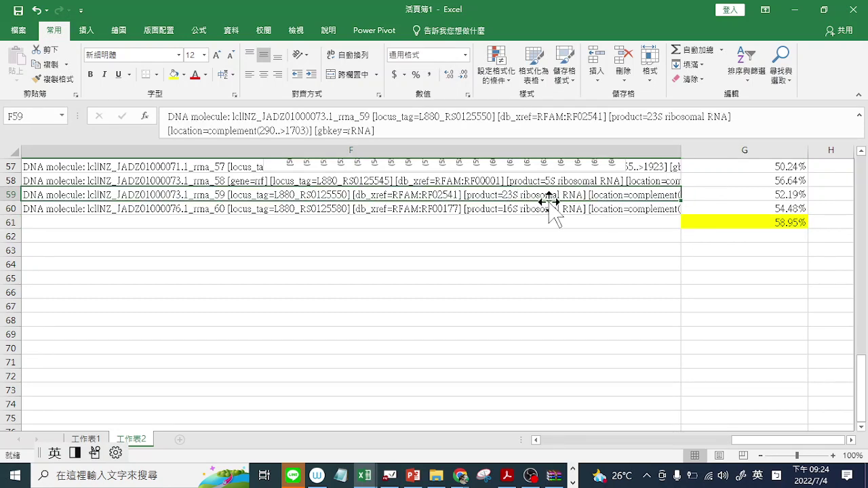
{"action": "left_click", "coordinate": [174, 74]}
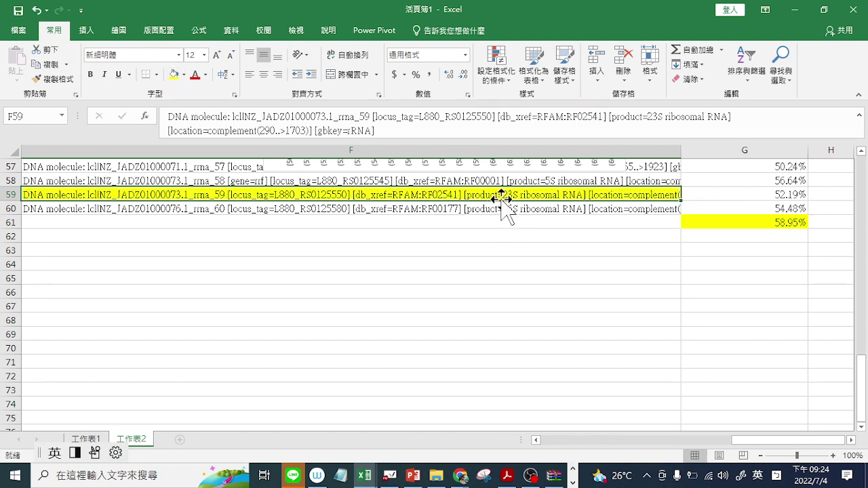
{"action": "left_click", "coordinate": [792, 195]}
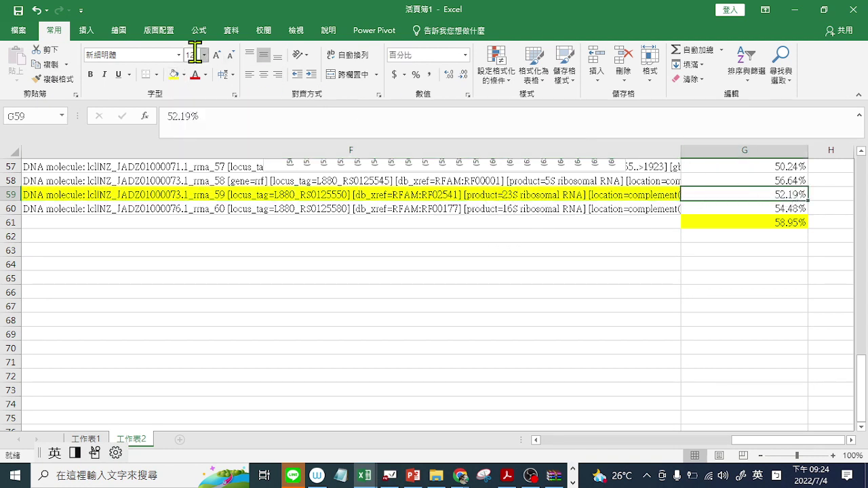
{"action": "left_click", "coordinate": [177, 73]}
Step: Highlight the G+C percentages in cells G60 and G58 with a yellow fill
{"action": "left_click", "coordinate": [478, 209]}
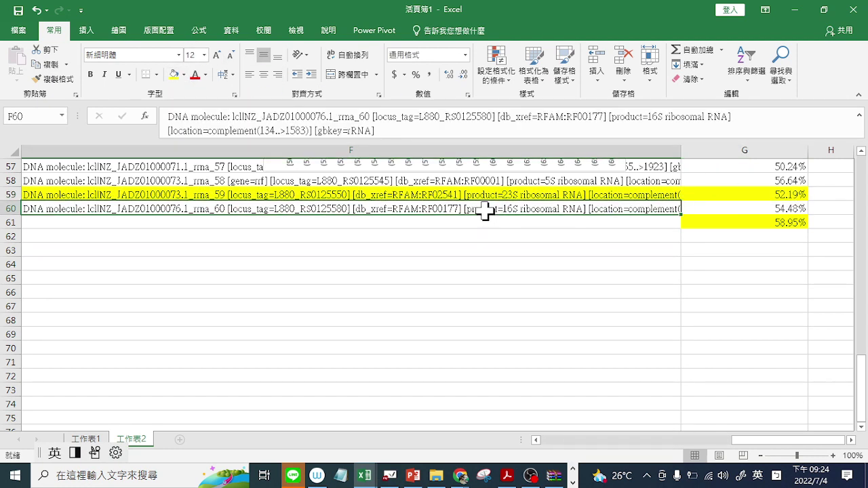
{"action": "left_click", "coordinate": [785, 211]}
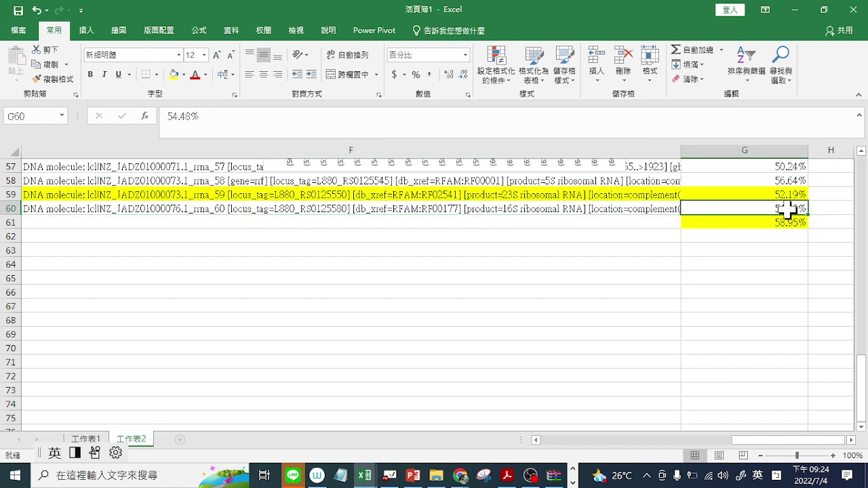
{"action": "left_click", "coordinate": [175, 74]}
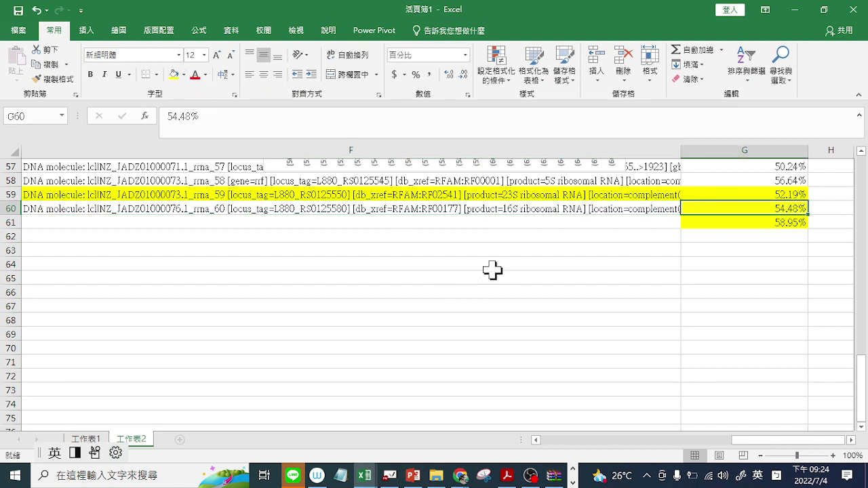
{"action": "left_click", "coordinate": [546, 182]}
{"action": "left_click", "coordinate": [771, 180]}
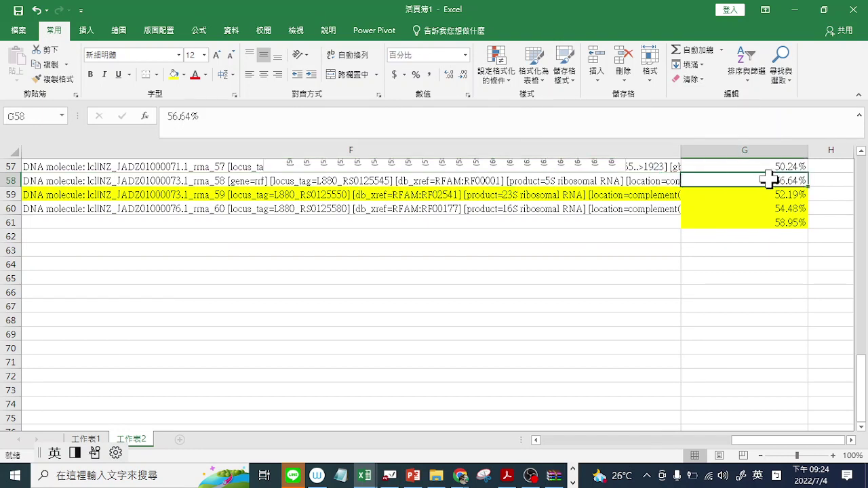
{"action": "left_click", "coordinate": [175, 75]}
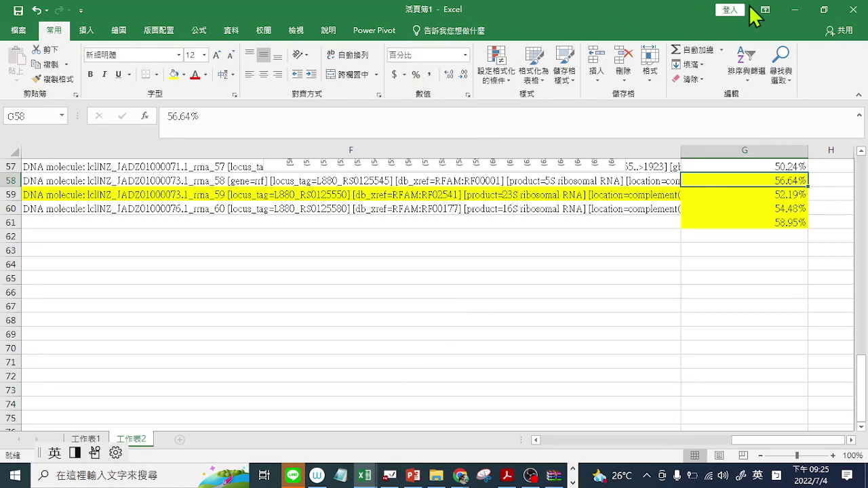
Step: Return to the Curvibacter gracilis genome page in Chrome and examine the GC% in the Replicon Info table
{"action": "left_click", "coordinate": [795, 11]}
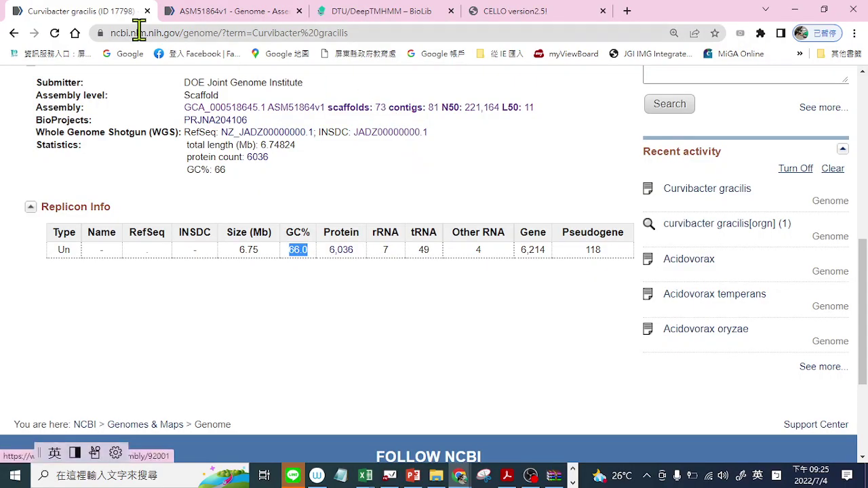
{"action": "scroll", "coordinate": [129, 126], "scroll_direction": "up", "scroll_amount": 1}
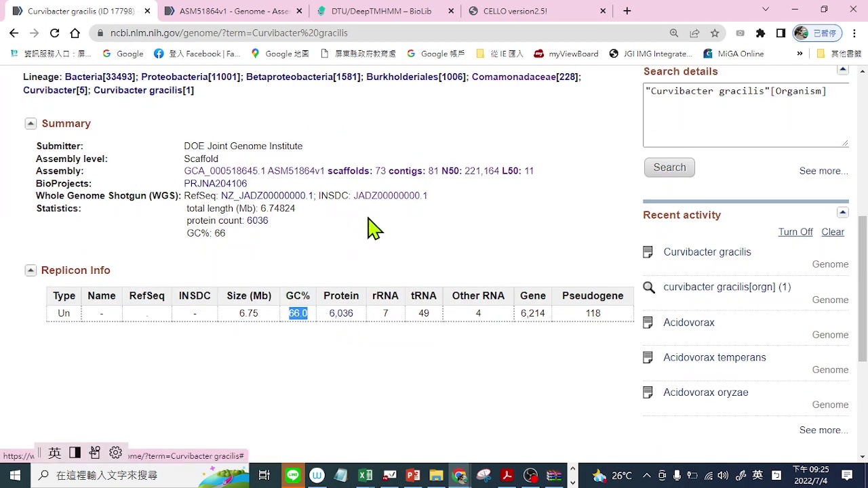
{"action": "left_click", "coordinate": [294, 327]}
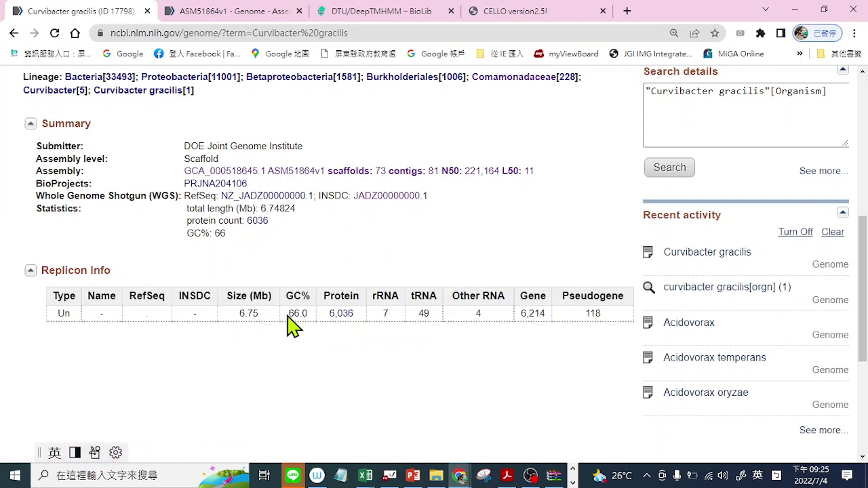
{"action": "left_click_drag", "start_coordinate": [290, 315], "coordinate": [305, 317]}
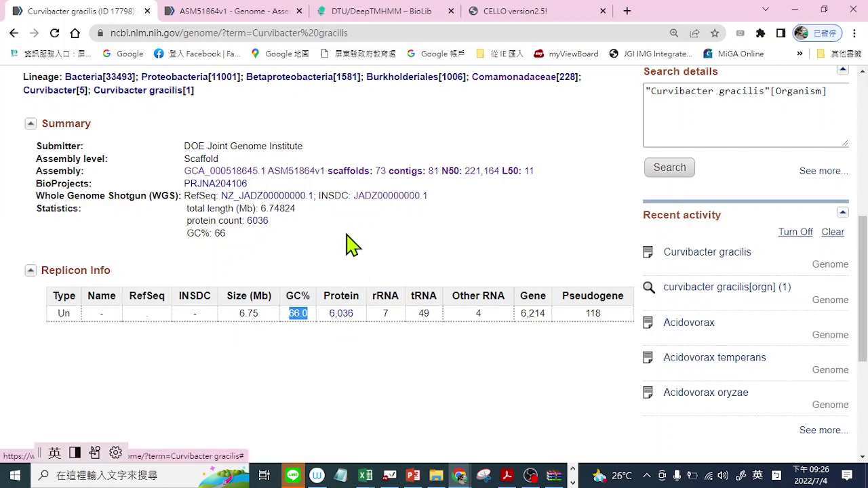
{"action": "scroll", "coordinate": [346, 244], "scroll_direction": "up", "scroll_amount": 3}
{"action": "scroll", "coordinate": [350, 242], "scroll_direction": "up", "scroll_amount": 1}
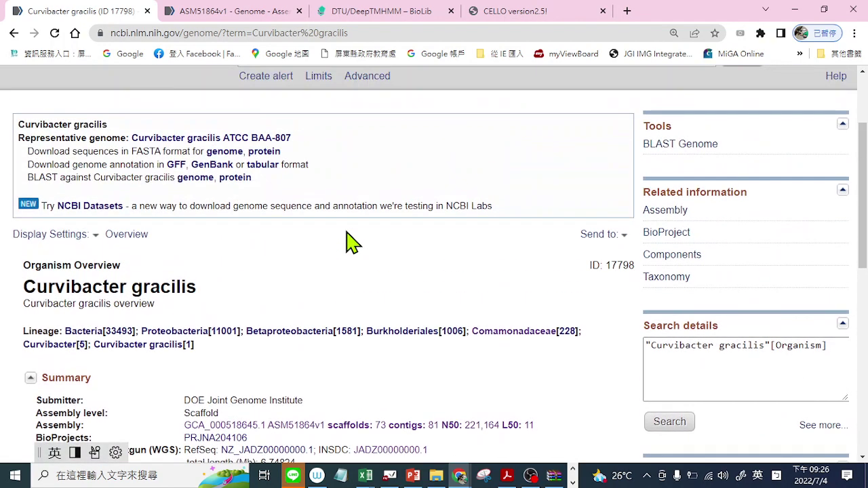
Step: Download the RefSeq "CDS from genomic FASTA (.fna)" file from the ASM51864v1 assembly page
{"action": "left_click", "coordinate": [243, 11]}
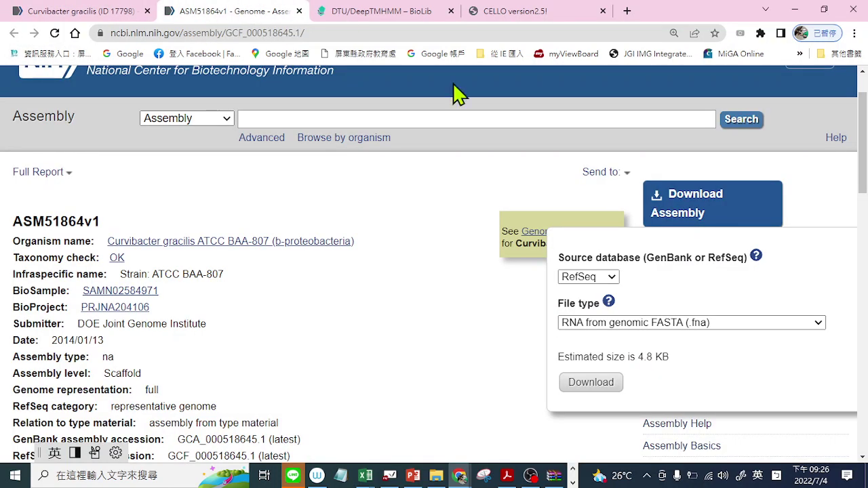
{"action": "scroll", "coordinate": [516, 187], "scroll_direction": "down", "scroll_amount": 1}
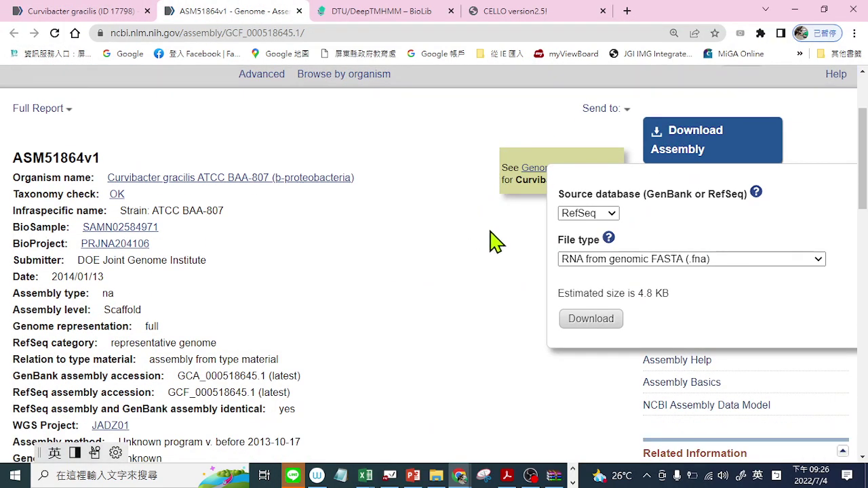
{"action": "left_click", "coordinate": [737, 260]}
{"action": "scroll", "coordinate": [729, 234], "scroll_direction": "down", "scroll_amount": 1}
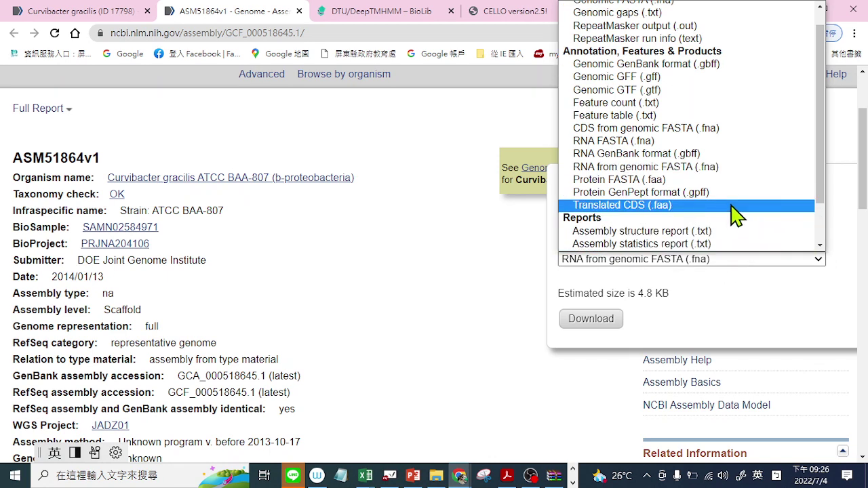
{"action": "scroll", "coordinate": [737, 216], "scroll_direction": "up", "scroll_amount": 1}
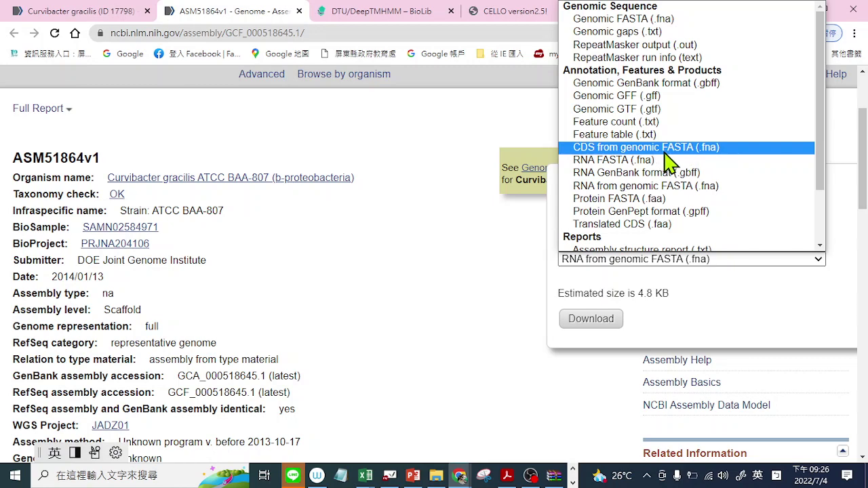
{"action": "key", "text": "Escape"}
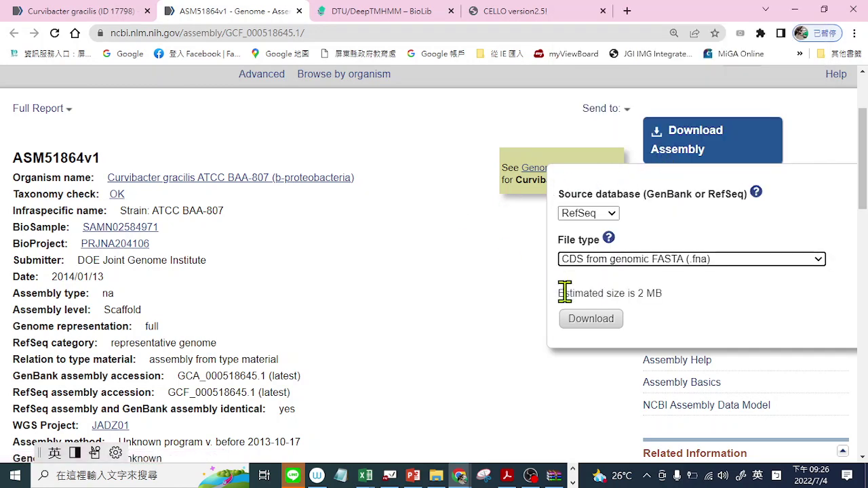
{"action": "left_click", "coordinate": [581, 321]}
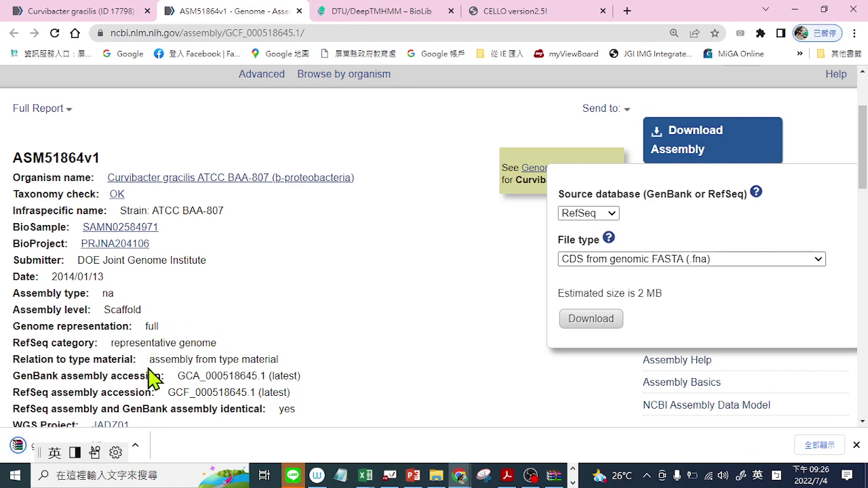
Step: Open the downloaded CDS archive and load GCF_000518645.1_ASM51864v1_cds_from_genomic.fna from its ncbi-genomes folder in BioEdit
{"action": "left_click_drag", "start_coordinate": [41, 451], "coordinate": [115, 449]}
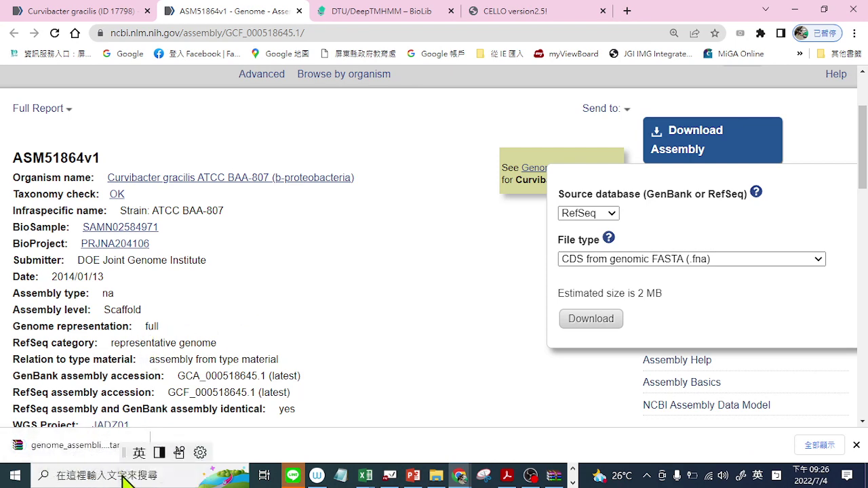
{"action": "left_click", "coordinate": [94, 453]}
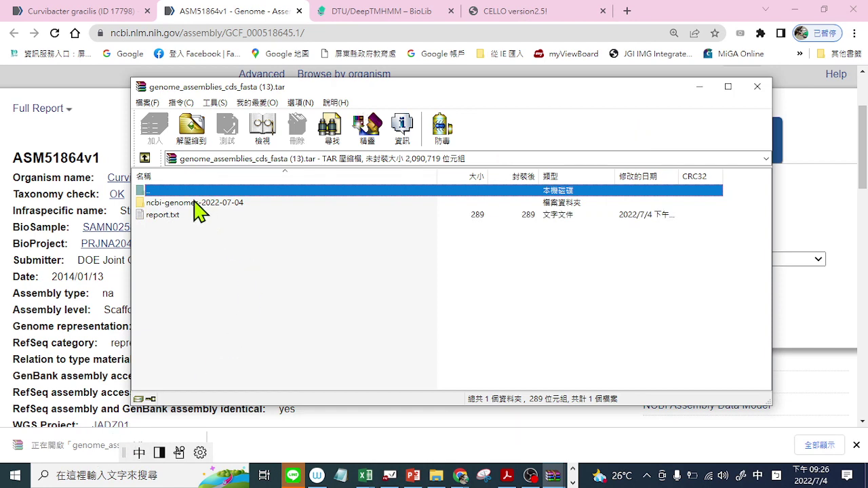
{"action": "double_click", "coordinate": [196, 203]}
{"action": "double_click", "coordinate": [195, 204]}
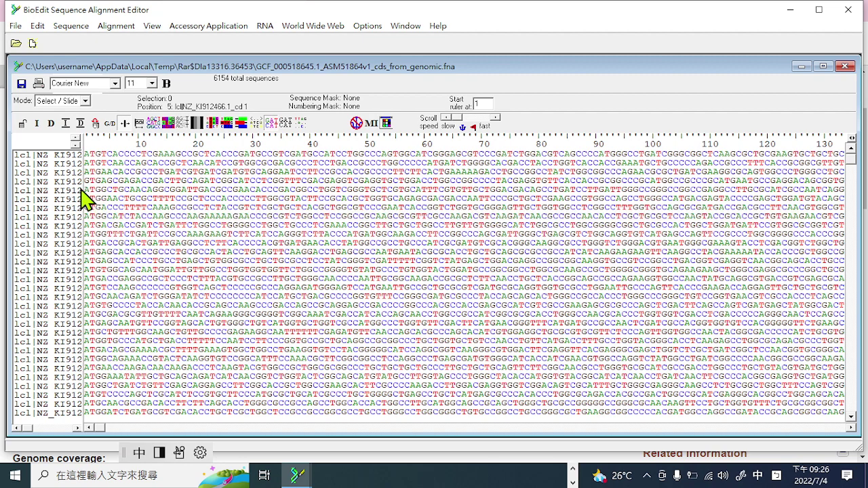
Step: Widen the sequence title area and examine the first three CDS titles with the beginnings of their sequences
{"action": "left_click_drag", "start_coordinate": [85, 190], "coordinate": [638, 199]}
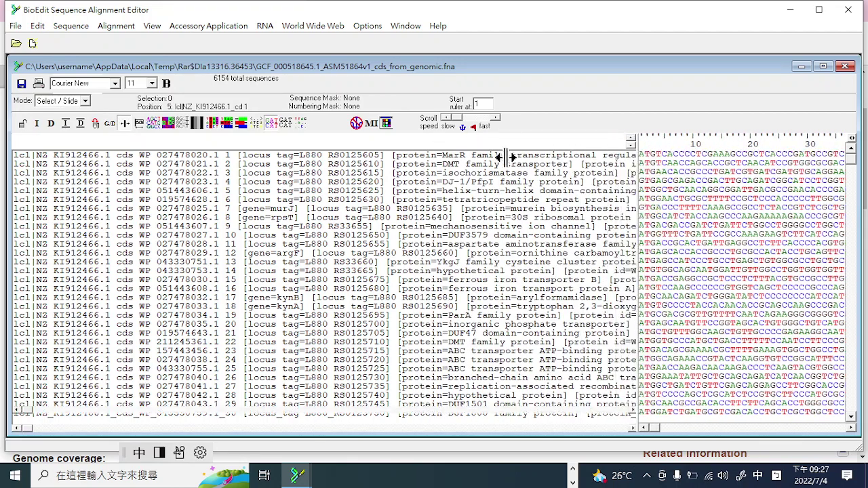
{"action": "left_click", "coordinate": [486, 157]}
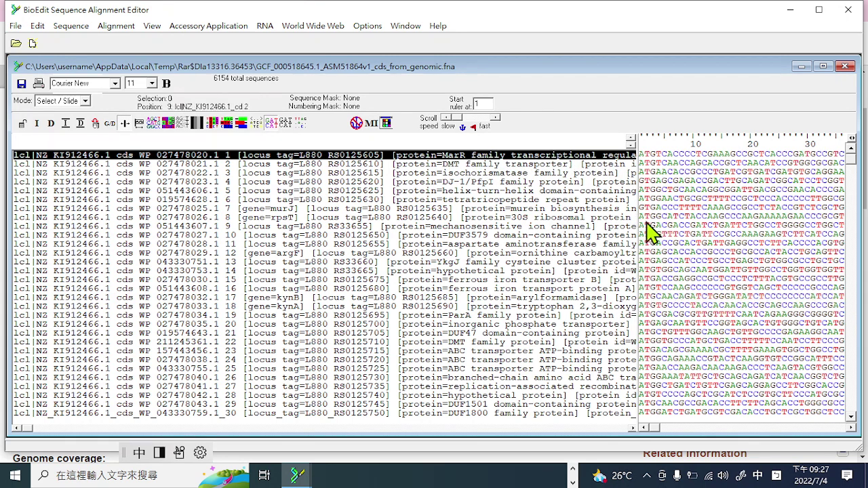
{"action": "left_click", "coordinate": [657, 154]}
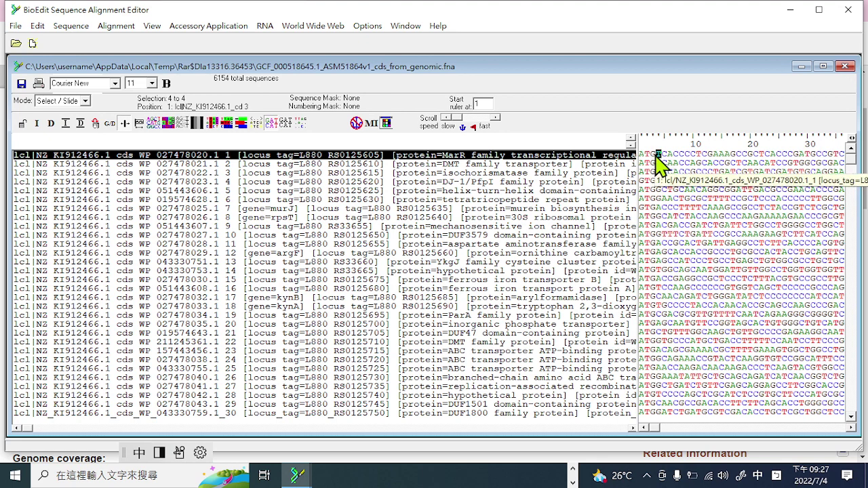
{"action": "left_click", "coordinate": [529, 166]}
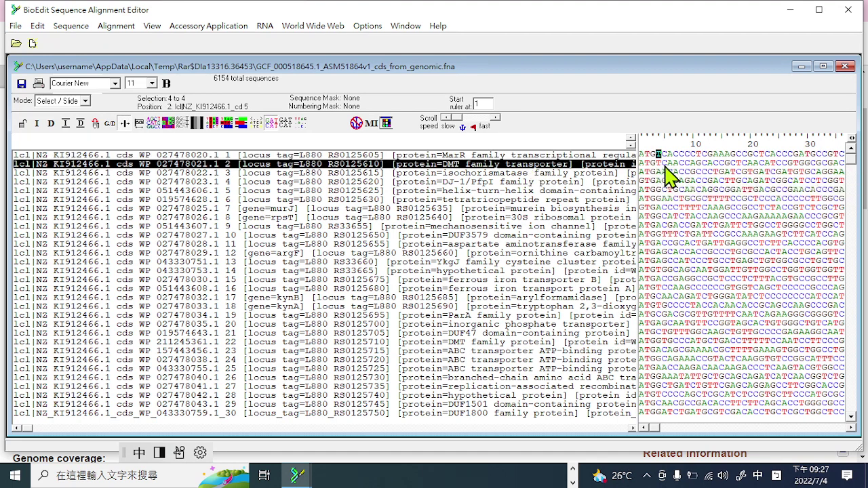
{"action": "left_click", "coordinate": [577, 174]}
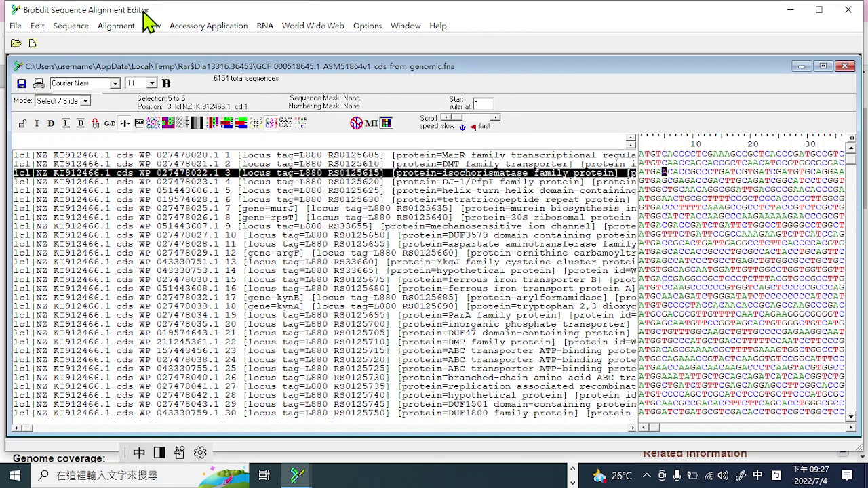
Step: Calculate the nucleotide composition of all CDS sequences, maximize the report, and examine the first gene's title and G+C content
{"action": "left_click", "coordinate": [37, 26]}
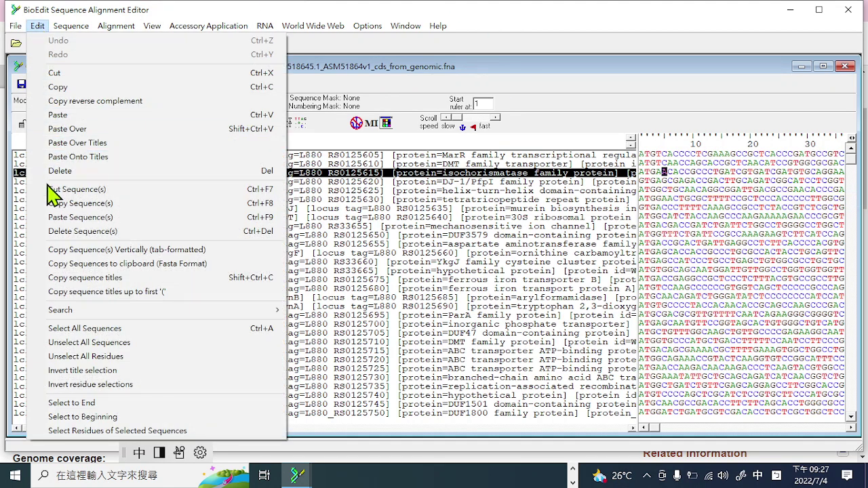
{"action": "left_click", "coordinate": [94, 331]}
{"action": "left_click", "coordinate": [75, 28]}
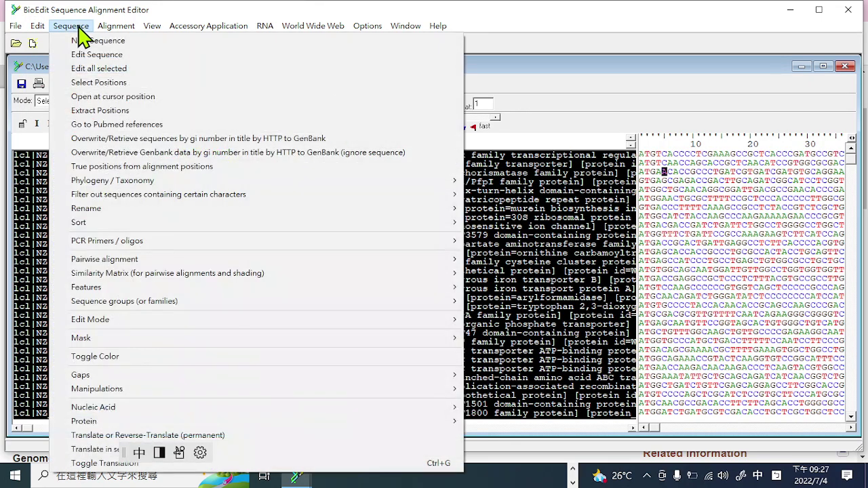
{"action": "mouse_move", "coordinate": [112, 411]}
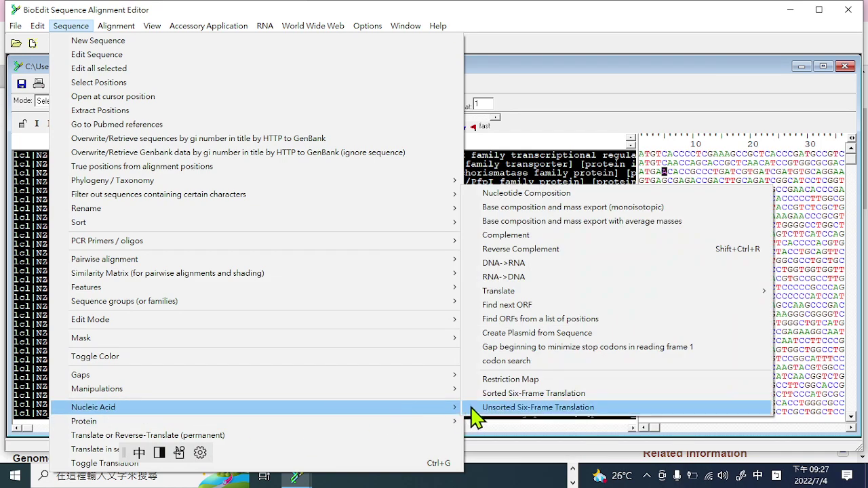
{"action": "left_click", "coordinate": [498, 193]}
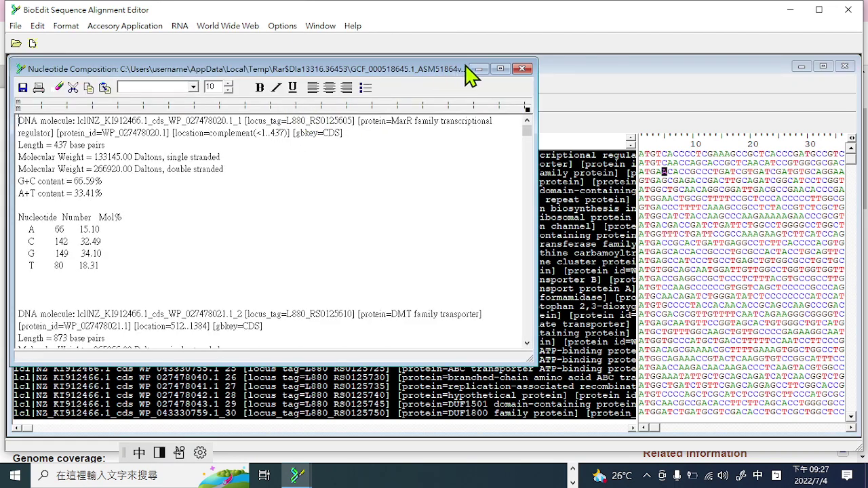
{"action": "left_click", "coordinate": [500, 69]}
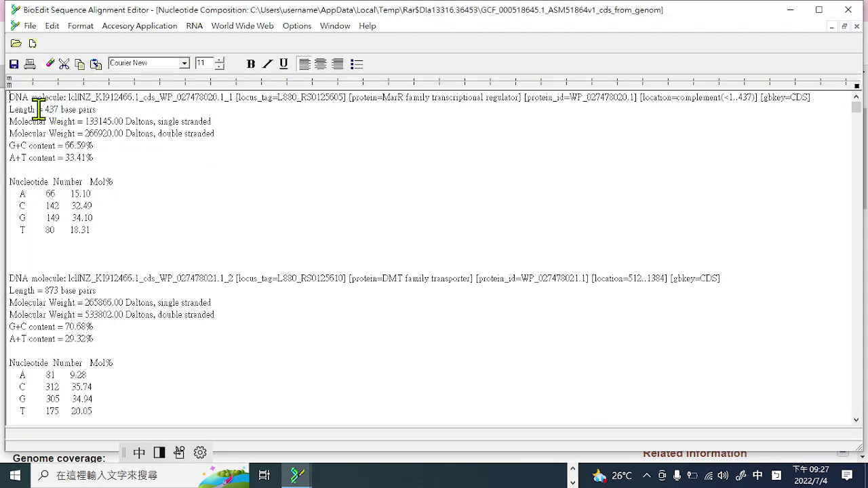
{"action": "left_click_drag", "start_coordinate": [14, 103], "coordinate": [188, 109]}
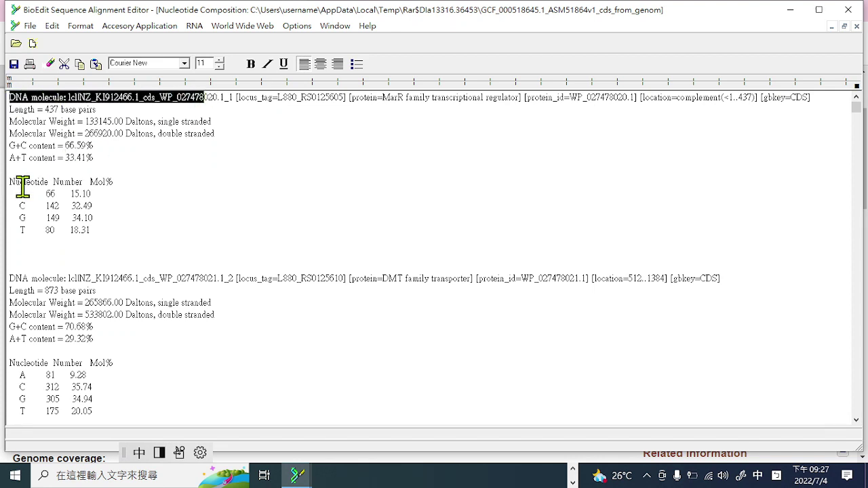
{"action": "left_click_drag", "start_coordinate": [12, 146], "coordinate": [86, 147]}
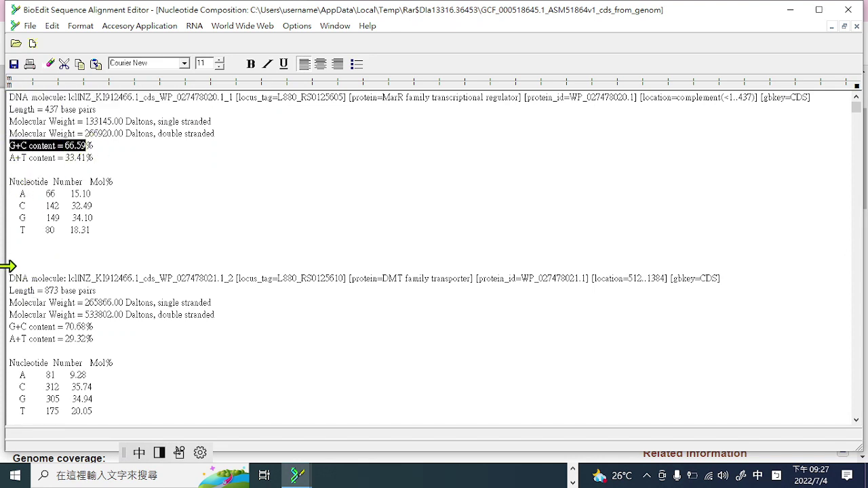
Step: Examine the titles and G+C contents of the second and third genes in the nucleotide composition report
{"action": "left_click_drag", "start_coordinate": [13, 278], "coordinate": [307, 279]}
{"action": "left_click_drag", "start_coordinate": [11, 328], "coordinate": [90, 326]}
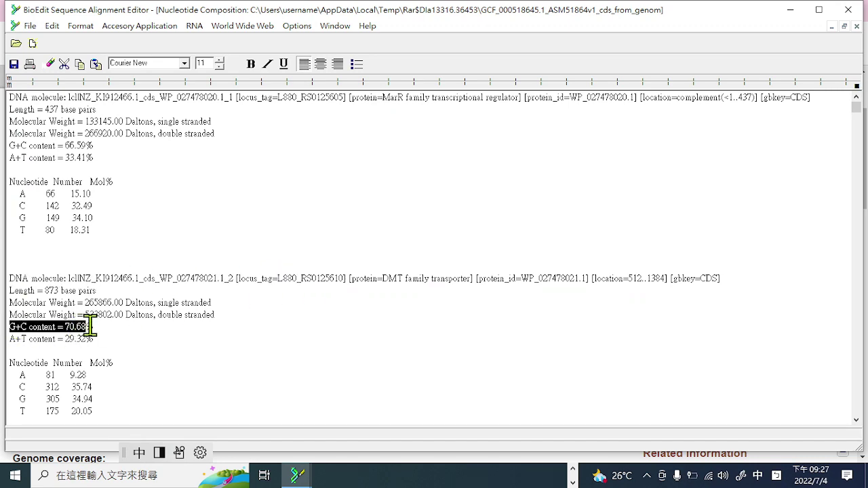
{"action": "scroll", "coordinate": [140, 328], "scroll_direction": "down", "scroll_amount": 3}
{"action": "left_click_drag", "start_coordinate": [13, 351], "coordinate": [258, 350]}
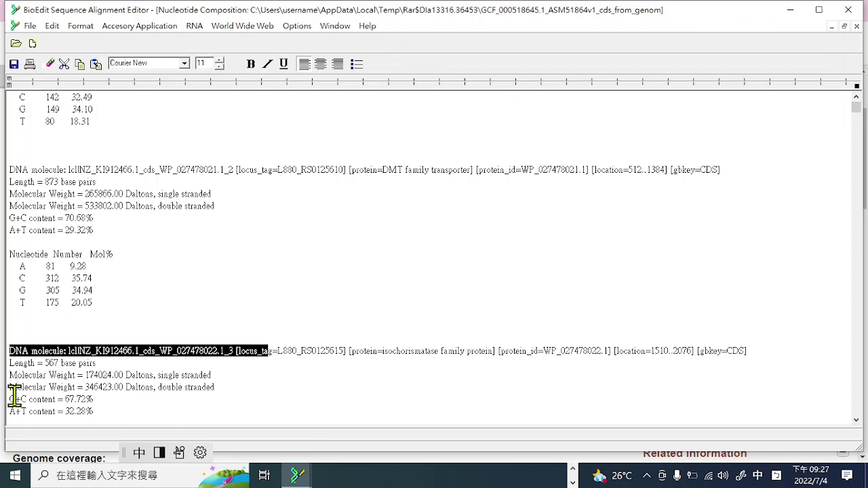
{"action": "left_click_drag", "start_coordinate": [14, 399], "coordinate": [96, 400]}
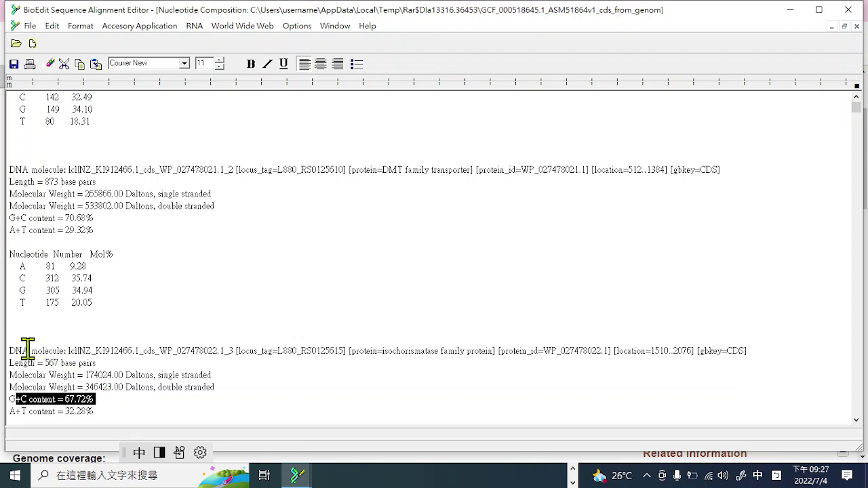
{"action": "left_click_drag", "start_coordinate": [27, 349], "coordinate": [91, 354]}
{"action": "left_click_drag", "start_coordinate": [9, 400], "coordinate": [77, 400]}
{"action": "scroll", "coordinate": [193, 398], "scroll_direction": "down", "scroll_amount": 3}
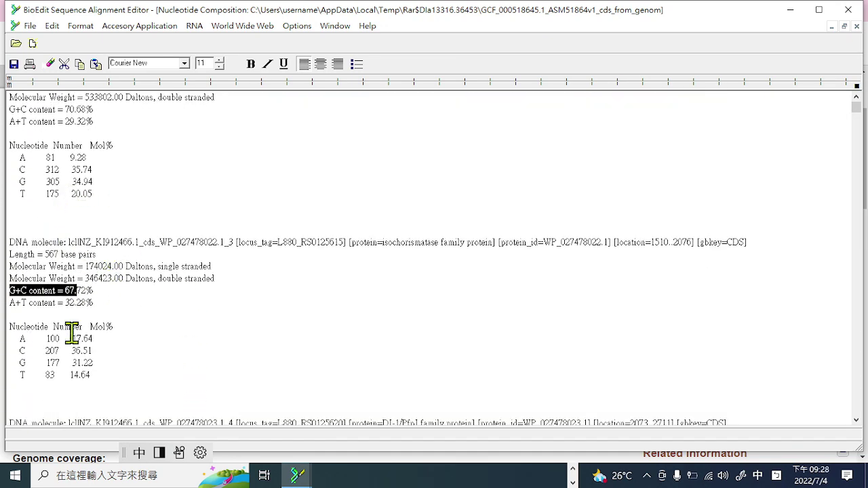
{"action": "left_click", "coordinate": [160, 361]}
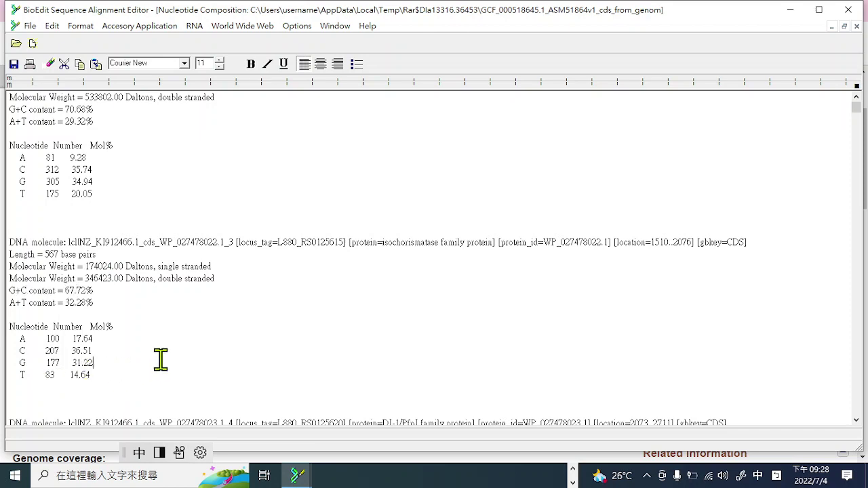
{"action": "left_click_drag", "start_coordinate": [15, 242], "coordinate": [39, 242]}
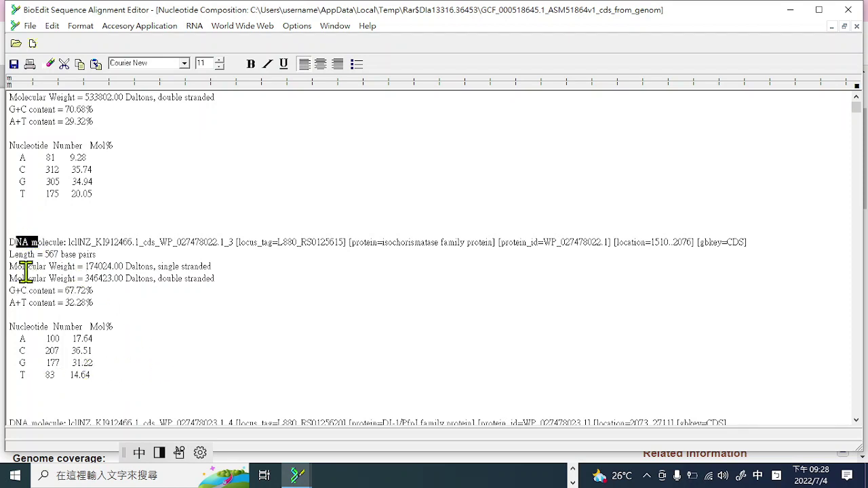
{"action": "left_click_drag", "start_coordinate": [30, 291], "coordinate": [50, 291]}
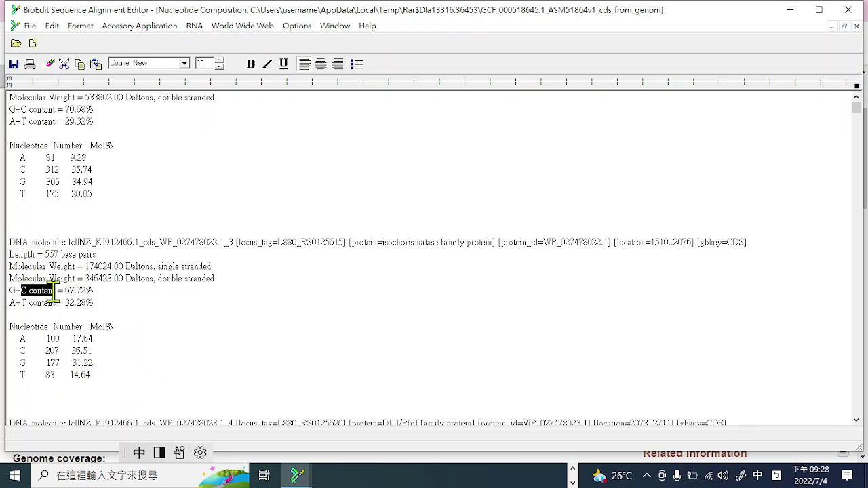
{"action": "scroll", "coordinate": [86, 287], "scroll_direction": "up", "scroll_amount": 4}
{"action": "scroll", "coordinate": [117, 223], "scroll_direction": "up", "scroll_amount": 2}
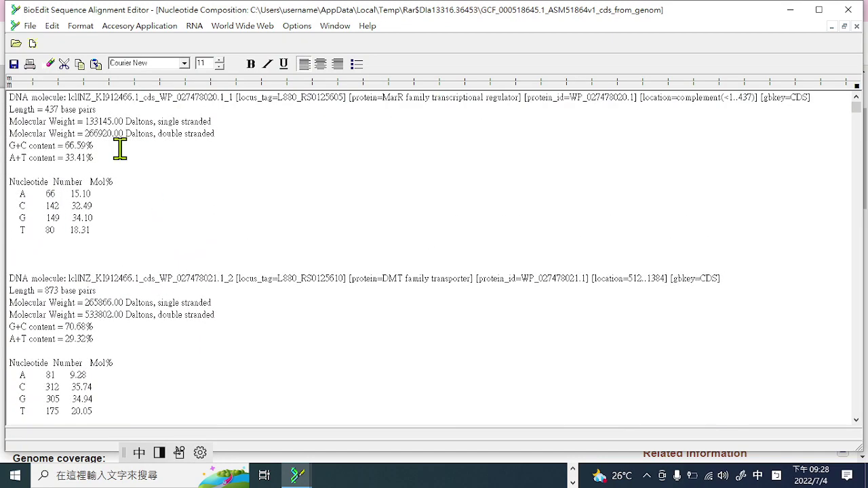
Step: Select and copy the entire nucleotide composition report
{"action": "left_click", "coordinate": [52, 26]}
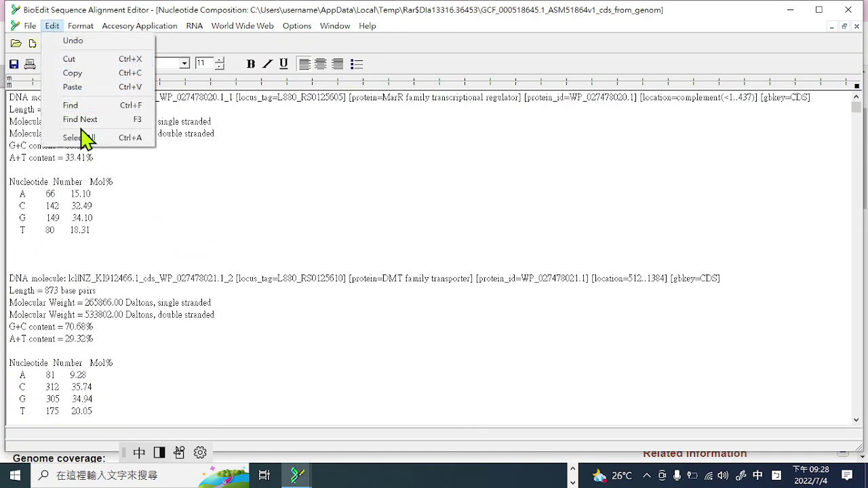
{"action": "left_click", "coordinate": [83, 137]}
{"action": "left_click", "coordinate": [53, 25]}
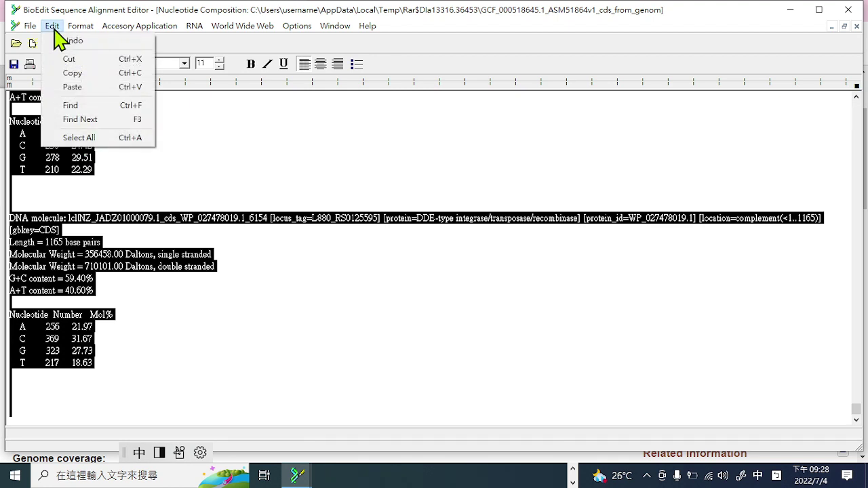
{"action": "left_click", "coordinate": [72, 73]}
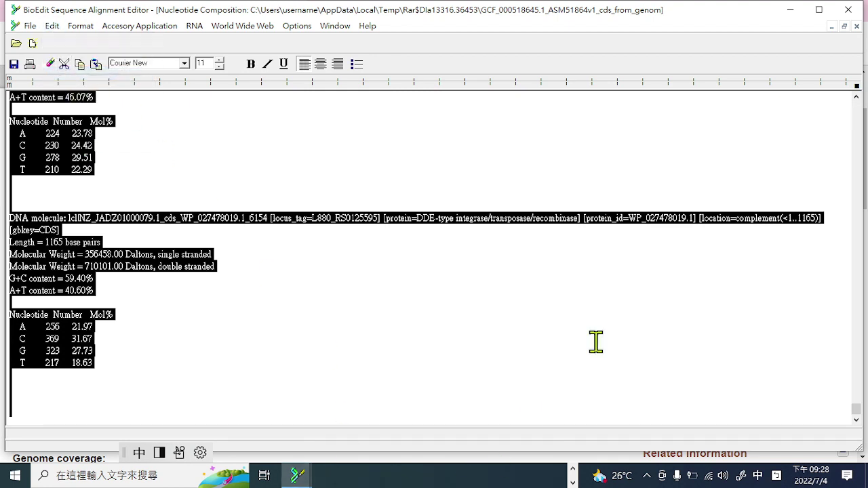
Step: Switch to the 活頁簿1 Excel workbook, paste the report into cell A1 of 工作表3, and widen column A
{"action": "left_click", "coordinate": [790, 9]}
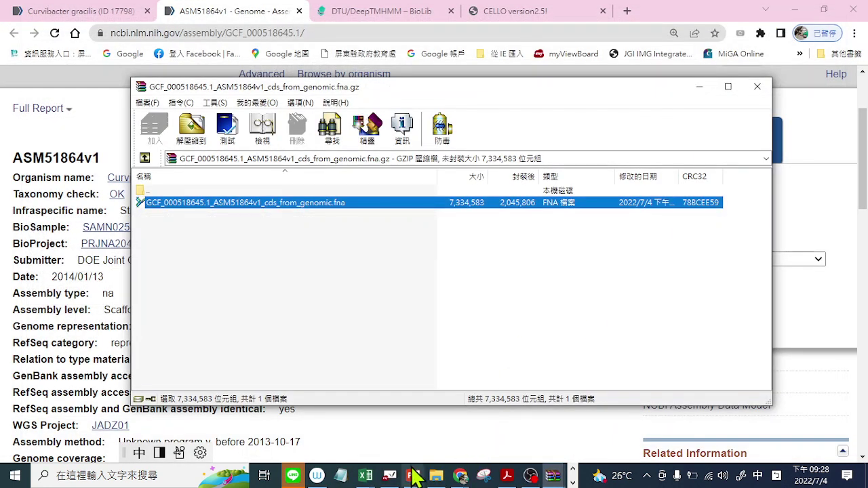
{"action": "left_click", "coordinate": [366, 476]}
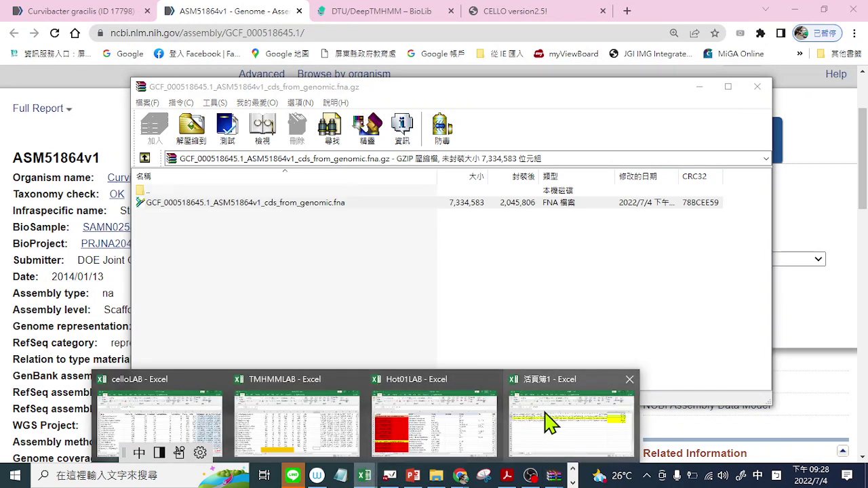
{"action": "left_click", "coordinate": [548, 422]}
{"action": "left_click", "coordinate": [180, 439]}
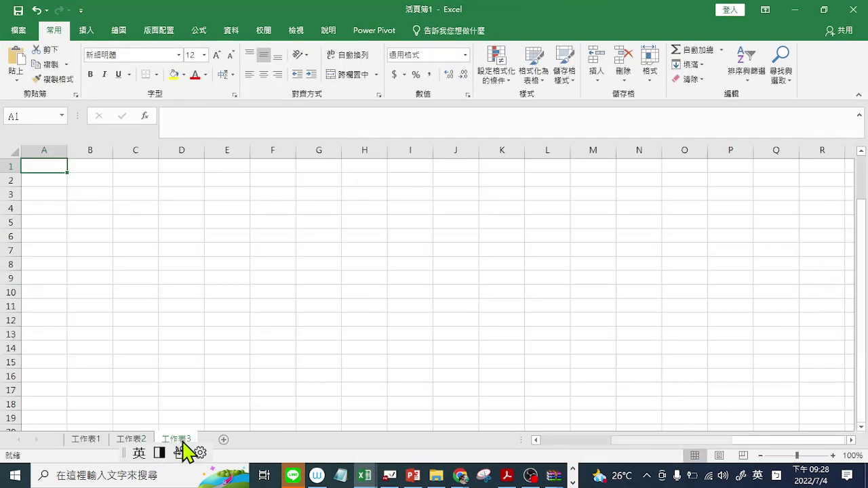
{"action": "right_click", "coordinate": [42, 169]}
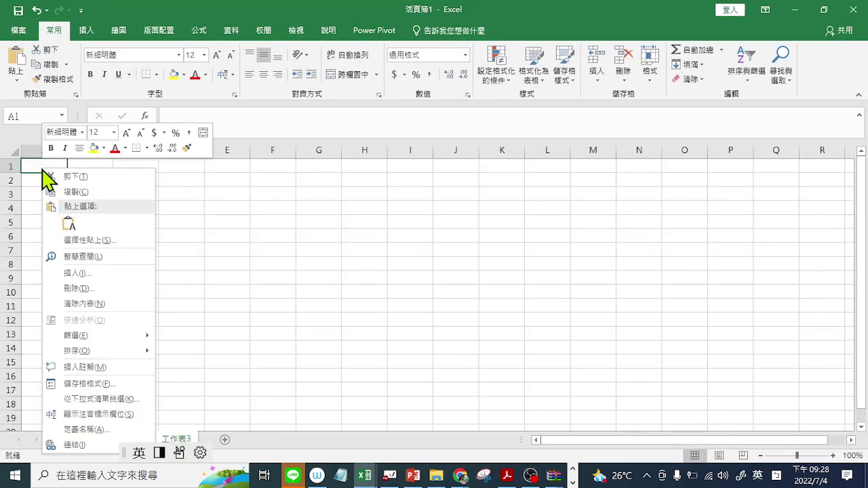
{"action": "left_click", "coordinate": [68, 224]}
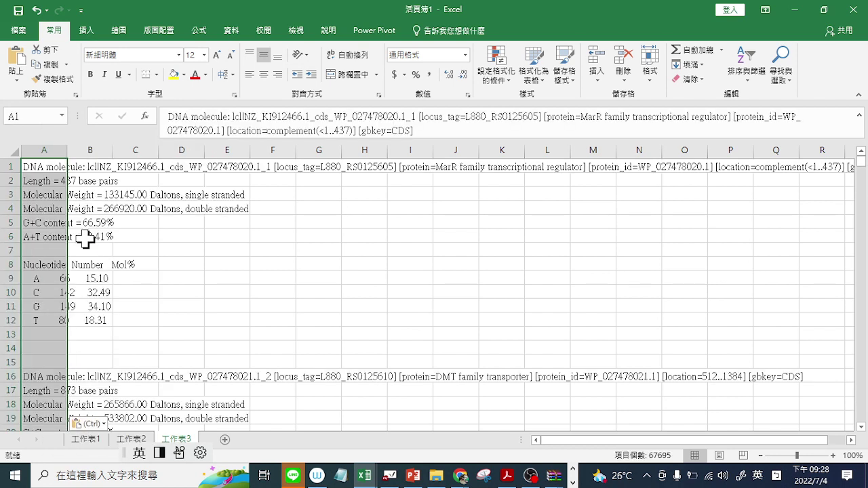
{"action": "left_click_drag", "start_coordinate": [66, 151], "coordinate": [502, 152]}
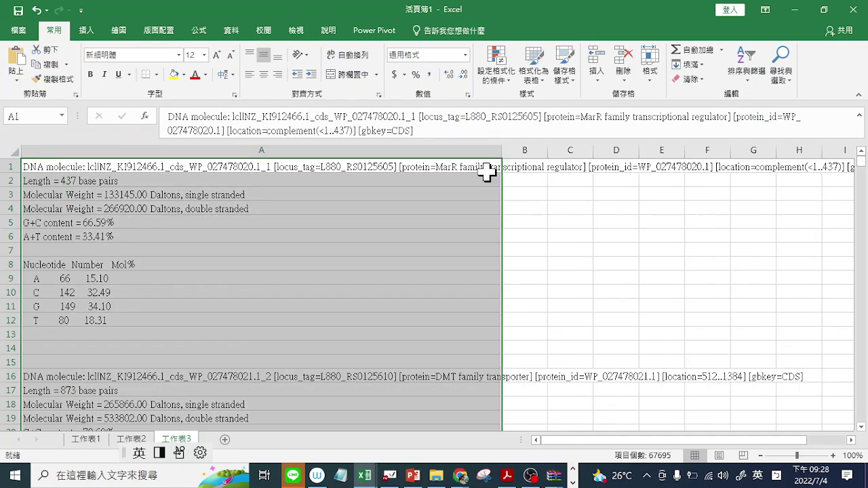
{"action": "left_click", "coordinate": [430, 264]}
{"action": "left_click", "coordinate": [113, 148]}
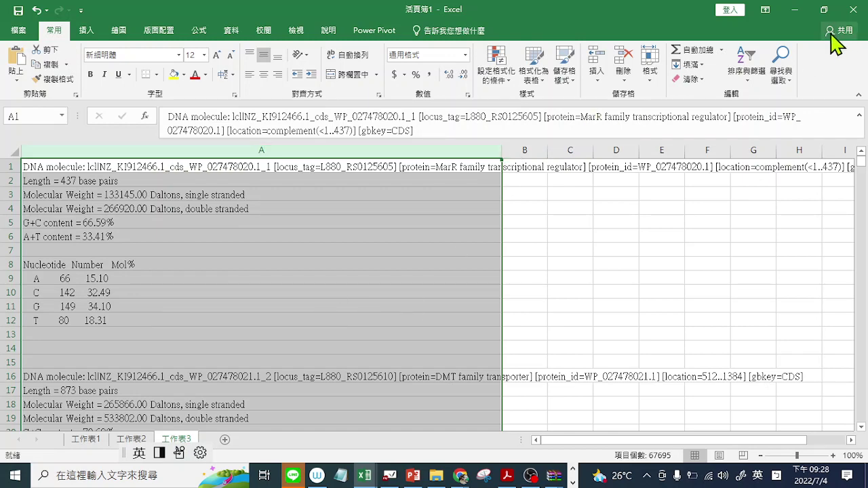
Step: Close the CDS archive window and check the gene count in the Curvibacter gracilis genome page's Replicon Info table
{"action": "left_click", "coordinate": [795, 10]}
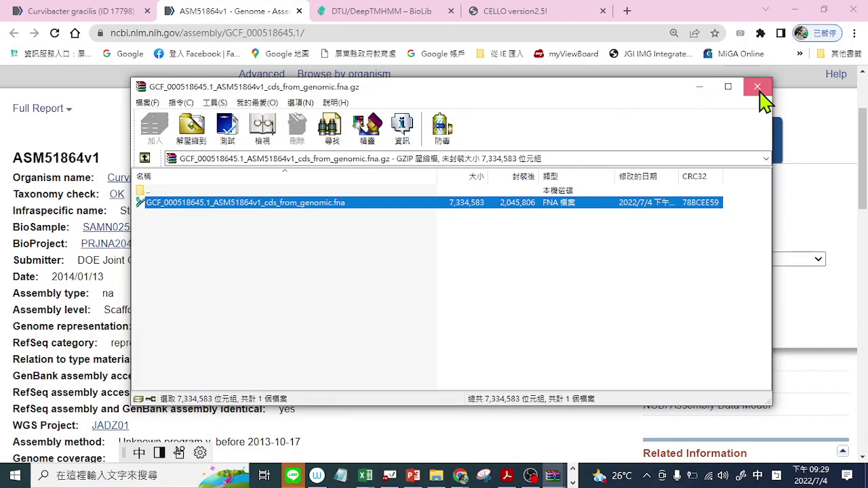
{"action": "left_click", "coordinate": [757, 86]}
{"action": "left_click", "coordinate": [758, 87]}
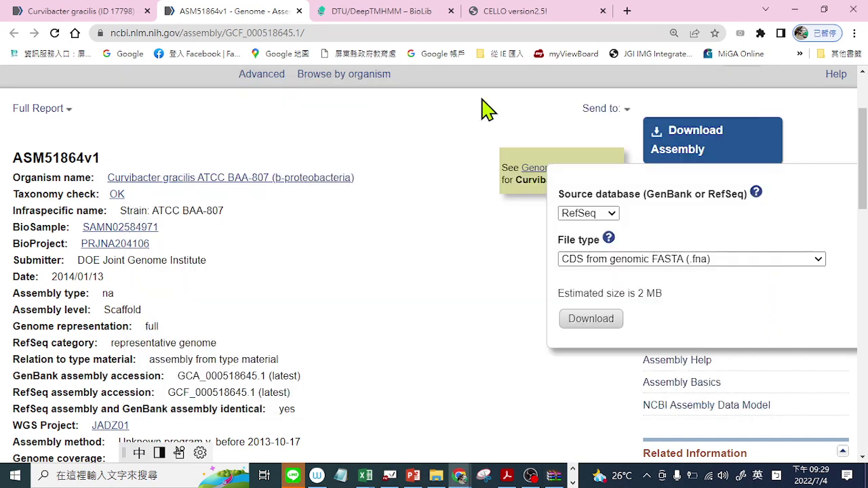
{"action": "left_click", "coordinate": [68, 11]}
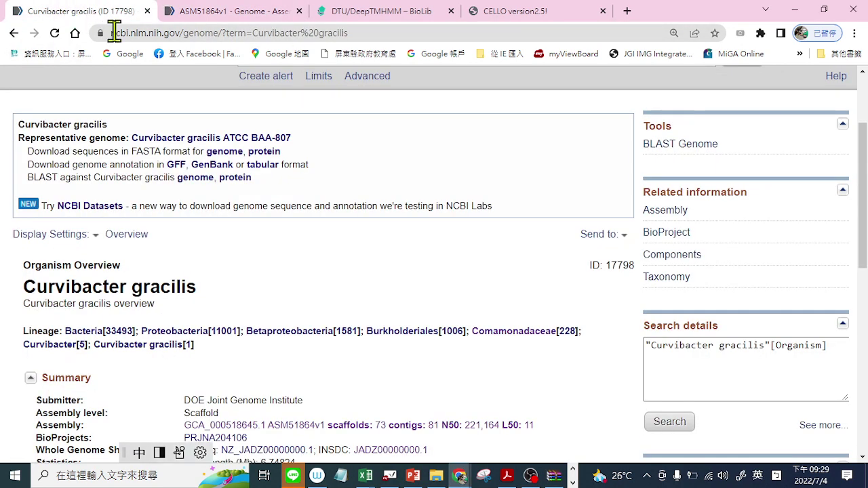
{"action": "scroll", "coordinate": [360, 155], "scroll_direction": "down", "scroll_amount": 5}
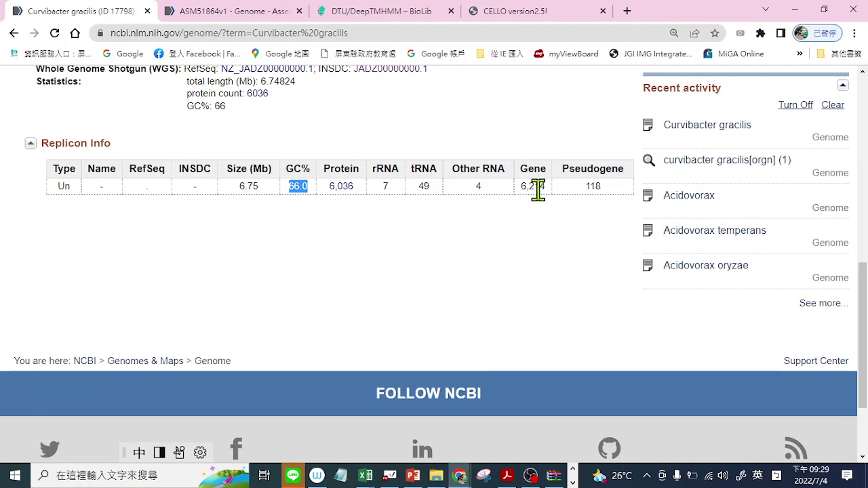
Step: Return to the 活頁簿1 Excel workbook, add a filter to column A, and read the notice about items missing from its filter list
{"action": "mouse_move", "coordinate": [373, 479]}
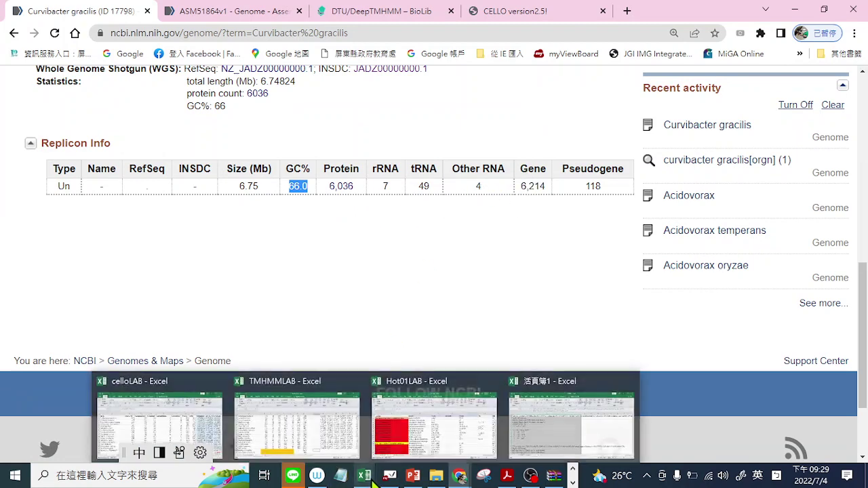
{"action": "left_click", "coordinate": [364, 479]}
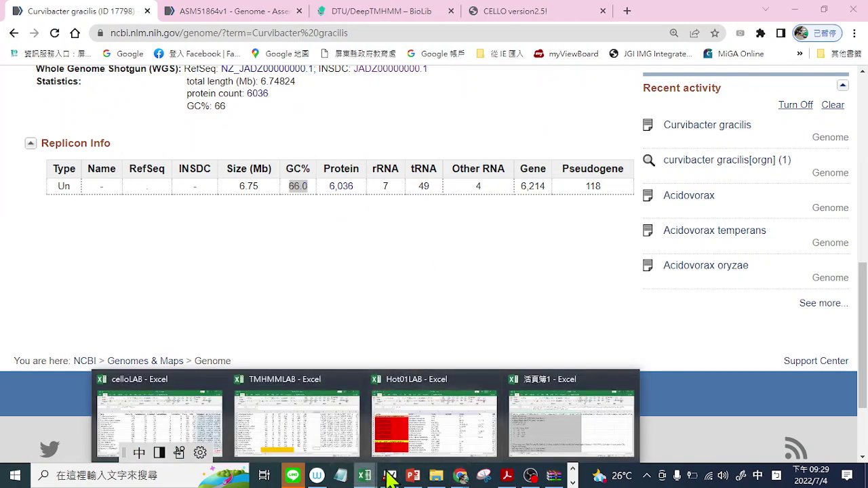
{"action": "left_click", "coordinate": [556, 424]}
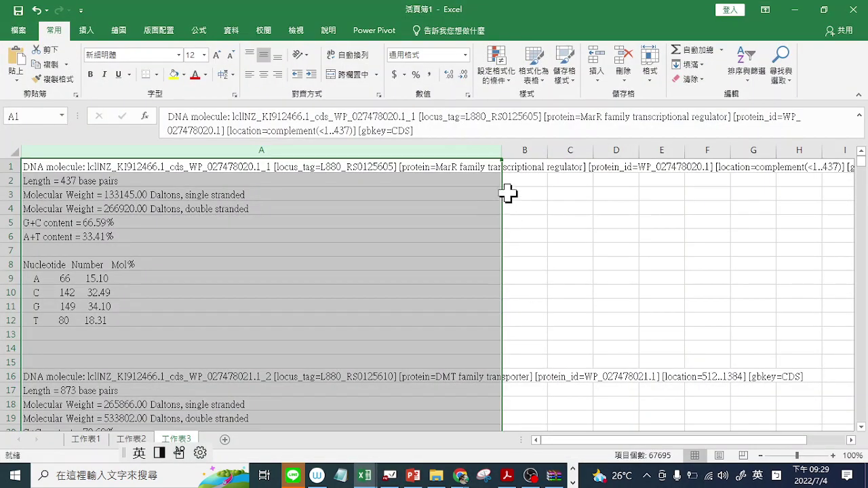
{"action": "left_click", "coordinate": [754, 80]}
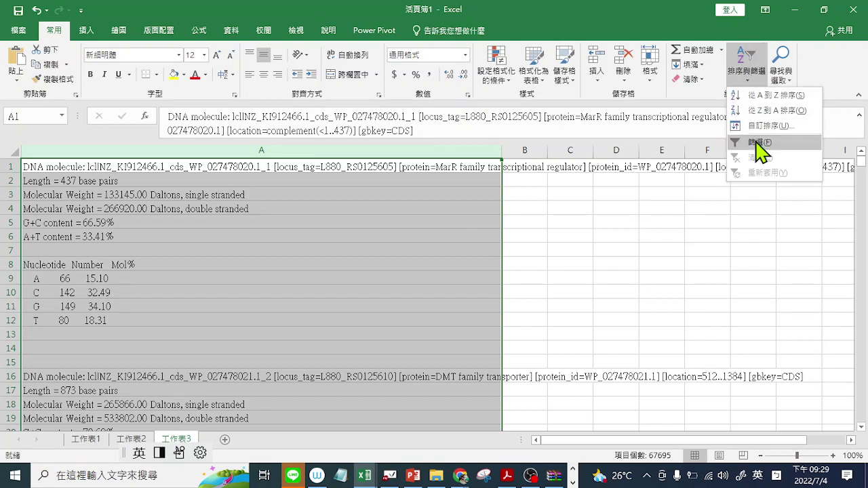
{"action": "left_click", "coordinate": [757, 143]}
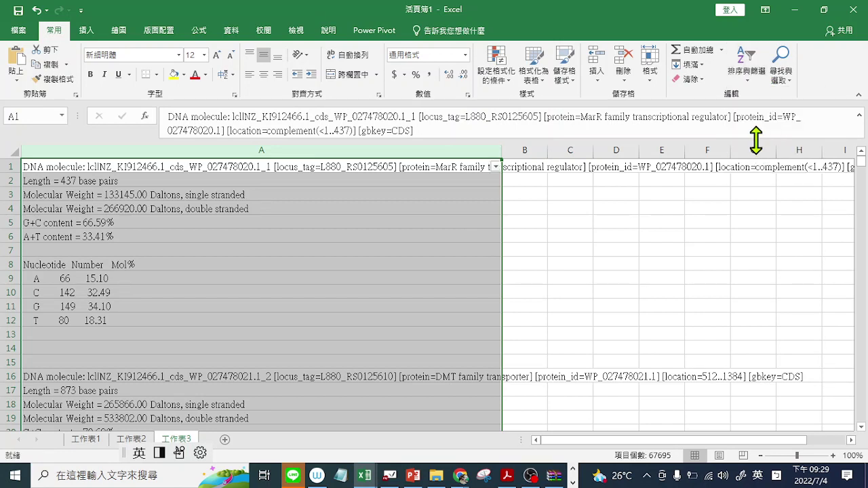
{"action": "left_click", "coordinate": [496, 167]}
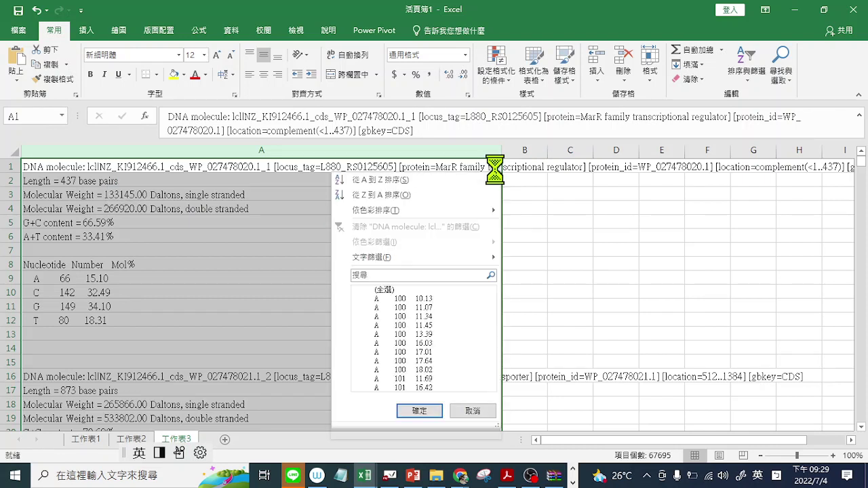
{"action": "mouse_move", "coordinate": [470, 260]}
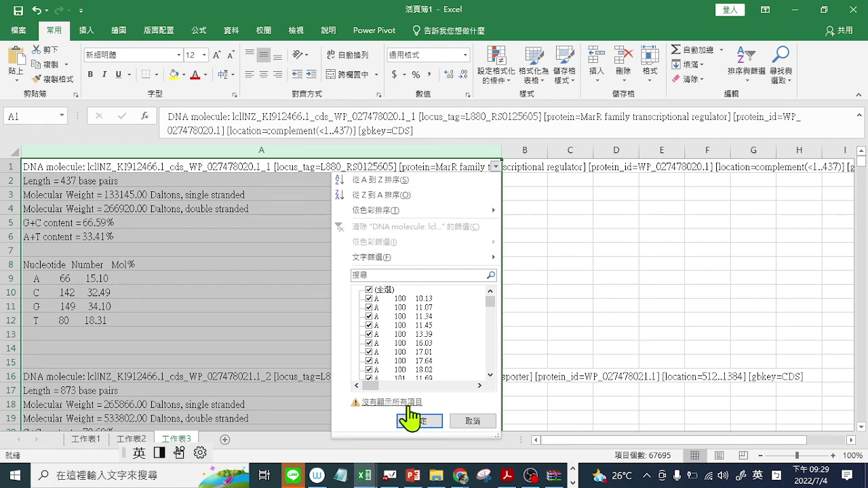
{"action": "left_click", "coordinate": [410, 417]}
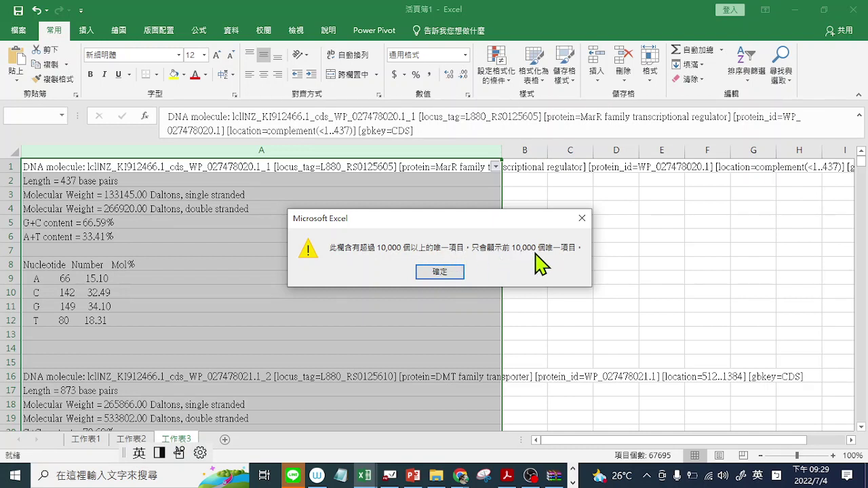
{"action": "left_click", "coordinate": [434, 273]}
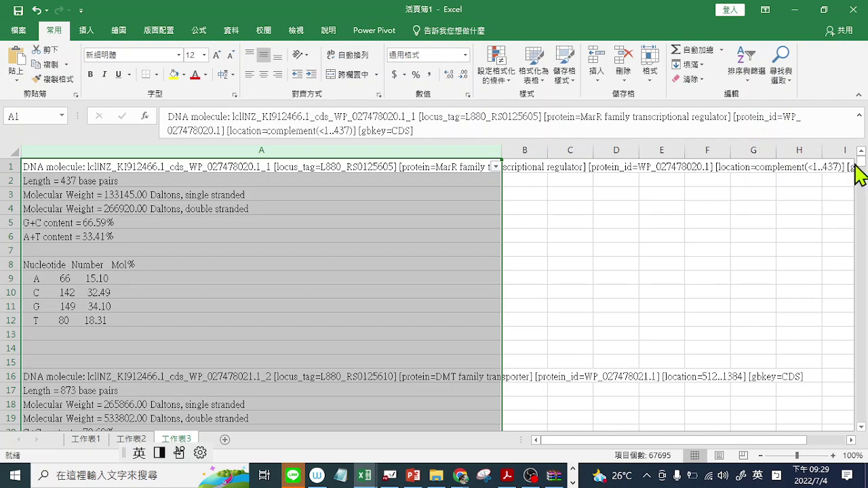
Step: Examine the last gene's record and row numbers at the end of the pasted report, and return to the first row
{"action": "left_click_drag", "start_coordinate": [861, 166], "coordinate": [862, 417]}
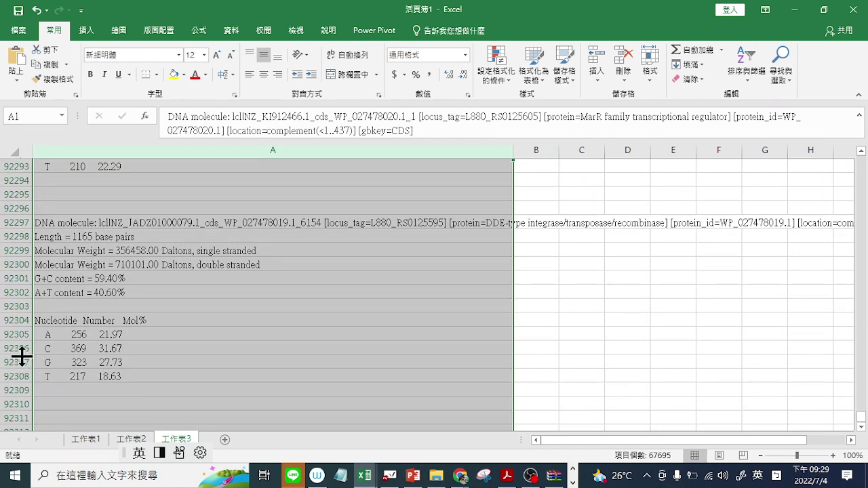
{"action": "scroll", "coordinate": [14, 360], "scroll_direction": "down", "scroll_amount": 5}
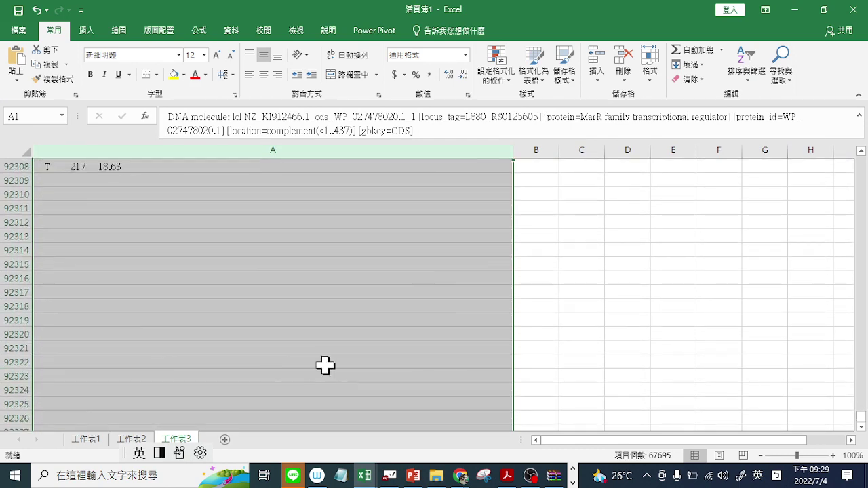
{"action": "left_click_drag", "start_coordinate": [860, 417], "coordinate": [861, 160]}
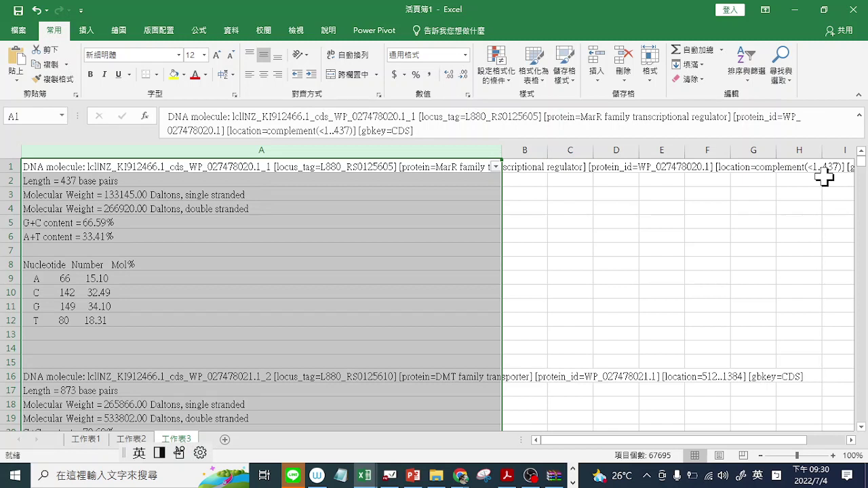
Step: Recheck the notice about missing items in column A's filter list, and switch to the BioEdit nucleotide composition report on the other desktop
{"action": "left_click", "coordinate": [496, 167]}
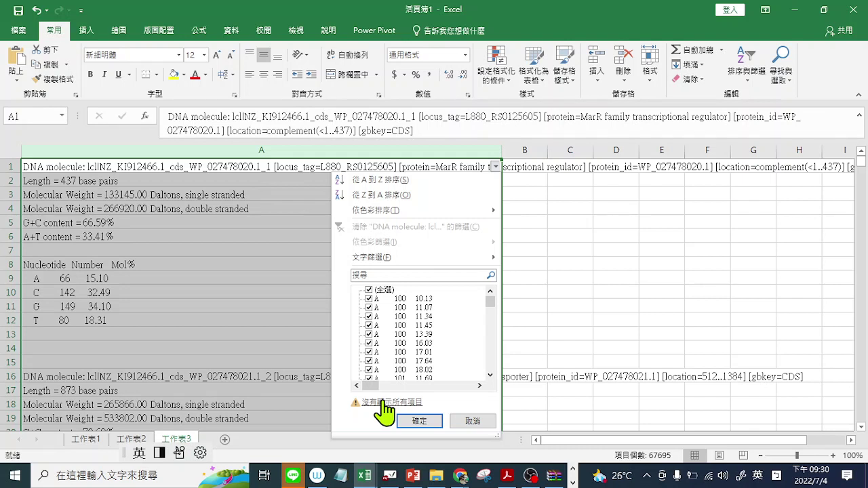
{"action": "left_click", "coordinate": [238, 259]}
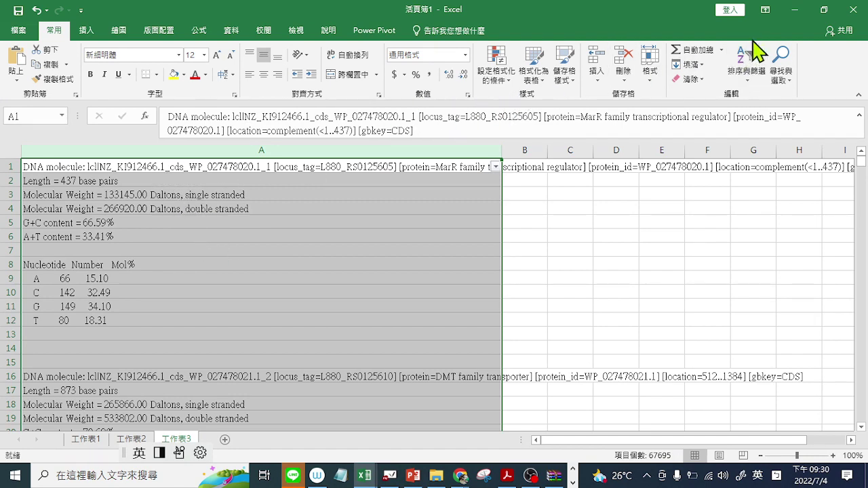
{"action": "left_click", "coordinate": [795, 10]}
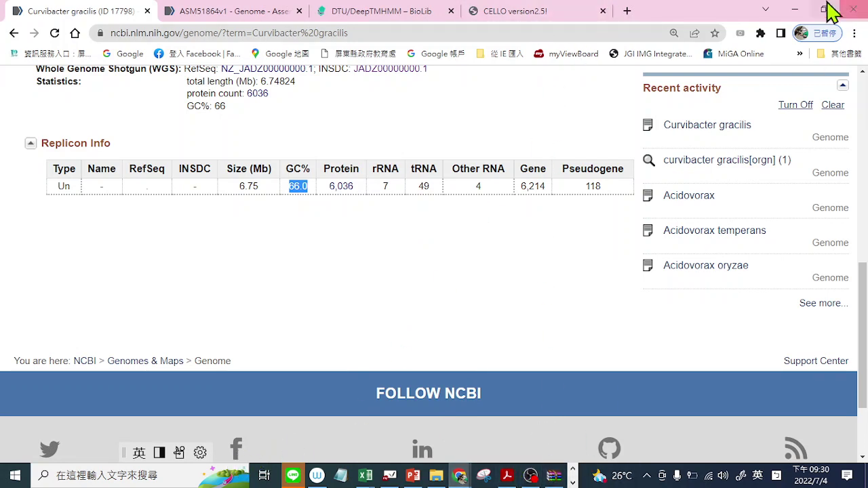
{"action": "left_click", "coordinate": [795, 13]}
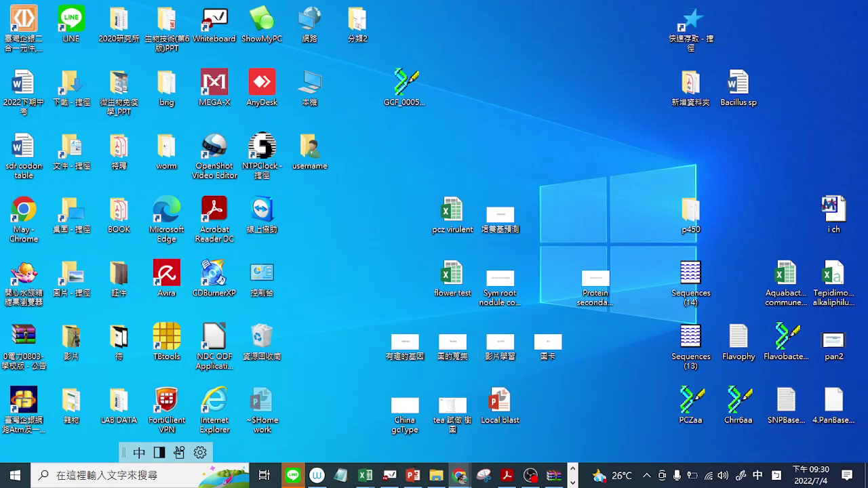
{"action": "key", "text": "ctrl+super+Right"}
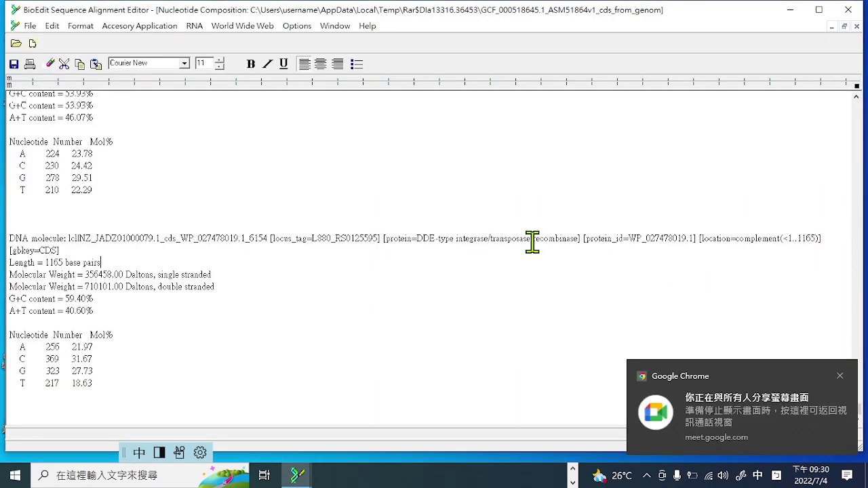
Step: Examine the record of gene 6149 near the report's end, highlighting its DNA molecule name and G+C content line
{"action": "scroll", "coordinate": [532, 242], "scroll_direction": "up", "scroll_amount": 12}
{"action": "left_click", "coordinate": [839, 376]}
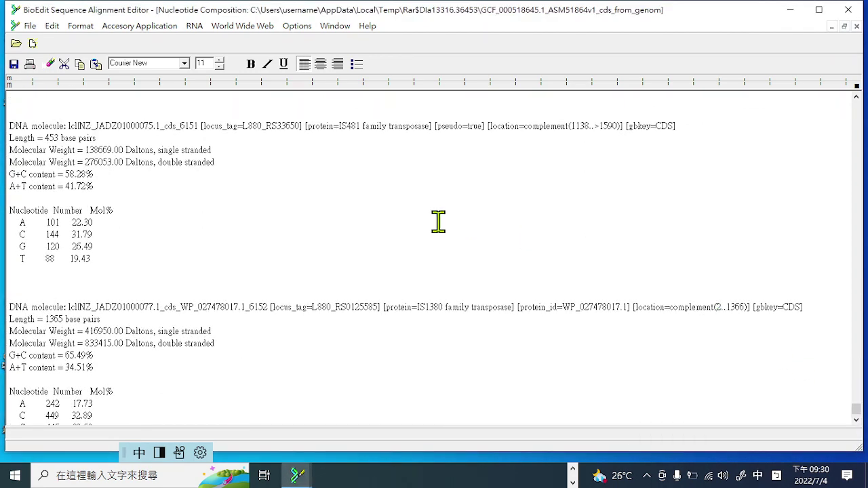
{"action": "scroll", "coordinate": [438, 222], "scroll_direction": "up", "scroll_amount": 12}
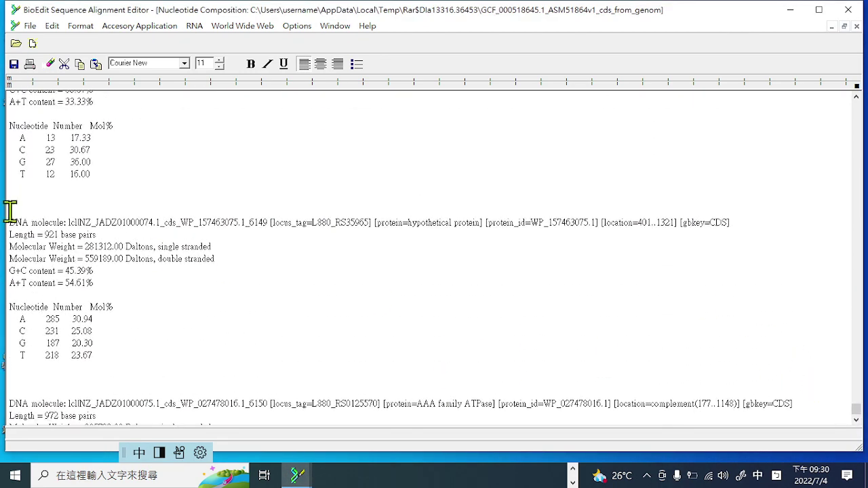
{"action": "left_click_drag", "start_coordinate": [10, 215], "coordinate": [224, 222]}
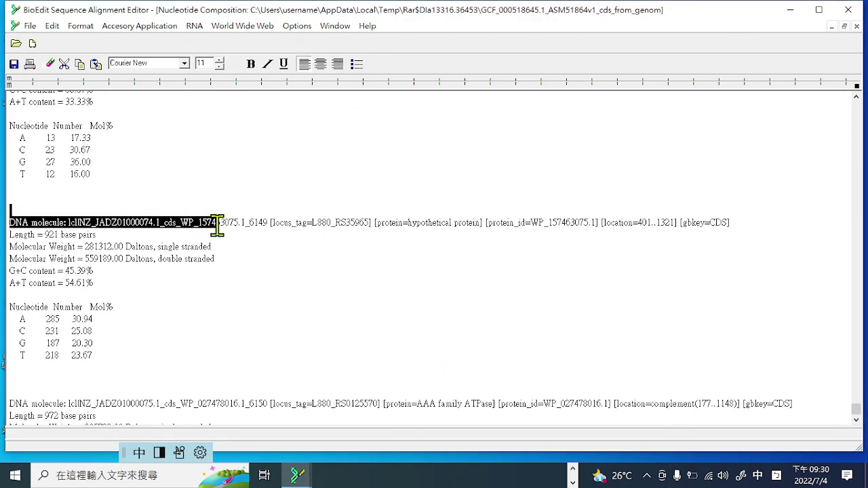
{"action": "left_click", "coordinate": [11, 273]}
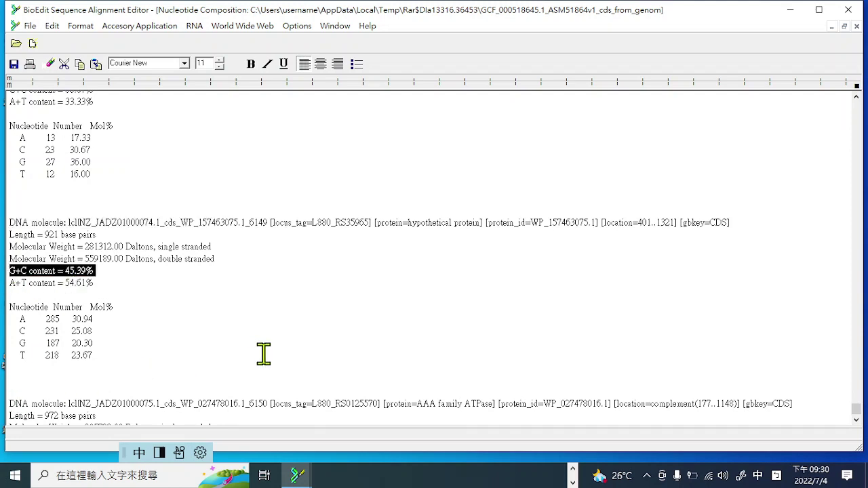
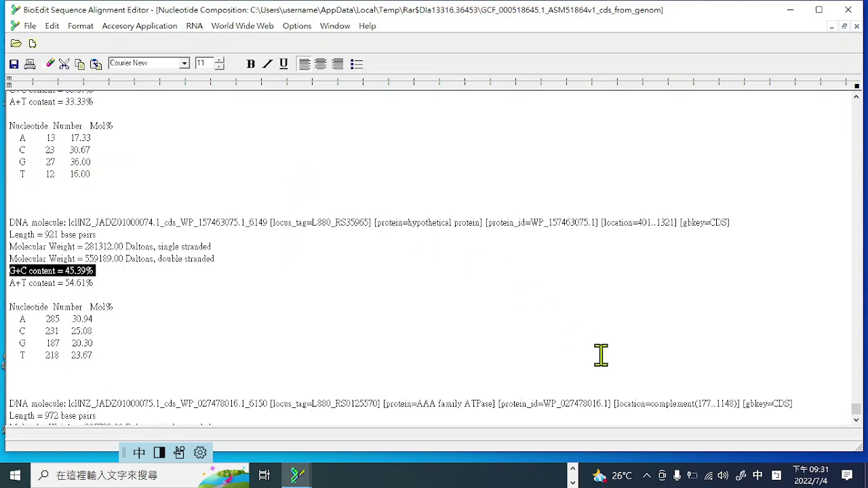
Step: Return to the report's first record and look over the record layout there and further down the report
{"action": "left_click_drag", "start_coordinate": [856, 410], "coordinate": [856, 107]}
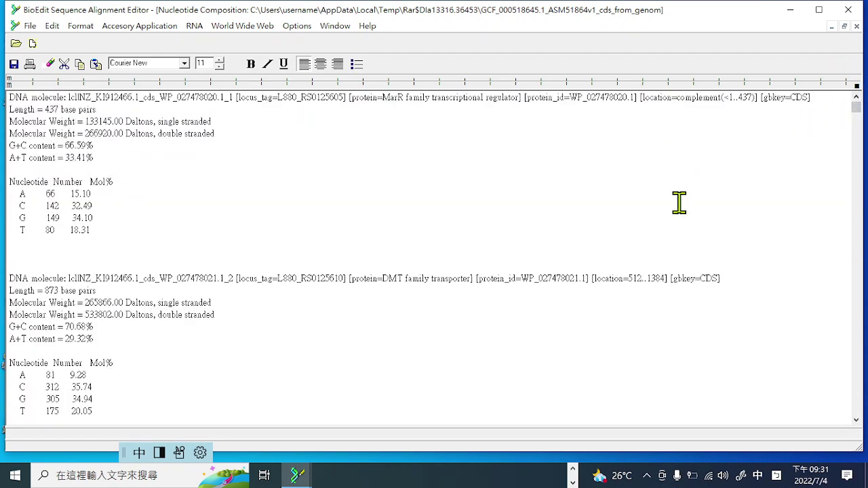
{"action": "left_click_drag", "start_coordinate": [9, 97], "coordinate": [264, 361]}
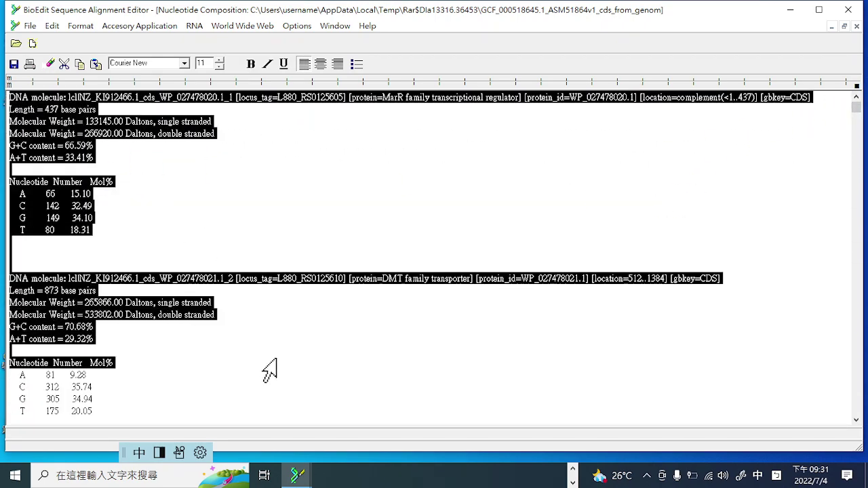
{"action": "left_click_drag", "start_coordinate": [856, 107], "coordinate": [856, 196]}
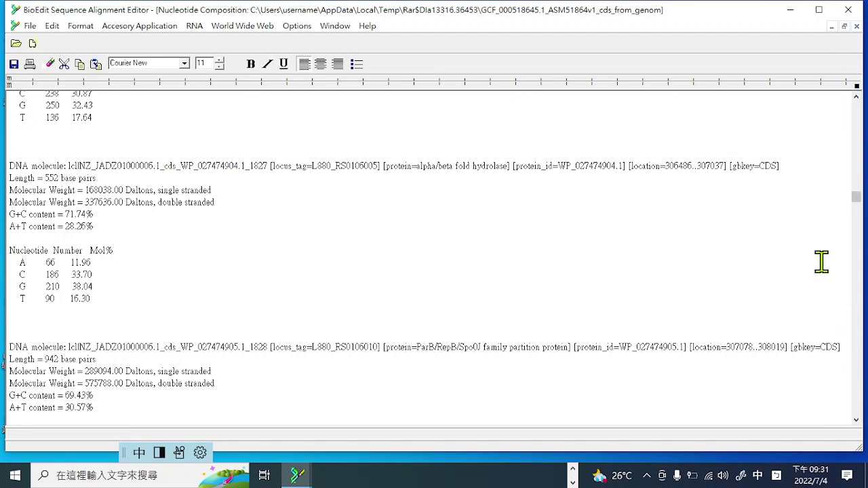
{"action": "left_click_drag", "start_coordinate": [856, 196], "coordinate": [856, 106]}
{"action": "key", "text": "ctrl+a"}
{"action": "left_click", "coordinate": [299, 154]}
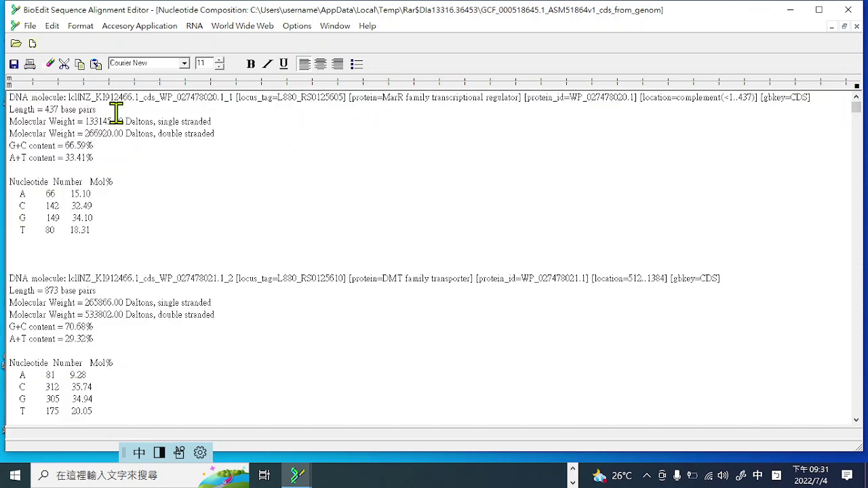
Step: Compare the first record's DNA molecule line with its G+C content line, highlighting each in turn
{"action": "left_click_drag", "start_coordinate": [8, 97], "coordinate": [49, 97]}
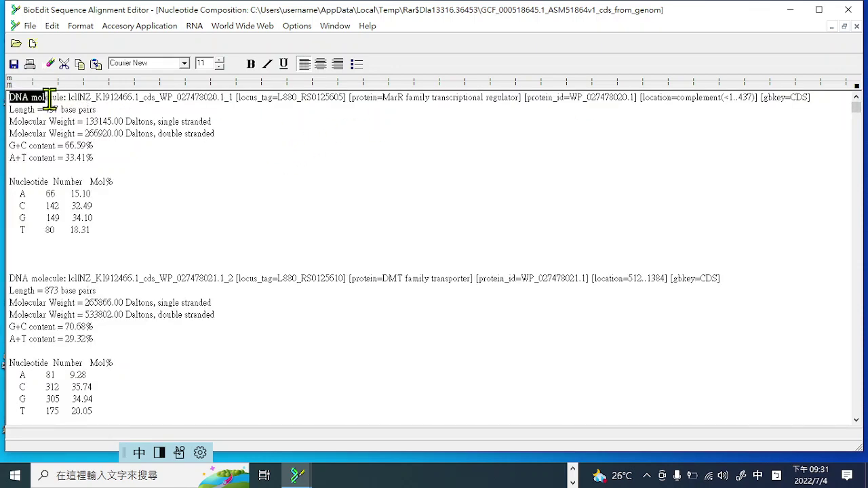
{"action": "left_click", "coordinate": [7, 146]}
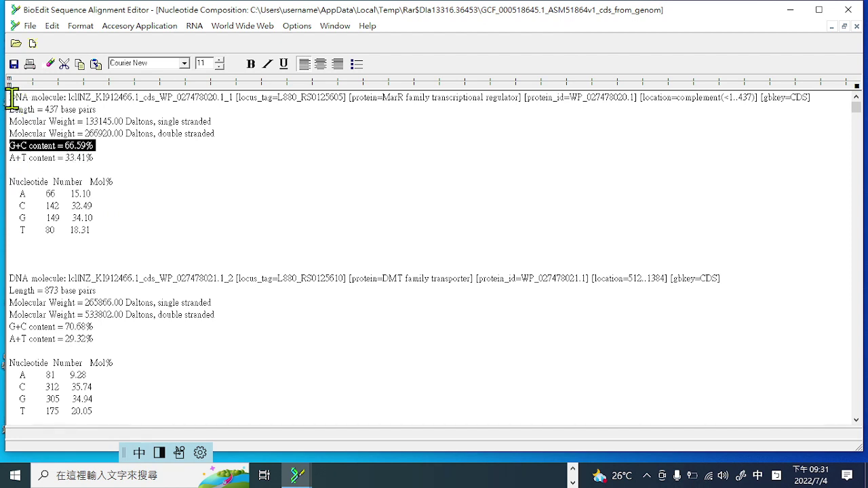
{"action": "left_click_drag", "start_coordinate": [10, 97], "coordinate": [66, 109]}
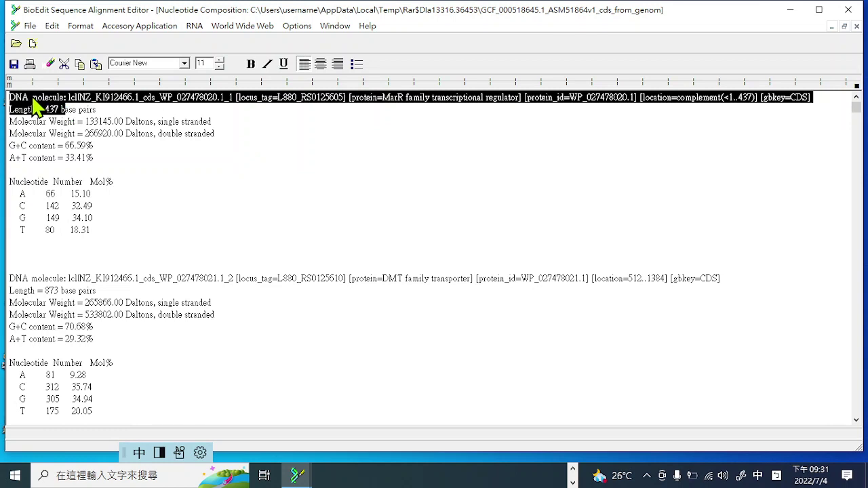
{"action": "left_click_drag", "start_coordinate": [10, 145], "coordinate": [90, 146]}
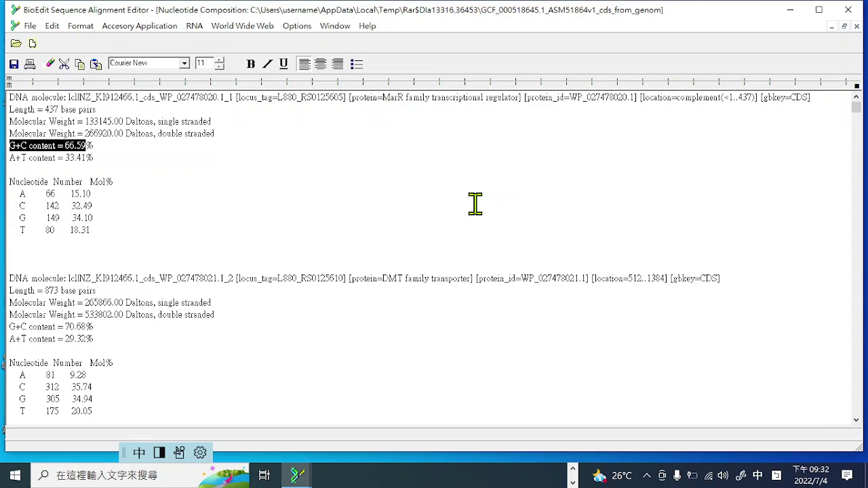
Step: Minimize BioEdit, switch to Chrome, and check the CELLO and DeepTMHMM pages for prediction results
{"action": "left_click", "coordinate": [796, 10]}
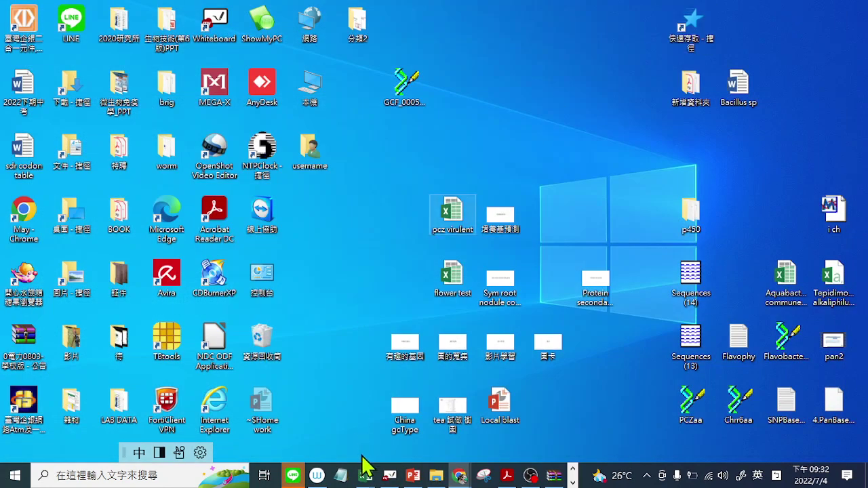
{"action": "mouse_move", "coordinate": [460, 475]}
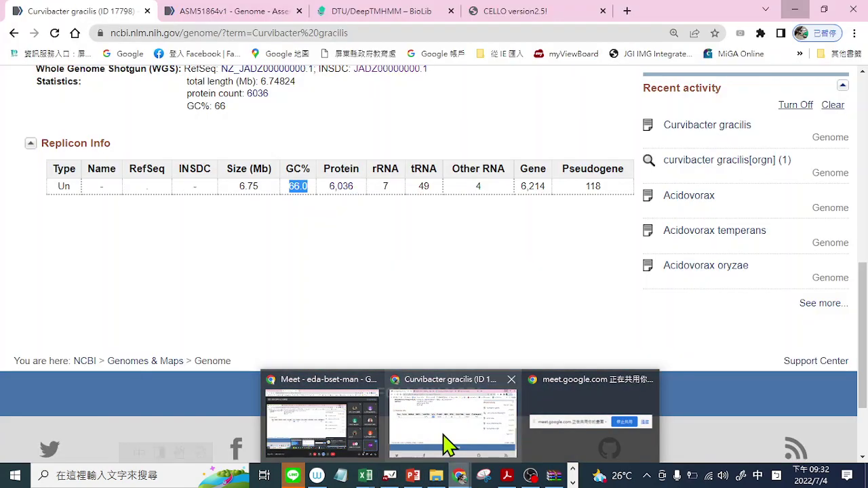
{"action": "left_click", "coordinate": [446, 442]}
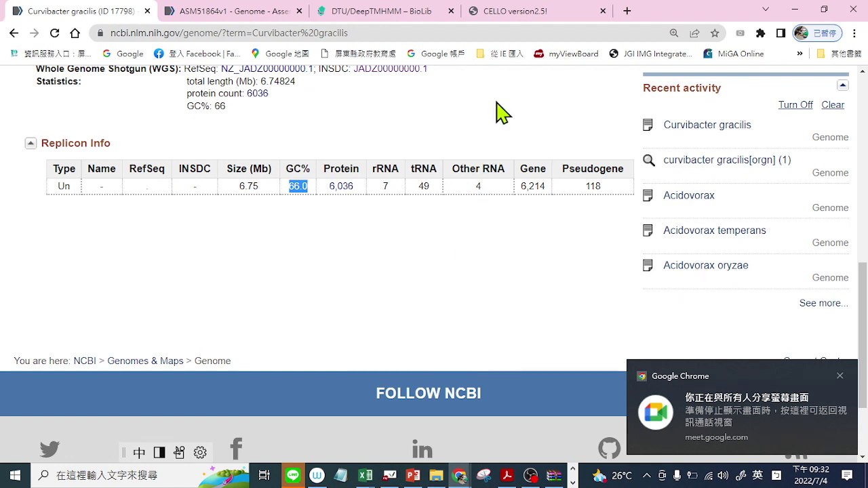
{"action": "left_click", "coordinate": [519, 13]}
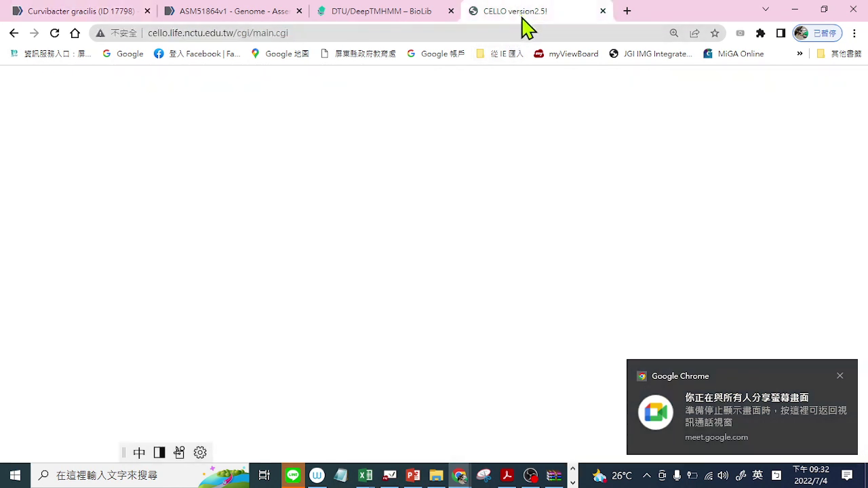
{"action": "left_click", "coordinate": [840, 377]}
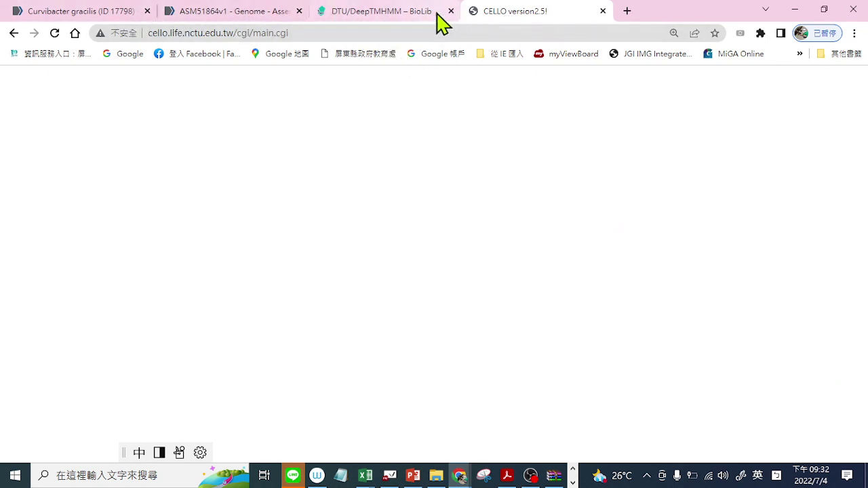
{"action": "left_click", "coordinate": [397, 12]}
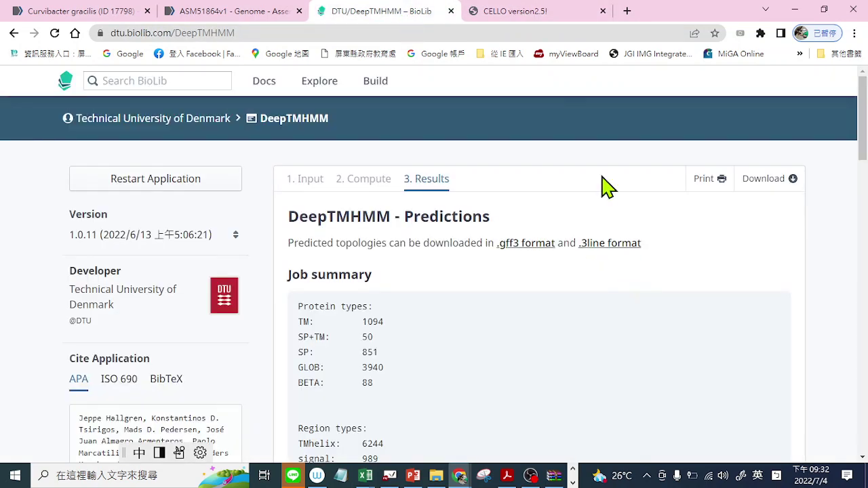
{"action": "left_click", "coordinate": [540, 9]}
{"action": "left_click", "coordinate": [407, 14]}
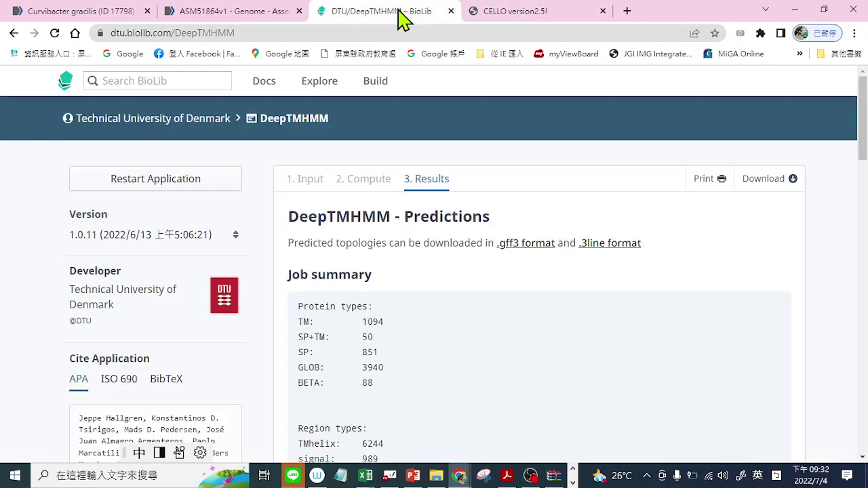
Step: Review the job summary under the DeepTMHMM Predictions heading, highlighting the TM, SP+TM and SP protein types and their counts
{"action": "scroll", "coordinate": [424, 231], "scroll_direction": "down", "scroll_amount": 2}
{"action": "scroll", "coordinate": [407, 212], "scroll_direction": "up", "scroll_amount": 1}
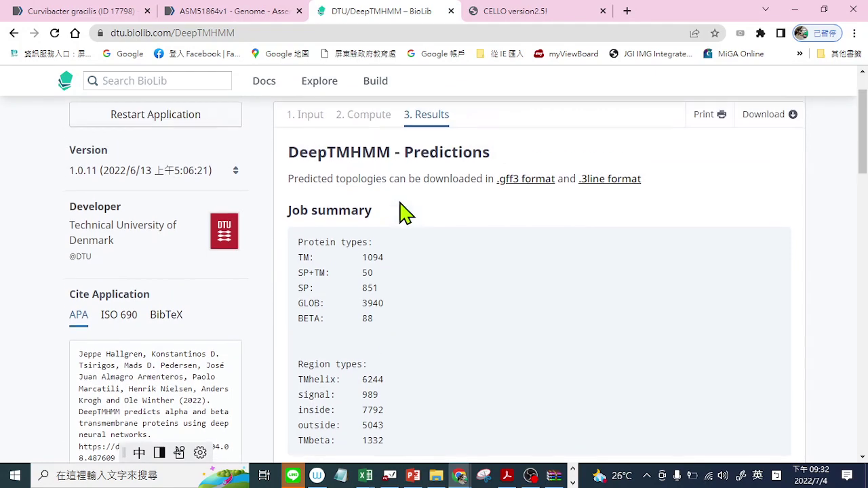
{"action": "left_click_drag", "start_coordinate": [290, 153], "coordinate": [511, 159]}
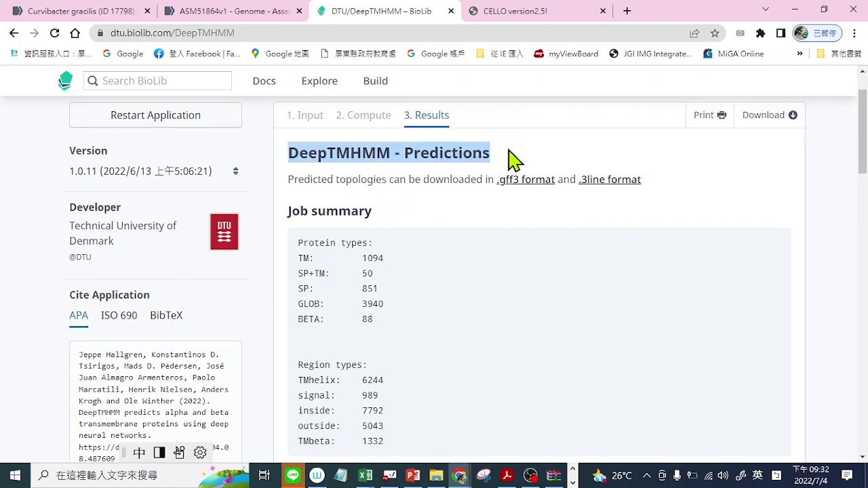
{"action": "double_click", "coordinate": [301, 260]}
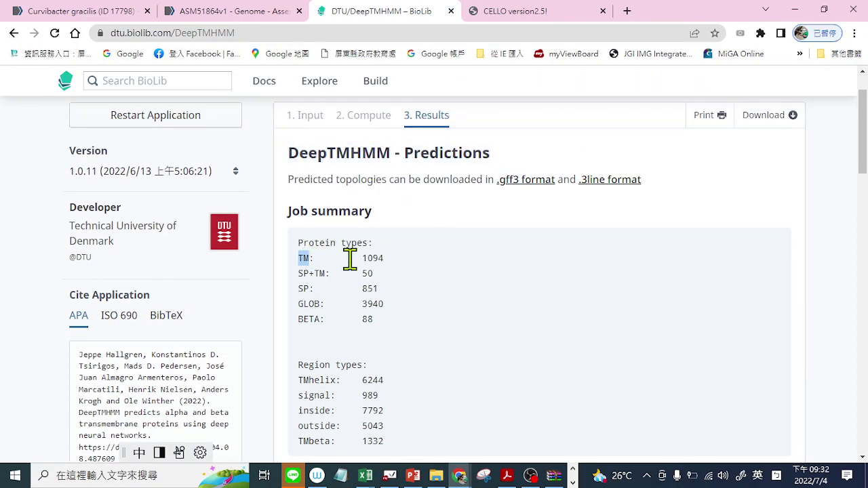
{"action": "double_click", "coordinate": [372, 259]}
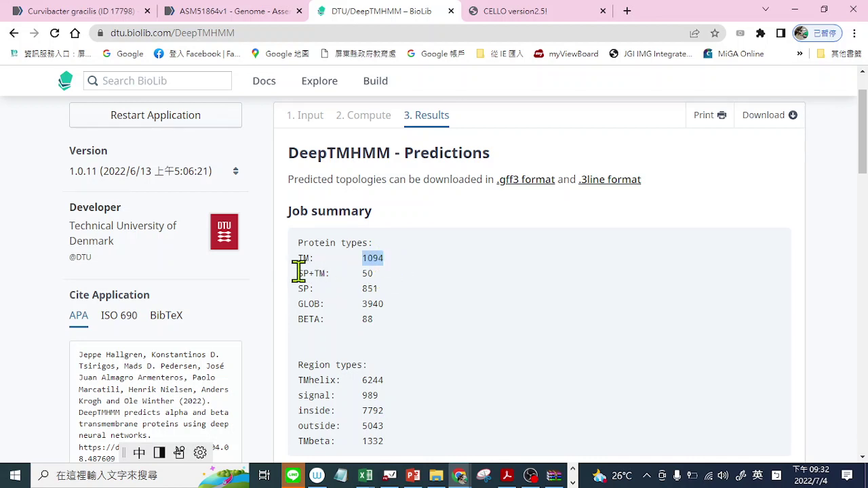
{"action": "left_click_drag", "start_coordinate": [298, 273], "coordinate": [326, 274]}
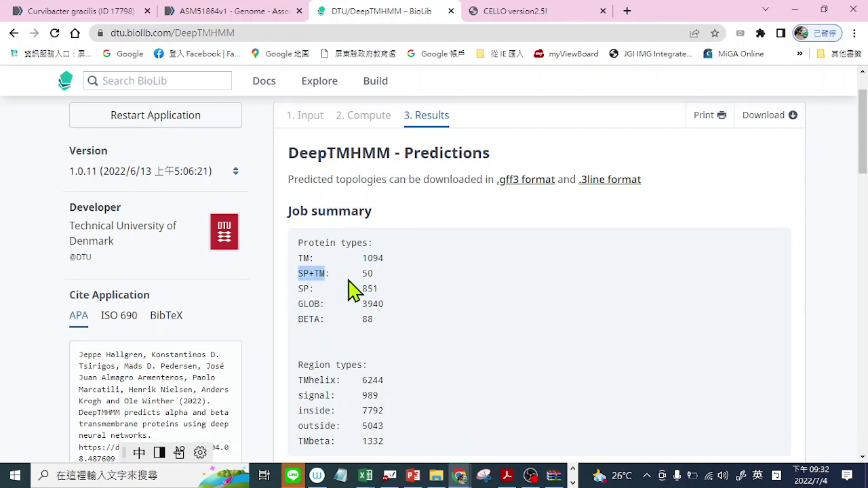
{"action": "double_click", "coordinate": [367, 274]}
{"action": "double_click", "coordinate": [304, 289]}
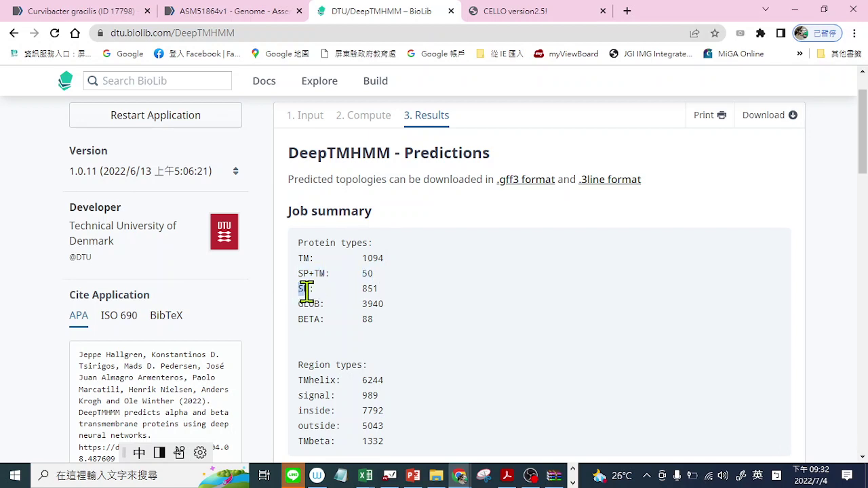
{"action": "double_click", "coordinate": [373, 290]}
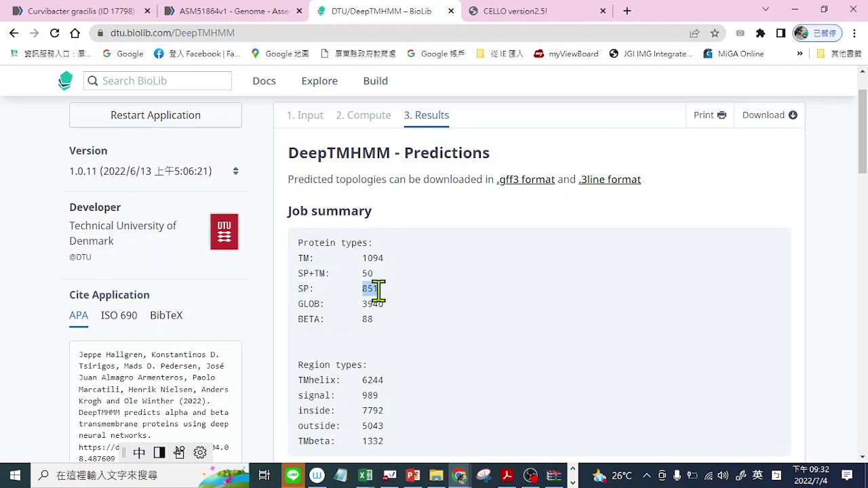
Step: Highlight the GLOB and BETA protein types with their counts, and select the counts from TM through BETA together
{"action": "double_click", "coordinate": [299, 305]}
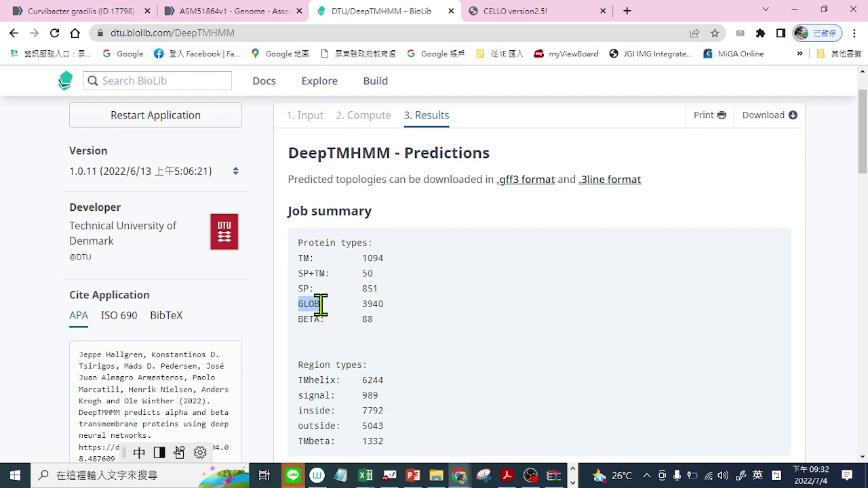
{"action": "double_click", "coordinate": [368, 305]}
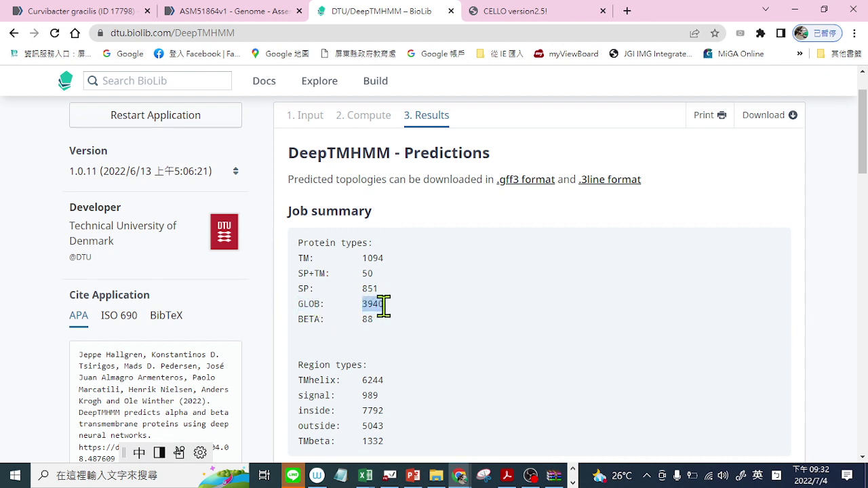
{"action": "double_click", "coordinate": [303, 320]}
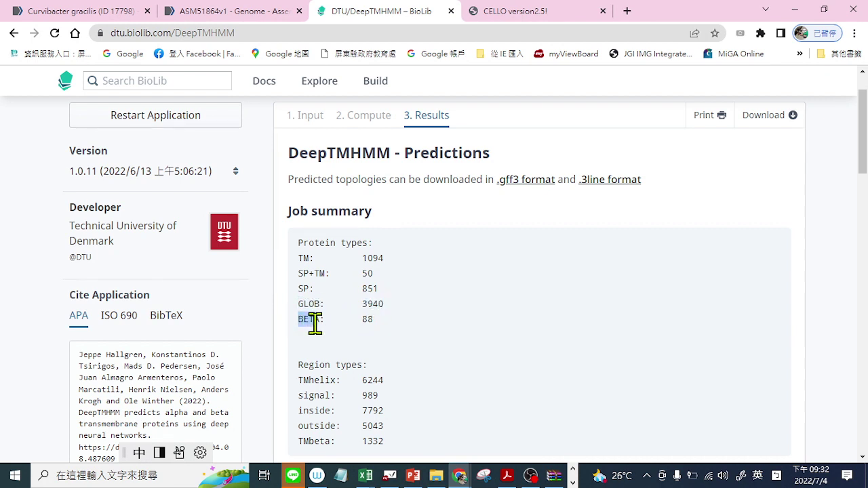
{"action": "left_click", "coordinate": [354, 320]}
{"action": "double_click", "coordinate": [367, 319]}
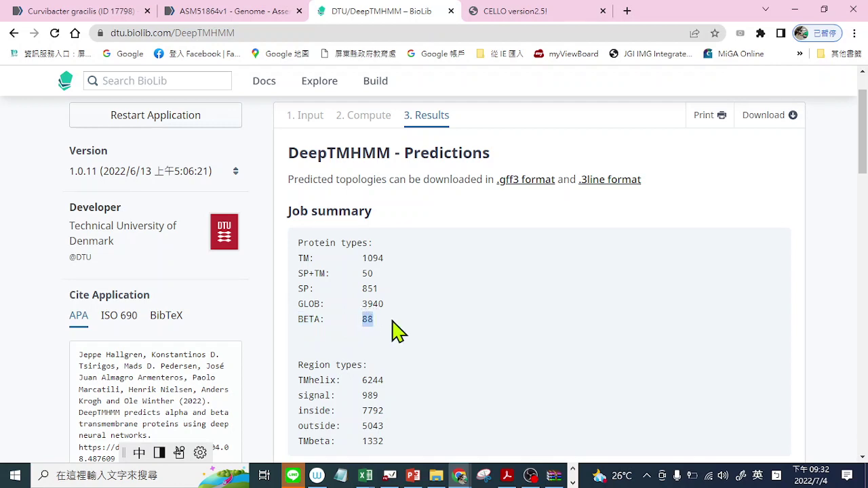
{"action": "left_click_drag", "start_coordinate": [360, 258], "coordinate": [384, 326]}
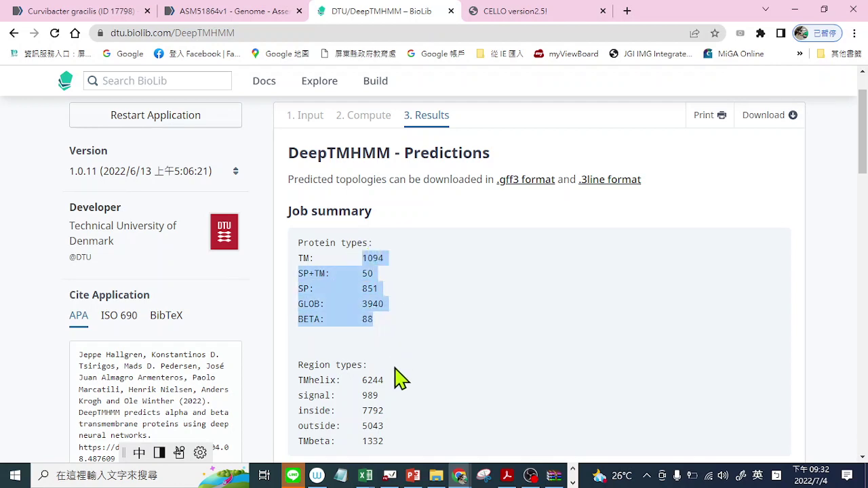
Step: Switch to the TMHMMLAB workbook in Excel and go through the orange cells B24 to F24 for Mitsuariachitosanitabida
{"action": "mouse_move", "coordinate": [365, 475]}
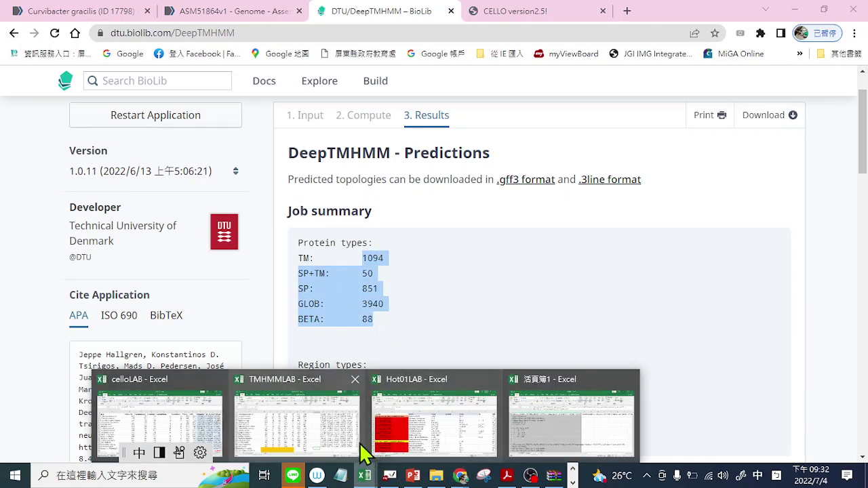
{"action": "left_click", "coordinate": [337, 429]}
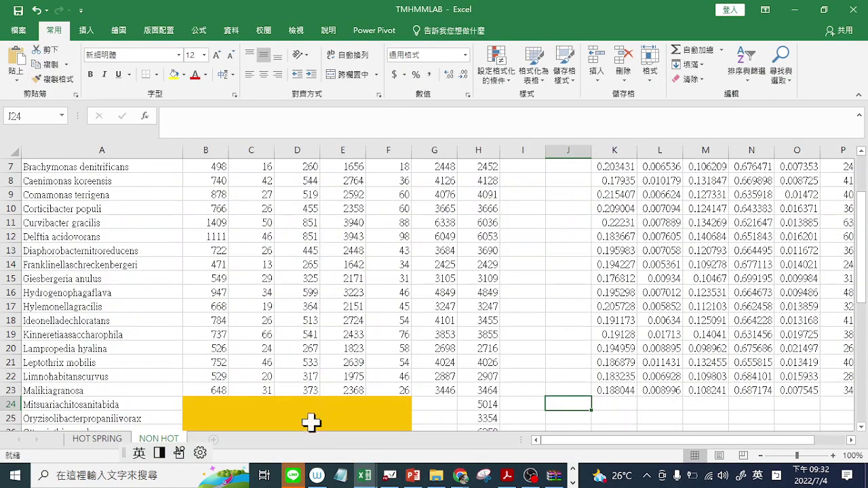
{"action": "left_click", "coordinate": [220, 403]}
{"action": "left_click", "coordinate": [258, 404]}
{"action": "left_click", "coordinate": [301, 404]}
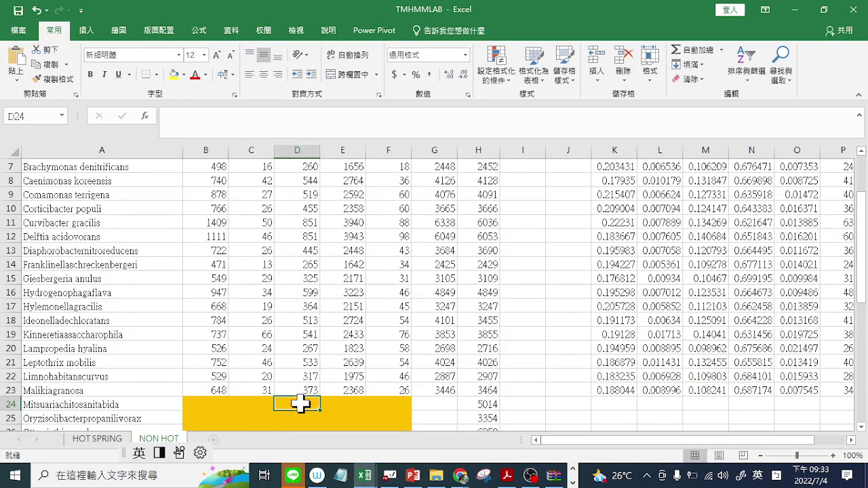
{"action": "left_click", "coordinate": [342, 404]}
{"action": "left_click", "coordinate": [394, 404]}
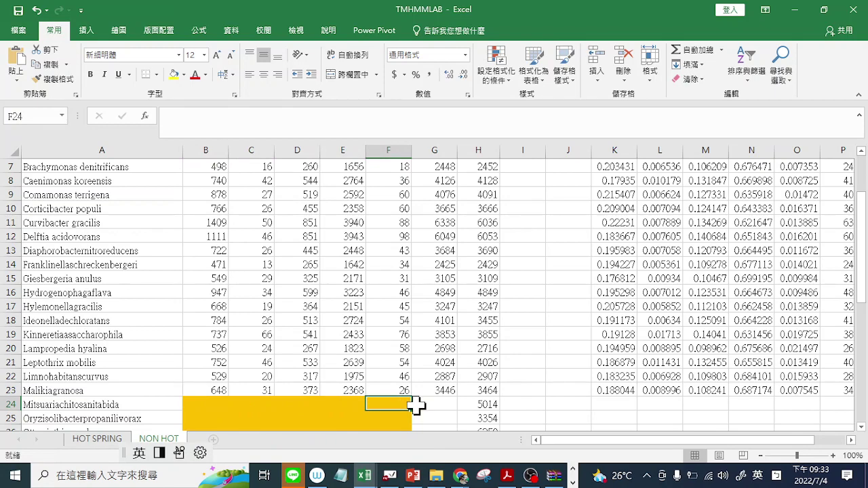
Step: Look over the orange block of species rows from row 24 to row 45 and the completed rows above it
{"action": "scroll", "coordinate": [415, 404], "scroll_direction": "down", "scroll_amount": 4}
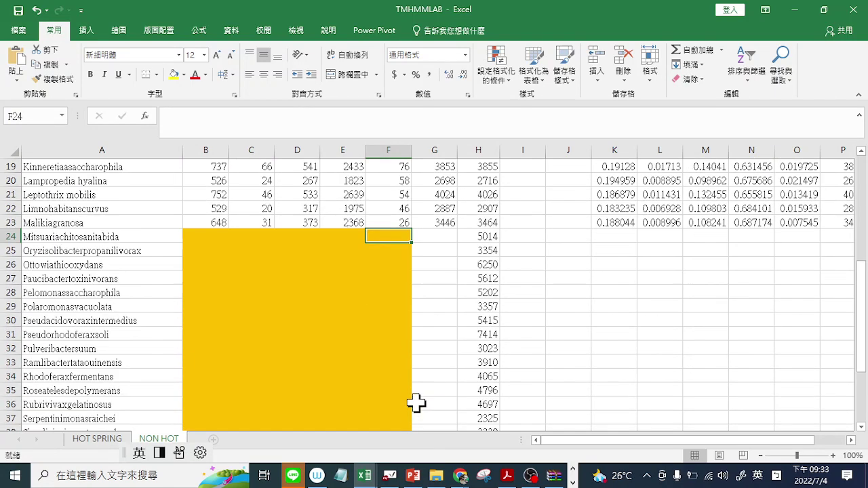
{"action": "scroll", "coordinate": [290, 283], "scroll_direction": "down", "scroll_amount": 1}
{"action": "scroll", "coordinate": [290, 284], "scroll_direction": "down", "scroll_amount": 2}
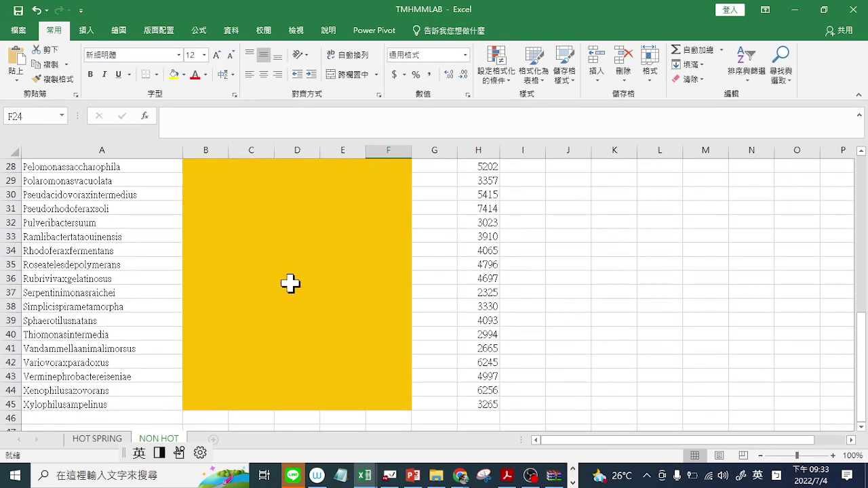
{"action": "scroll", "coordinate": [290, 283], "scroll_direction": "up", "scroll_amount": 2}
{"action": "scroll", "coordinate": [227, 239], "scroll_direction": "up", "scroll_amount": 1}
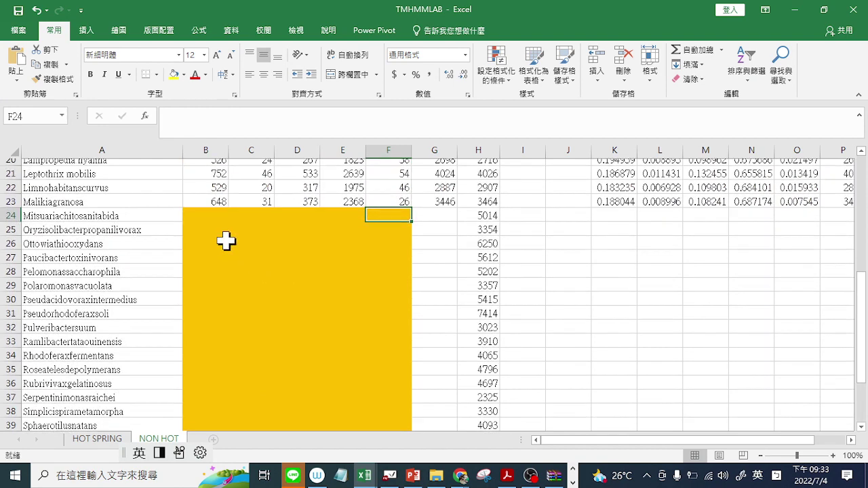
{"action": "scroll", "coordinate": [227, 238], "scroll_direction": "up", "scroll_amount": 2}
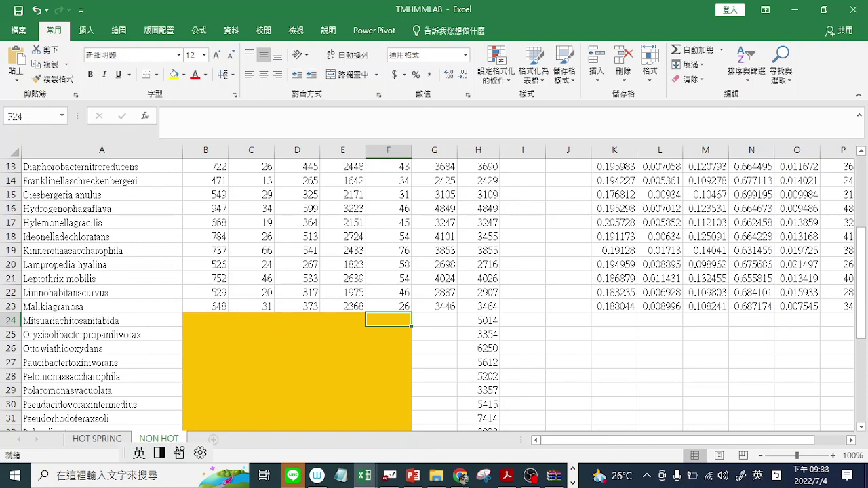
Step: Return to Chrome from Excel and check the CELLO page for prediction results, dismissing the screen-sharing notification
{"action": "left_click", "coordinate": [461, 476]}
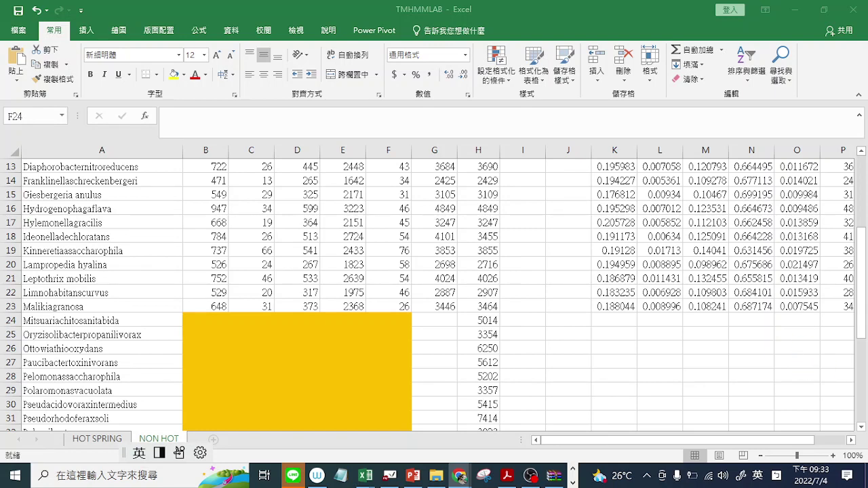
{"action": "left_click", "coordinate": [792, 10]}
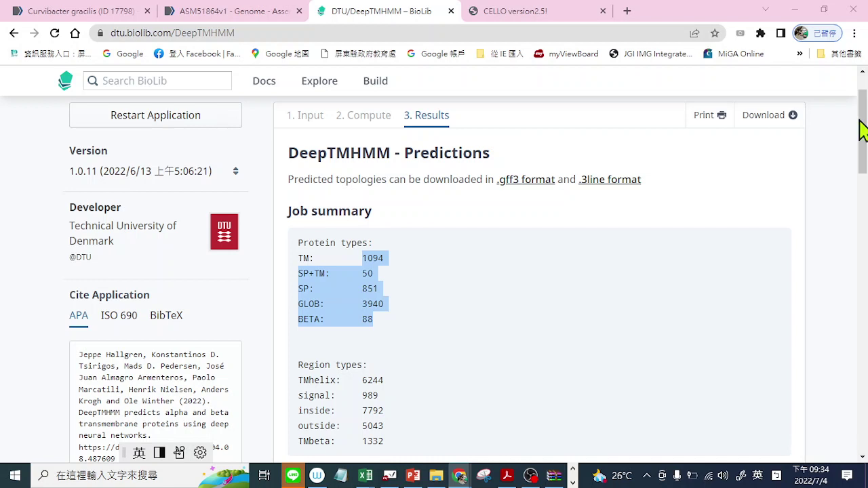
{"action": "left_click", "coordinate": [536, 12]}
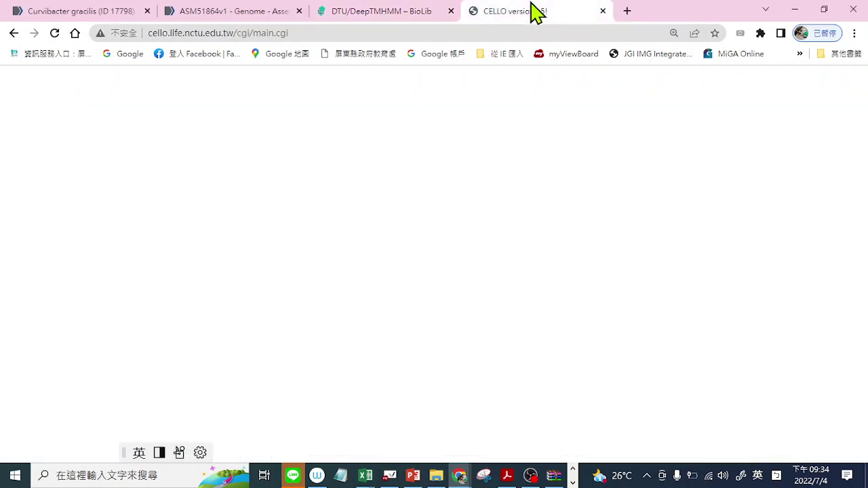
{"action": "left_click", "coordinate": [840, 375]}
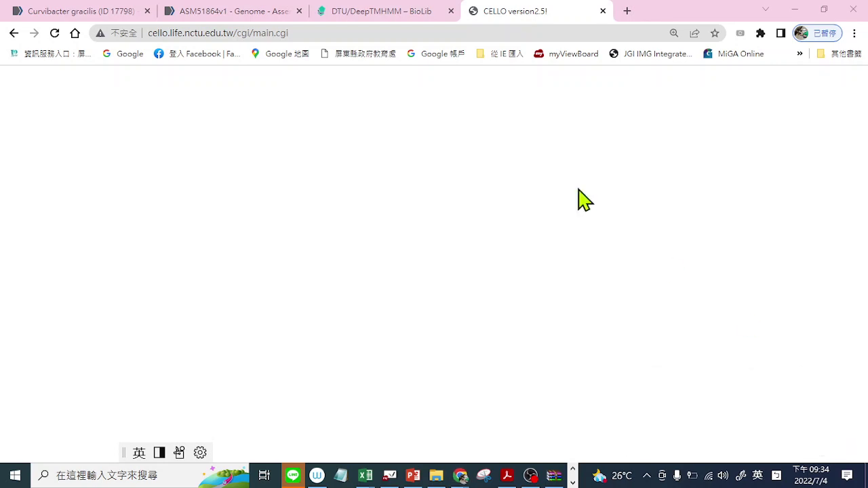
Step: Go back to the DeepTMHMM results, dismiss the notification, and highlight the protein type list from TM to BETA
{"action": "left_click", "coordinate": [355, 12]}
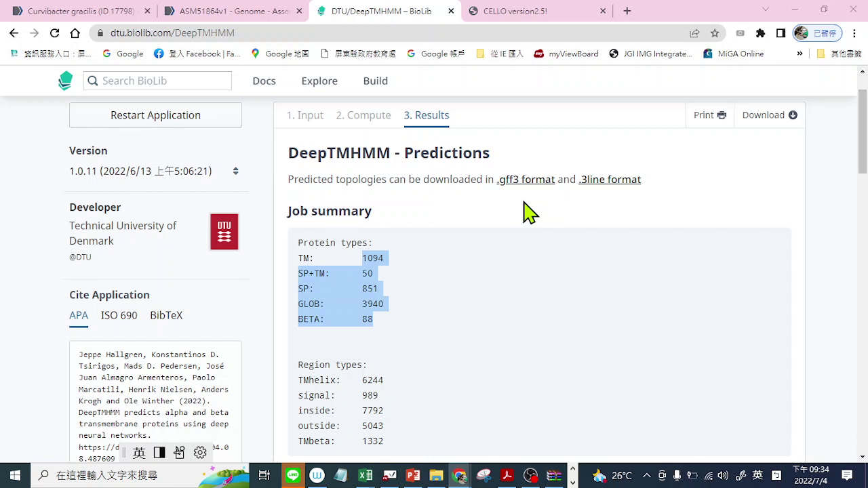
{"action": "left_click", "coordinate": [456, 246]}
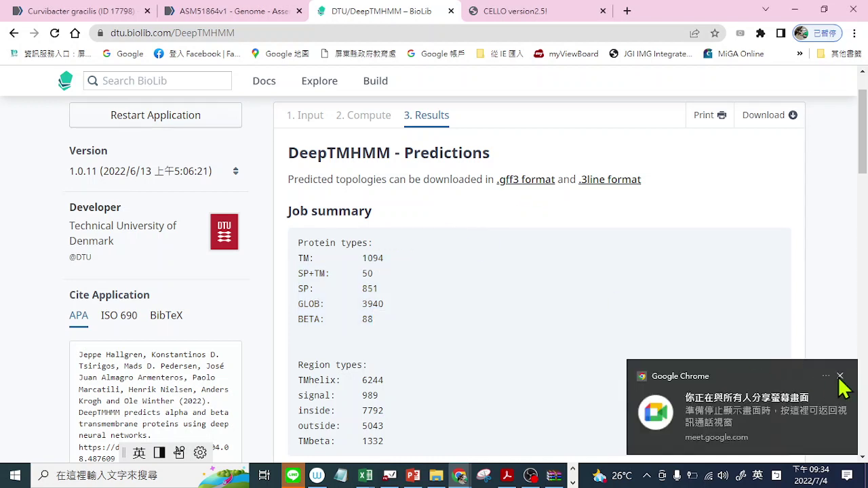
{"action": "left_click", "coordinate": [840, 377]}
{"action": "left_click_drag", "start_coordinate": [300, 255], "coordinate": [387, 326]}
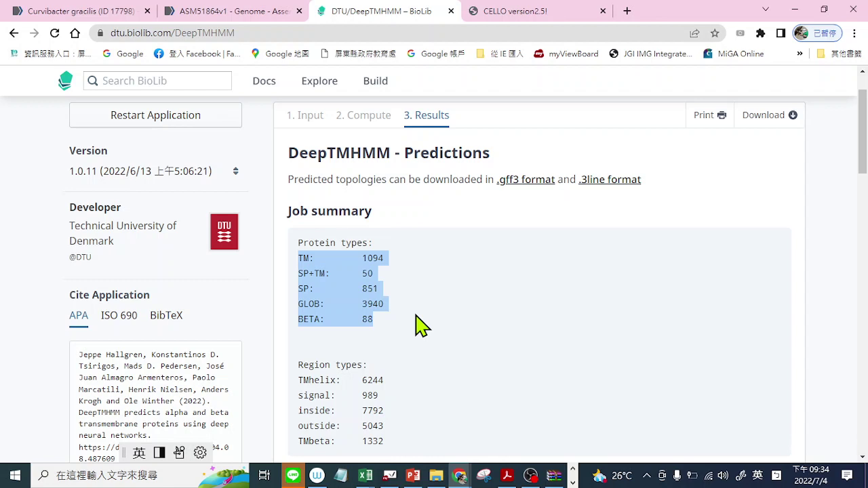
Step: Reload the CELLO version 2.5 page and agree to resubmit its form data
{"action": "left_click", "coordinate": [501, 10]}
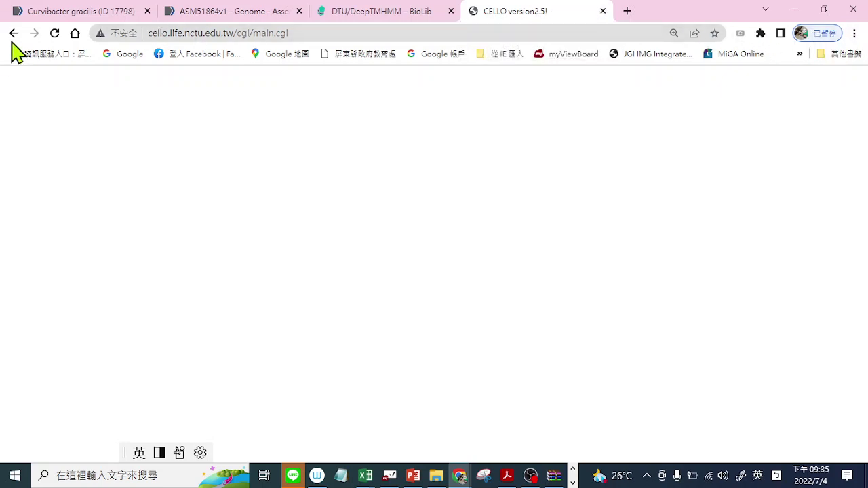
{"action": "left_click", "coordinate": [54, 33]}
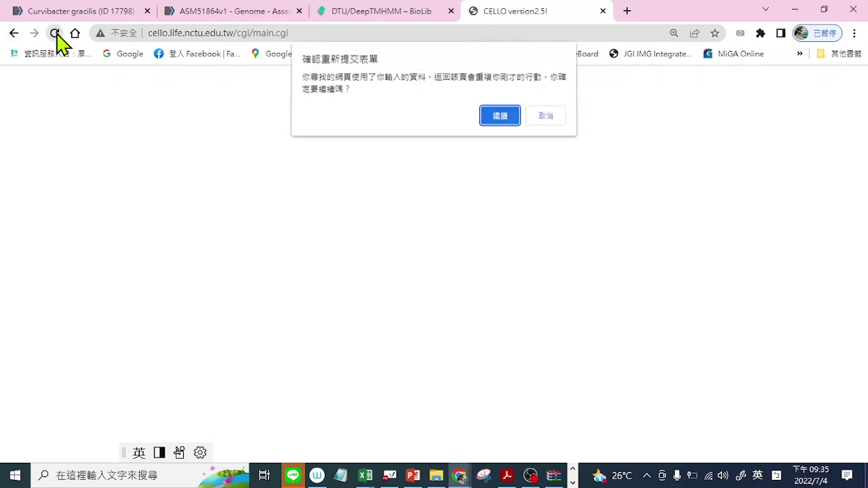
{"action": "left_click", "coordinate": [501, 119]}
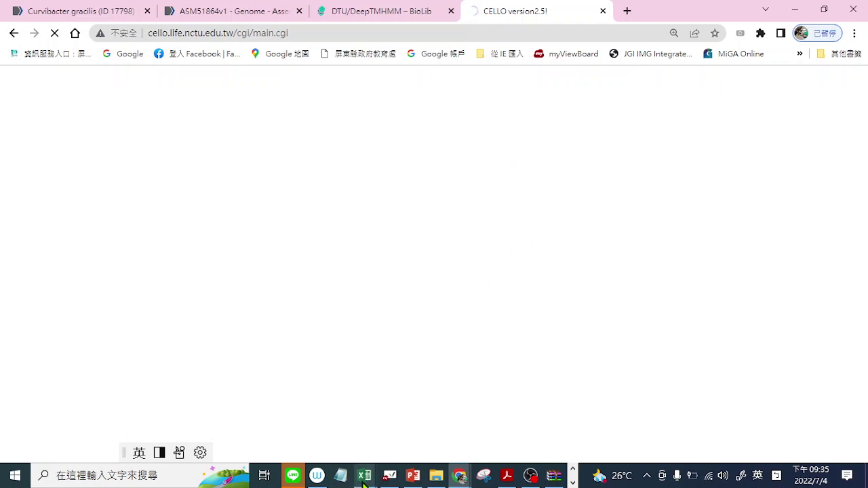
Step: Switch to Excel and bring up the 活頁簿1 workbook with the DNA molecule statistics, showing the formula tools
{"action": "key", "text": "shift"}
{"action": "mouse_move", "coordinate": [372, 472]}
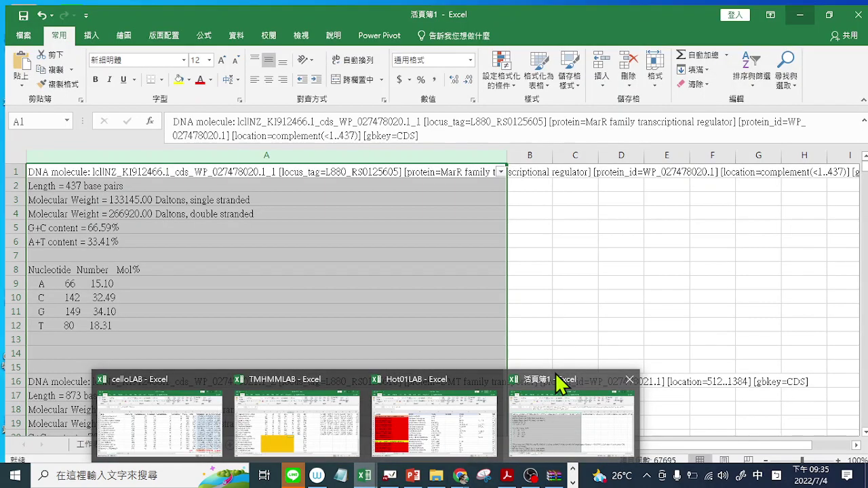
{"action": "key", "text": "alt+Tab"}
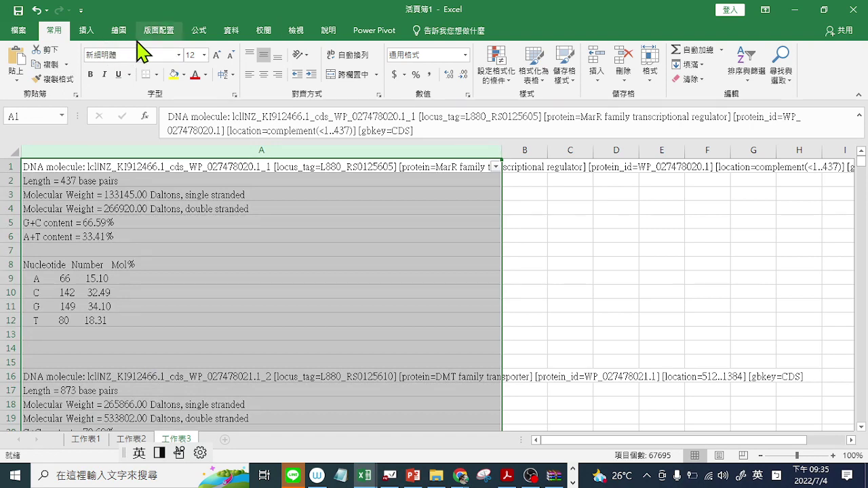
{"action": "left_click", "coordinate": [203, 31]}
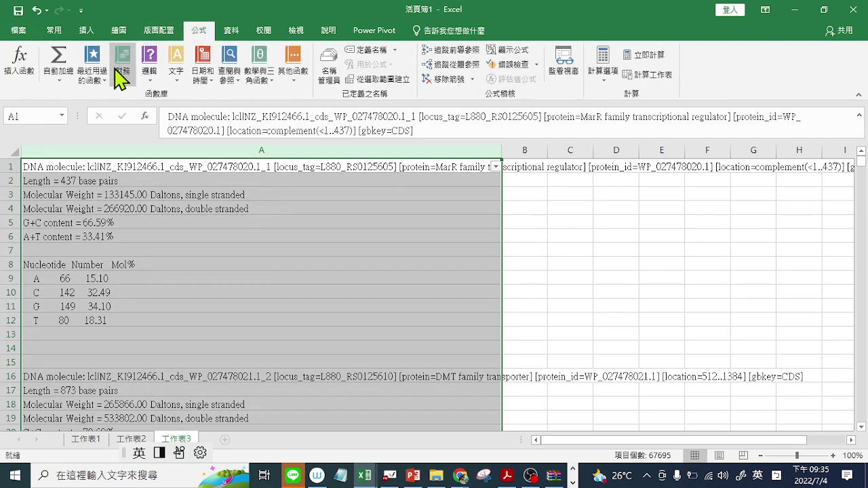
{"action": "left_click", "coordinate": [19, 78]}
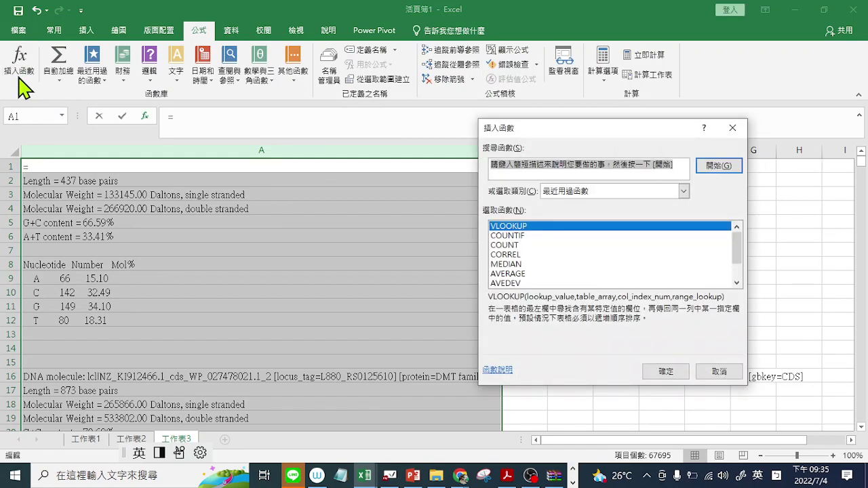
{"action": "left_click", "coordinate": [512, 236]}
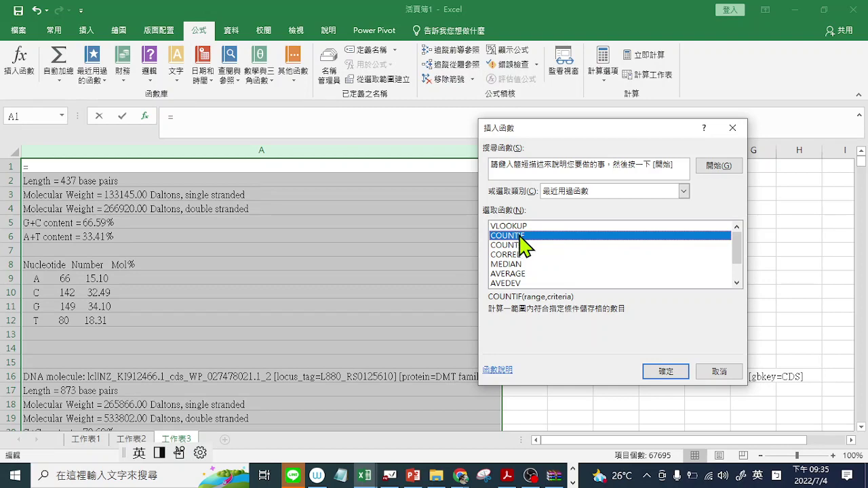
{"action": "left_click", "coordinate": [718, 371]}
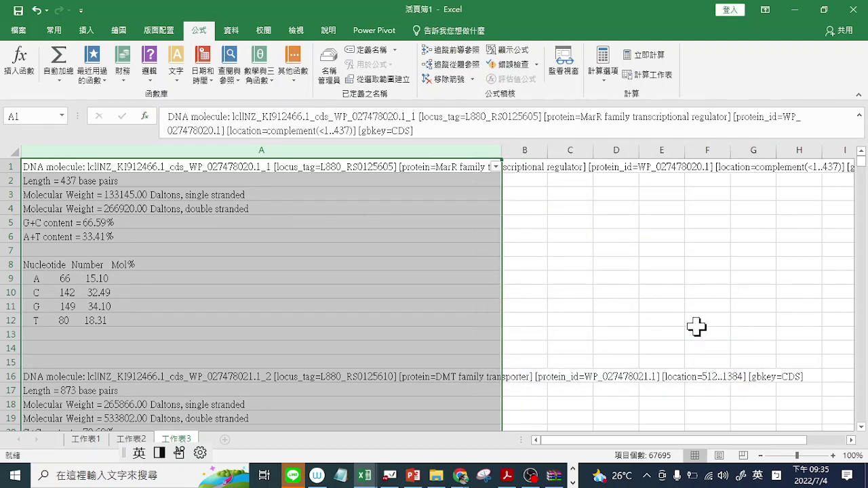
Step: Insert a COUNTIF function in cell B4 with range A:A and cell A8 as the criteria
{"action": "left_click", "coordinate": [529, 209]}
{"action": "left_click", "coordinate": [15, 68]}
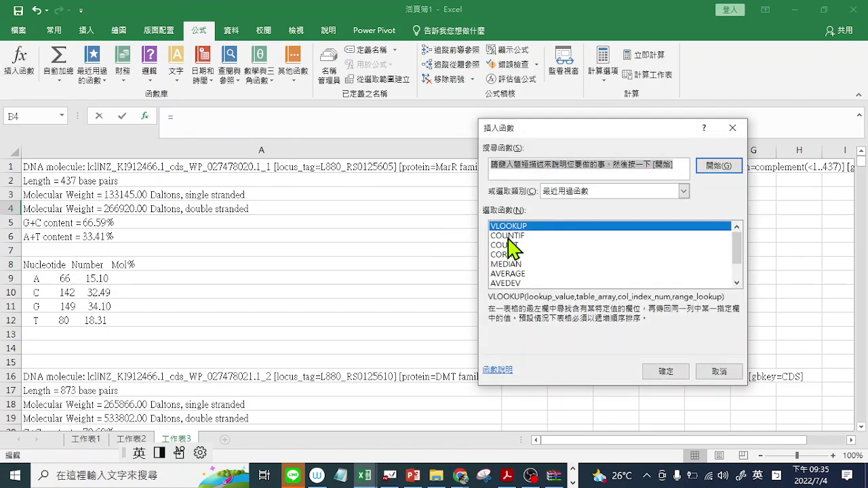
{"action": "left_click", "coordinate": [510, 235]}
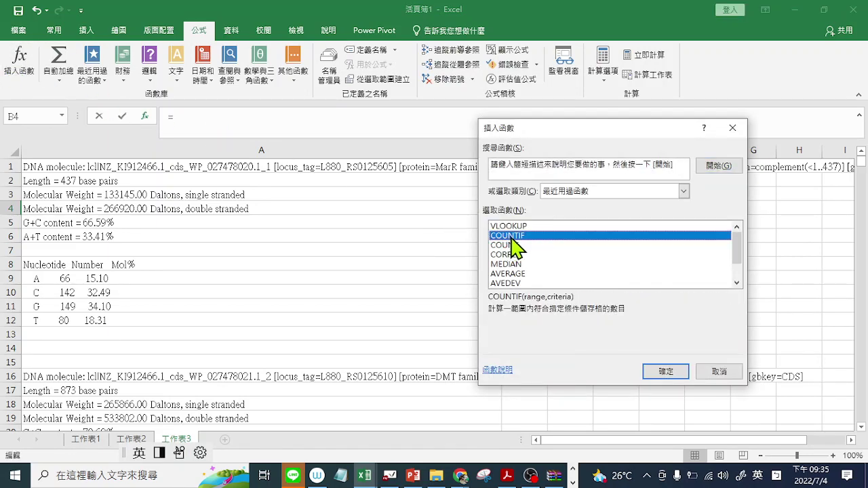
{"action": "left_click", "coordinate": [661, 372]}
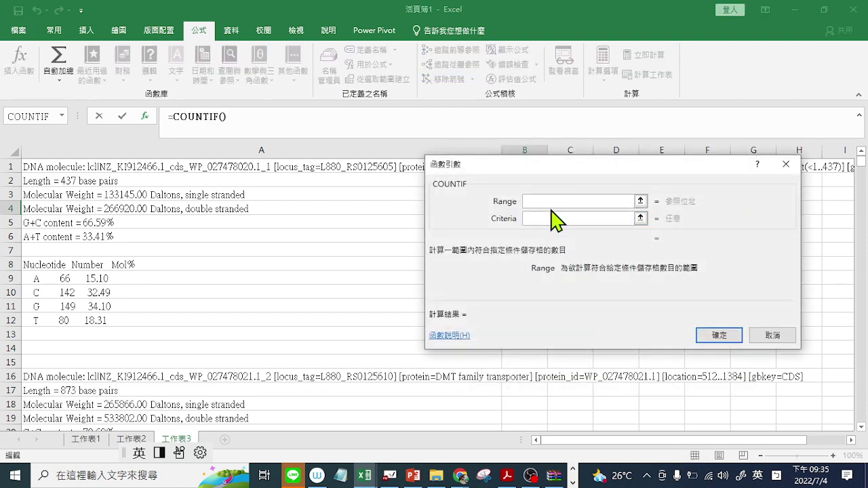
{"action": "left_click", "coordinate": [246, 152]}
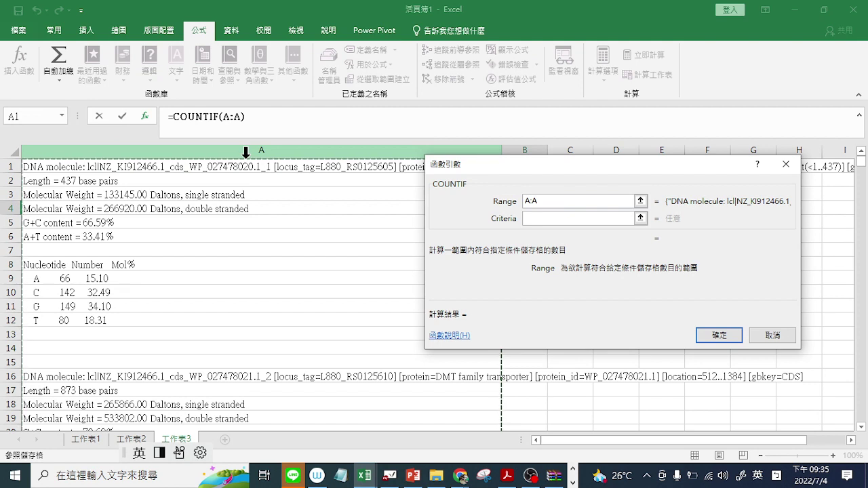
{"action": "left_click", "coordinate": [640, 219]}
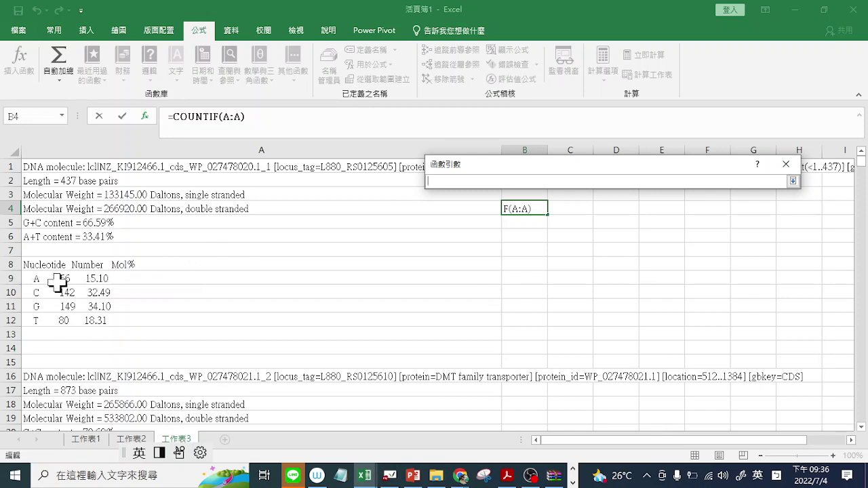
{"action": "left_click", "coordinate": [102, 266]}
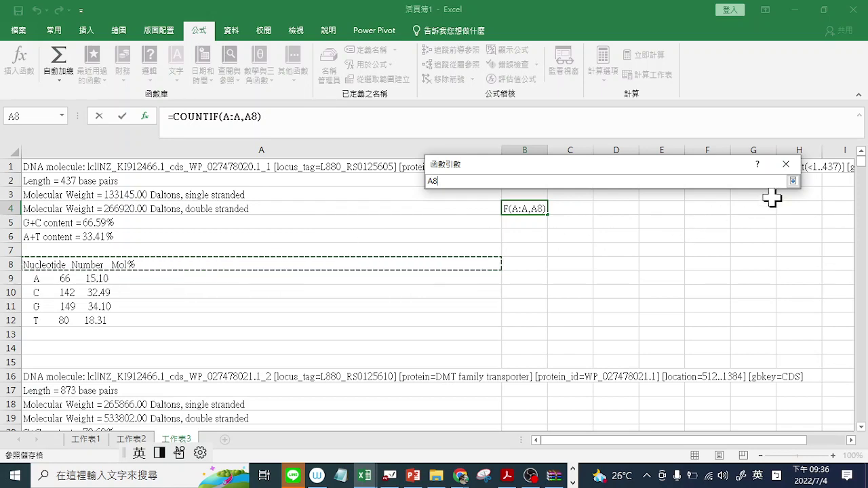
{"action": "left_click", "coordinate": [792, 182]}
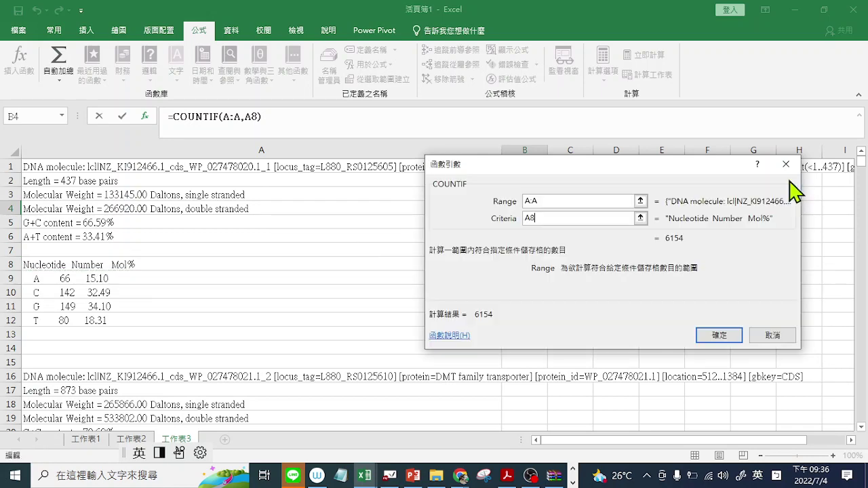
{"action": "left_click", "coordinate": [718, 334]}
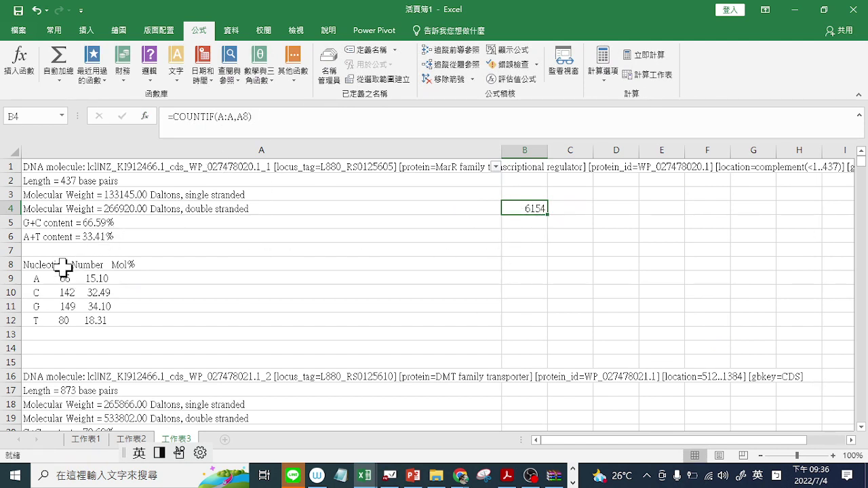
Step: Review the criteria text in cell A8 and the COUNTIF arguments of cell B4, closing them without changes
{"action": "left_click", "coordinate": [68, 267]}
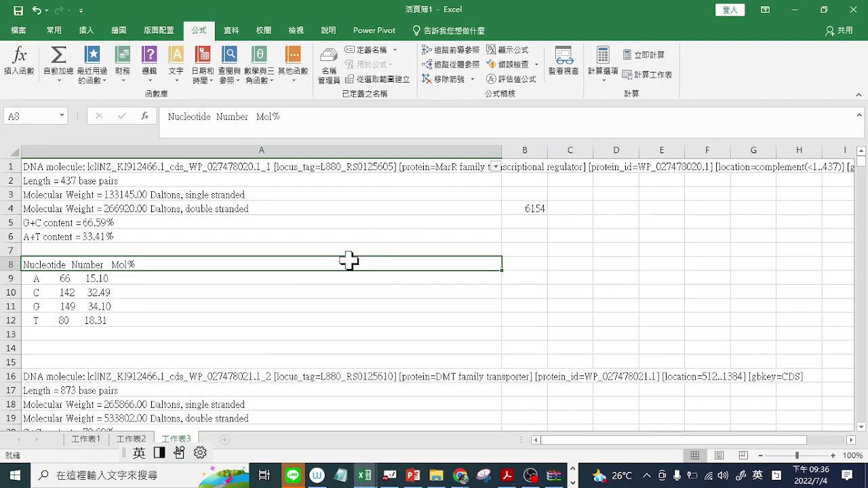
{"action": "left_click", "coordinate": [535, 209]}
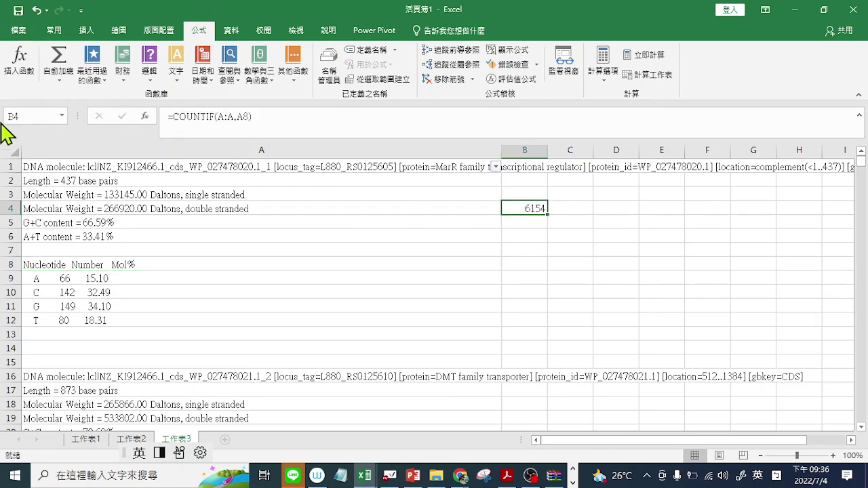
{"action": "left_click", "coordinate": [16, 75]}
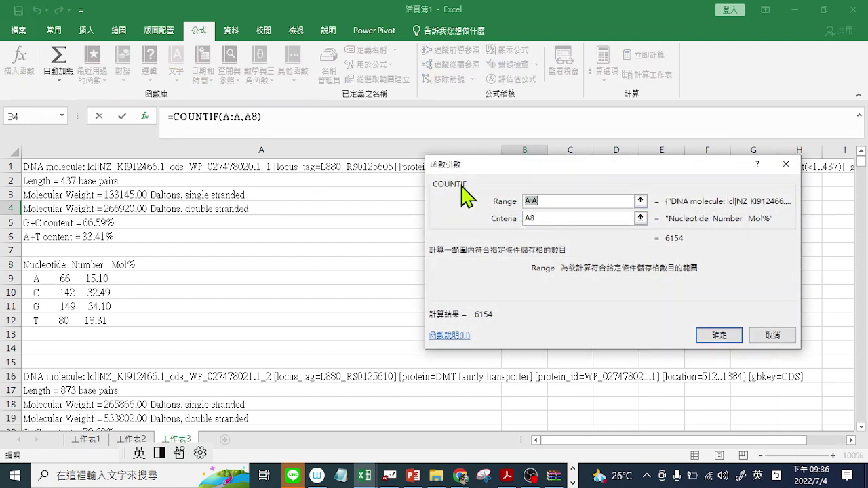
{"action": "left_click", "coordinate": [282, 148]}
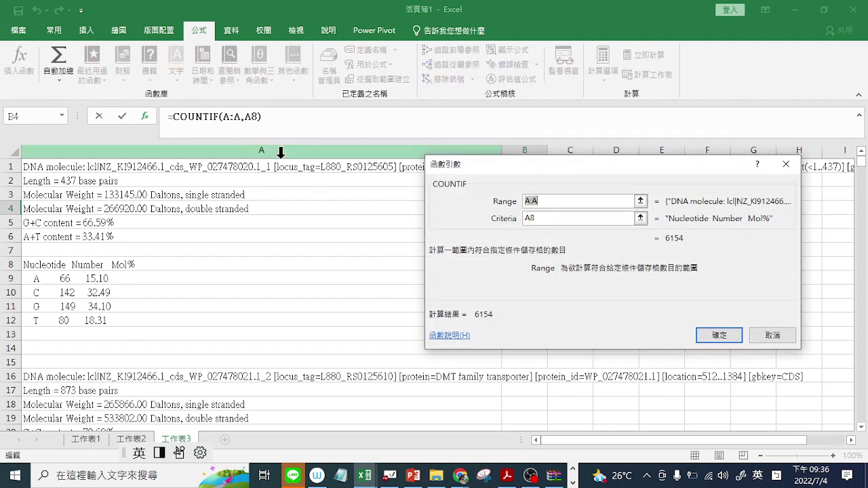
{"action": "left_click", "coordinate": [528, 218]}
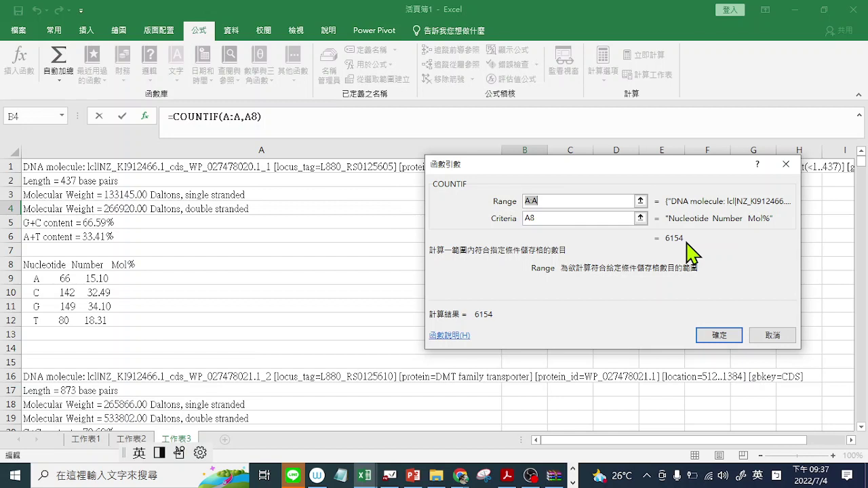
{"action": "left_click", "coordinate": [771, 335]}
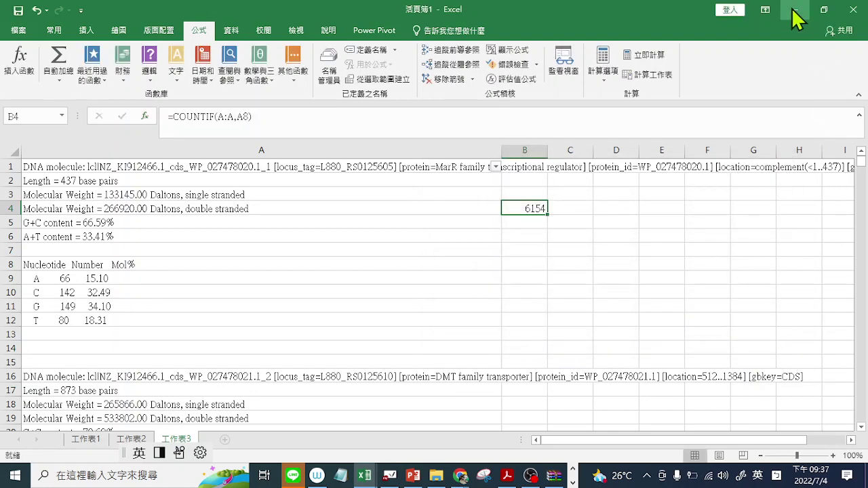
Step: Switch to Chrome and maximise the LPSN window for family Comamonadaceae, dismissing the screen-sharing notification
{"action": "left_click", "coordinate": [794, 10]}
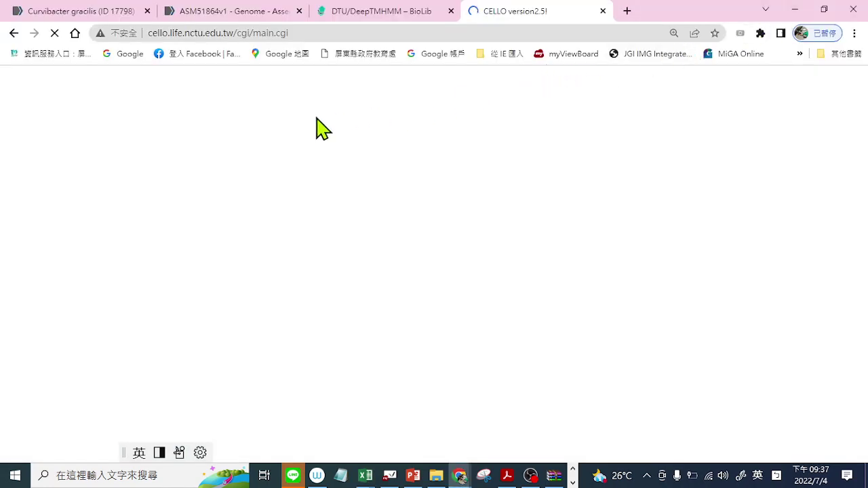
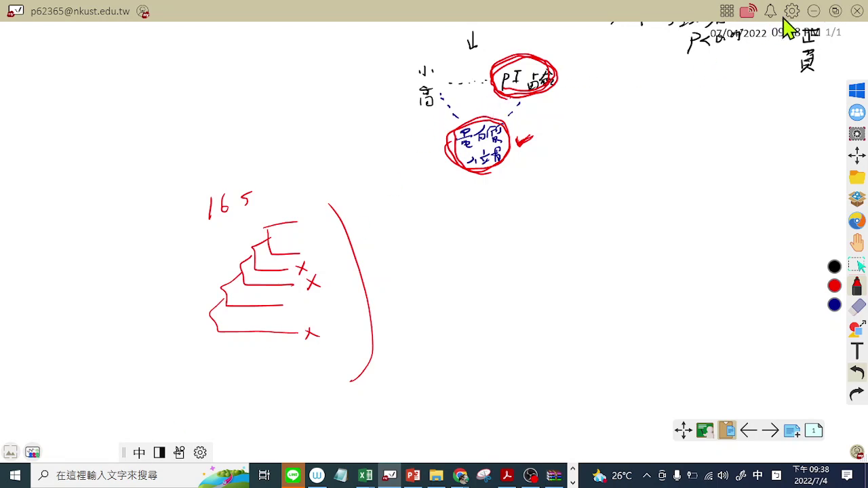
{"action": "left_click", "coordinate": [460, 476]}
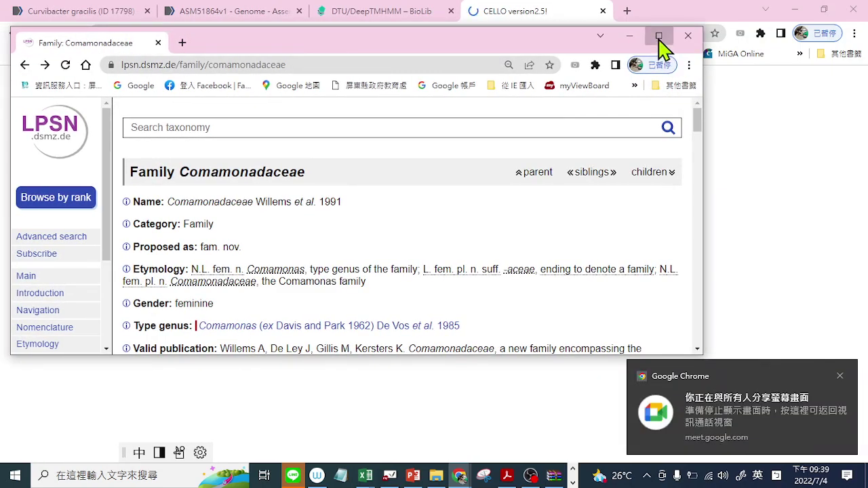
{"action": "left_click", "coordinate": [658, 37]}
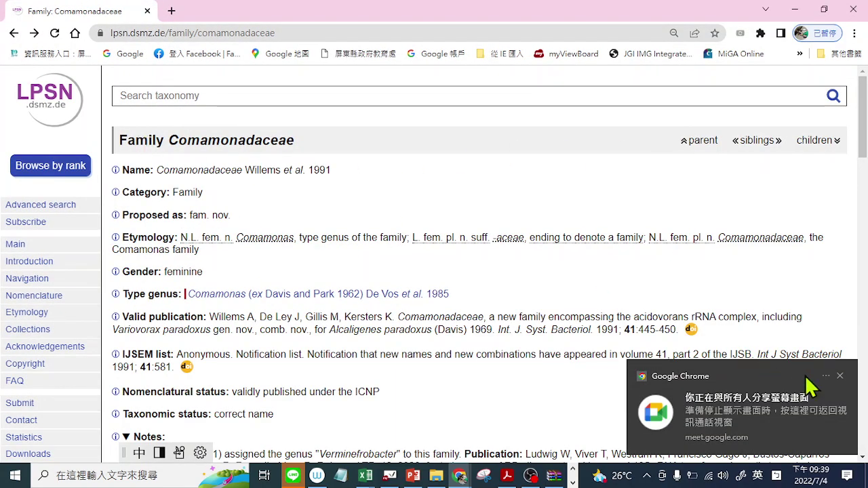
{"action": "left_click", "coordinate": [840, 376]}
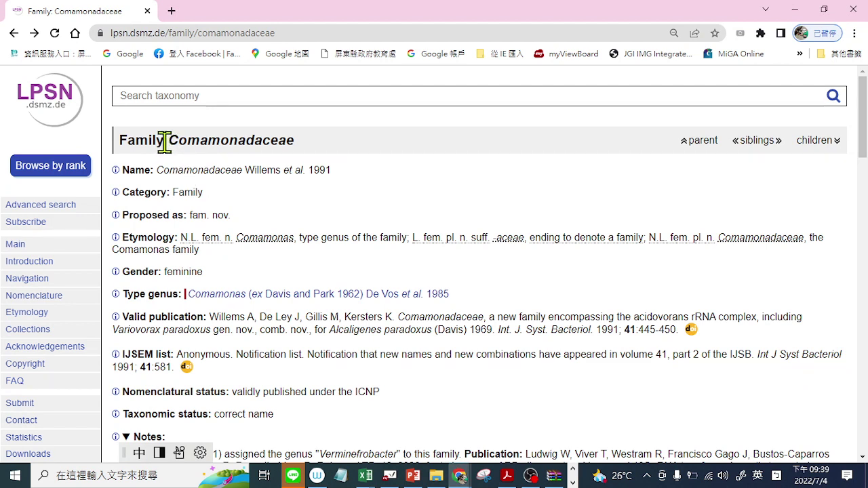
Step: Highlight the family name Comamonadaceae and examine the child taxa table, marking the taxonomic status of Acidovorax and Albidiferax
{"action": "left_click_drag", "start_coordinate": [169, 140], "coordinate": [294, 140]}
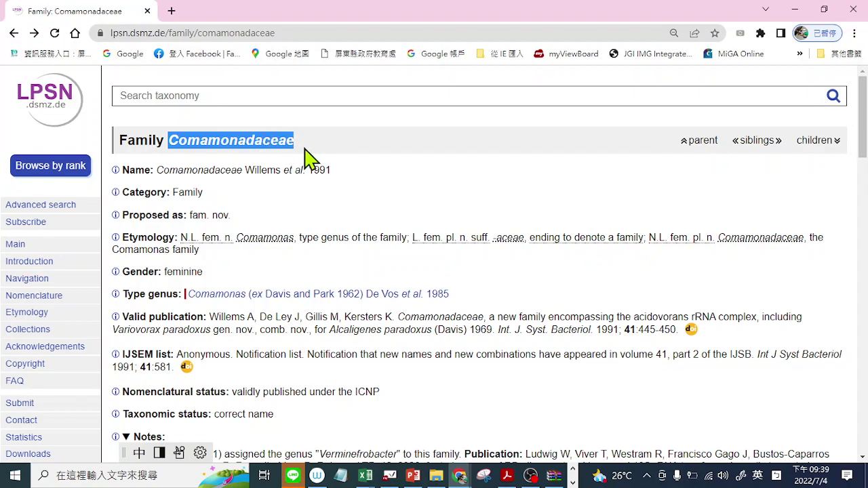
{"action": "scroll", "coordinate": [470, 222], "scroll_direction": "down", "scroll_amount": 2}
{"action": "scroll", "coordinate": [470, 222], "scroll_direction": "down", "scroll_amount": 7}
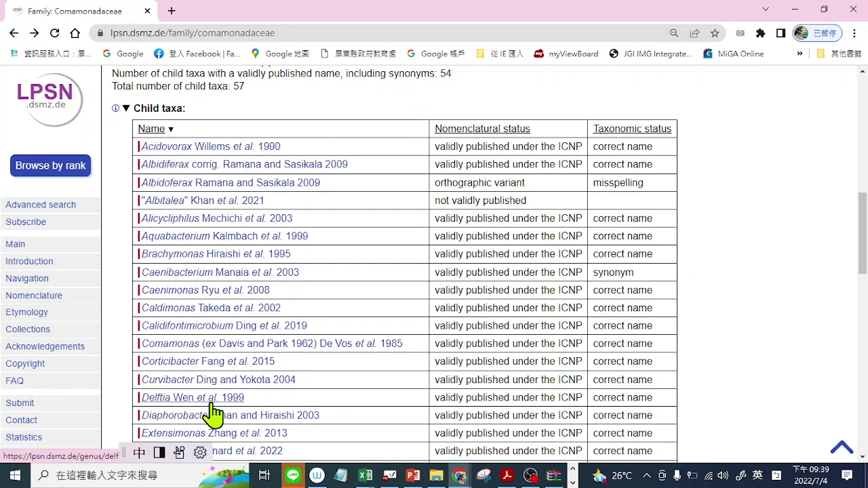
{"action": "left_click_drag", "start_coordinate": [595, 147], "coordinate": [655, 147]}
{"action": "left_click_drag", "start_coordinate": [594, 164], "coordinate": [654, 165]}
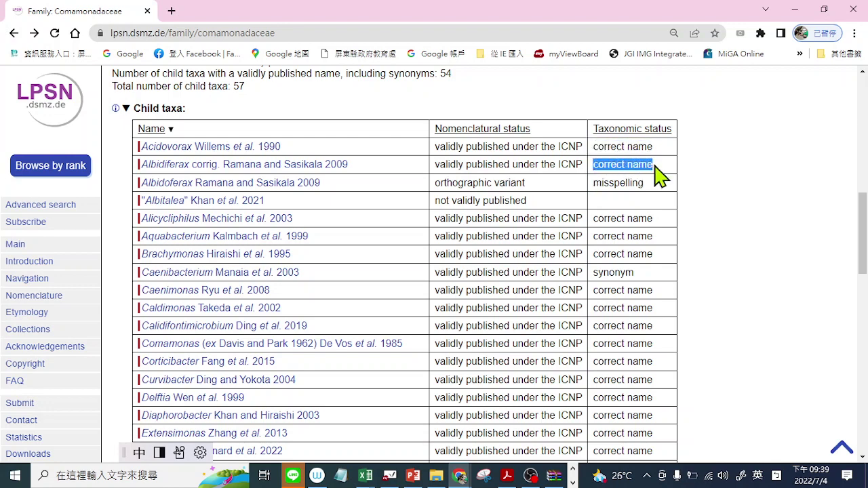
Step: Open the genus Acidovorax entry and go to its type species, Acidovorax facilis
{"action": "left_click", "coordinate": [215, 150]}
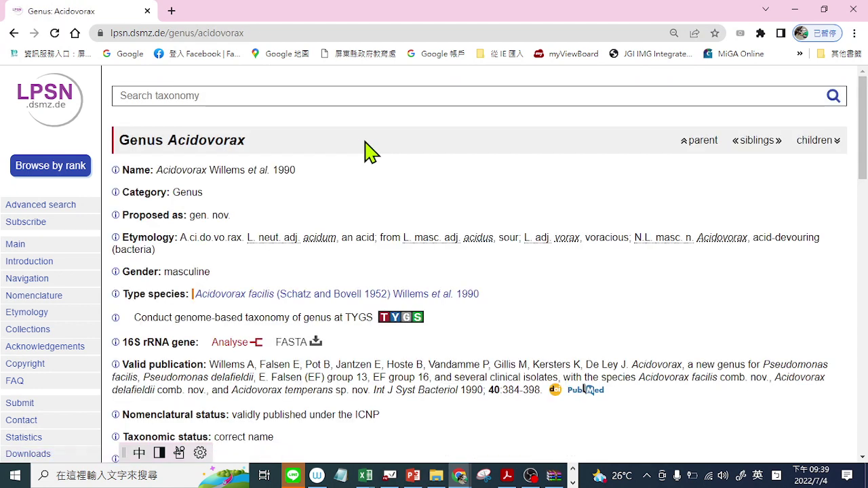
{"action": "scroll", "coordinate": [368, 151], "scroll_direction": "down", "scroll_amount": 1}
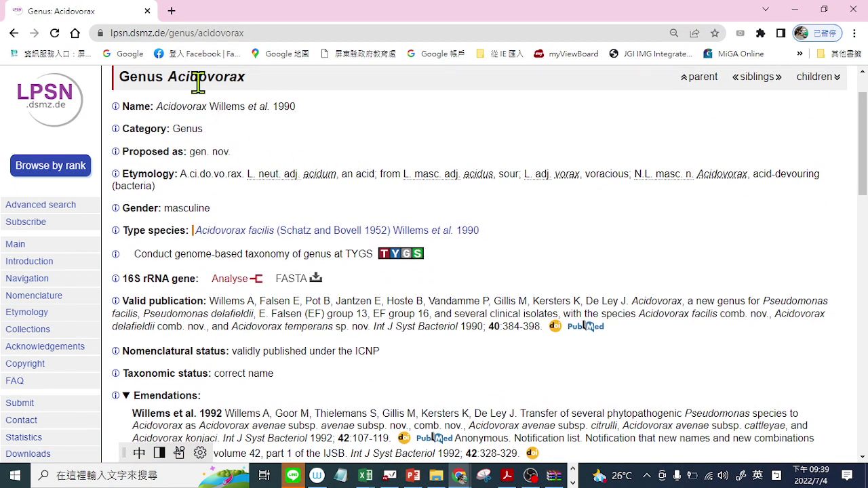
{"action": "left_click_drag", "start_coordinate": [123, 231], "coordinate": [188, 231]}
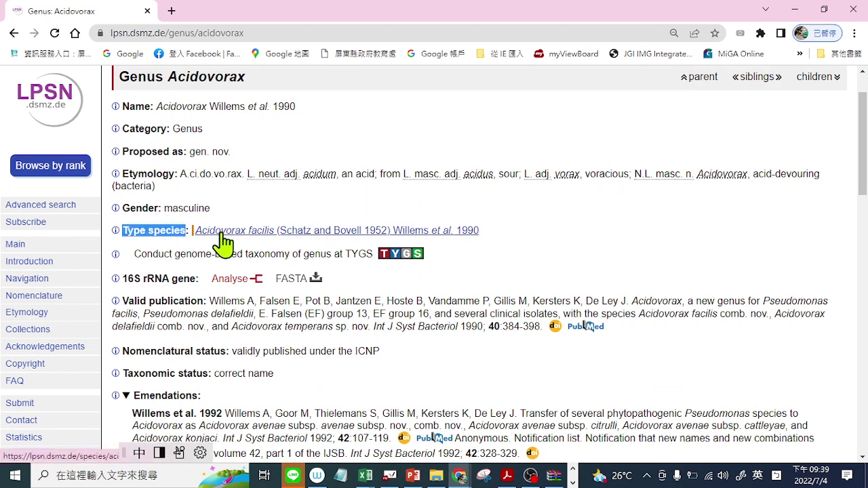
{"action": "left_click", "coordinate": [217, 234]}
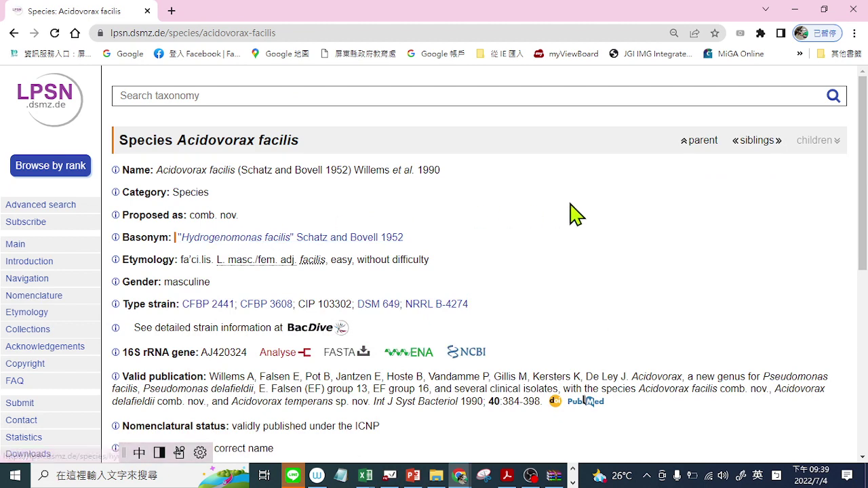
Step: Download the 16S rRNA gene FASTA of Acidovorax facilis and open 43451.fasta in BioEdit
{"action": "scroll", "coordinate": [575, 214], "scroll_direction": "down", "scroll_amount": 2}
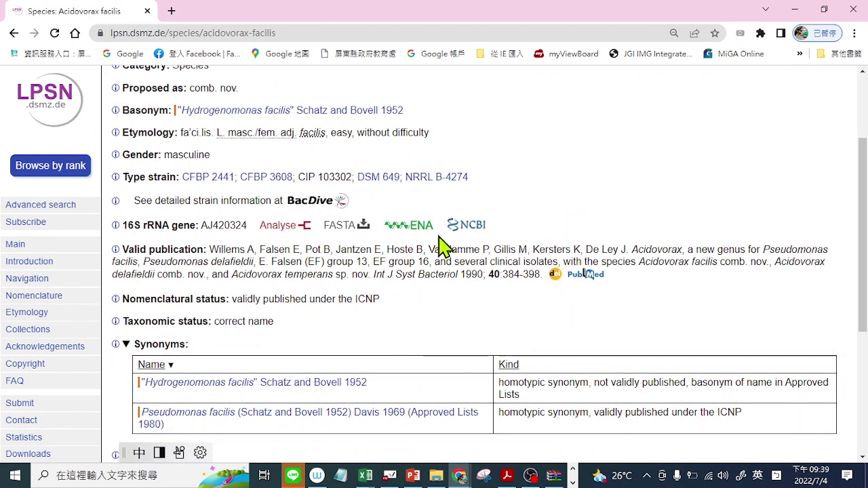
{"action": "left_click", "coordinate": [337, 229]}
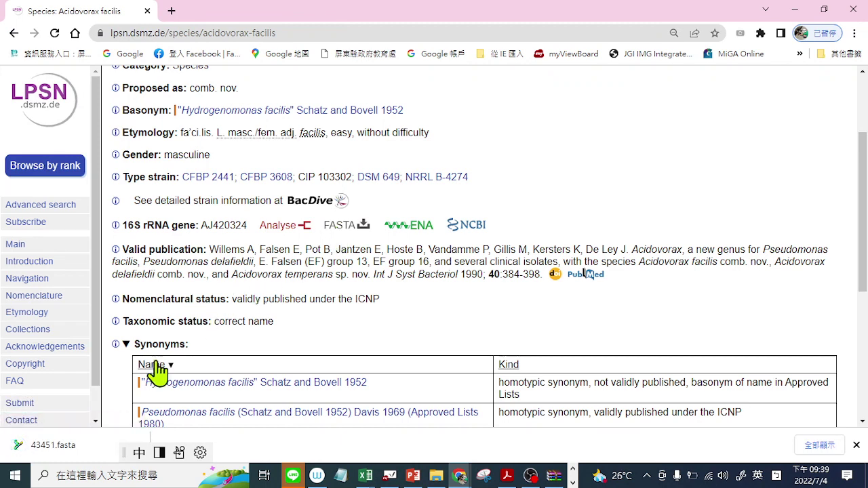
{"action": "left_click", "coordinate": [77, 453]}
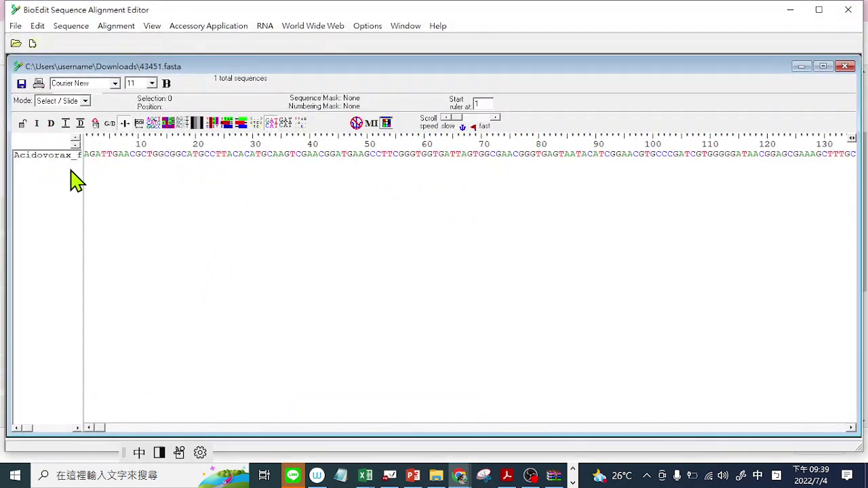
Step: Widen the title column in BioEdit to show the full Acidovorax facilis name, select the sequence, and minimise the window
{"action": "left_click_drag", "start_coordinate": [84, 177], "coordinate": [215, 187]}
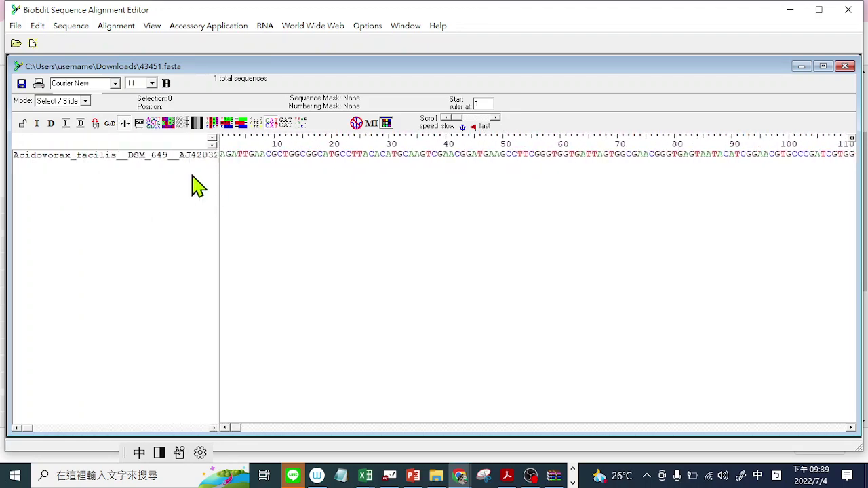
{"action": "left_click", "coordinate": [120, 165]}
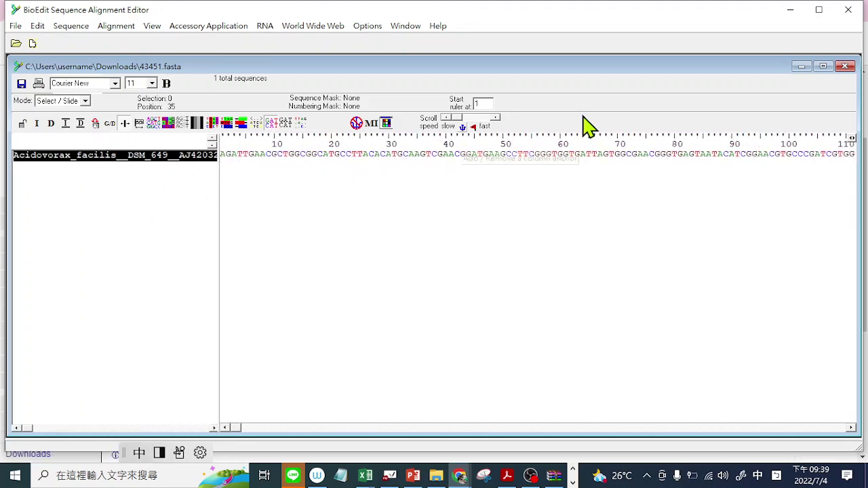
{"action": "left_click", "coordinate": [790, 10]}
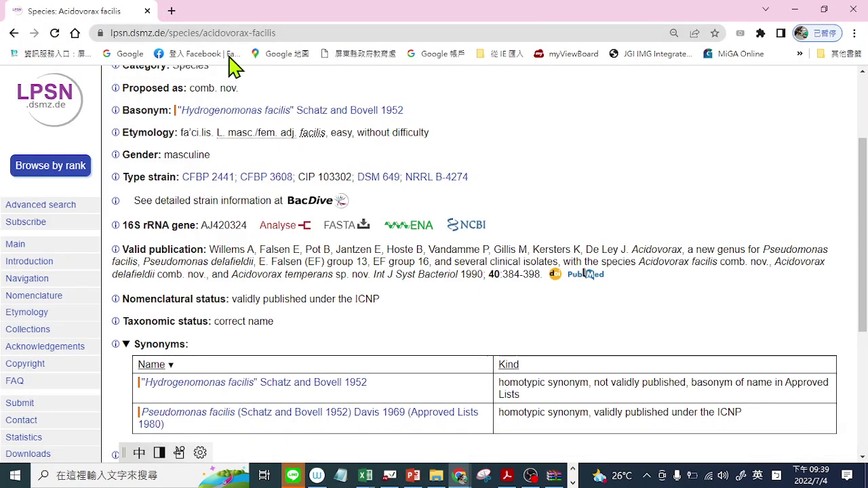
Step: Return to the LPSN page of family Comamonadaceae and review its details and the list of child genera
{"action": "left_click", "coordinate": [14, 33]}
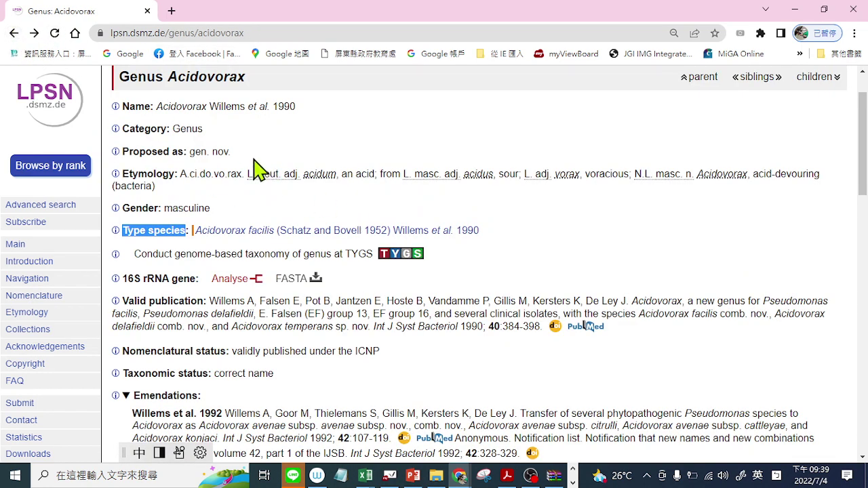
{"action": "left_click", "coordinate": [14, 32]}
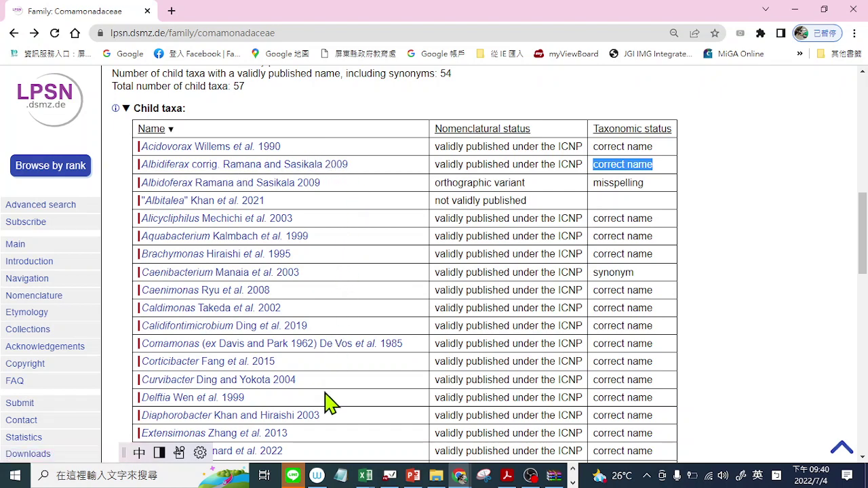
{"action": "scroll", "coordinate": [326, 403], "scroll_direction": "down", "scroll_amount": 5}
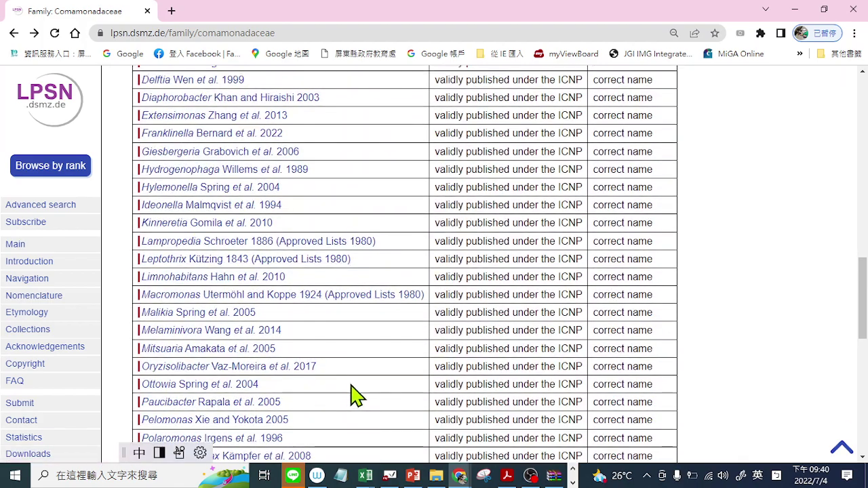
{"action": "scroll", "coordinate": [356, 388], "scroll_direction": "up", "scroll_amount": 10}
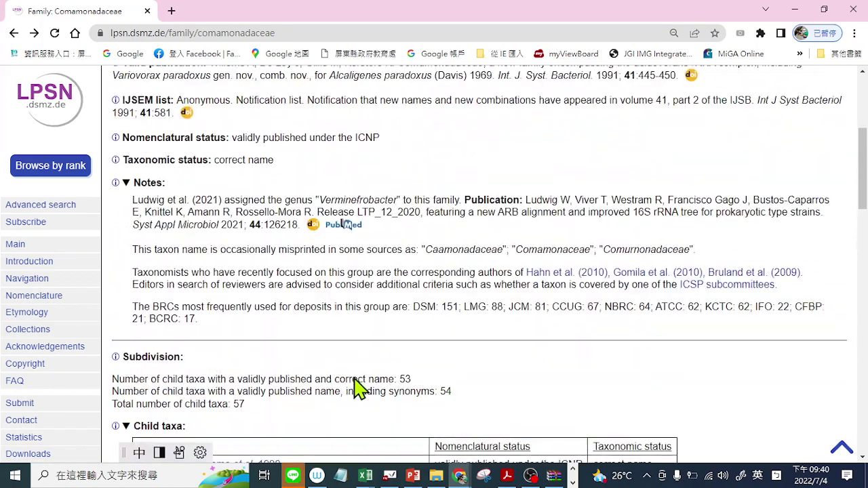
{"action": "scroll", "coordinate": [383, 348], "scroll_direction": "up", "scroll_amount": 4}
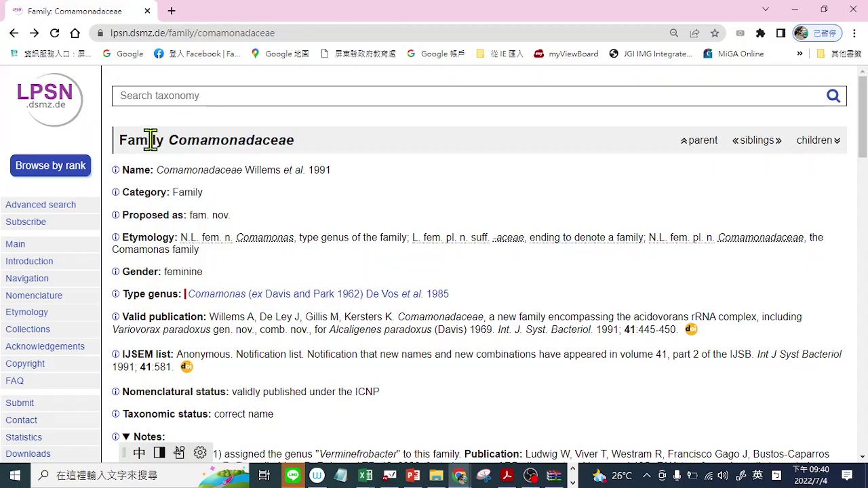
{"action": "scroll", "coordinate": [351, 226], "scroll_direction": "down", "scroll_amount": 10}
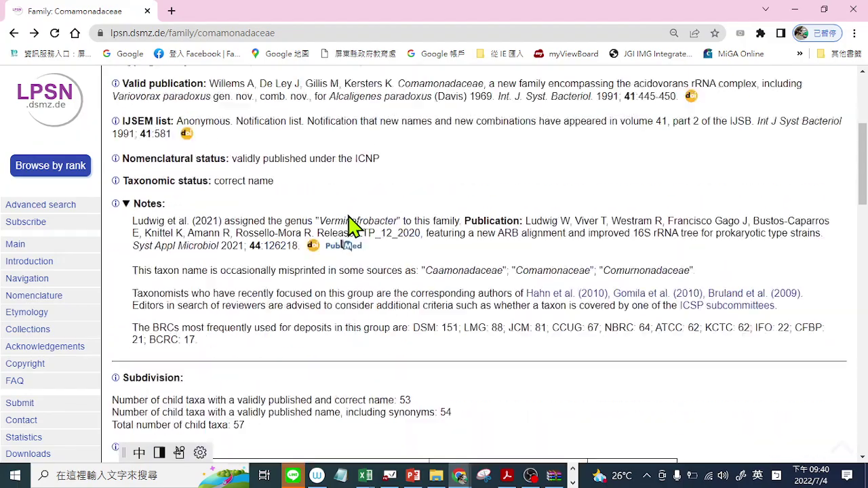
{"action": "scroll", "coordinate": [350, 227], "scroll_direction": "down", "scroll_amount": 13}
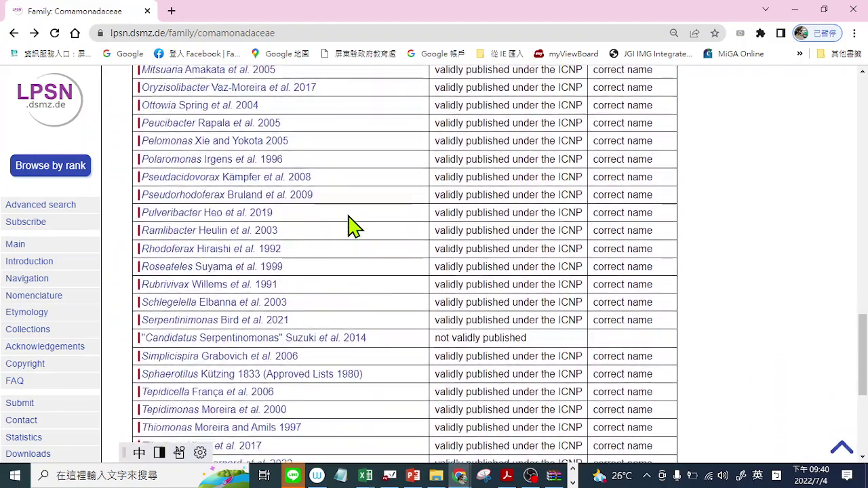
Step: Open the parent order Burkholderiales and go to its child family Burkholderiaceae
{"action": "scroll", "coordinate": [349, 218], "scroll_direction": "down", "scroll_amount": 1}
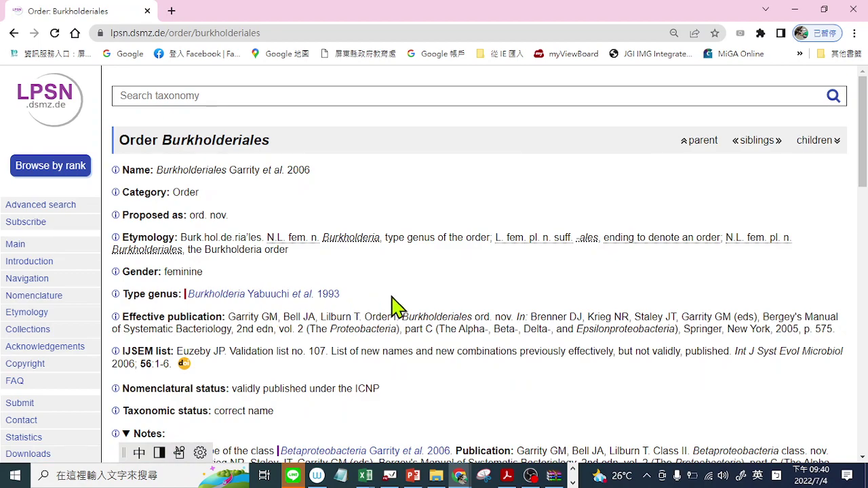
{"action": "scroll", "coordinate": [397, 305], "scroll_direction": "down", "scroll_amount": 12}
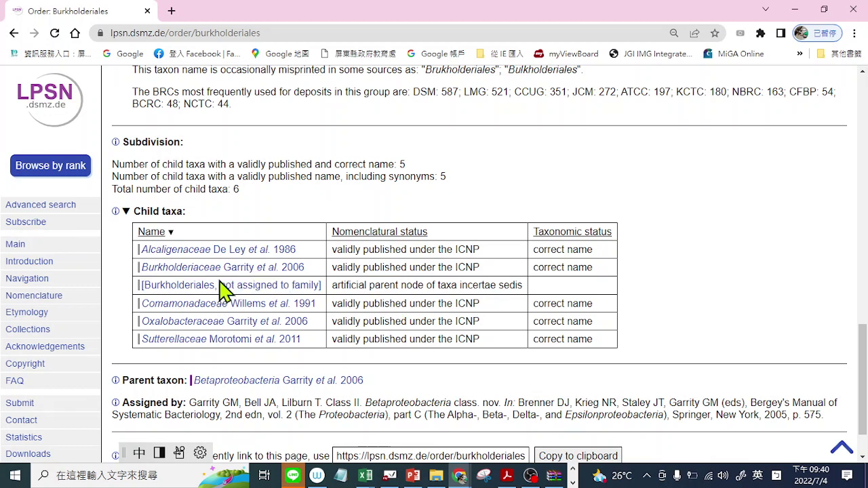
{"action": "left_click", "coordinate": [180, 271]}
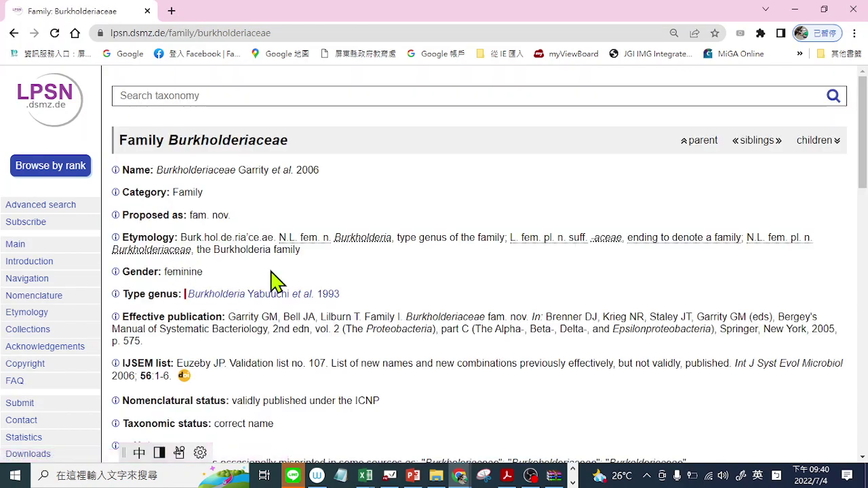
{"action": "scroll", "coordinate": [400, 277], "scroll_direction": "down", "scroll_amount": 5}
{"action": "scroll", "coordinate": [401, 276], "scroll_direction": "up", "scroll_amount": 4}
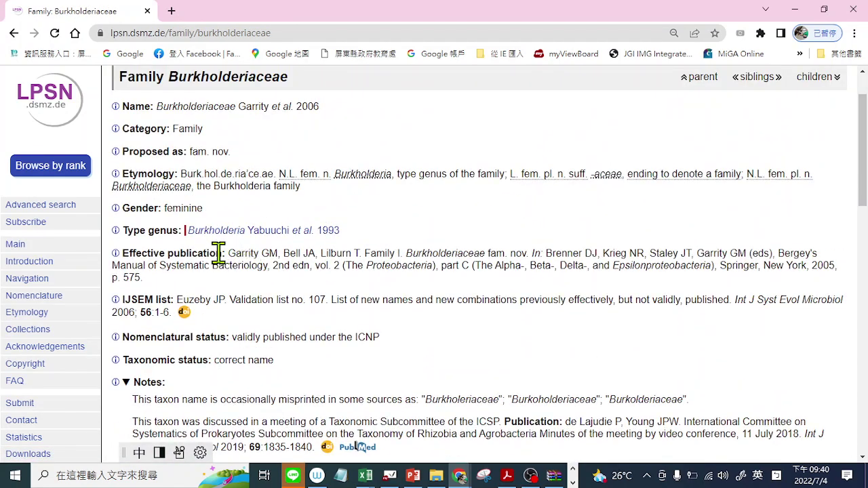
Step: Open the type genus Burkholderia of the family and go to its type species, Burkholderia cepacia
{"action": "left_click", "coordinate": [210, 231]}
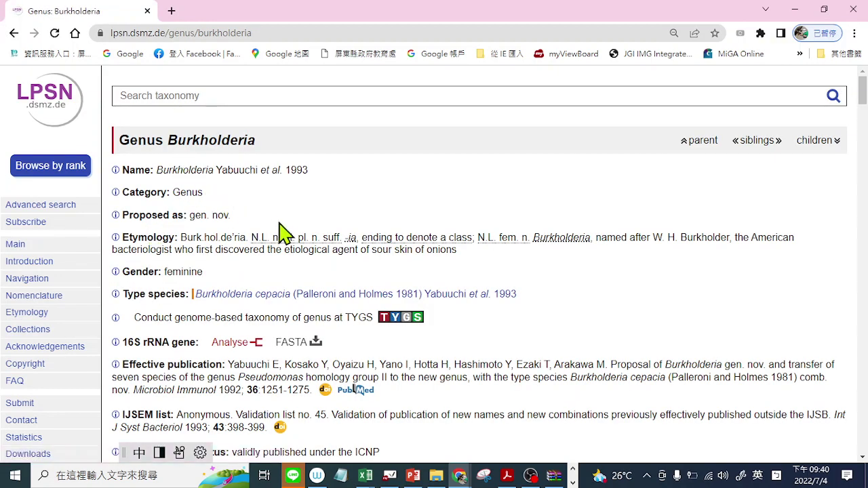
{"action": "scroll", "coordinate": [285, 234], "scroll_direction": "down", "scroll_amount": 1}
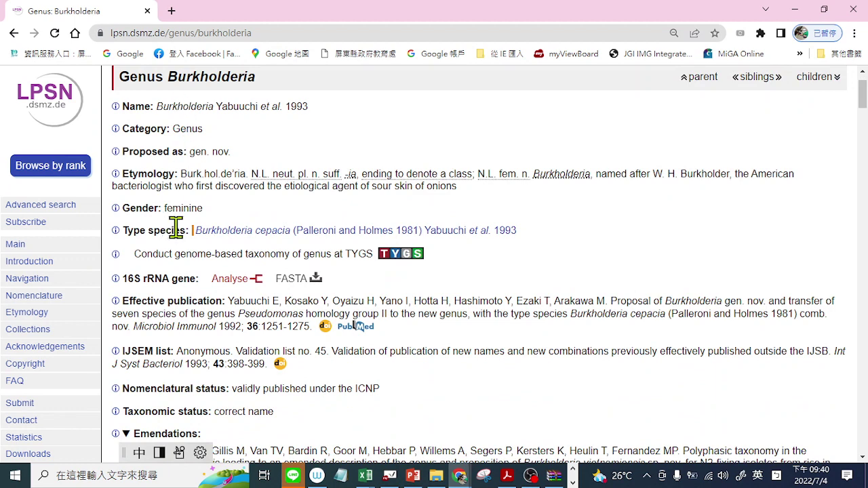
{"action": "left_click", "coordinate": [216, 231]}
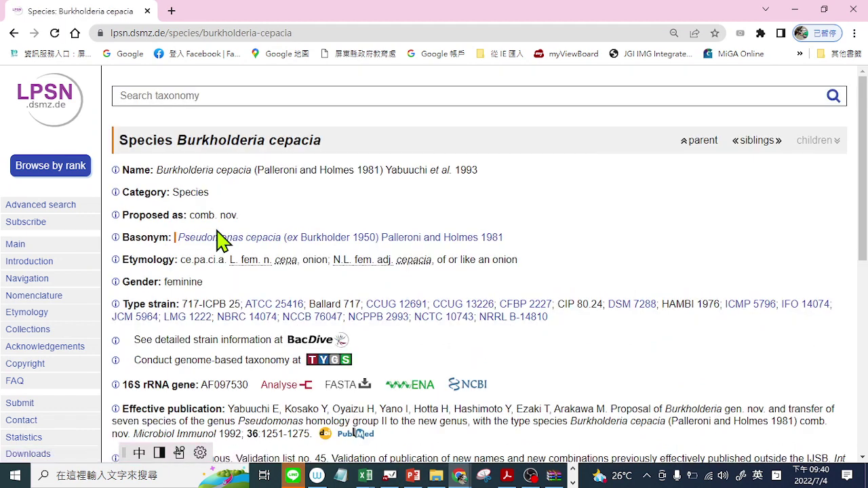
Step: Download the 16S rRNA gene FASTA of Burkholderia cepacia and minimise the LPSN window
{"action": "scroll", "coordinate": [224, 241], "scroll_direction": "down", "scroll_amount": 2}
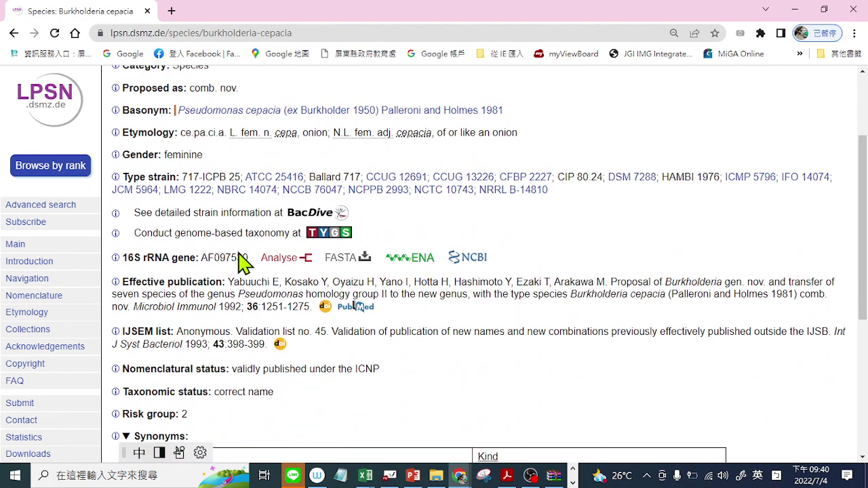
{"action": "left_click", "coordinate": [342, 263]}
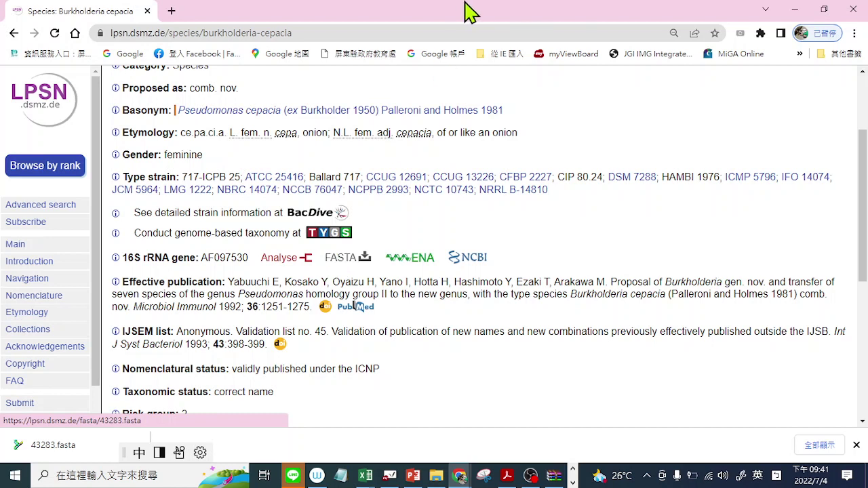
{"action": "left_click", "coordinate": [789, 12]}
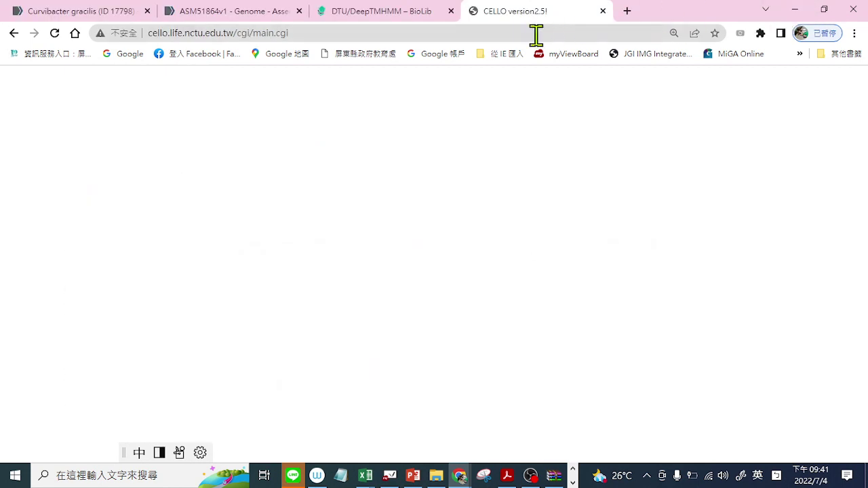
Step: Close the Curvibacter gracilis genome, ASM51864v1 assembly and CELLO pages, keeping the DeepTMHMM results open
{"action": "left_click", "coordinate": [110, 13]}
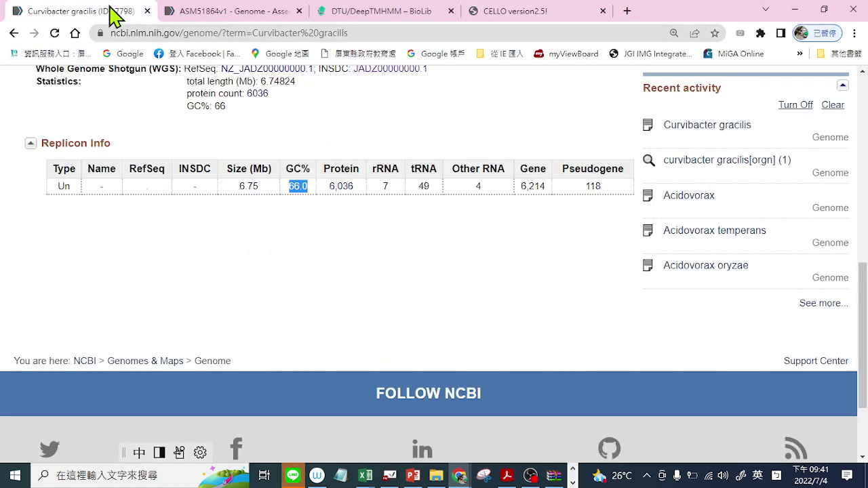
{"action": "left_click", "coordinate": [147, 11]}
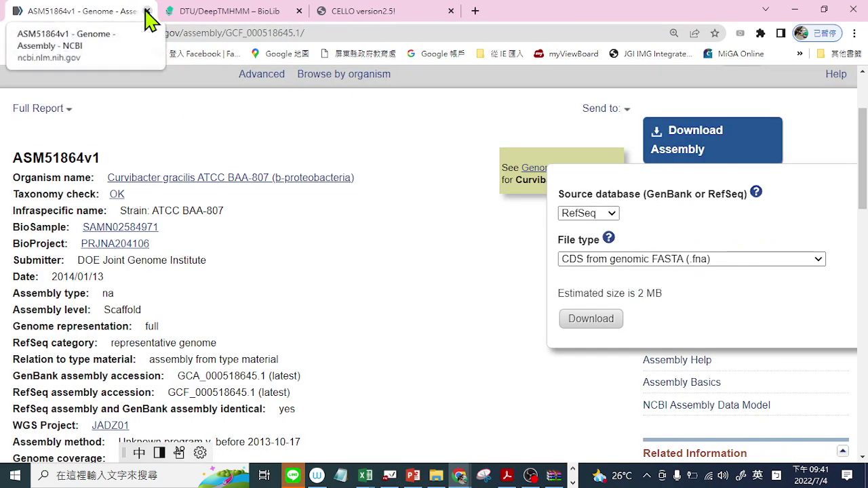
{"action": "left_click", "coordinate": [147, 12]}
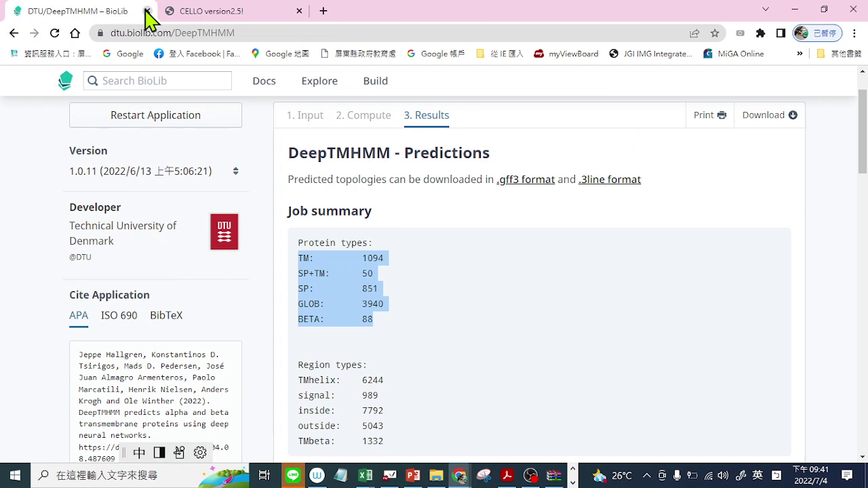
{"action": "left_click", "coordinate": [209, 18]}
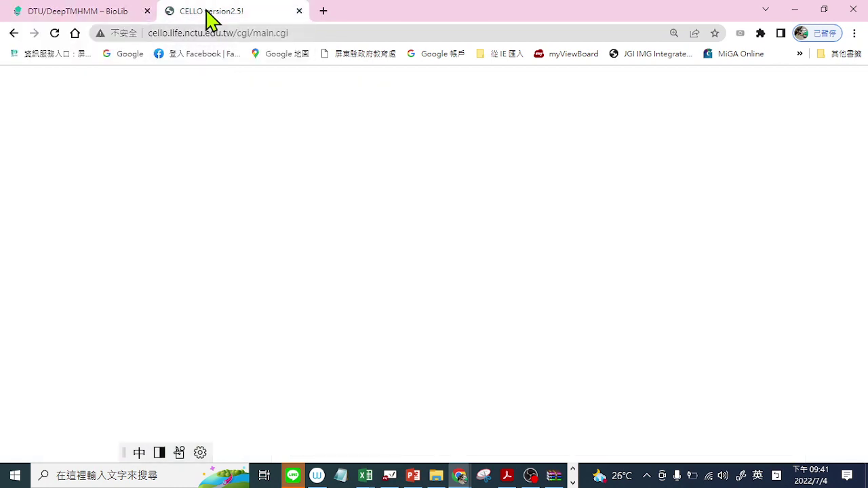
{"action": "left_click", "coordinate": [299, 11]}
Step: Switch to the TMHMMLAB workbook in Excel, restore its window to a smaller size, and examine the unfilled species rows on the NON HOT sheet
{"action": "left_click", "coordinate": [365, 475]}
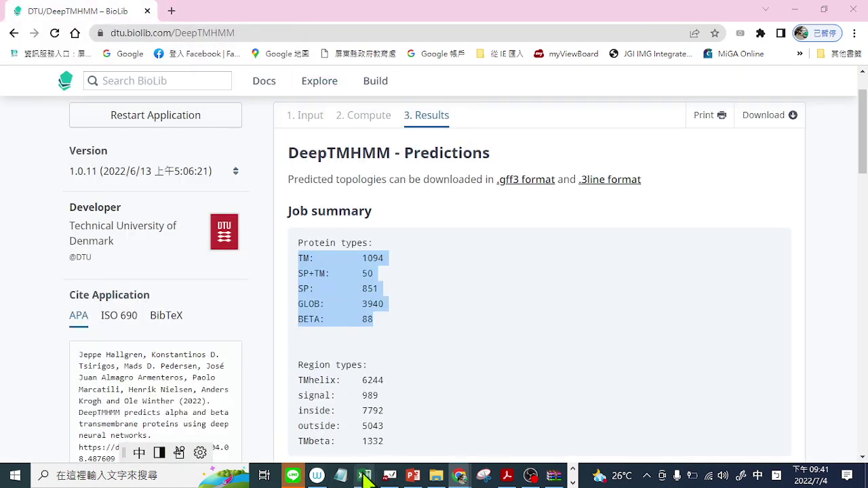
{"action": "left_click", "coordinate": [306, 427]}
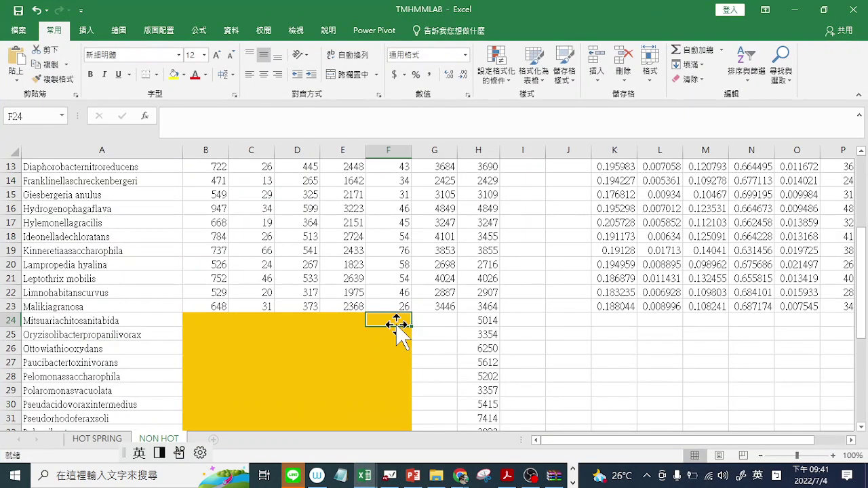
{"action": "scroll", "coordinate": [398, 329], "scroll_direction": "down", "scroll_amount": 2}
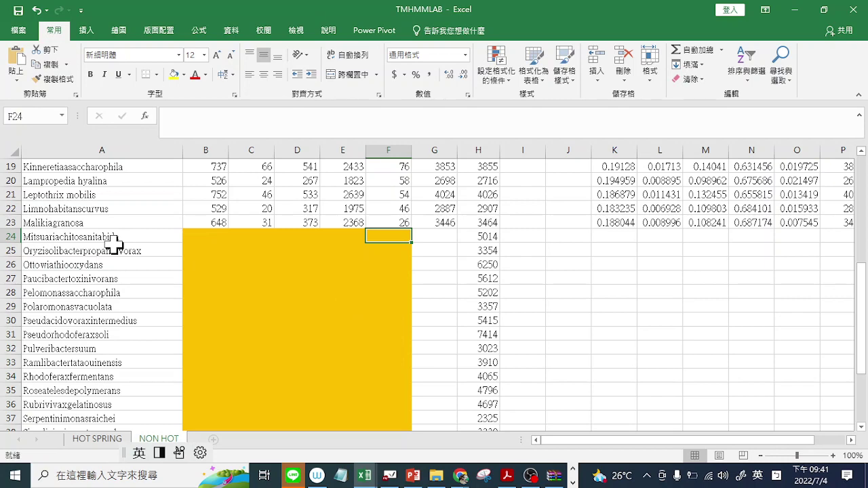
{"action": "scroll", "coordinate": [115, 243], "scroll_direction": "down", "scroll_amount": 1}
{"action": "scroll", "coordinate": [117, 245], "scroll_direction": "up", "scroll_amount": 1}
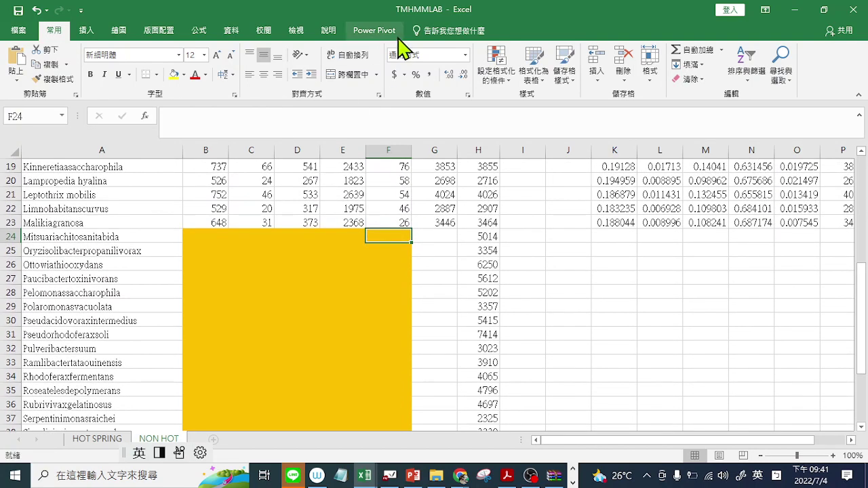
{"action": "double_click", "coordinate": [393, 12]}
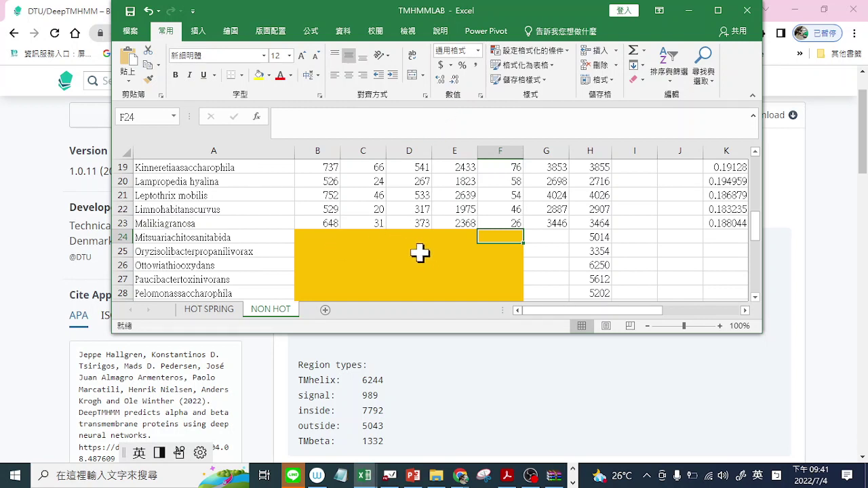
{"action": "scroll", "coordinate": [462, 254], "scroll_direction": "down", "scroll_amount": 1}
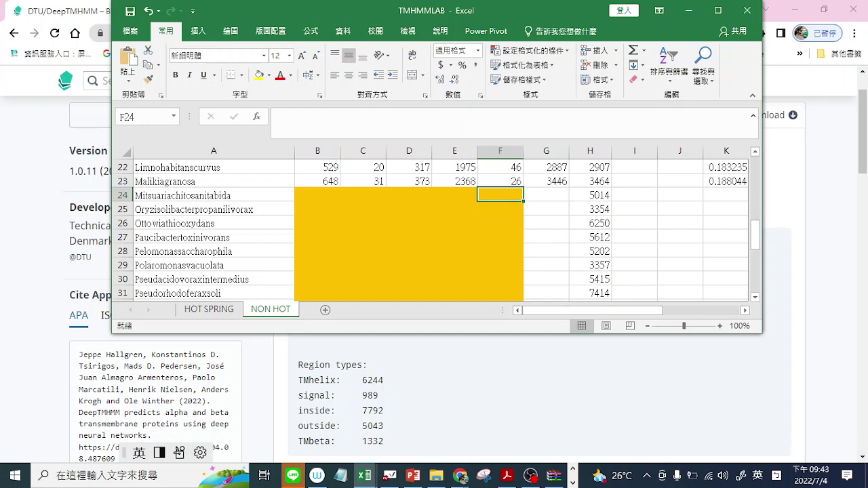
{"action": "key", "text": "alt+Tab"}
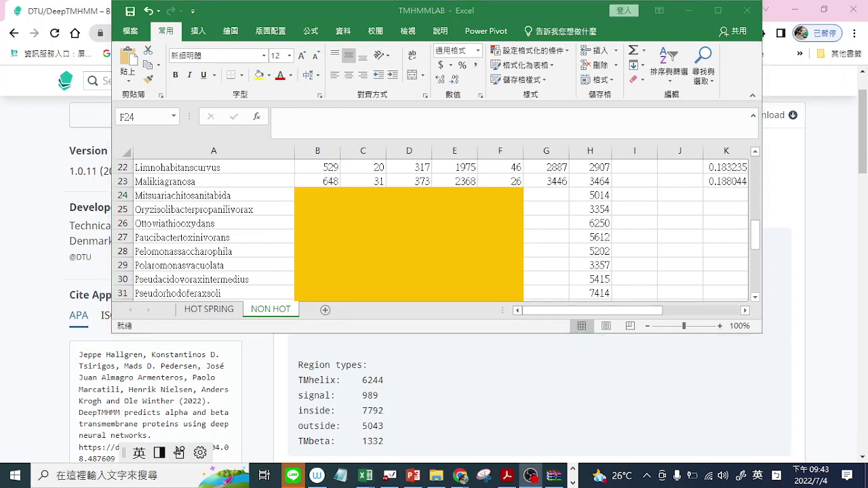